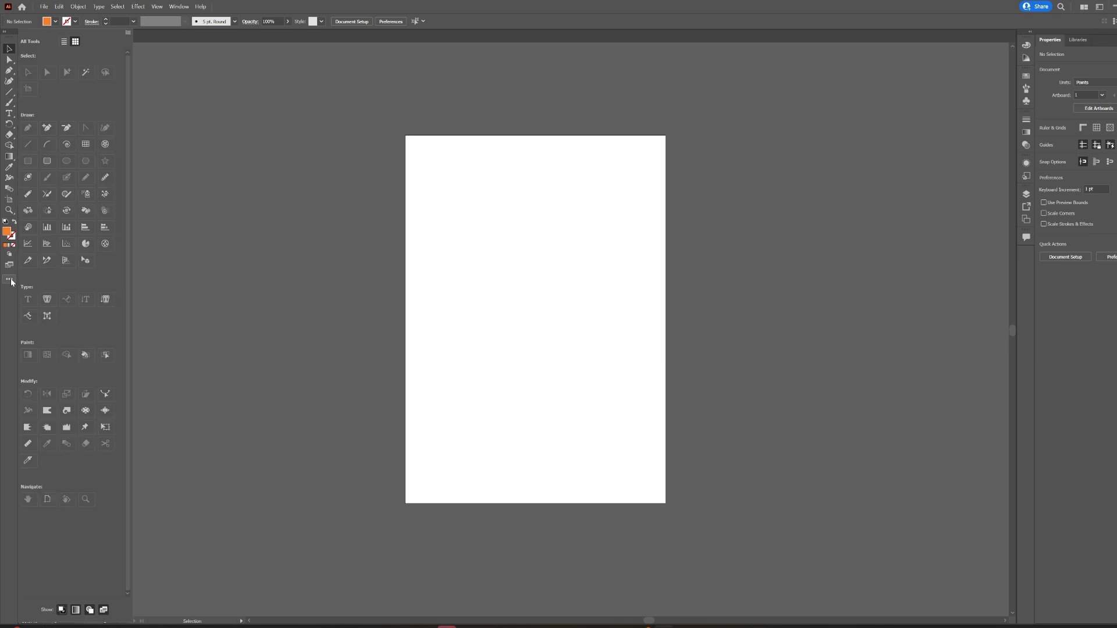
- Switch the toolbar to the Advanced layout and fit the artboard in the window
left_click(128, 34)
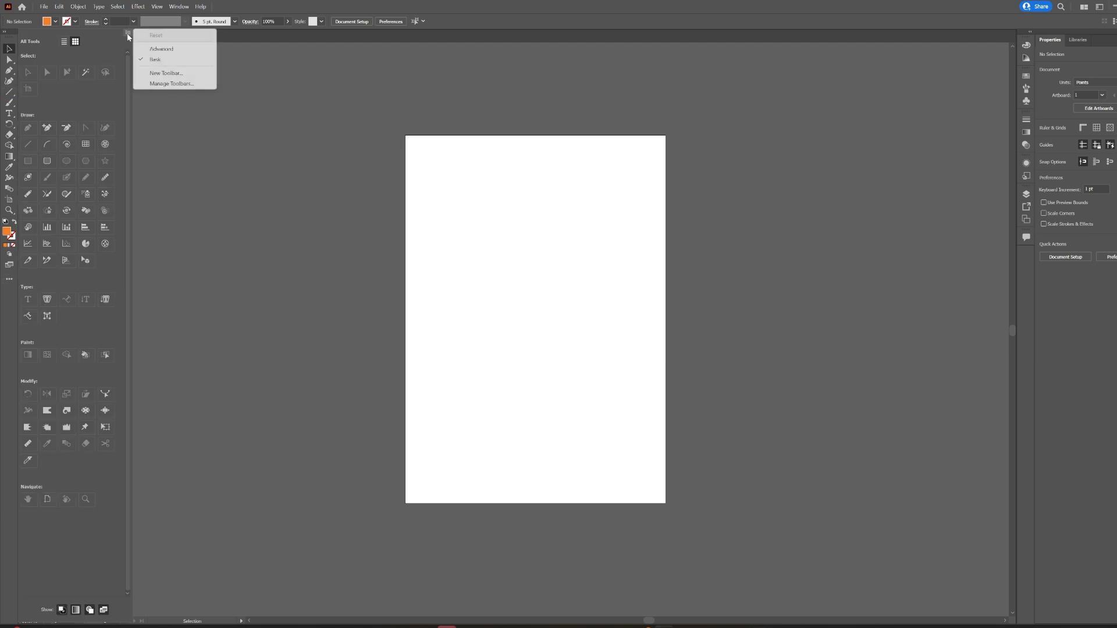
left_click(156, 50)
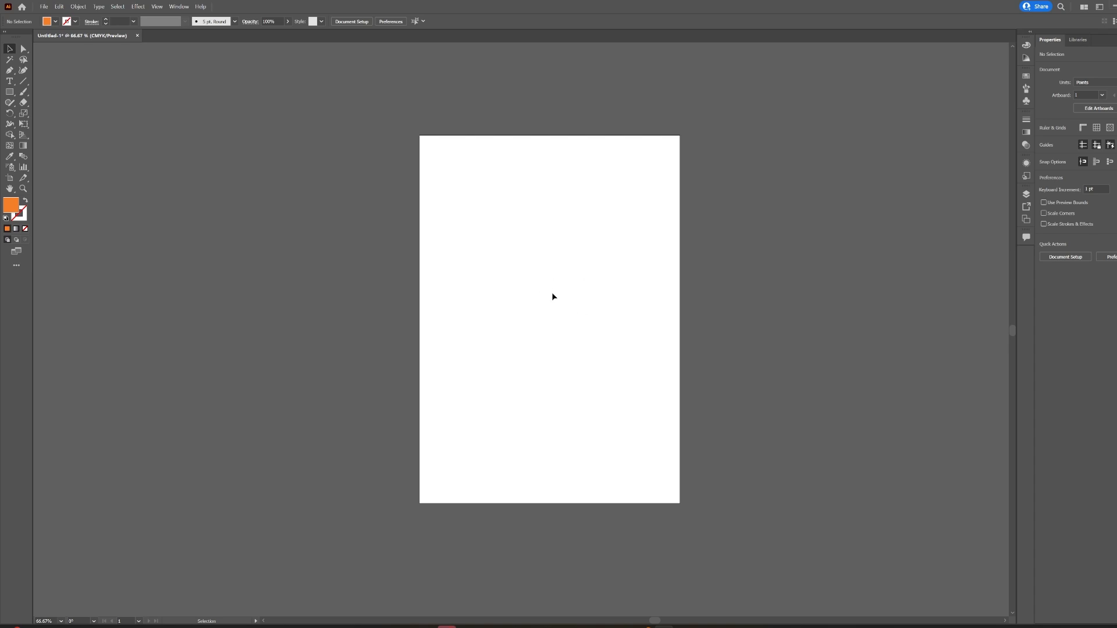
key("ctrl+0")
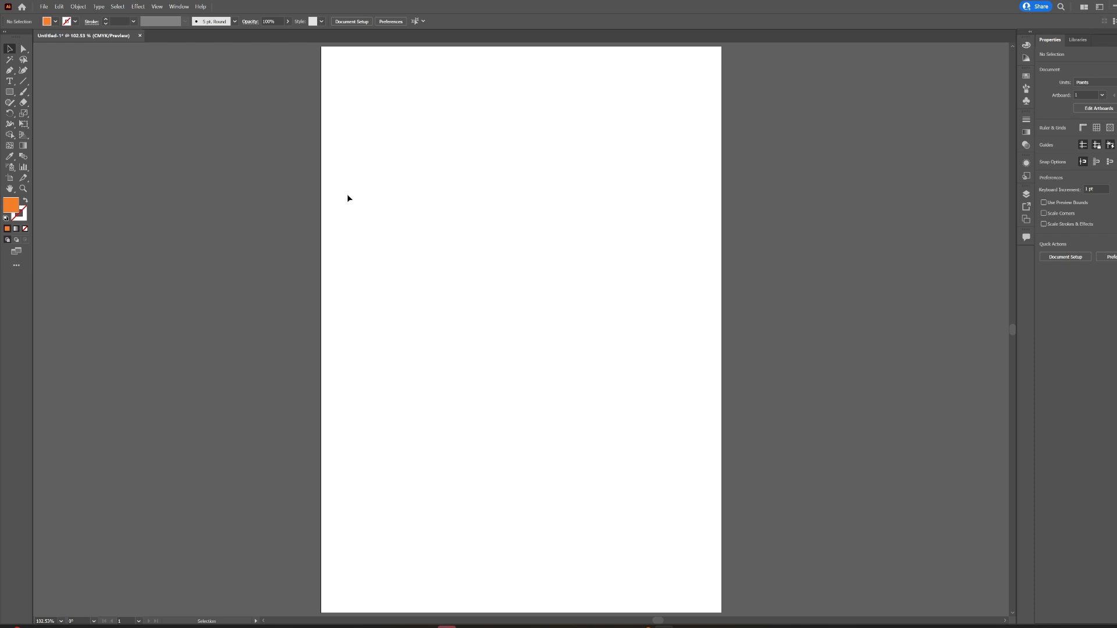
- Change the A4 artboard to landscape orientation, return it to portrait, and leave artboard editing
left_click(10, 178)
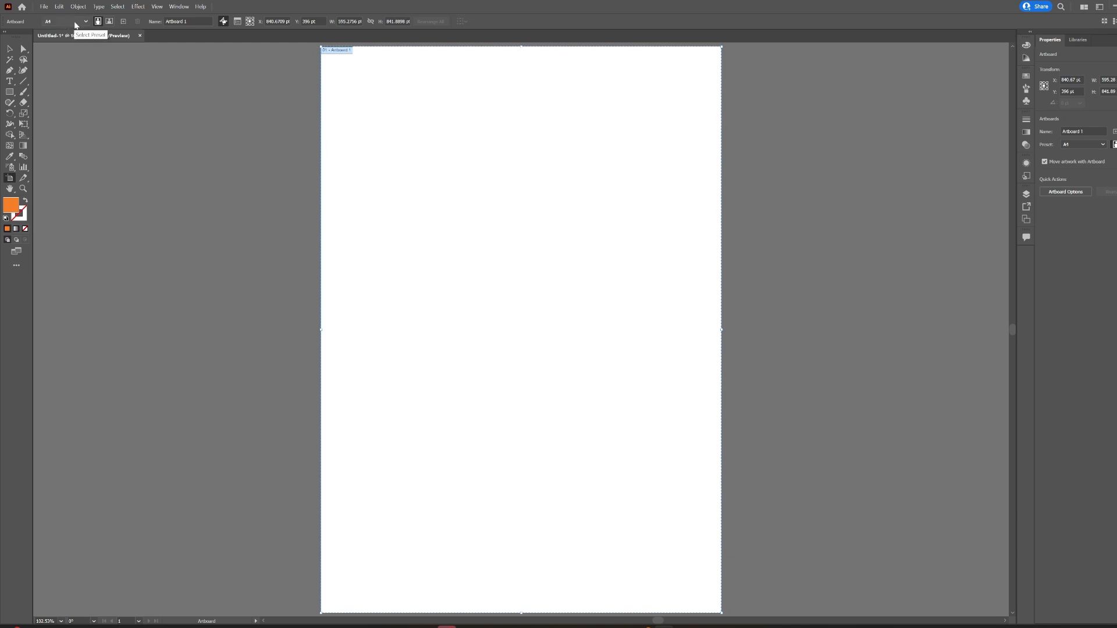
left_click(74, 24)
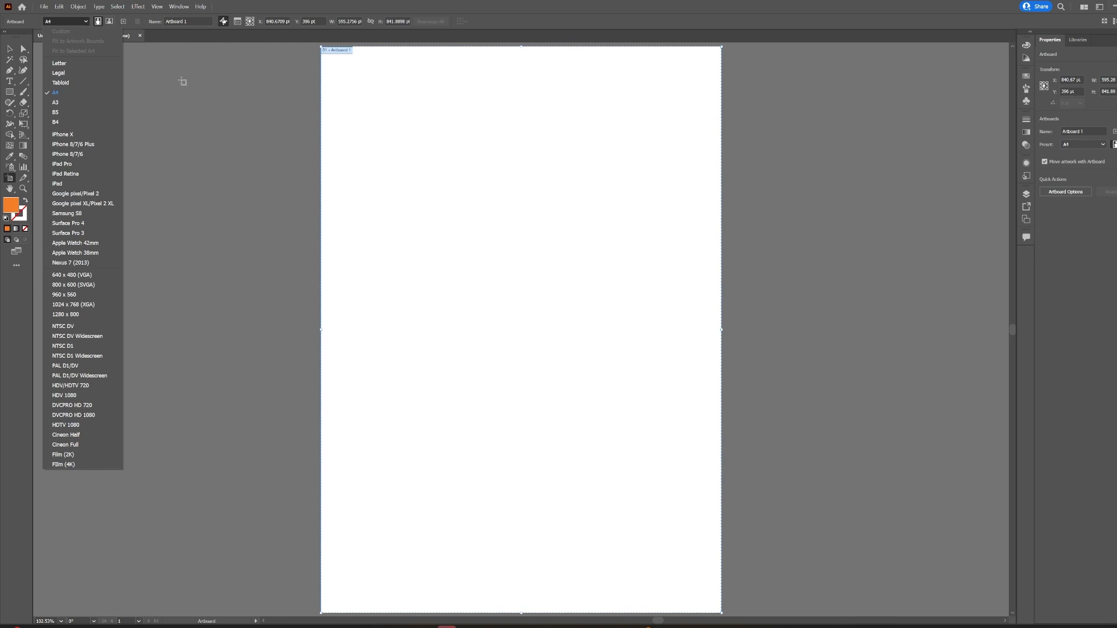
left_click(100, 22)
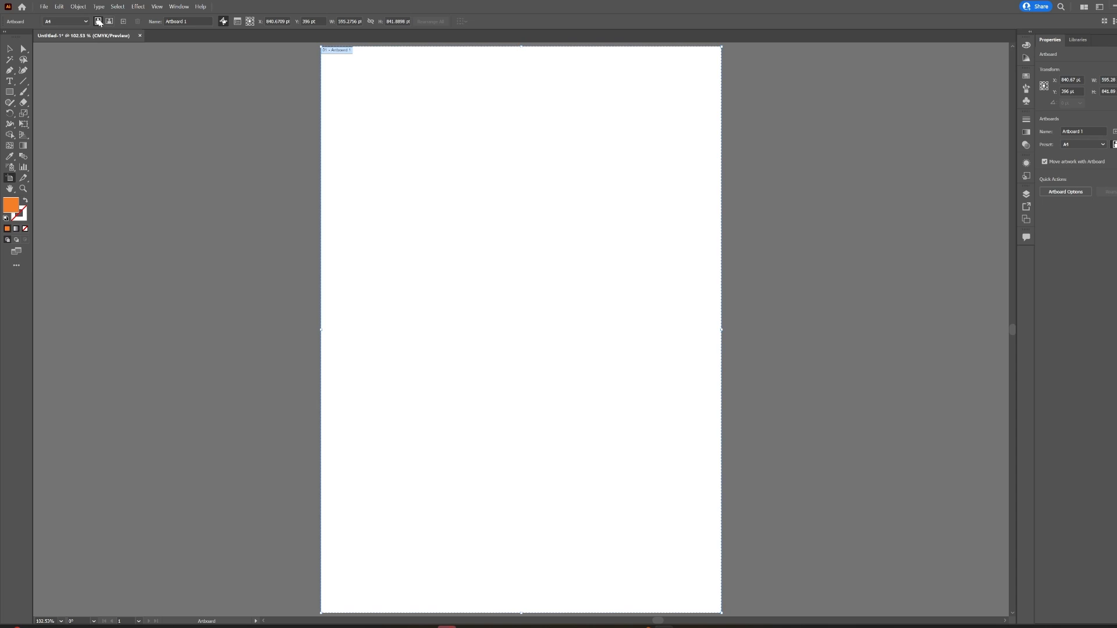
left_click(110, 23)
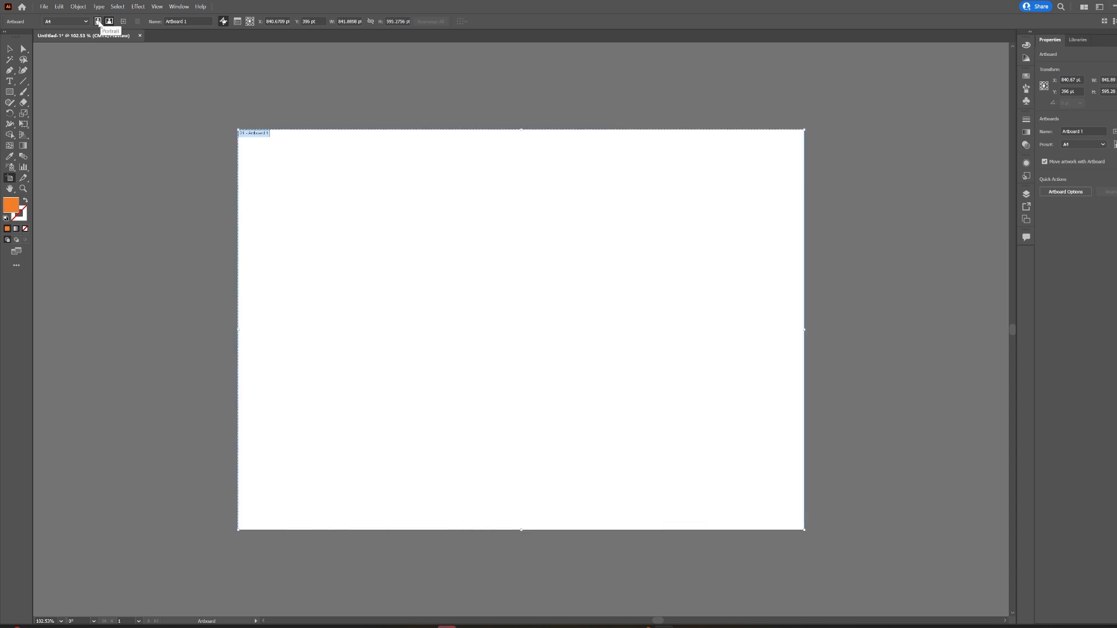
left_click(98, 21)
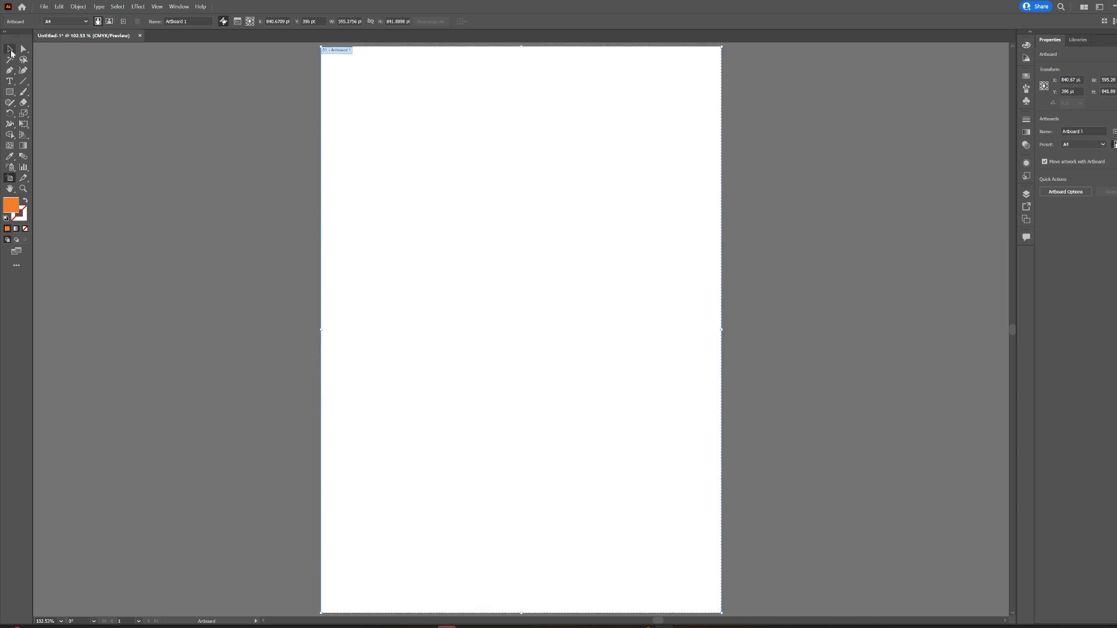
left_click(10, 52)
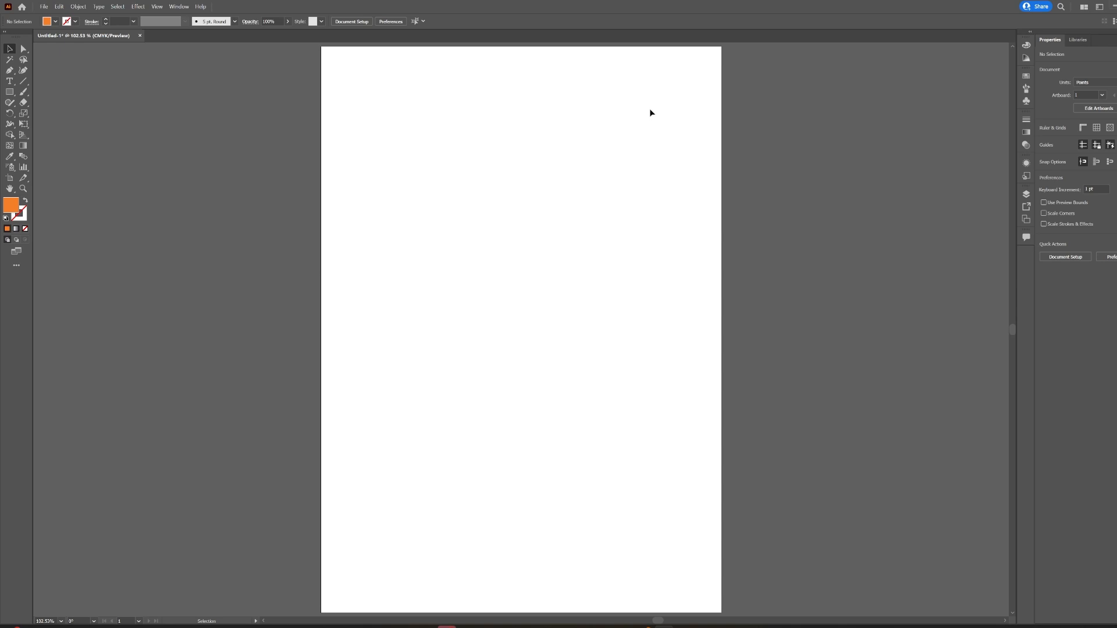
- Draw an orange rectangle about 194 × 245 pt in the upper middle of the artboard and deselect it
left_click(9, 91)
left_click_drag(453, 181, 584, 346)
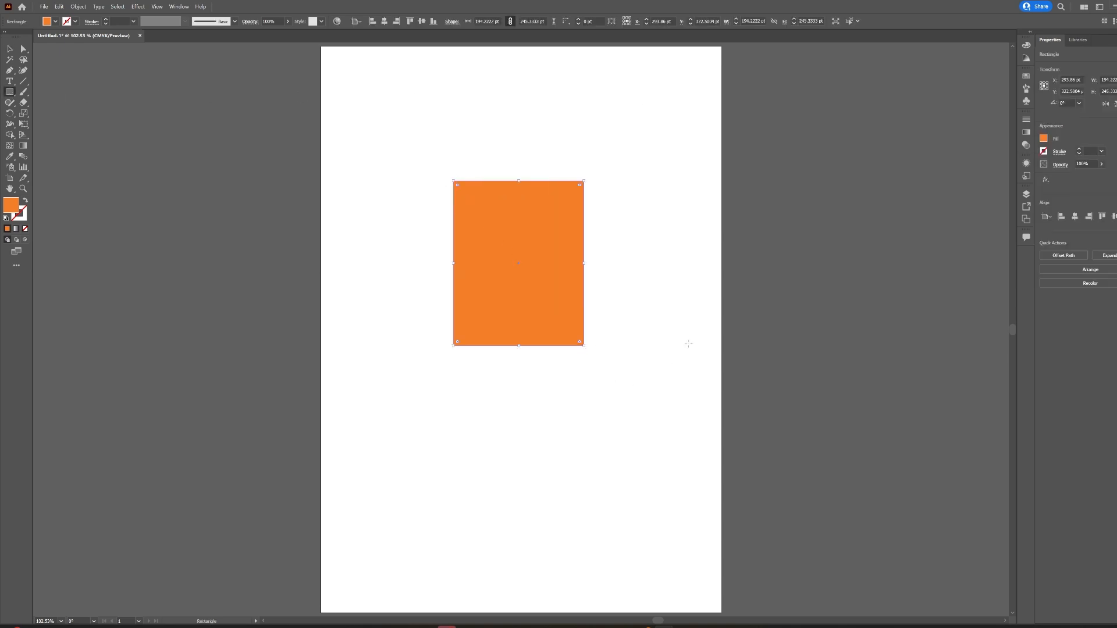
left_click(10, 49)
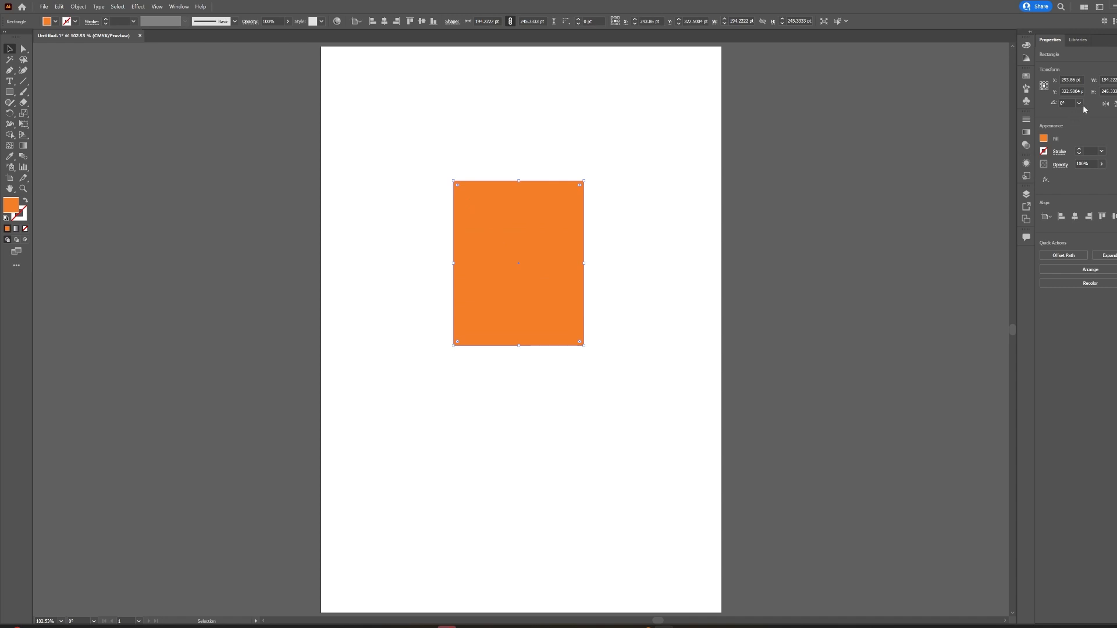
left_click(1110, 91)
left_click(1116, 91)
key("Return")
left_click(675, 234)
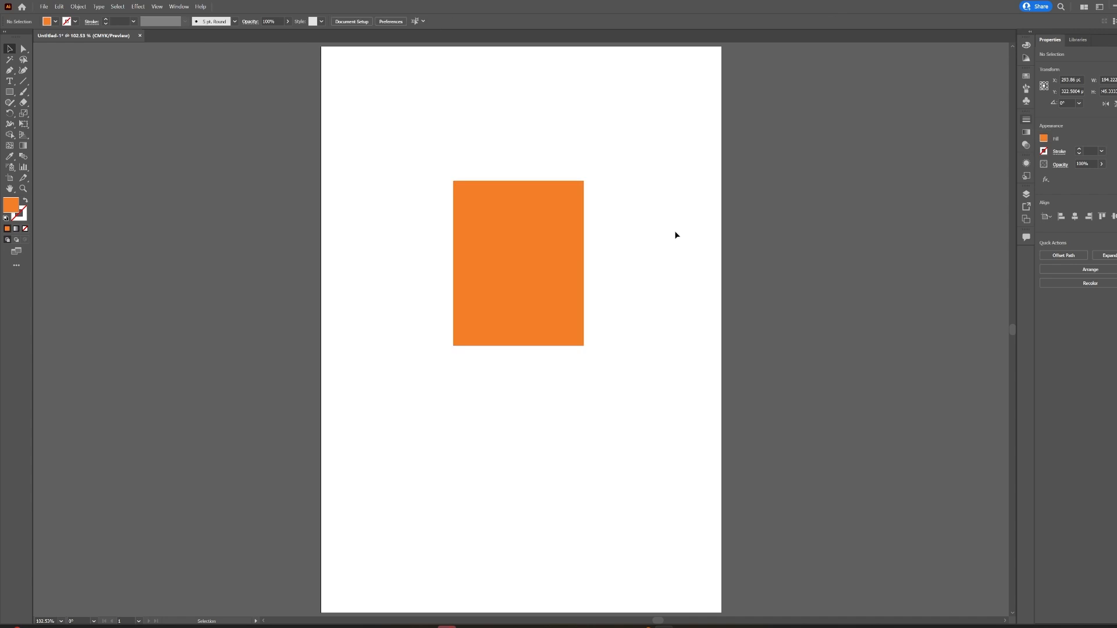
- Show the rulers and set their units to centimeters
key("ctrl+r")
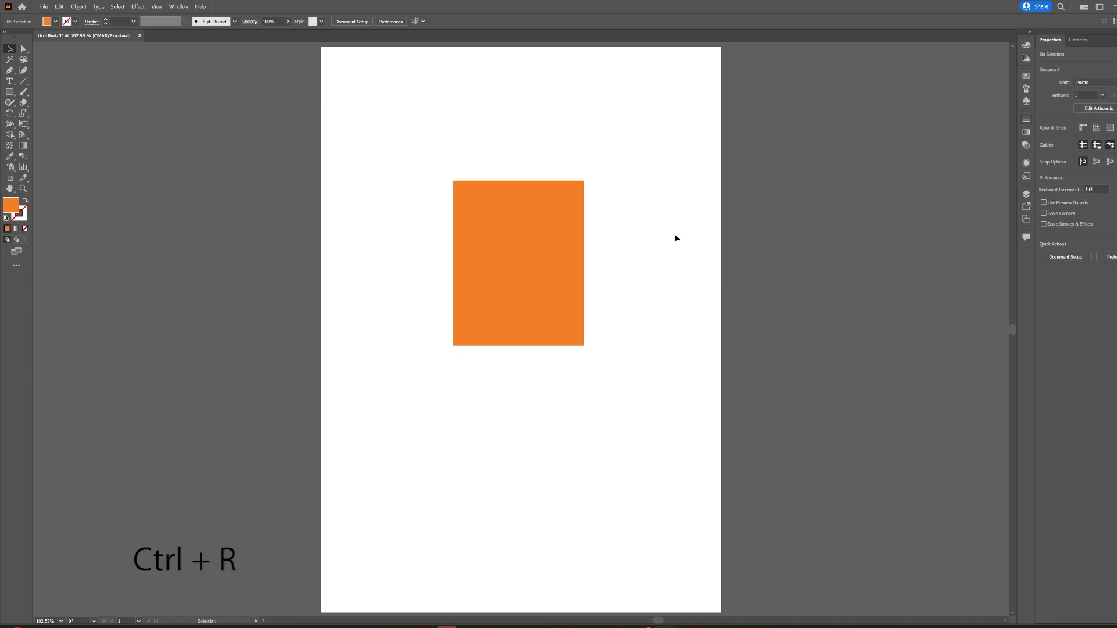
key("ctrl+r")
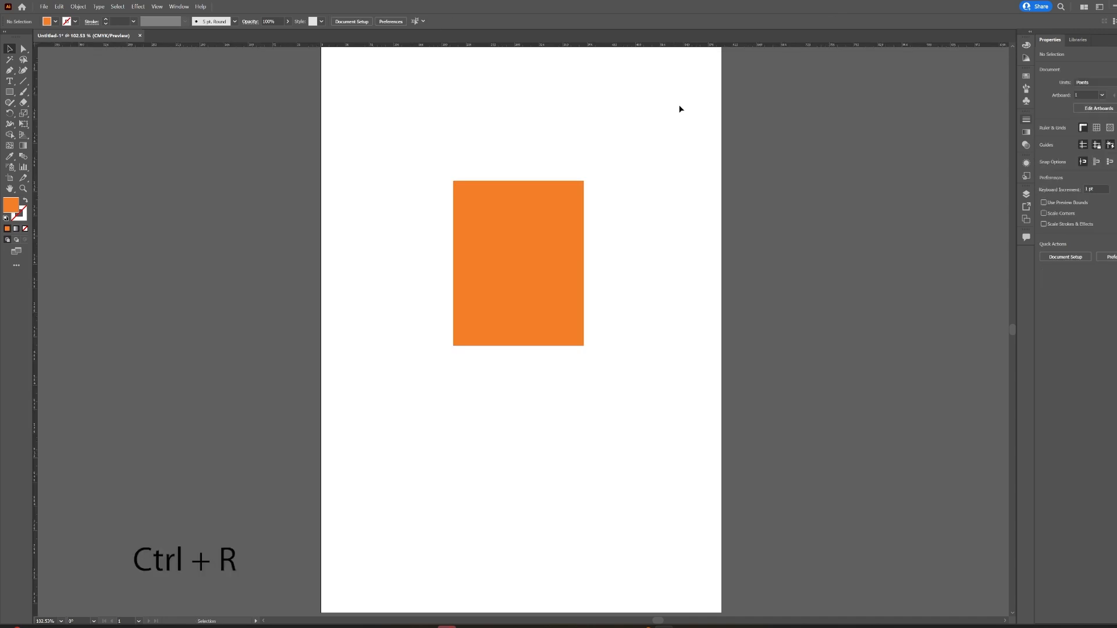
right_click(735, 46)
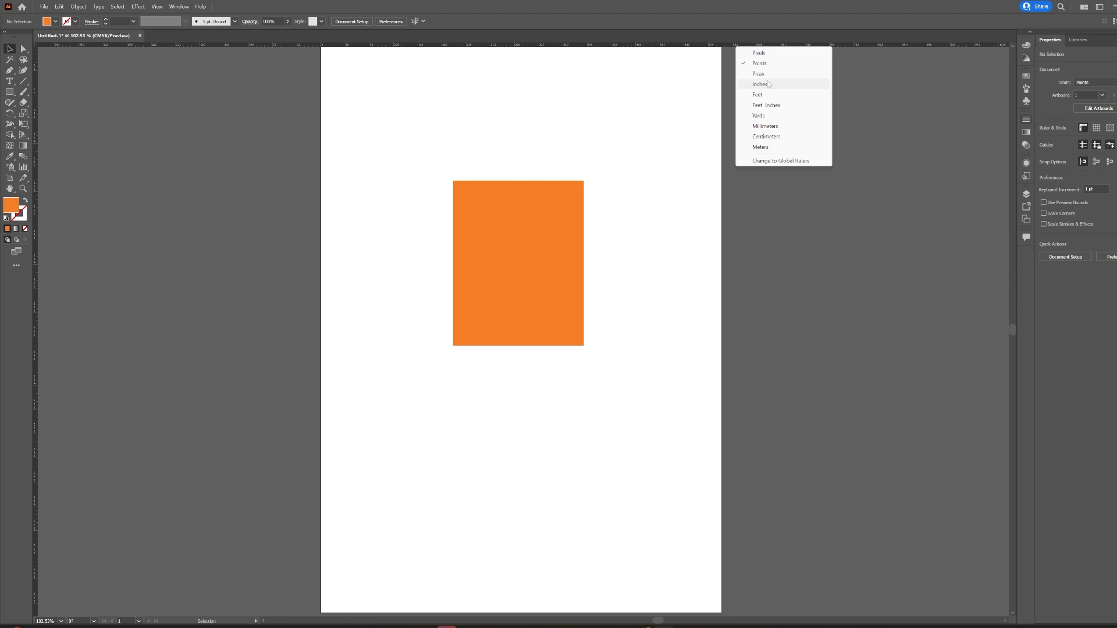
left_click(765, 136)
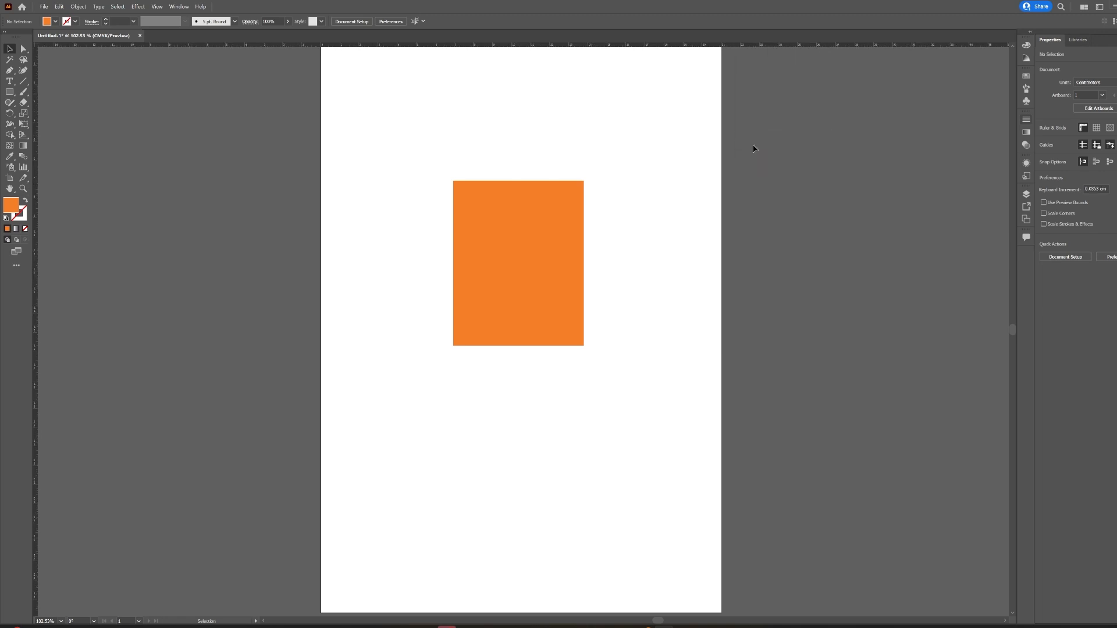
- Move the white rectangle off the artboard onto the empty canvas, to about X -10.1 cm, Y 14.3 cm
left_click(547, 281)
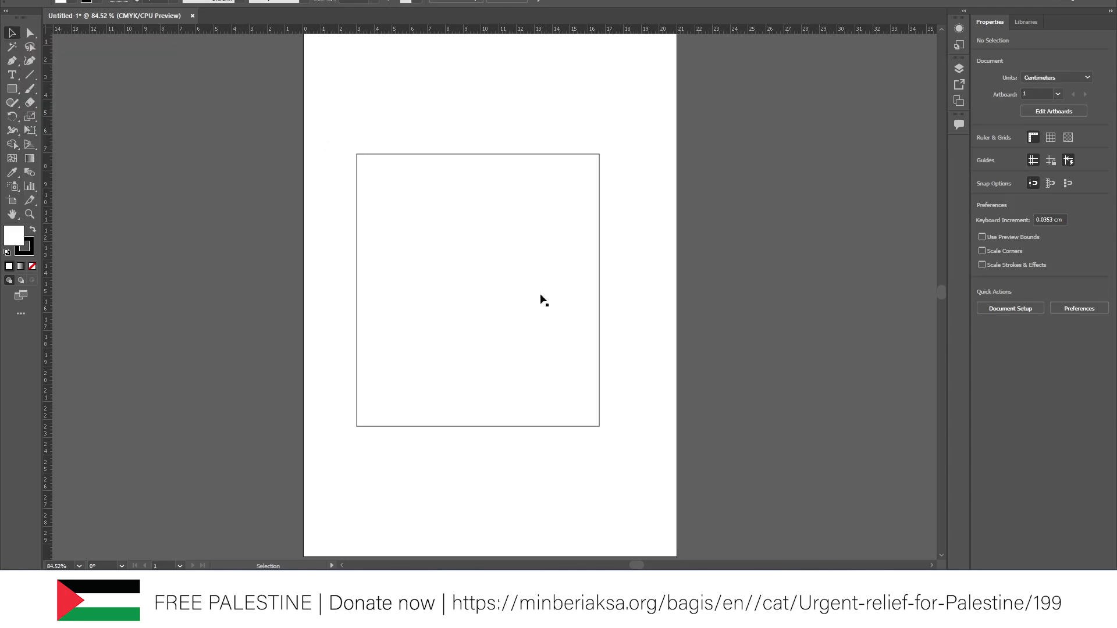
left_click_drag(447, 189, 130, 166)
left_click_drag(366, 276, 614, 281)
left_click_drag(464, 261, 406, 261)
mouse_move(388, 215)
left_mouse_down()
mouse_move(459, 229)
mouse_move(385, 254)
mouse_move(387, 224)
left_mouse_up()
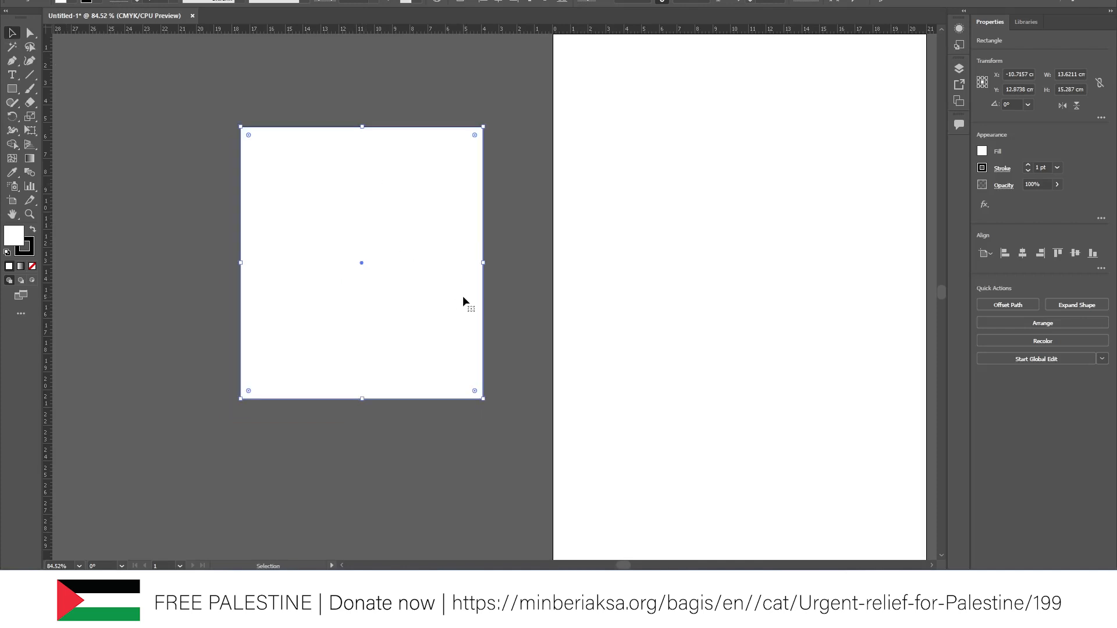
left_click_drag(387, 257, 402, 269)
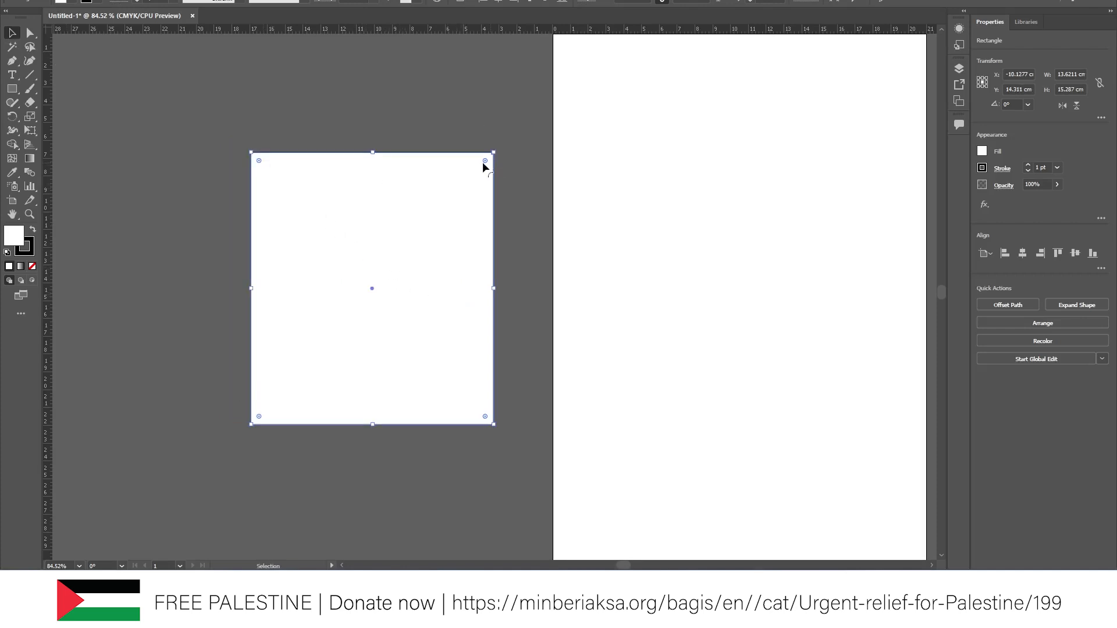
- Try rounding all corners of the rectangle with its corner widgets, and undo the rounding
left_click_drag(259, 160, 394, 302)
key("ctrl+z")
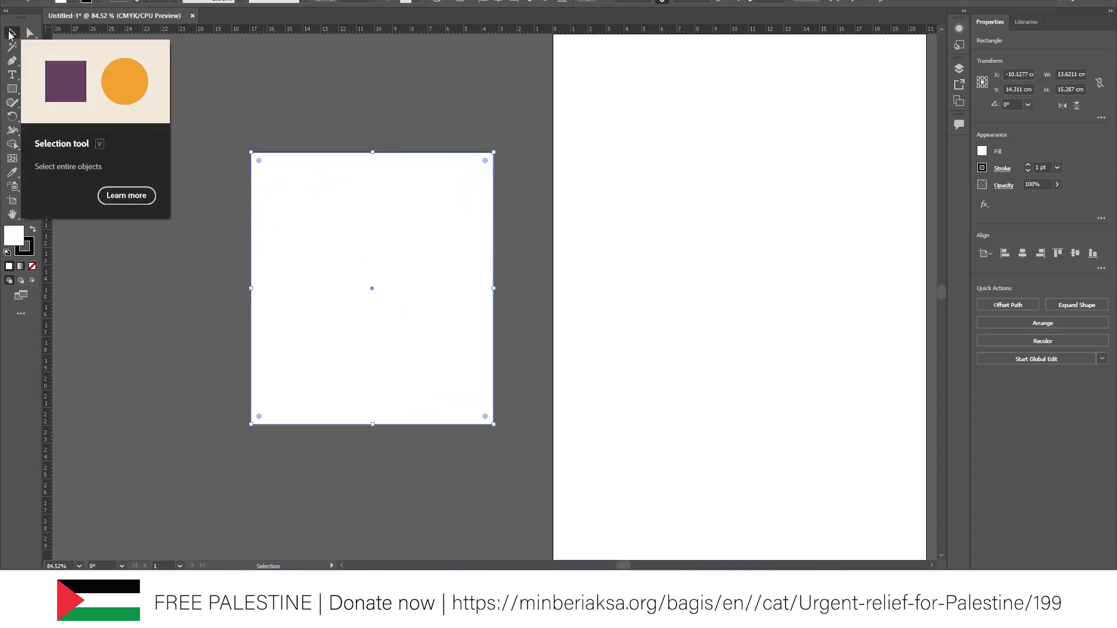
- Reselect the white rectangle as a whole and move it to about X -12.3 cm, Y 14.6 cm
left_click(211, 180)
left_click(367, 238)
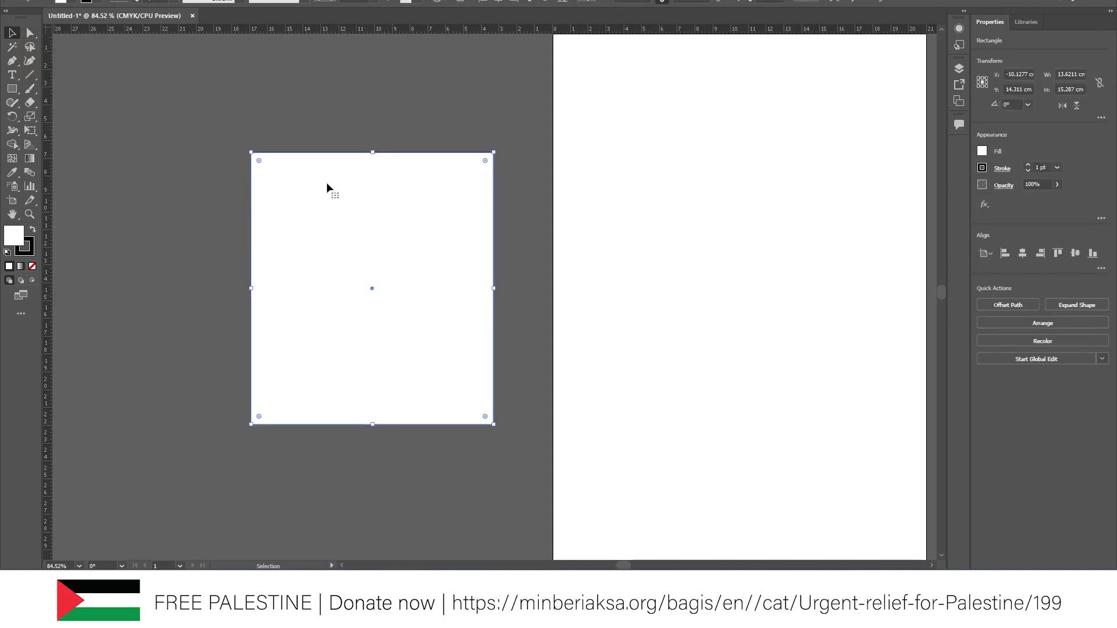
left_click(237, 127)
left_click_drag(381, 209, 344, 214)
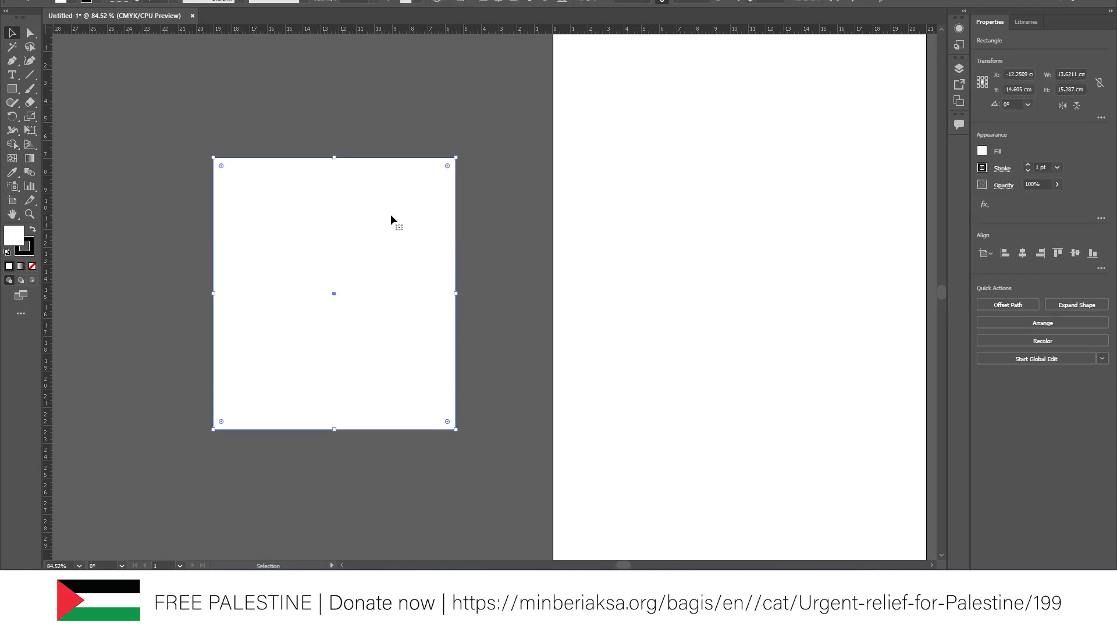
- Try moving only the rectangle's upper-right anchor outward and rounding that corner with Direct Selection, and undo both changes
key("a")
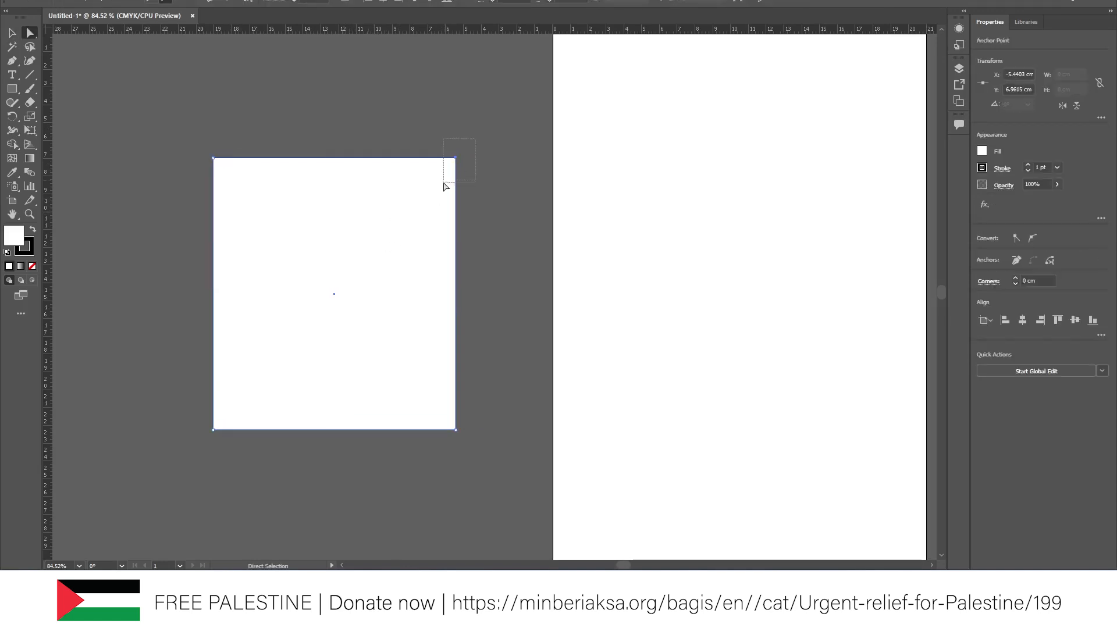
left_click_drag(465, 159, 424, 204)
left_click_drag(489, 117, 512, 138)
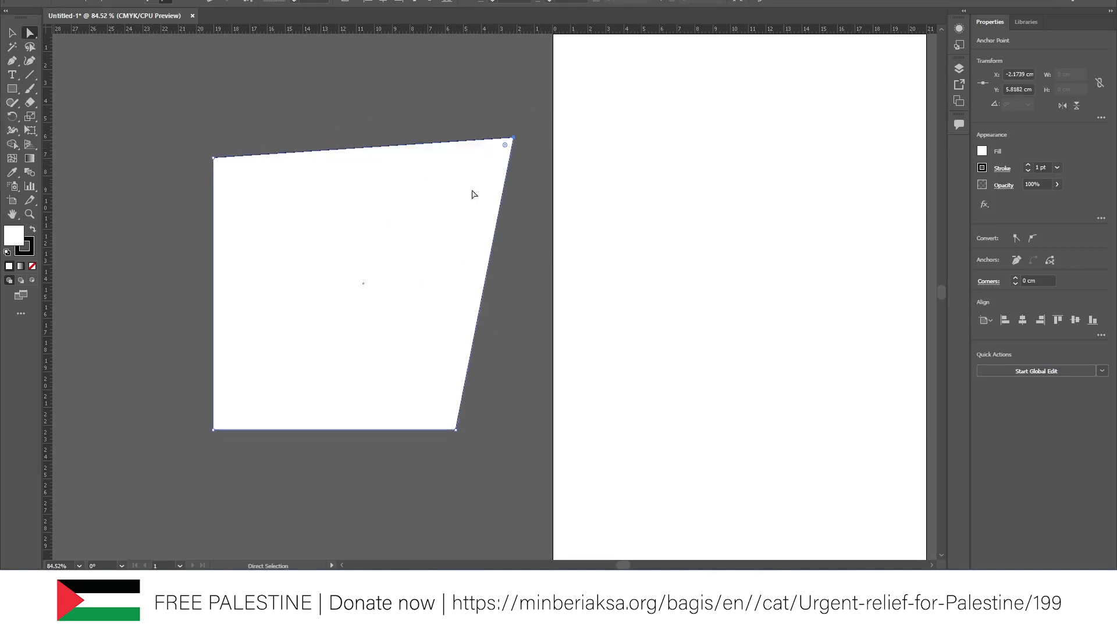
left_click_drag(507, 149, 344, 330)
key("v")
key("ctrl+z")
key("ctrl+z")
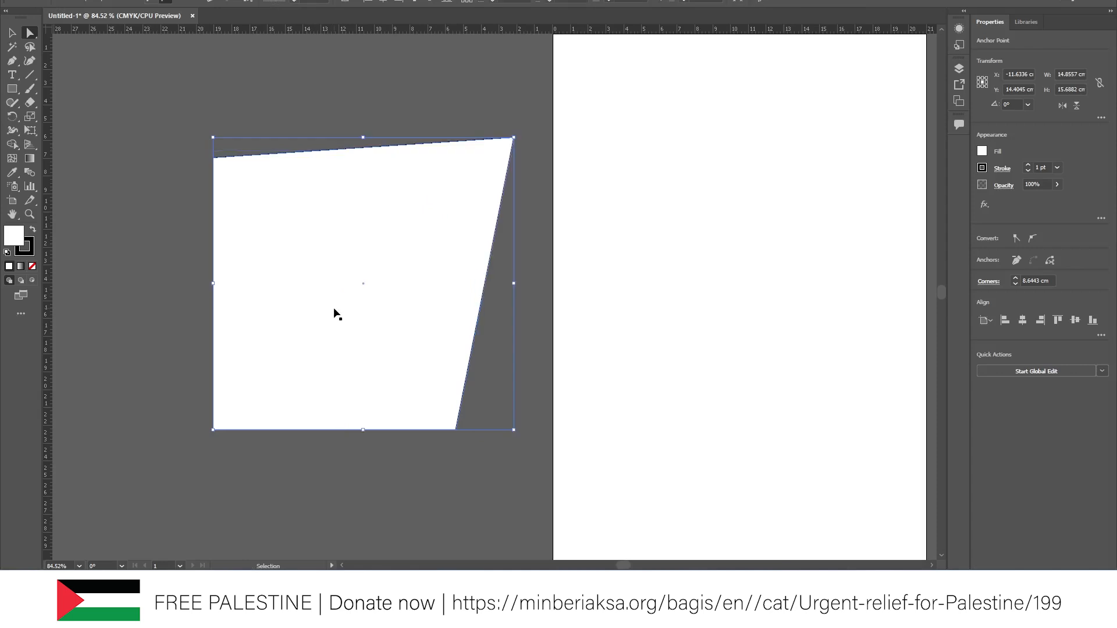
left_click(13, 34)
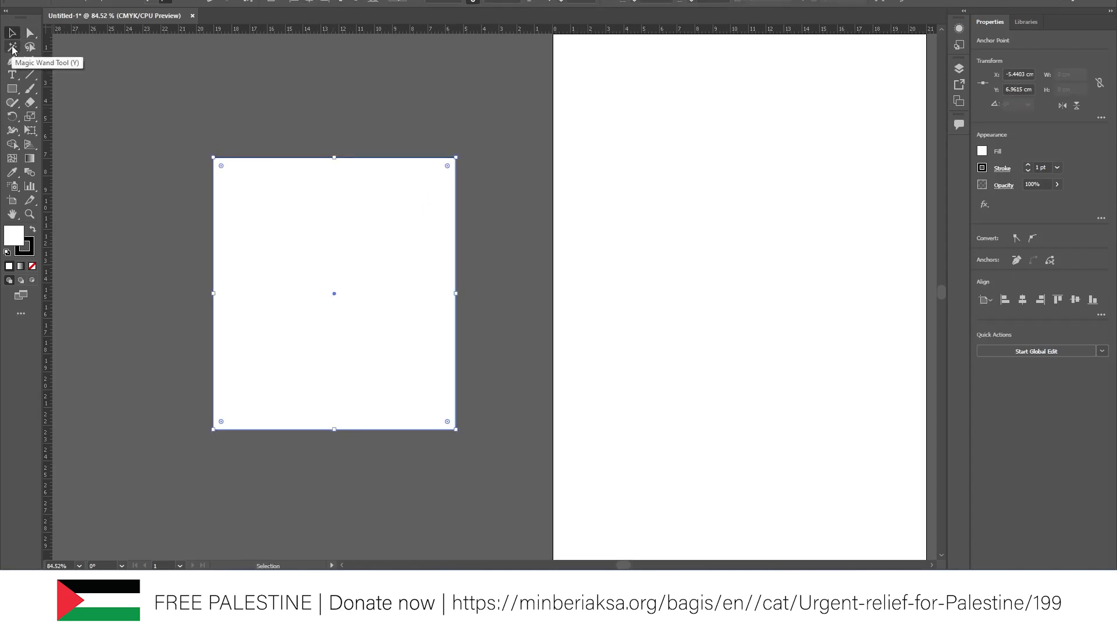
- Scale the rectangle down to about 5.1 × 5.7 cm and duplicate it into a two-by-two grid
left_click_drag(456, 429, 333, 260)
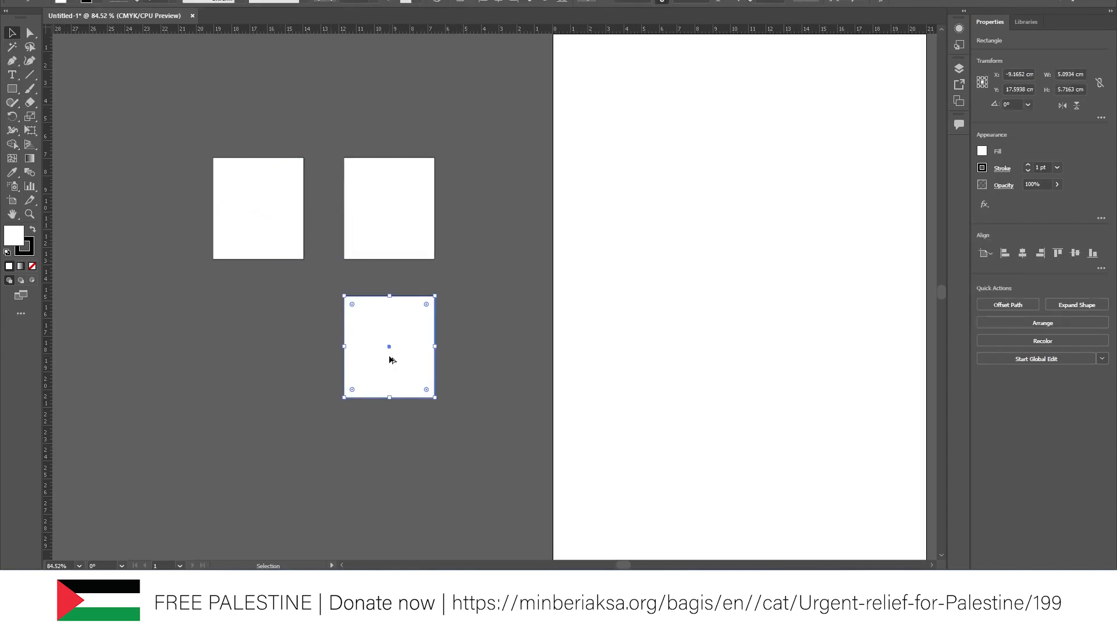
left_click_drag(388, 354, 259, 347)
- Fill the two lower rectangles with red and move the upper-left white one closer to its neighbour
left_click_drag(221, 443, 457, 342)
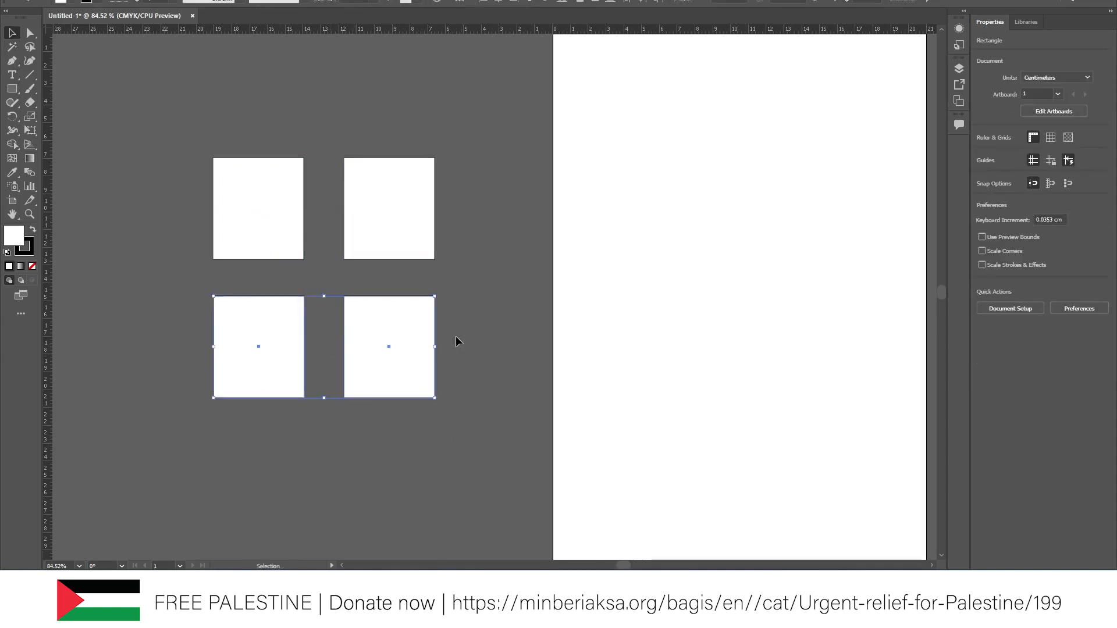
double_click(14, 235)
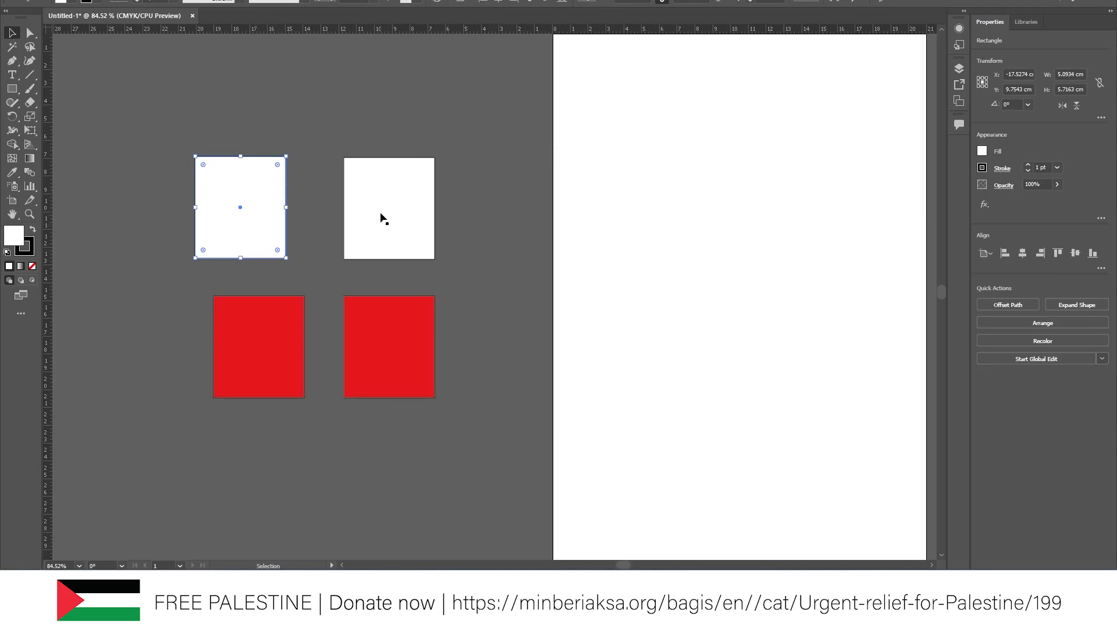
left_click_drag(222, 182, 255, 182)
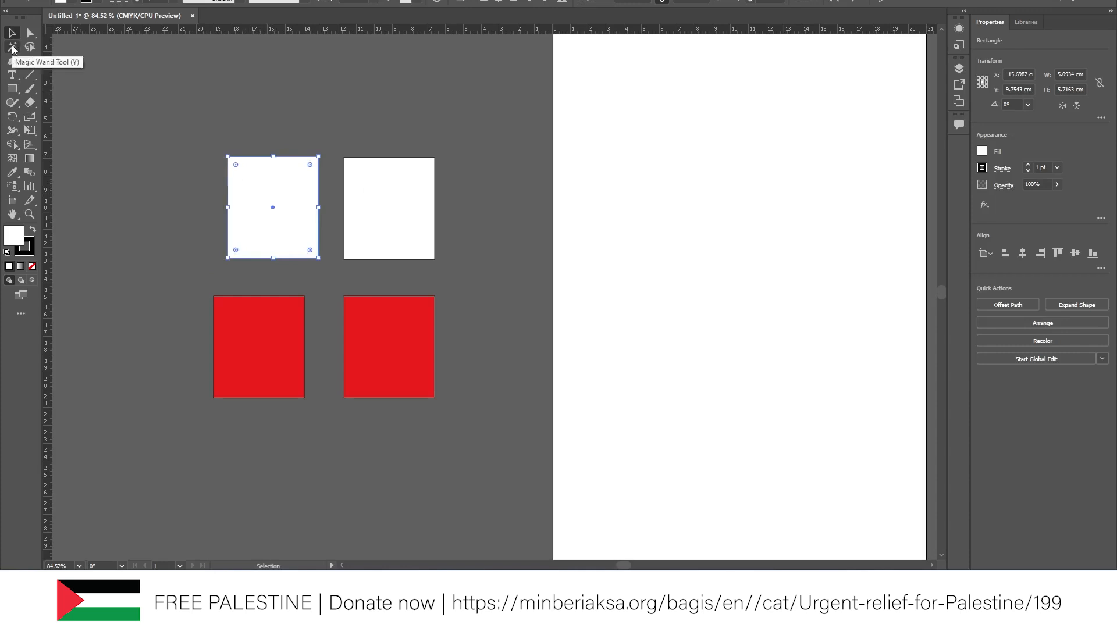
- Use the Magic Wand to select both white rectangles, and switch the selection to both red rectangles with their stroke color active
left_click(13, 48)
left_click(267, 191)
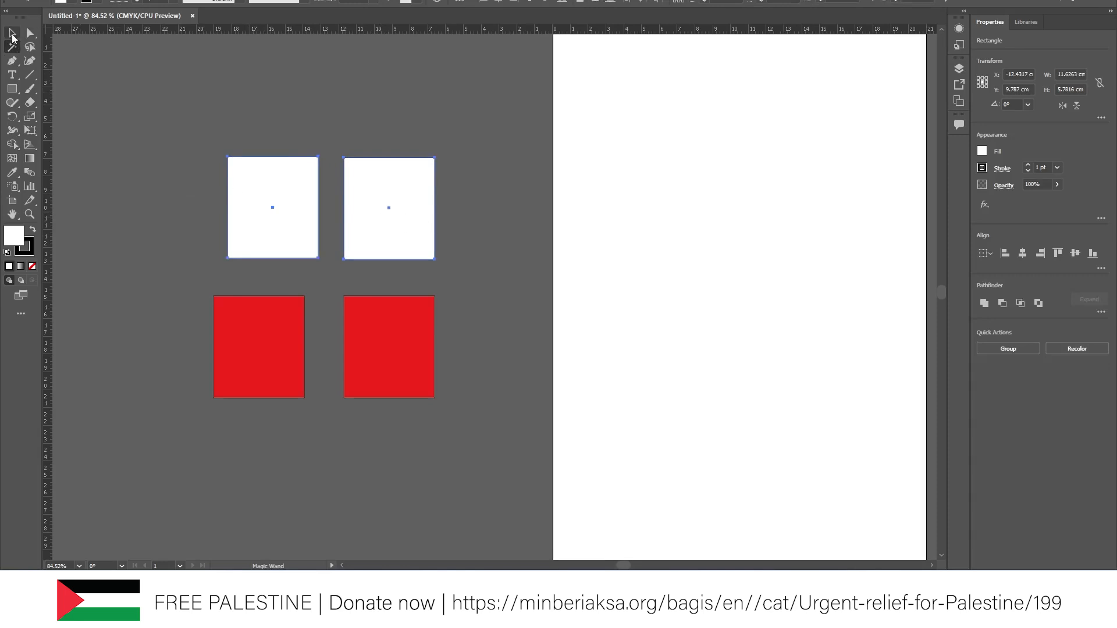
left_click(257, 341)
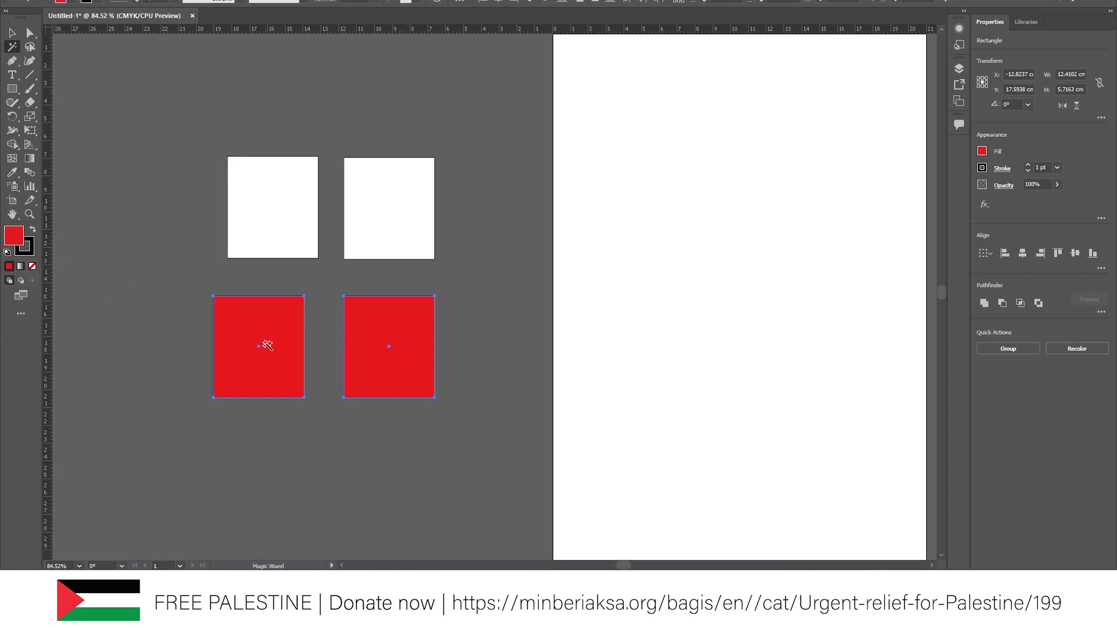
left_click(32, 254)
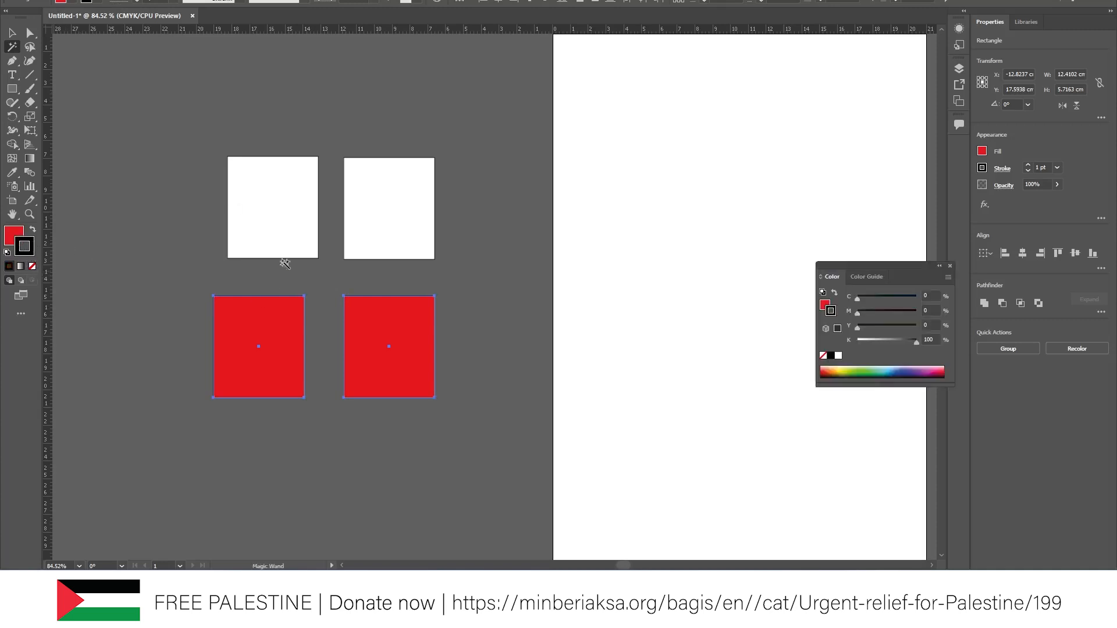
- Deselect the red pair and move only the lower-left red rectangle closer to its neighbour, to about X -15.5 cm, Y 17.6 cm
key("v")
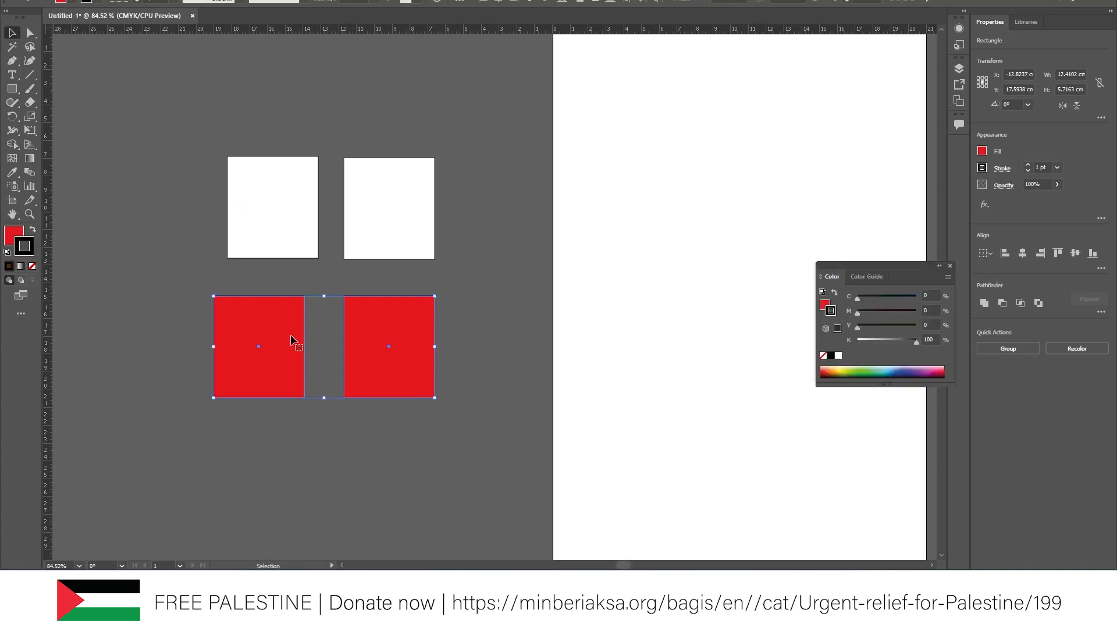
left_click(180, 244)
left_click_drag(264, 340, 282, 340)
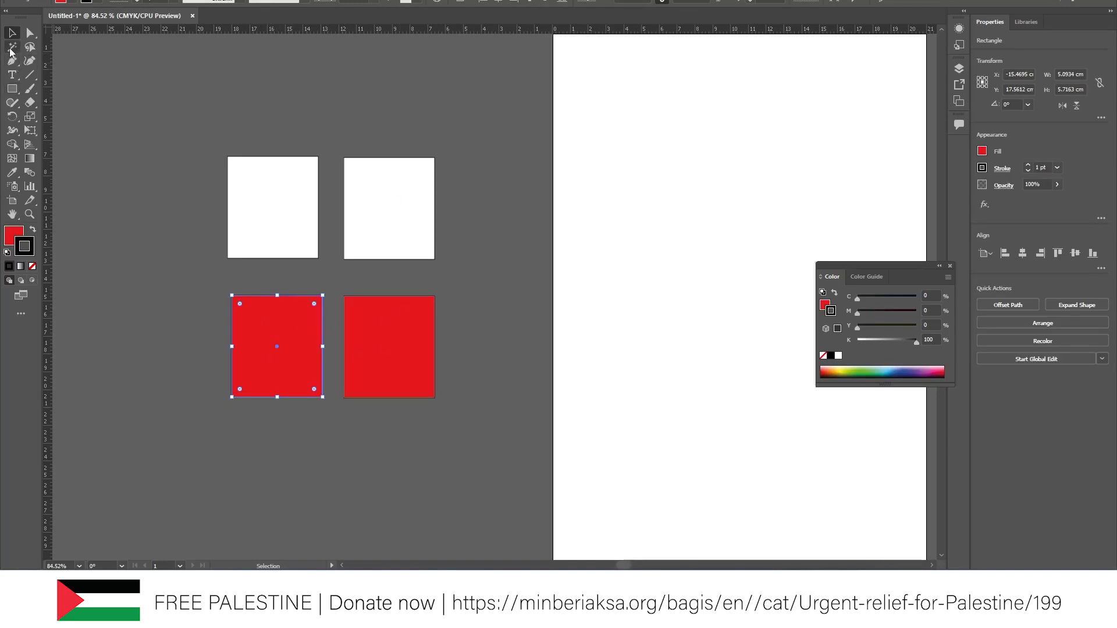
- Set the Magic Wand to match stroke color instead of fill color, and select all four rectangles with it
double_click(12, 47)
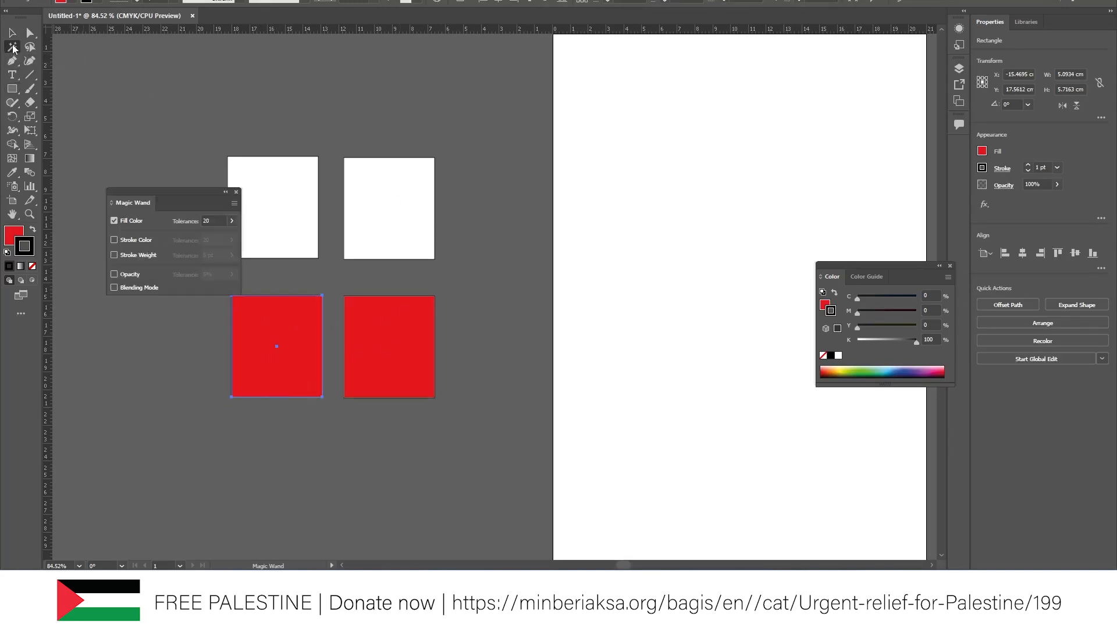
left_click(114, 222)
left_click(115, 239)
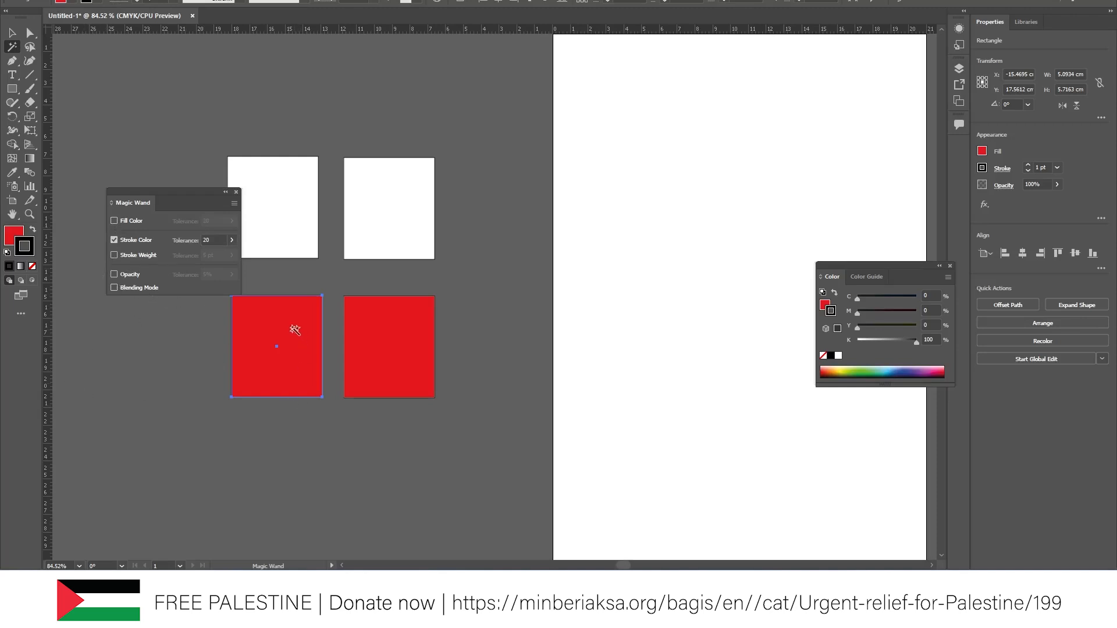
left_click(298, 329)
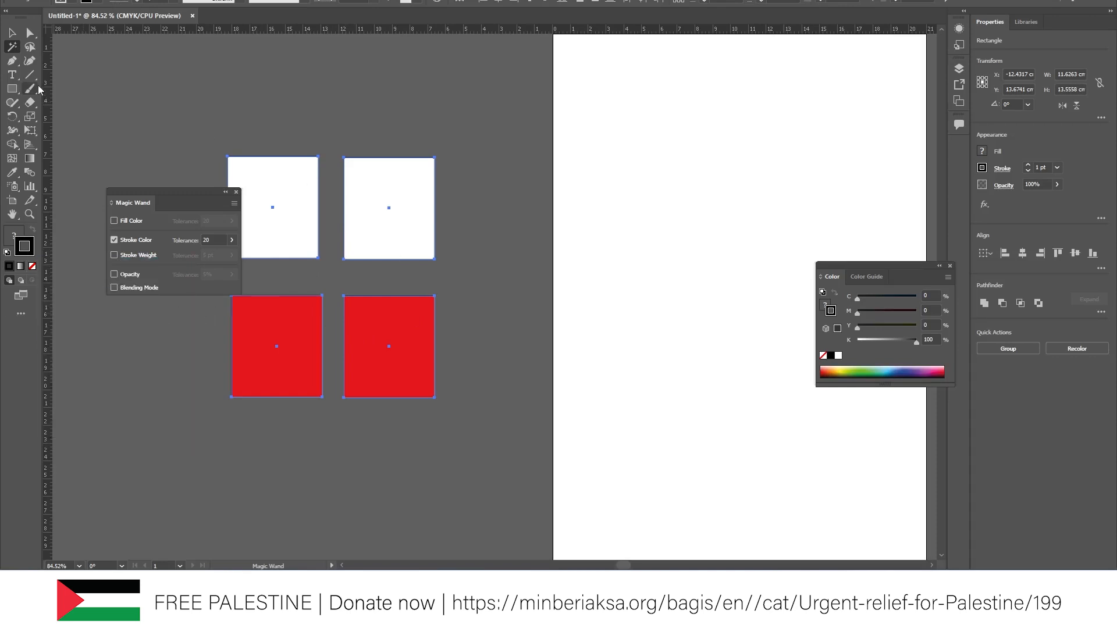
key("v")
left_click(235, 192)
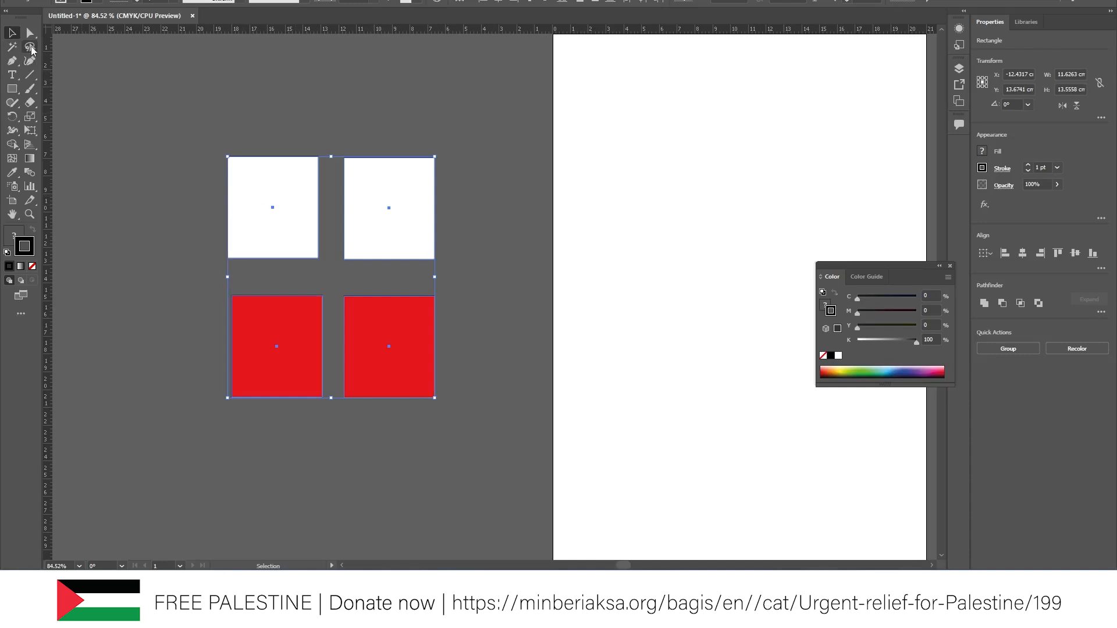
- Lasso-select the upper-right white and lower-left red rectangles together, and clear the selection
left_click(31, 47)
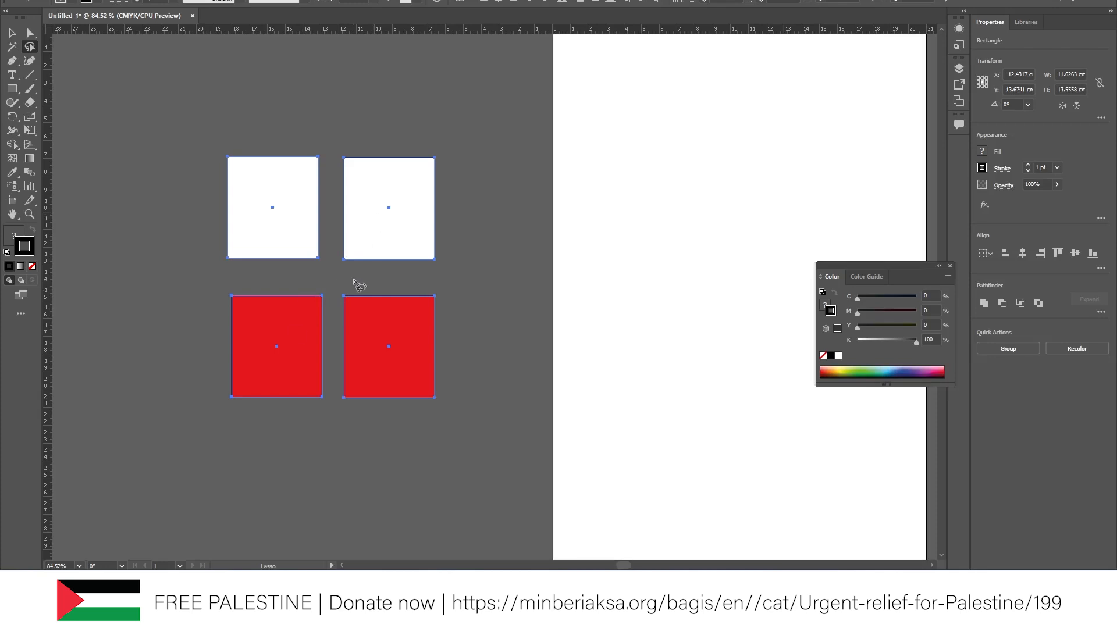
mouse_move(238, 426)
left_mouse_down()
mouse_move(193, 335)
mouse_move(210, 302)
mouse_move(331, 270)
mouse_move(342, 138)
mouse_move(458, 148)
mouse_move(452, 249)
mouse_move(426, 277)
mouse_move(355, 280)
mouse_move(339, 293)
mouse_move(328, 417)
mouse_move(291, 433)
mouse_move(234, 428)
left_mouse_up()
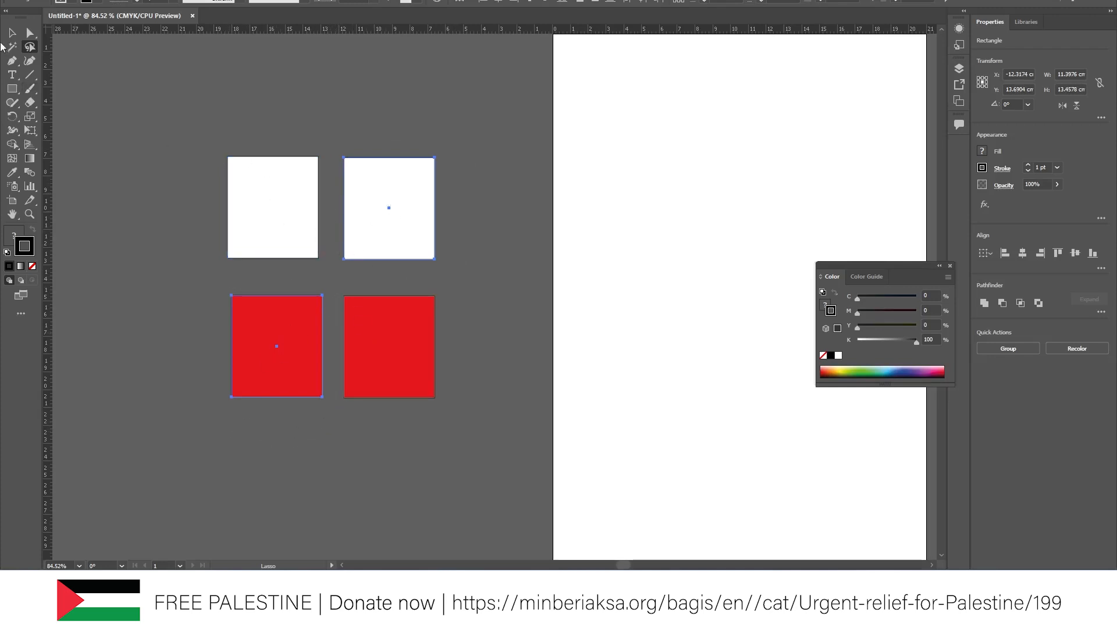
left_click(12, 33)
left_click(61, 130)
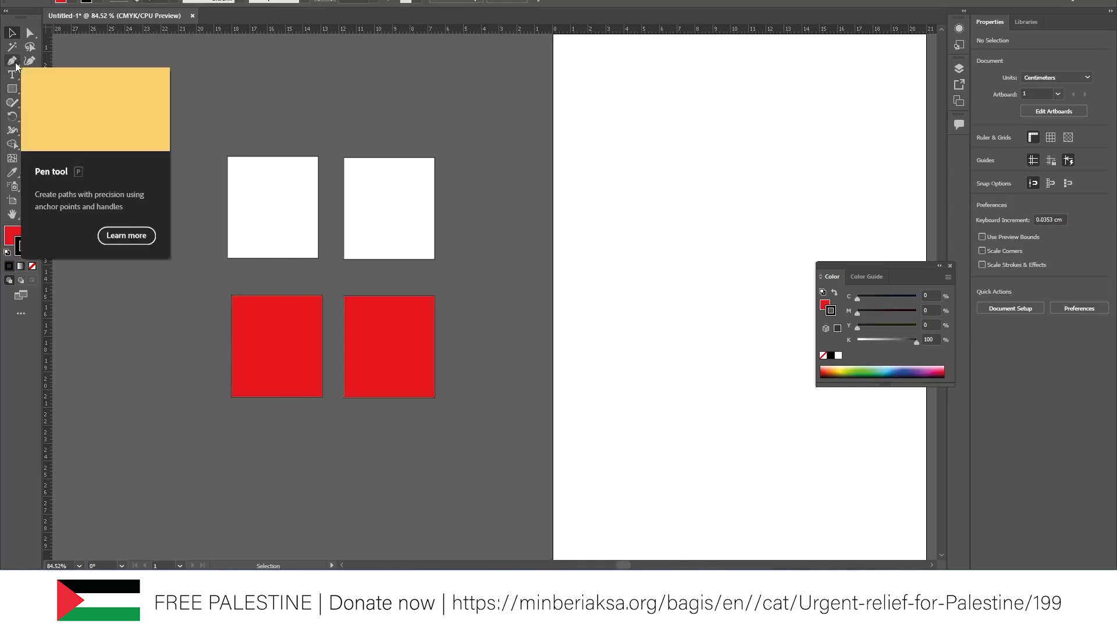
- Add anchor points to the upper-left white rectangle: two on its left edge and one on each other edge
left_click_drag(207, 146, 395, 344)
left_click_drag(483, 421, 483, 421)
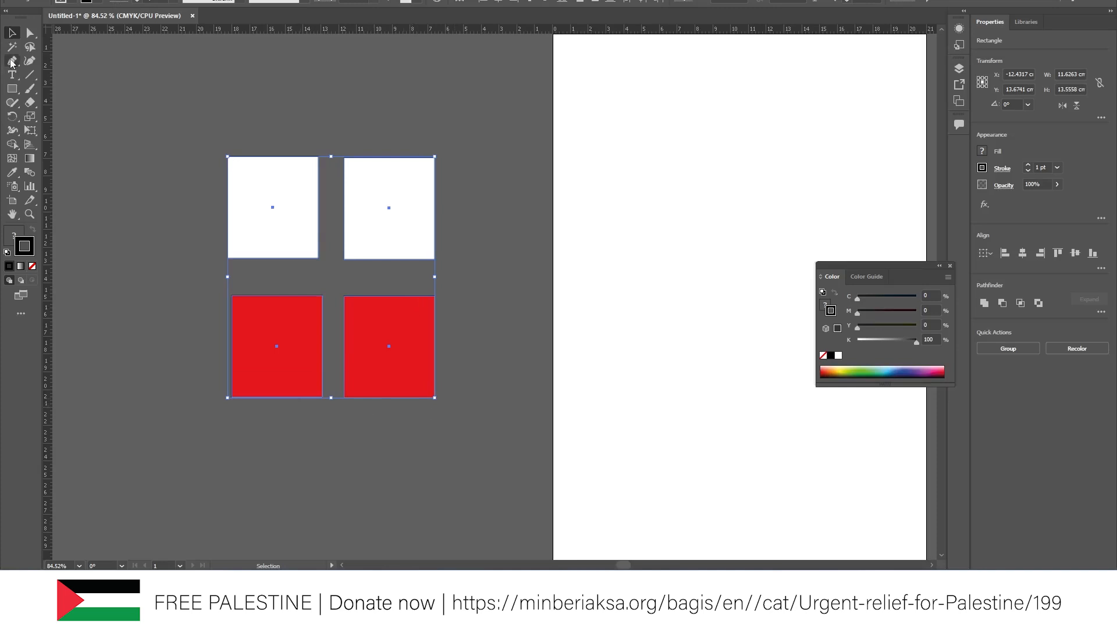
left_click_drag(11, 60, 34, 73)
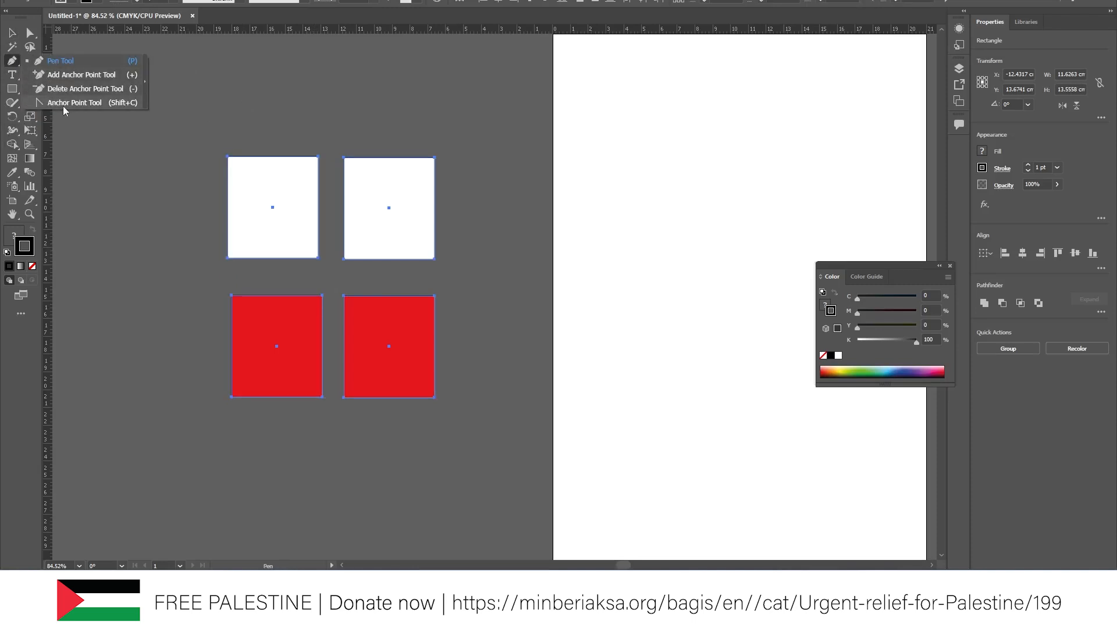
left_click(82, 75)
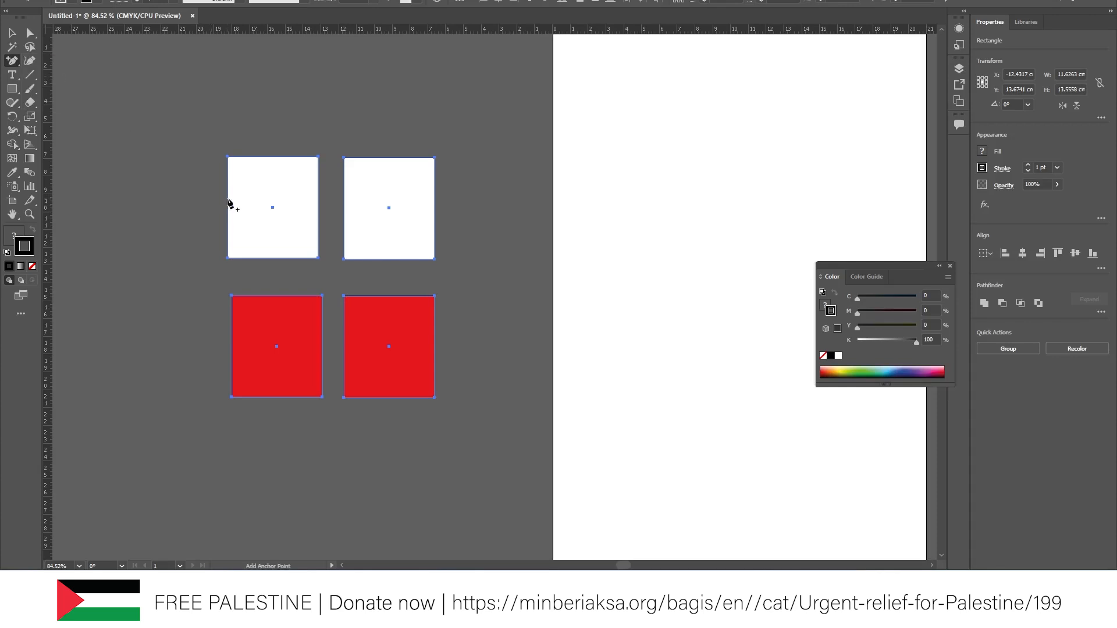
left_click(227, 198)
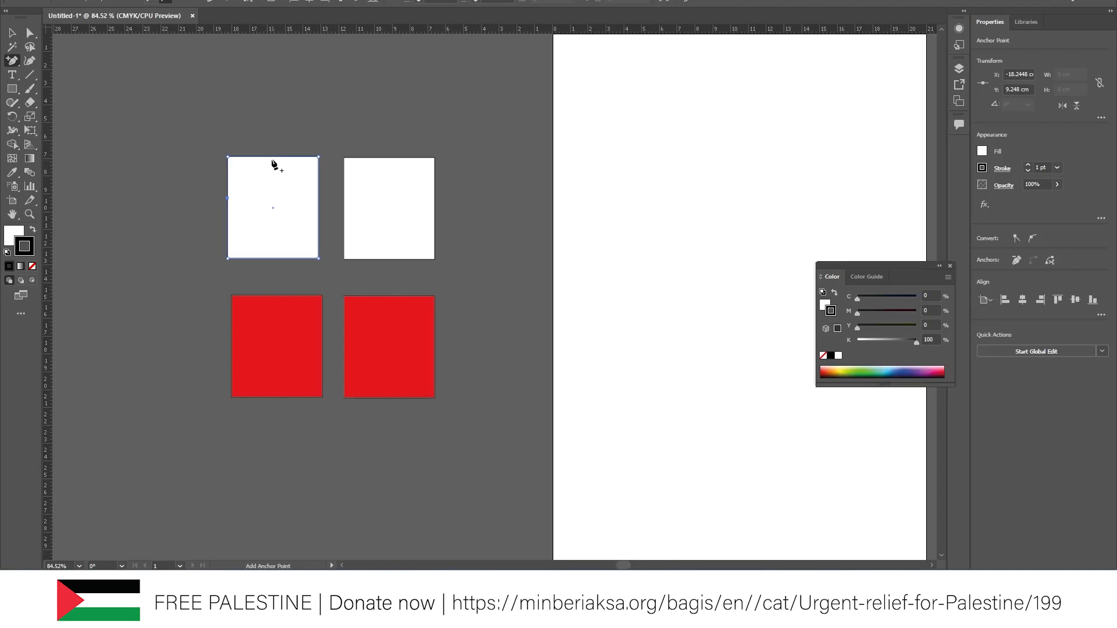
left_click(272, 157)
left_click(318, 203)
left_click(273, 258)
left_click(227, 229)
- Delete the two added anchor points from the left edge of the upper-left white rectangle
left_click(12, 60)
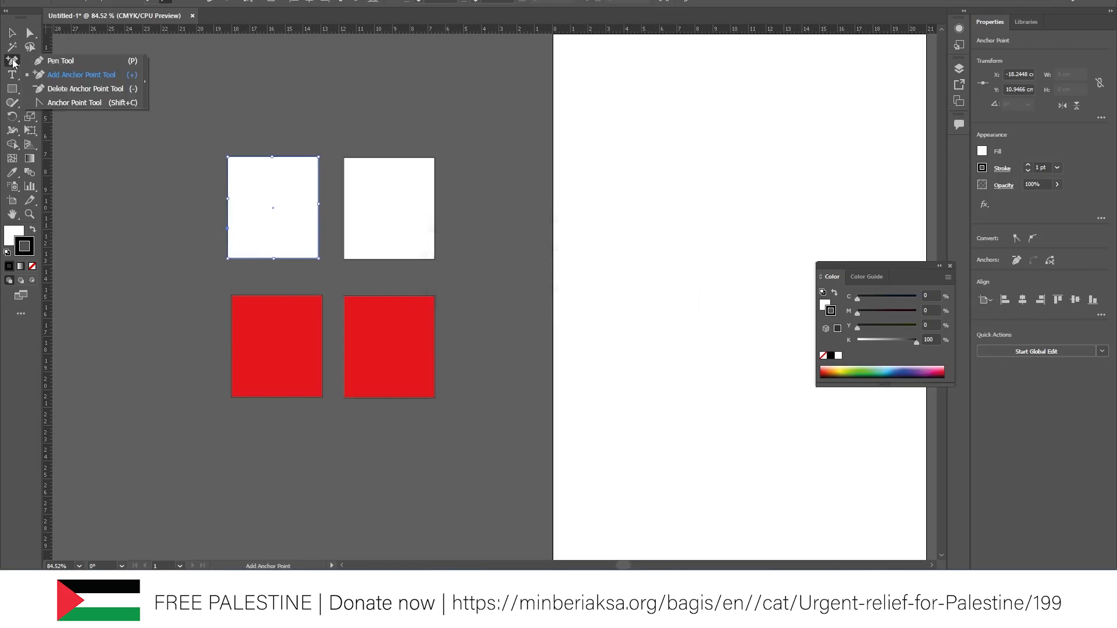
left_click(50, 89)
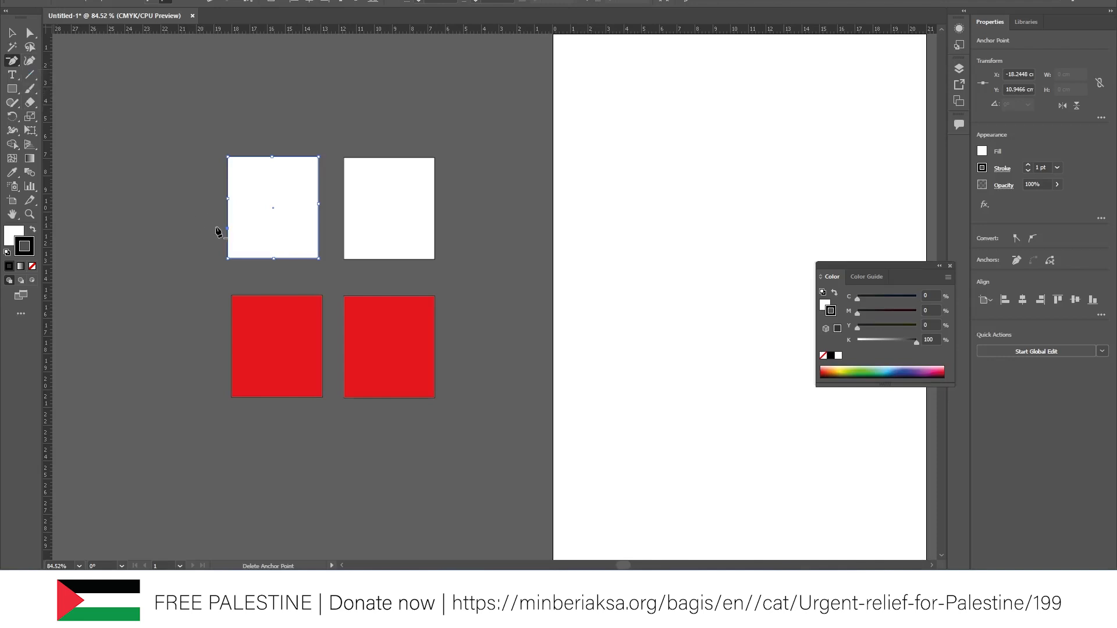
left_click(13, 61)
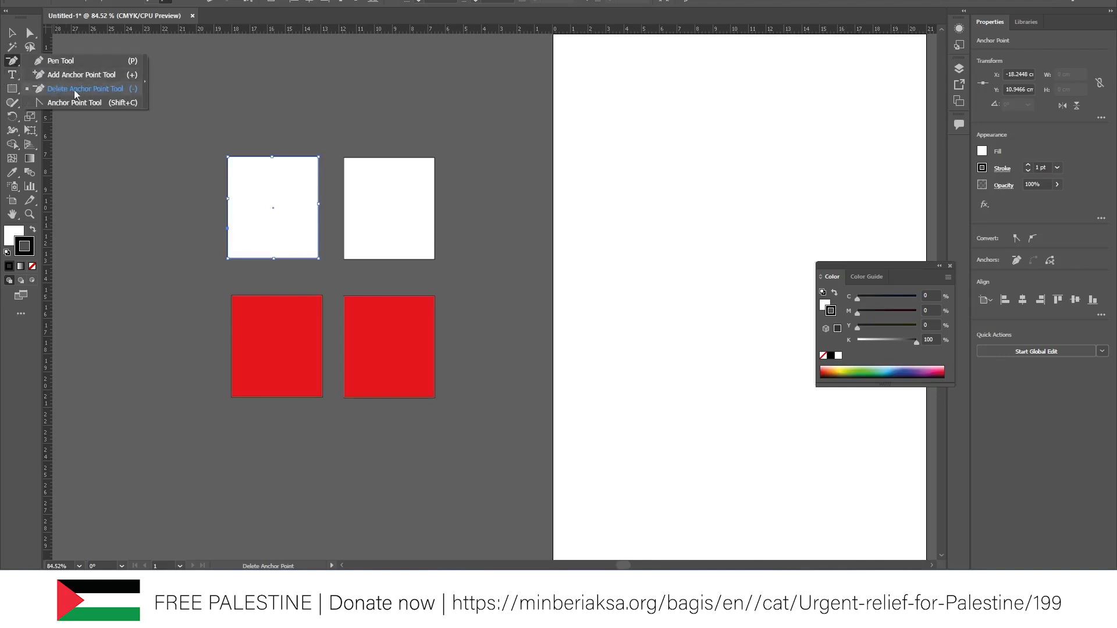
left_click(67, 92)
left_click(230, 203)
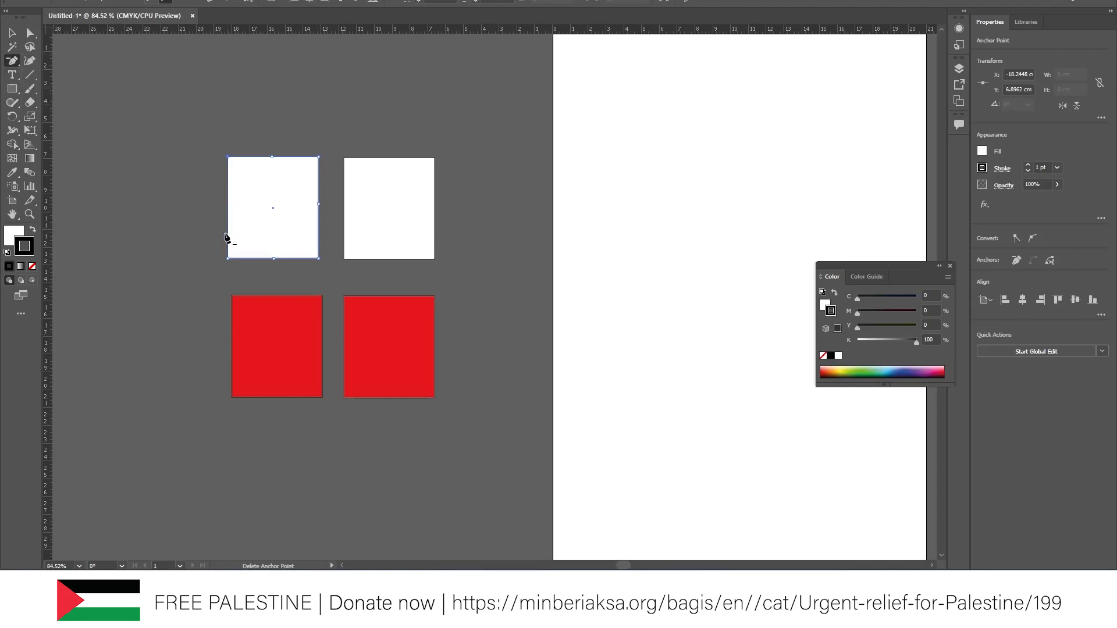
- Bend the upper-left white rectangle's left edge outward into a curve with the Anchor Point tool, widening the shape to about 5.55 cm
left_click(13, 62)
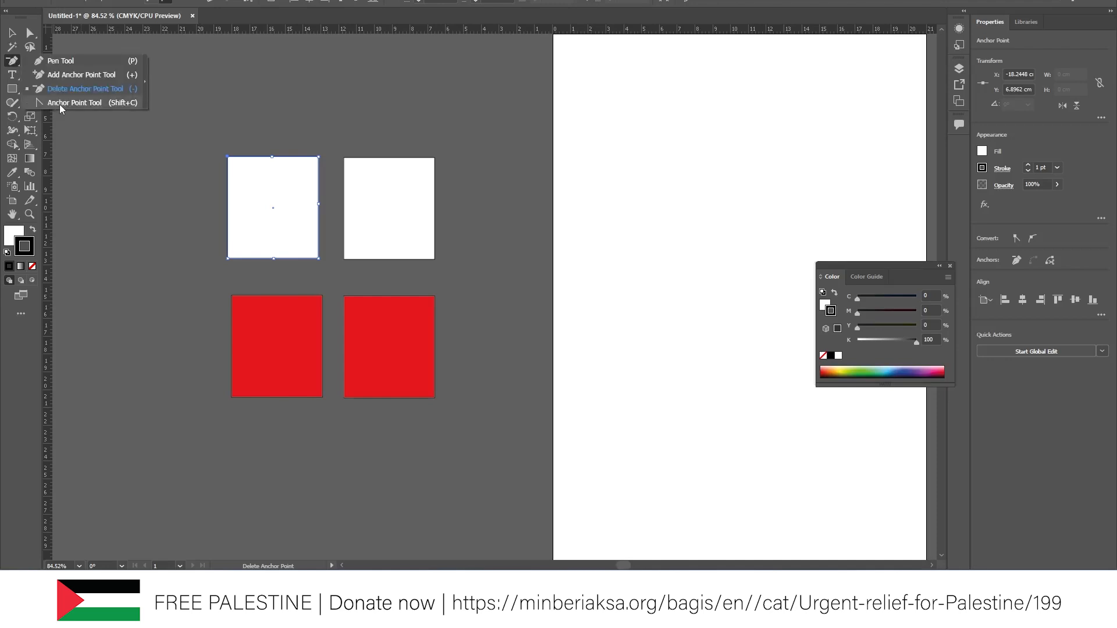
left_click(74, 104)
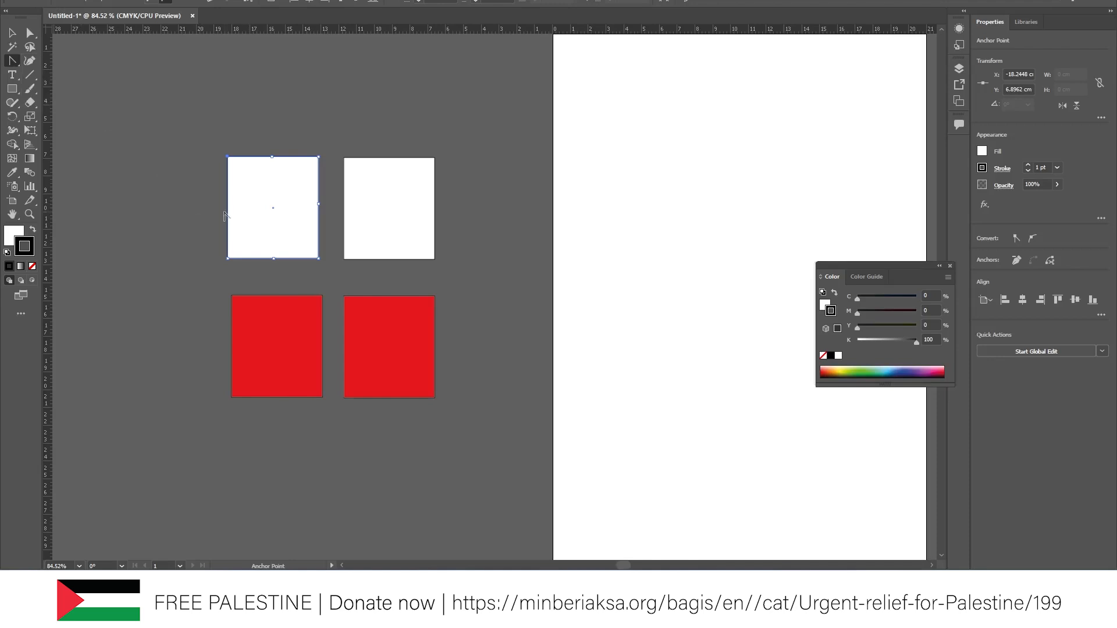
left_click_drag(228, 214, 220, 213)
key("p")
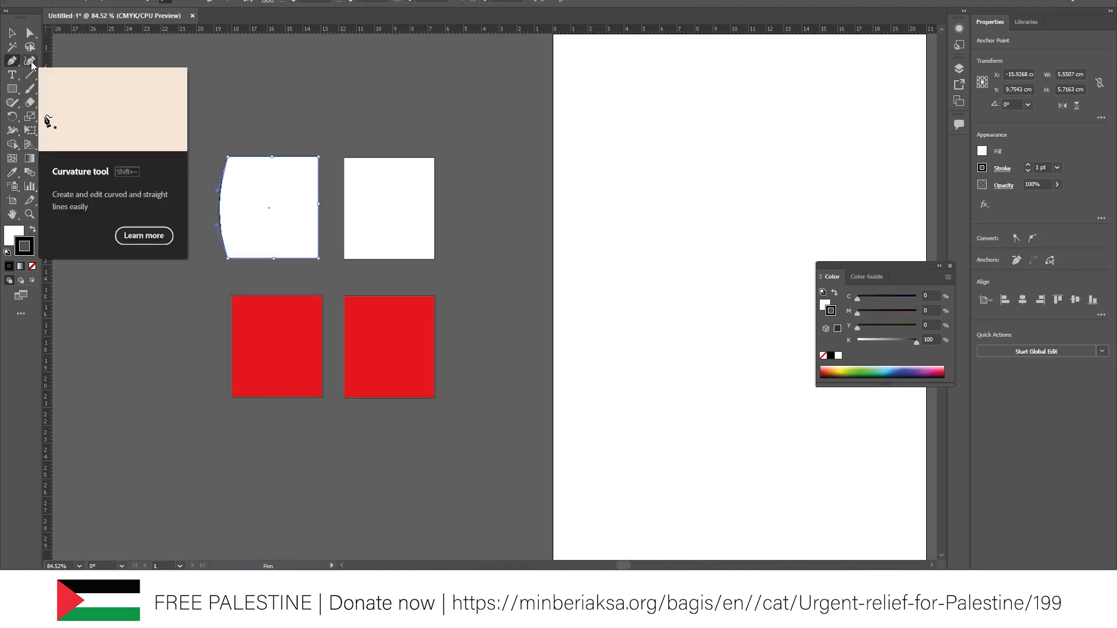
- Reshape the upper-left white shape's curved left edge with the Curvature tool, adjusting its upper and lower parts
left_click(30, 60)
mouse_move(221, 208)
left_mouse_down()
mouse_move(231, 210)
mouse_move(221, 190)
left_mouse_up()
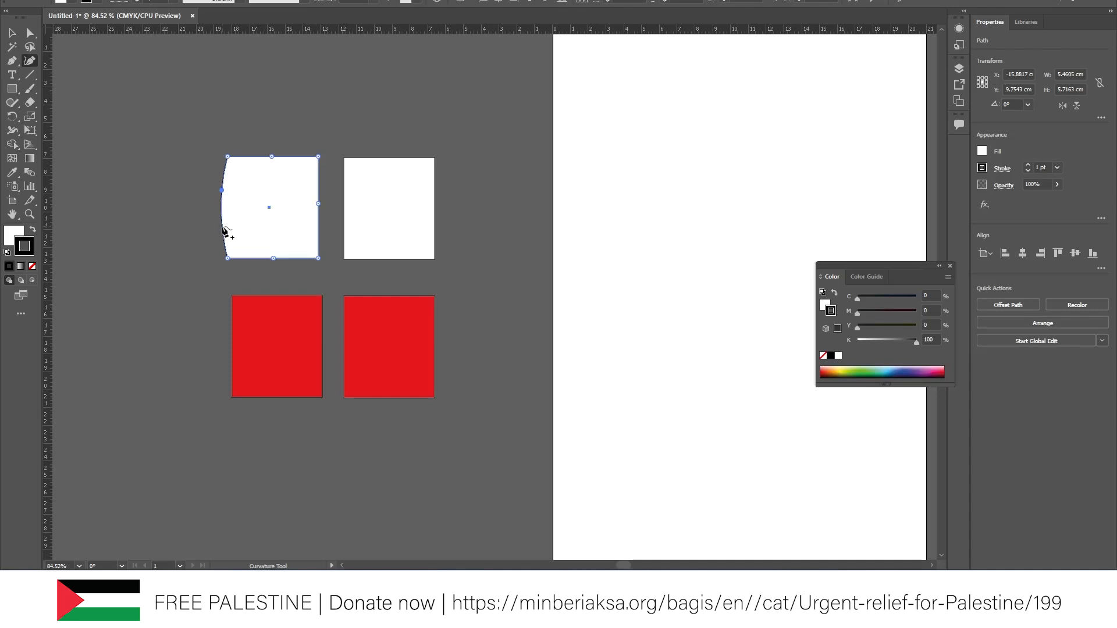
left_click_drag(222, 228, 228, 226)
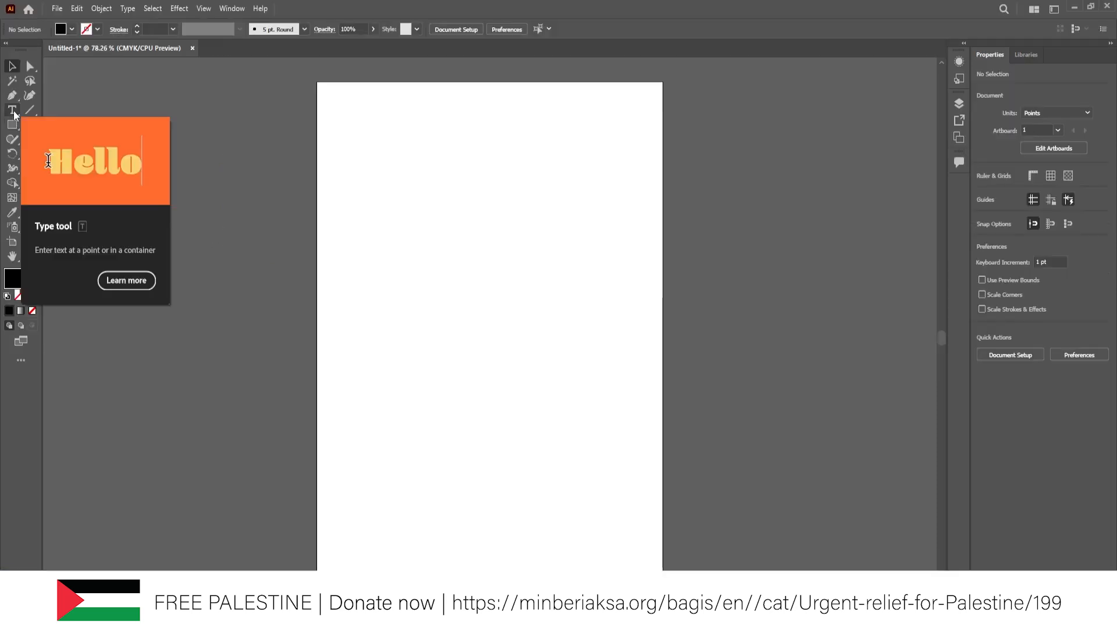
- Place a point-type line with the placeholder text "Lorem ipsum" on the empty artboard and select it as an object
left_click(13, 112)
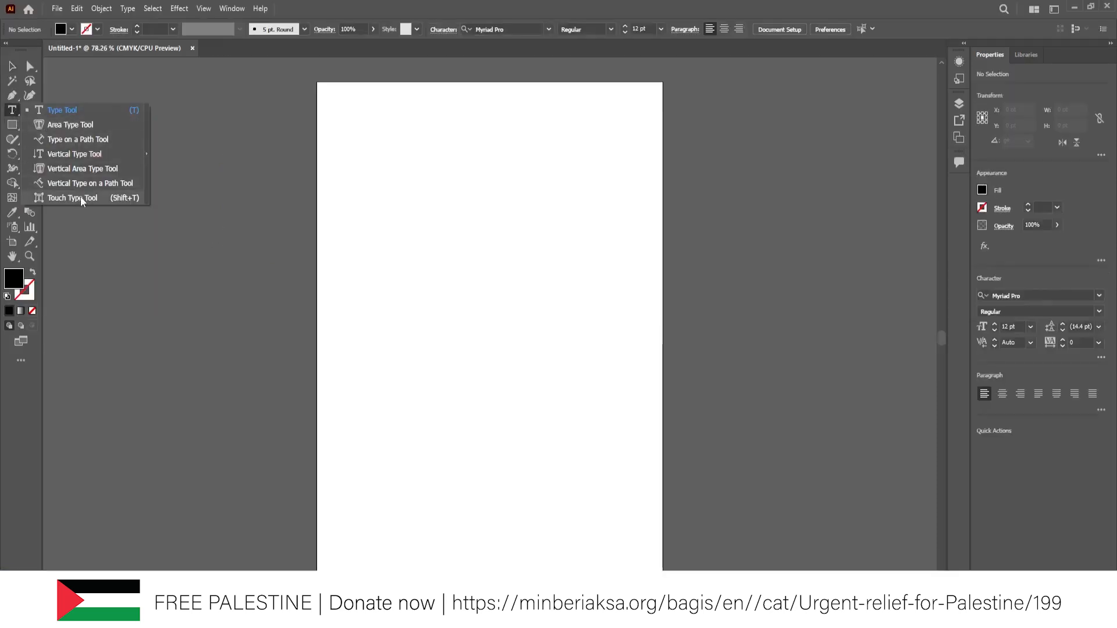
left_click(62, 116)
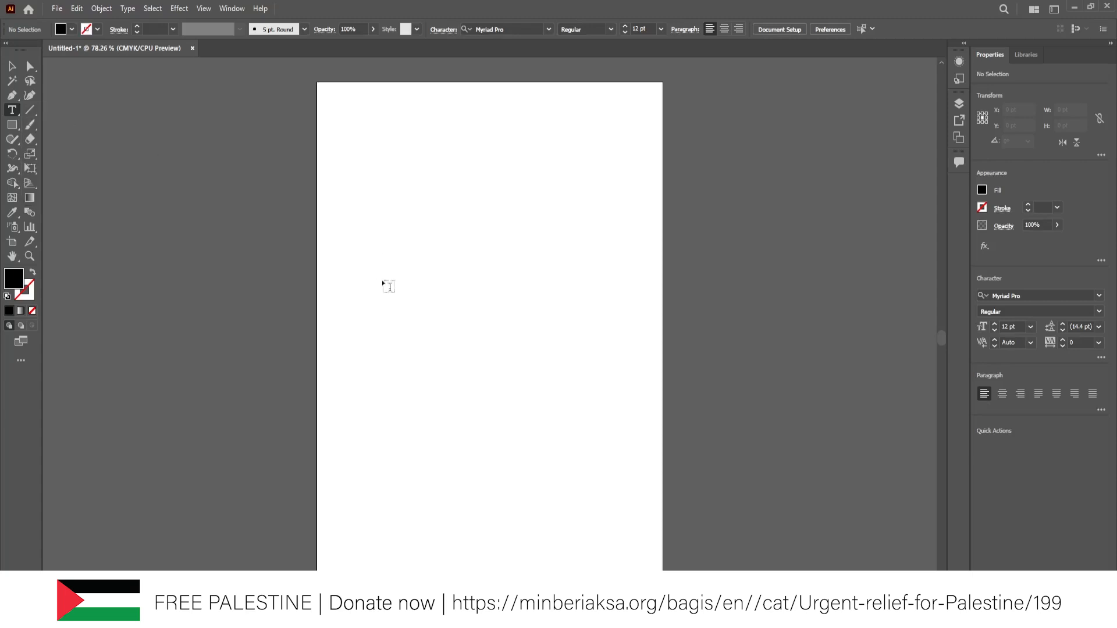
left_click(402, 303)
left_click(13, 67)
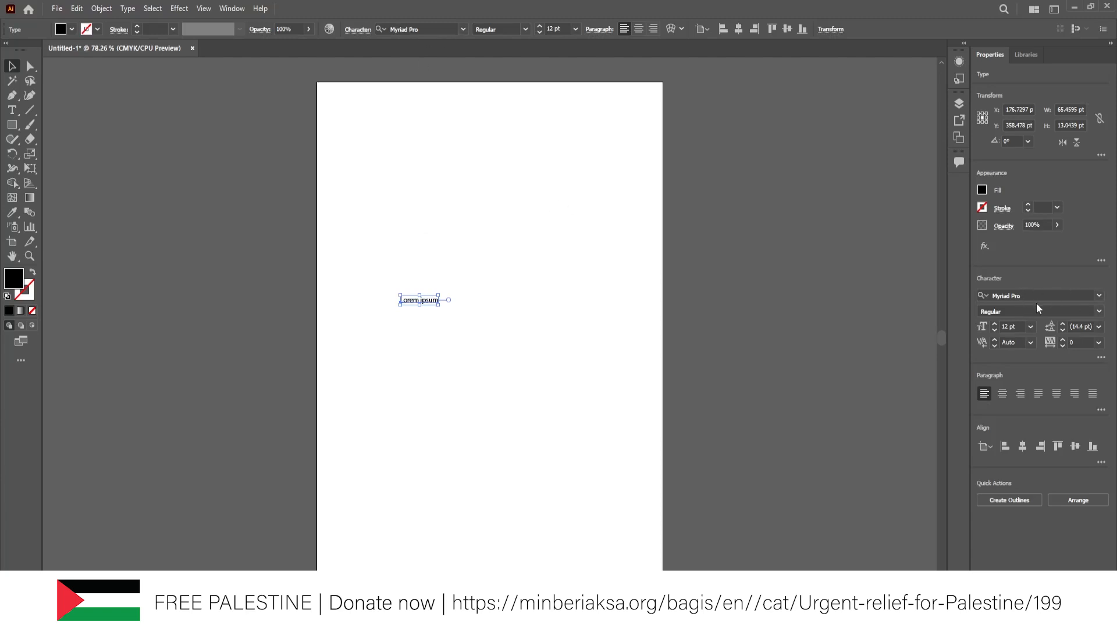
- Set the text's font to Acumin Variable Concept, then try enlarging it to about 184 × 76 pt and undo the scaling
left_click(1100, 296)
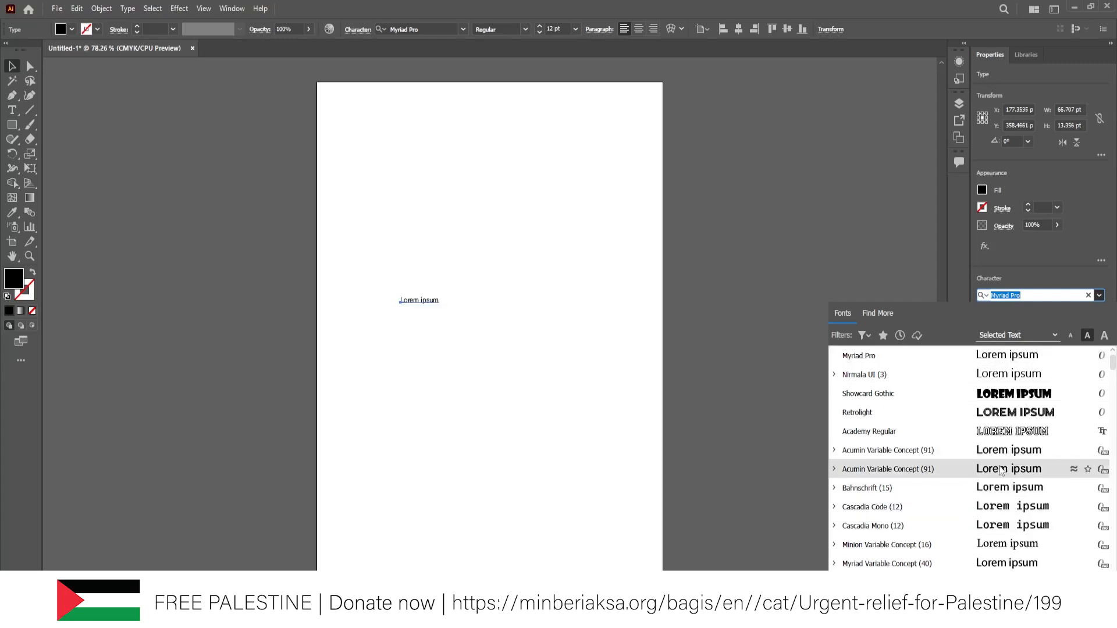
left_click(1002, 470)
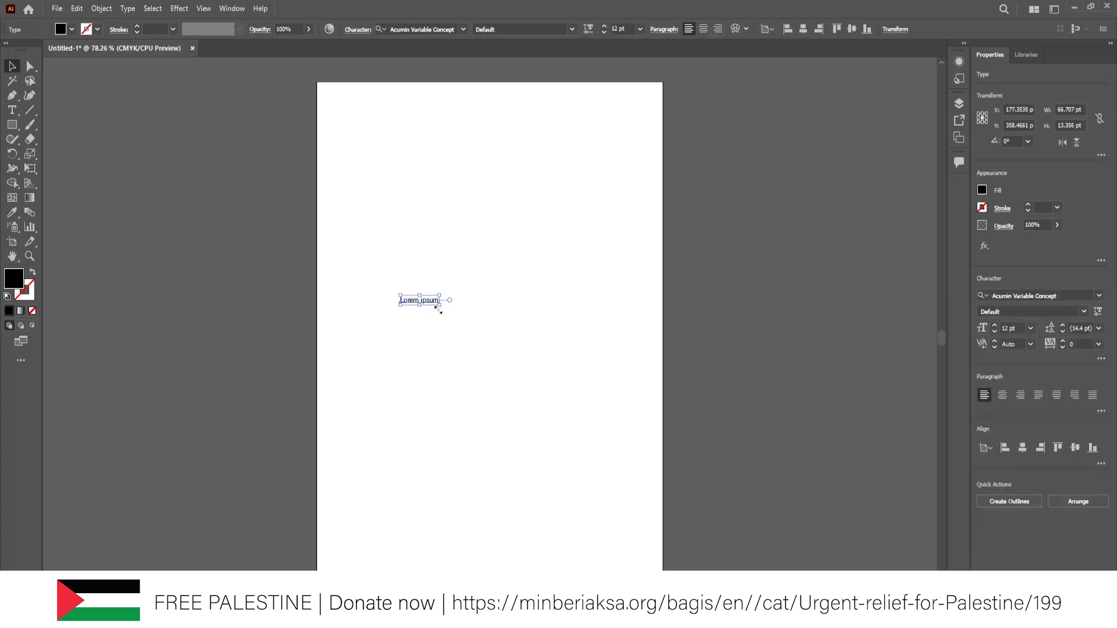
left_click_drag(441, 309, 506, 352)
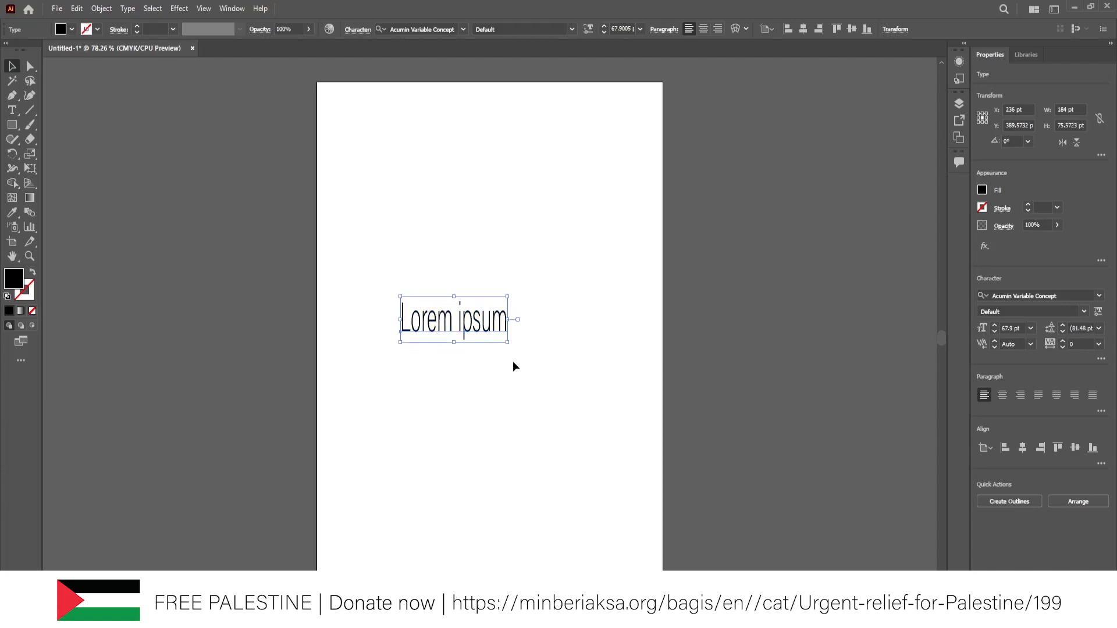
key("ctrl+z")
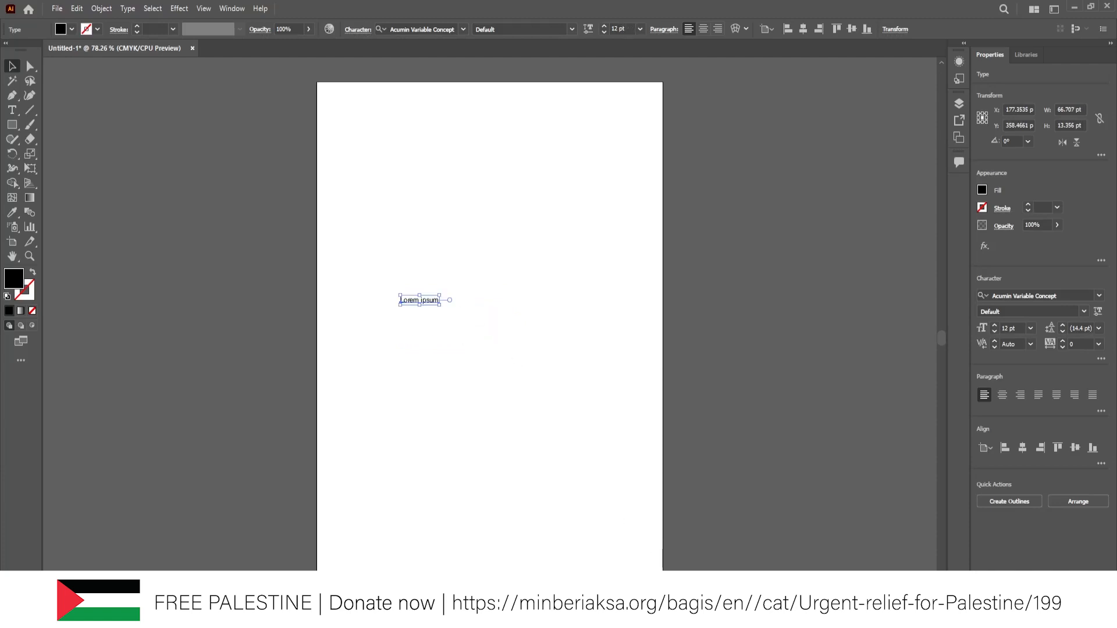
- Switch to Chrome, search Google for dafont, and open the DaFont site to browse its downloadable fonts
left_click(669, 615)
left_click(397, 252)
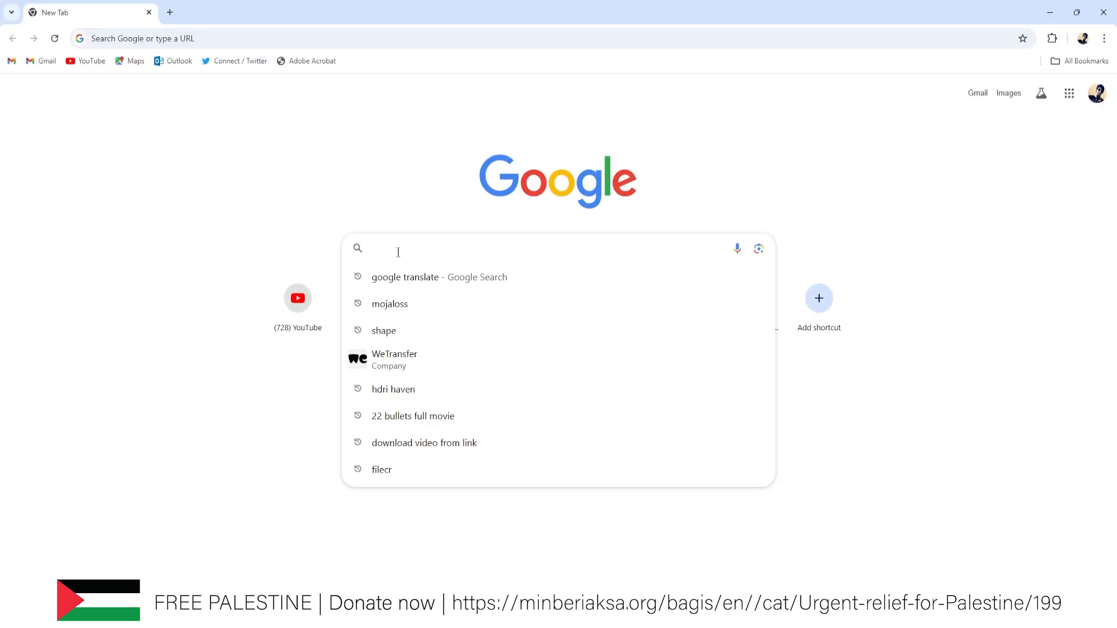
type("da")
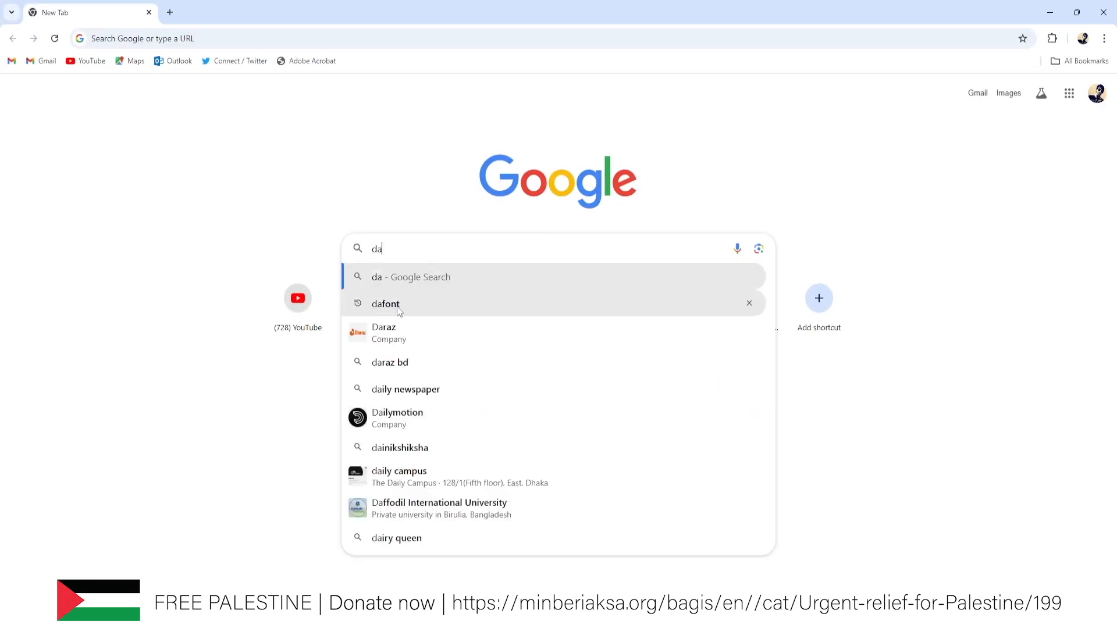
left_click(379, 300)
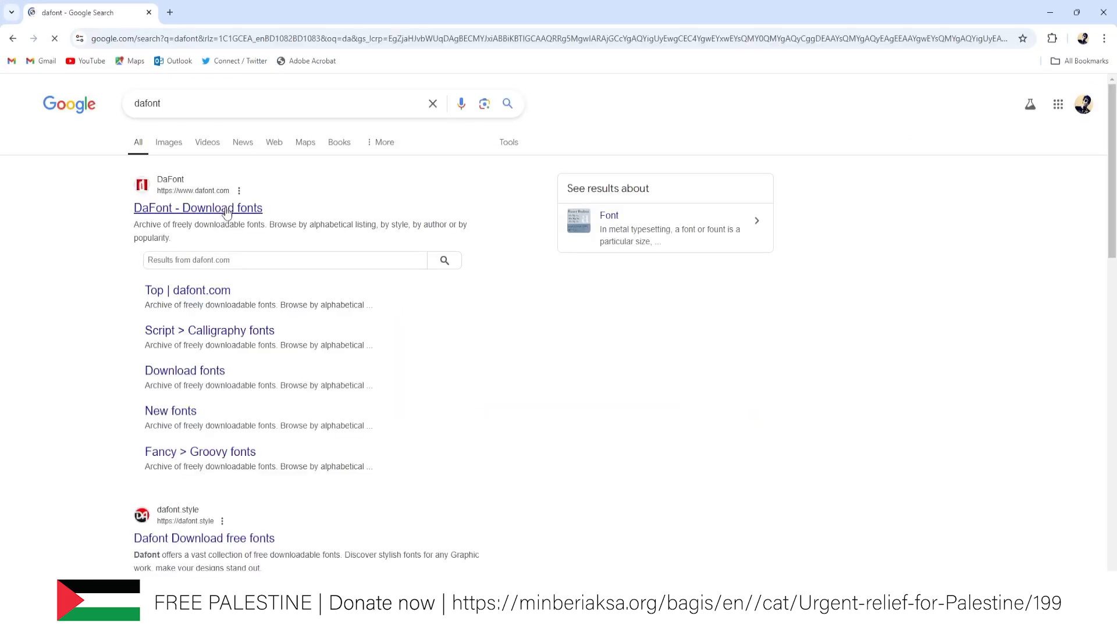
left_click(227, 210)
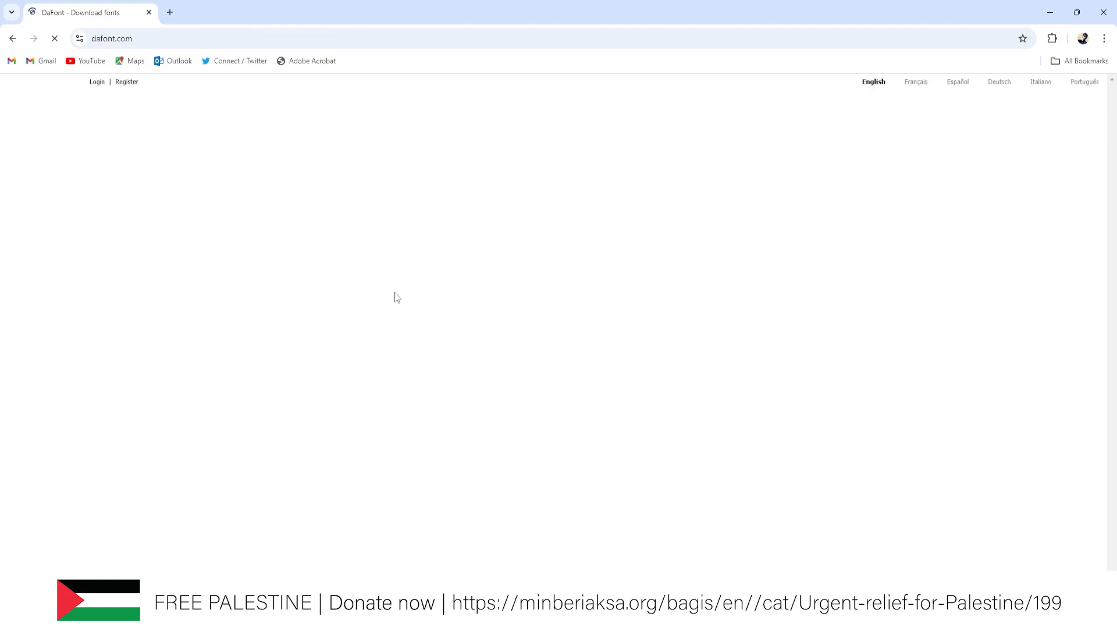
scroll(264, 516, "down", 4)
scroll(265, 516, "up", 4)
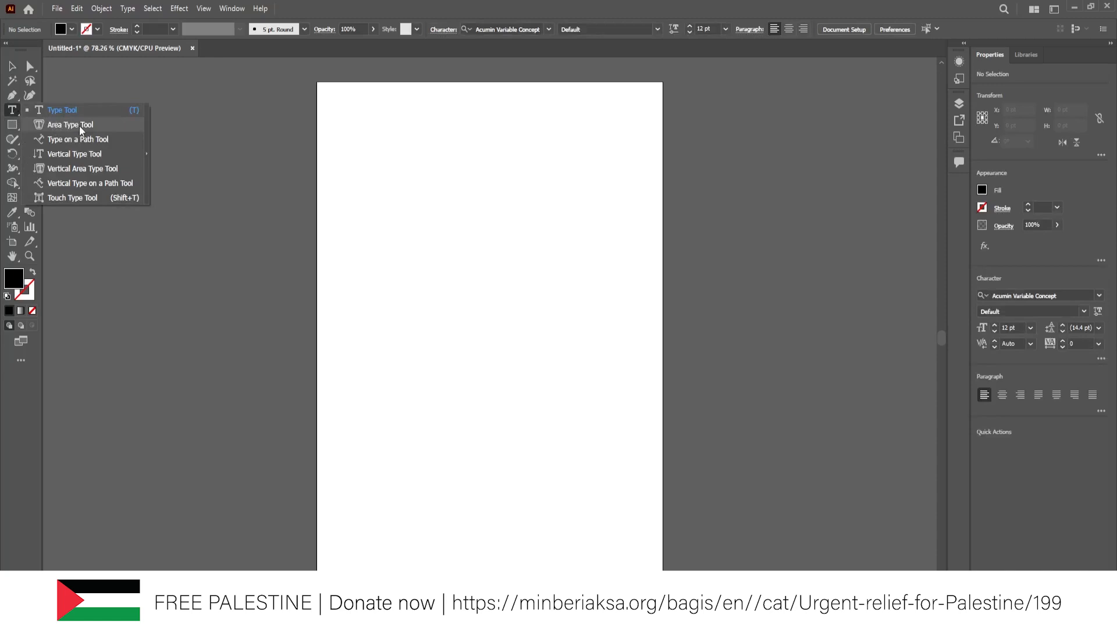
- Draw a black rectangle of about 437 × 350 pt on the artboard and convert it into an area type frame with placeholder text
left_click(11, 125)
left_click_drag(370, 234, 624, 447)
left_click(11, 110)
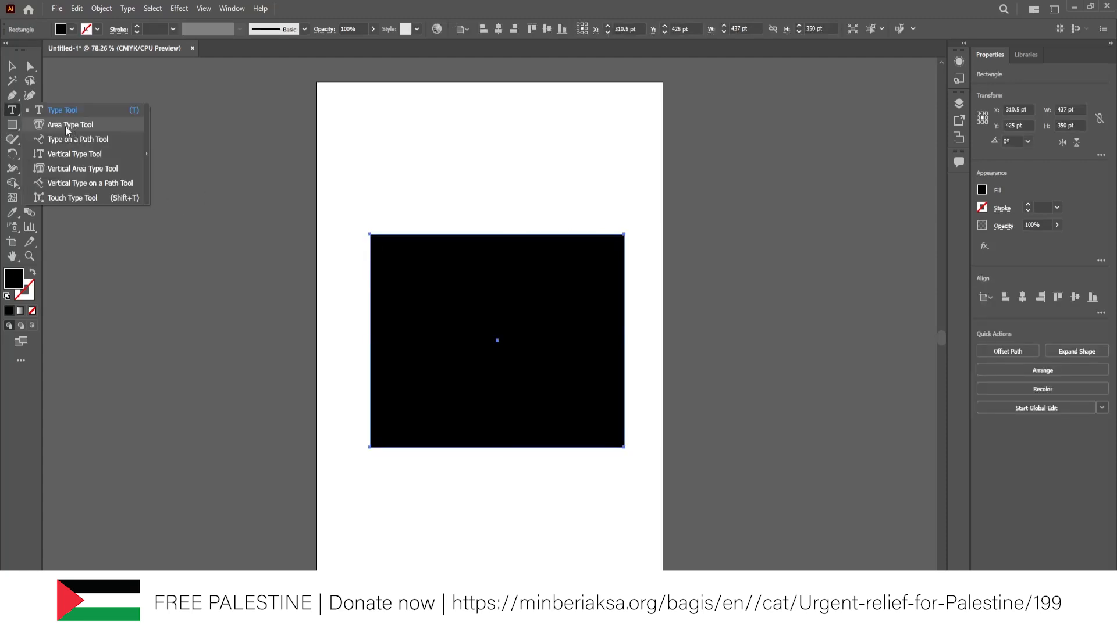
left_click(67, 126)
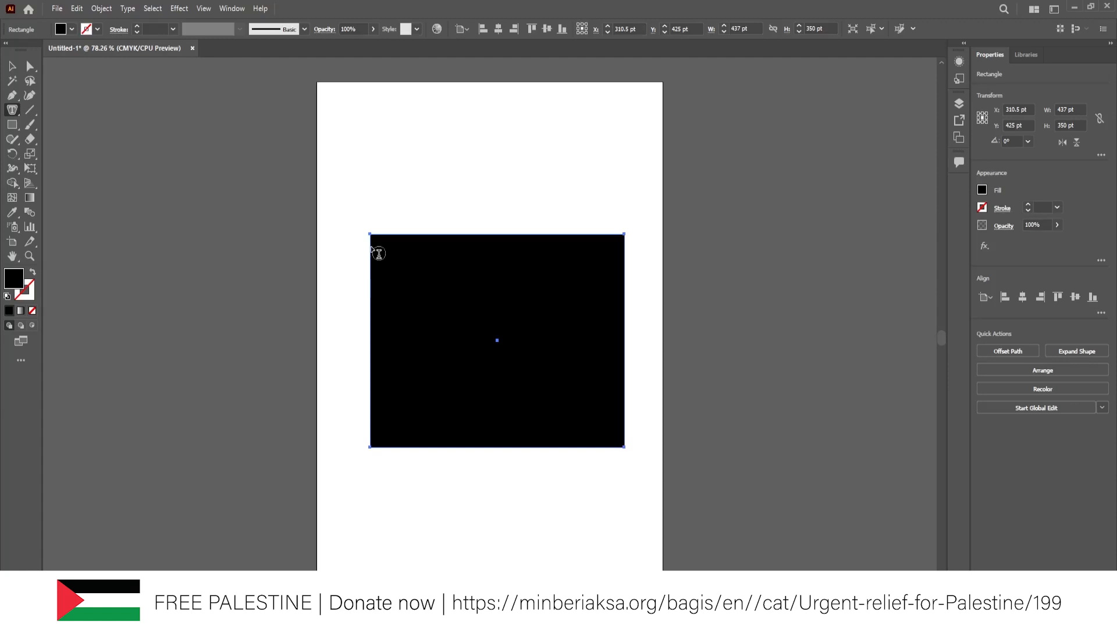
left_click(378, 254)
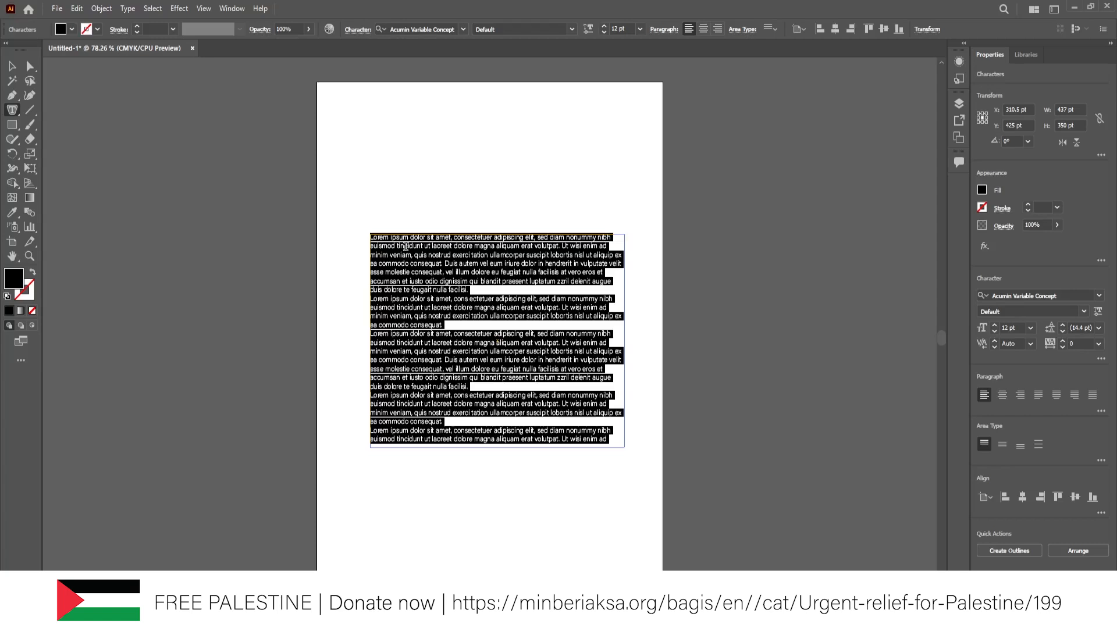
- Undo the area type conversion, then try running placeholder text along the black rectangle's outline with the Type on a Path tool and undo it
key("ctrl+z")
right_click(12, 110)
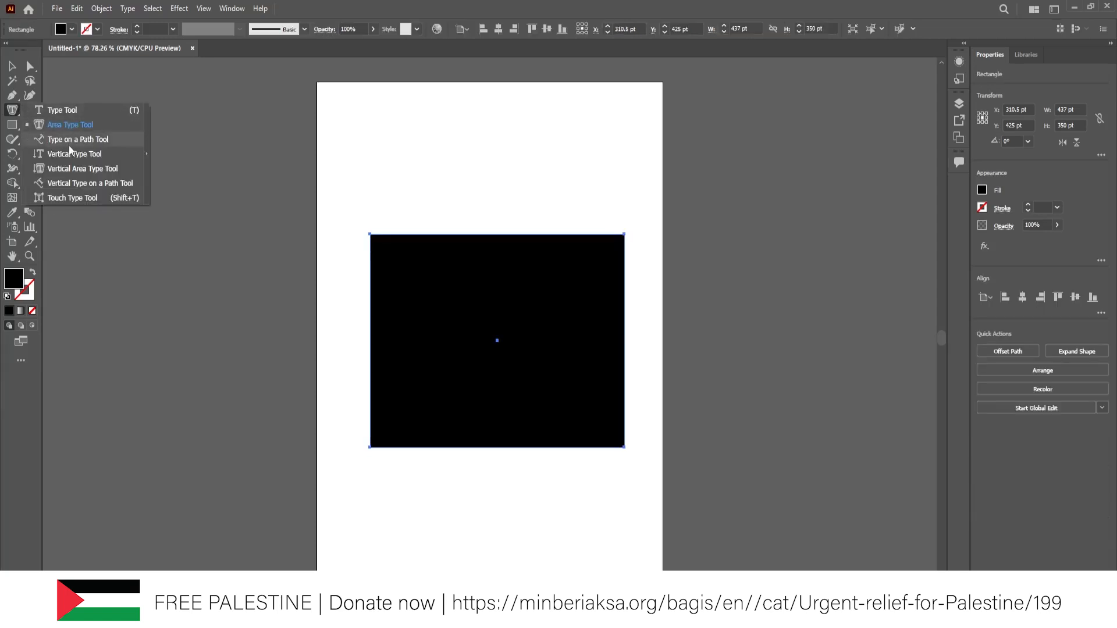
left_click(92, 141)
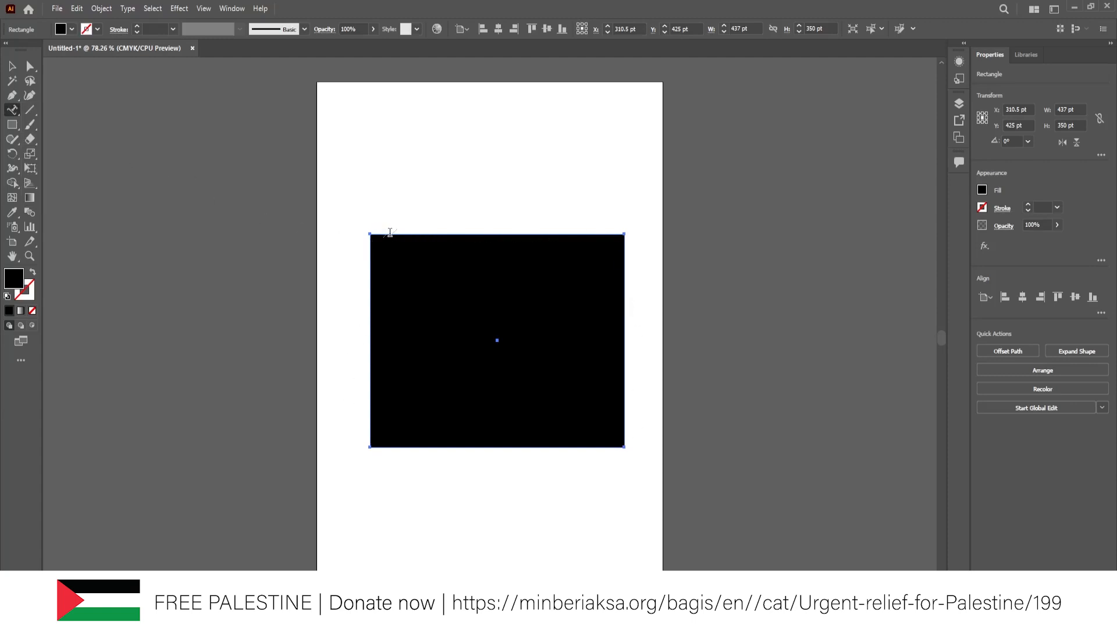
left_click(385, 233)
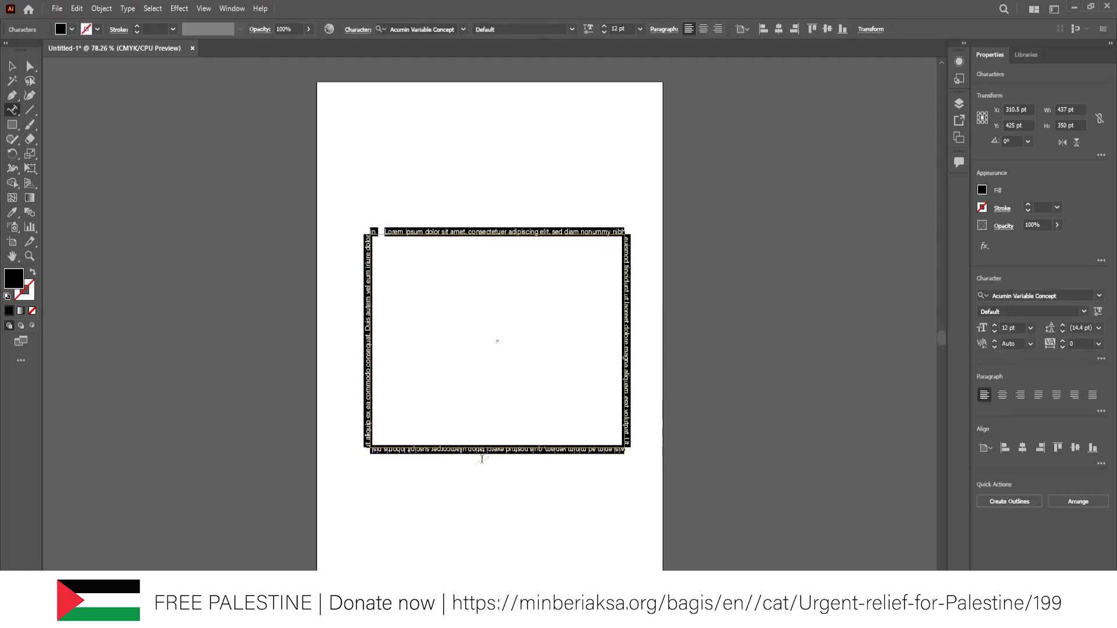
key("ctrl+z")
- Select the black rectangle as an object and delete it from the artboard
left_click(10, 112)
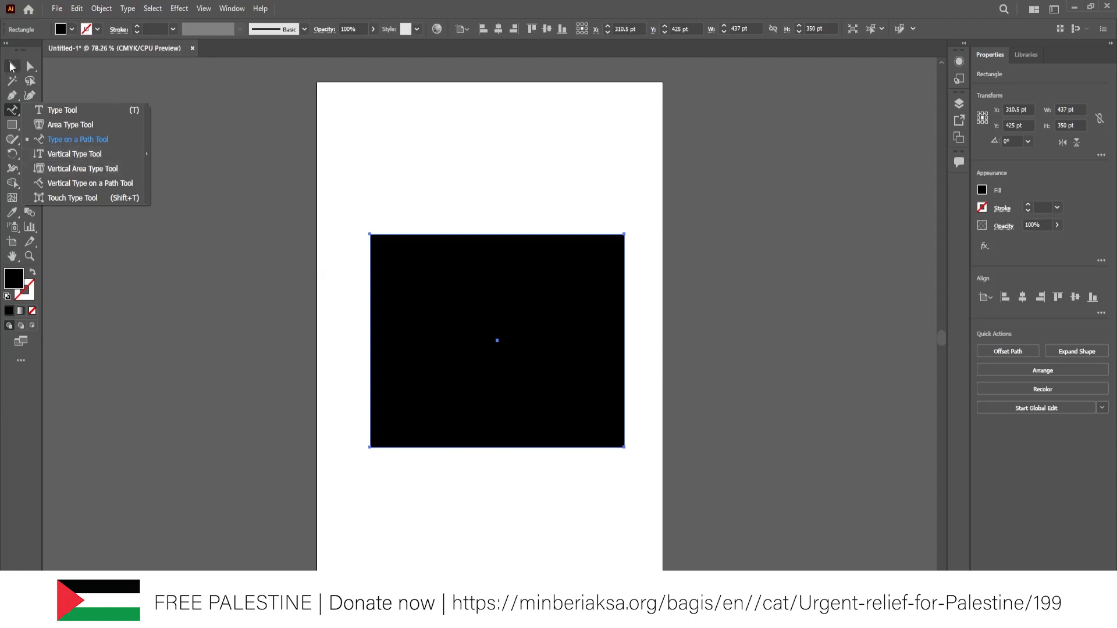
left_click(11, 64)
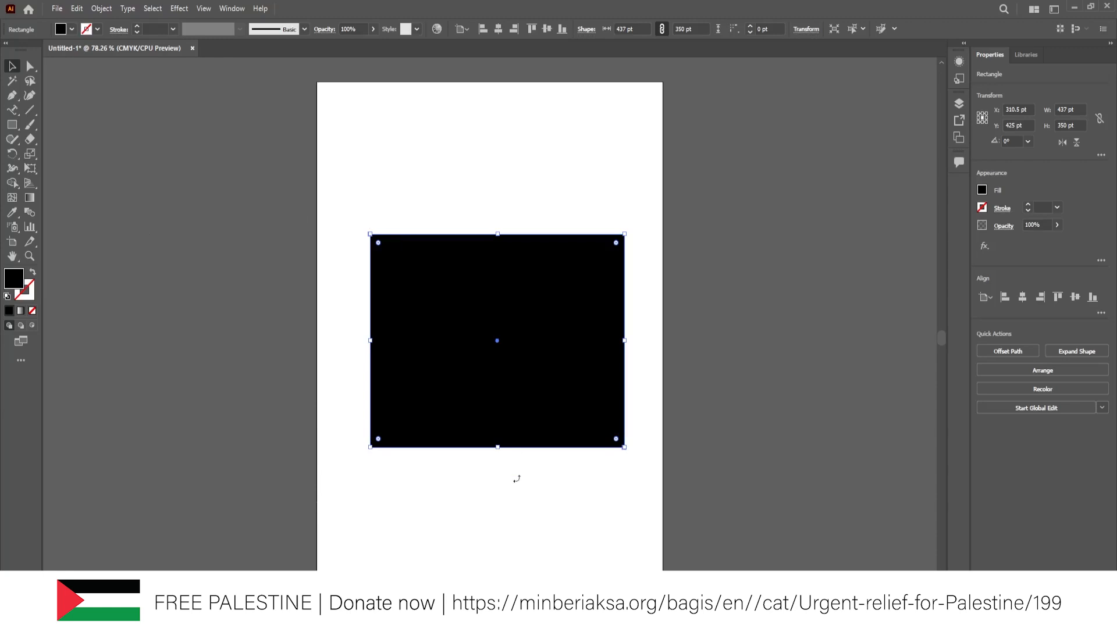
key("Delete")
- Draw a vertical line about 400 pt long on the artboard and place vertical placeholder type along it
left_click(30, 109)
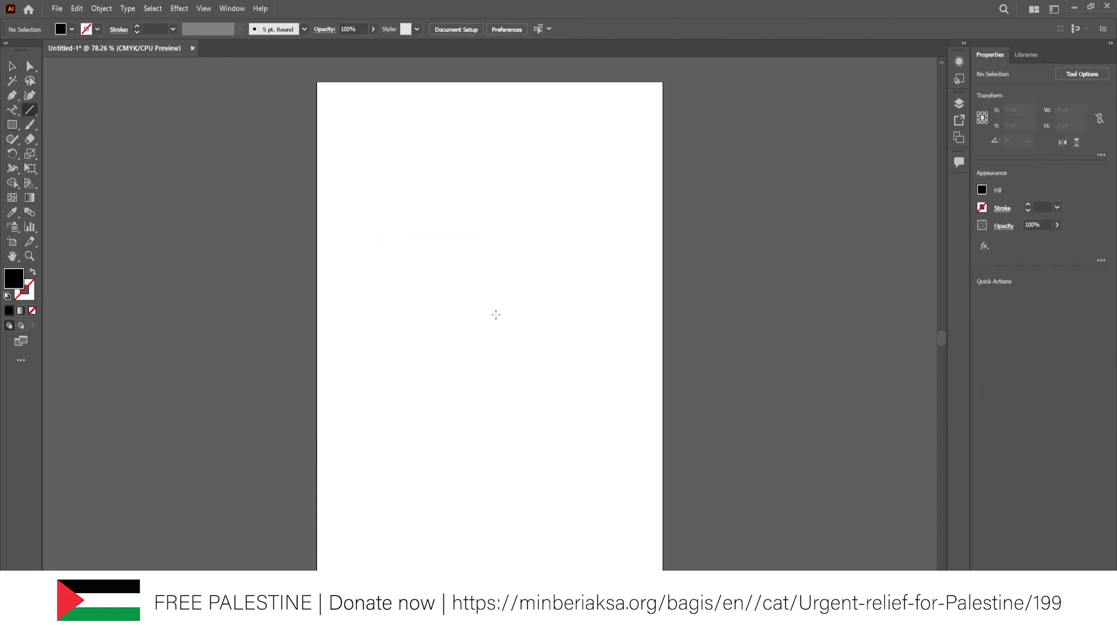
left_click_drag(429, 201, 429, 445)
left_click(12, 109)
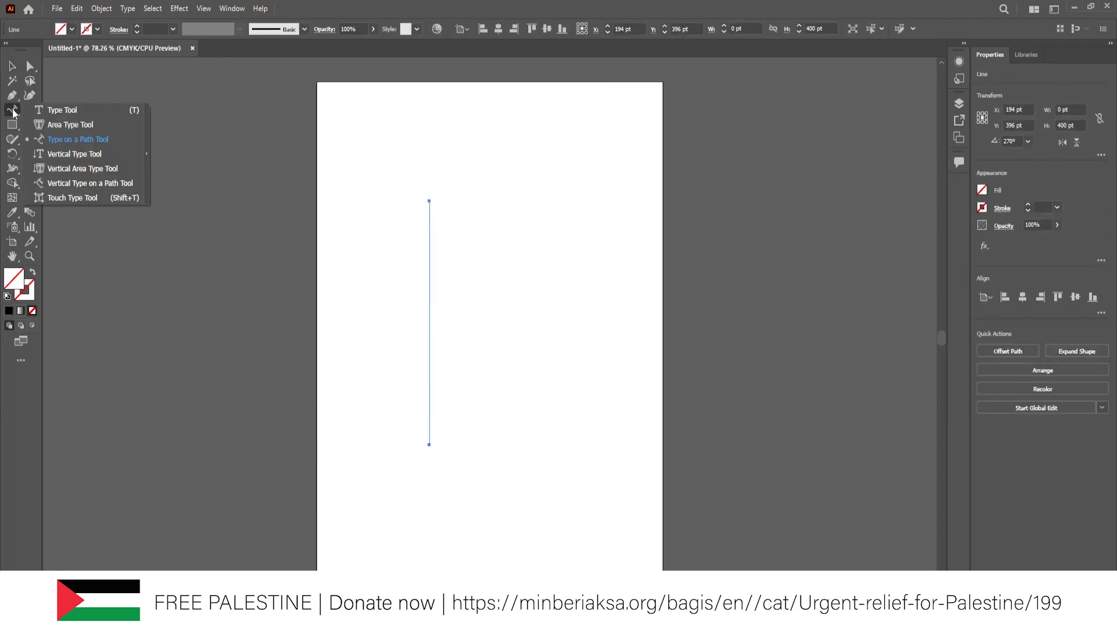
left_click(54, 156)
left_click(429, 203)
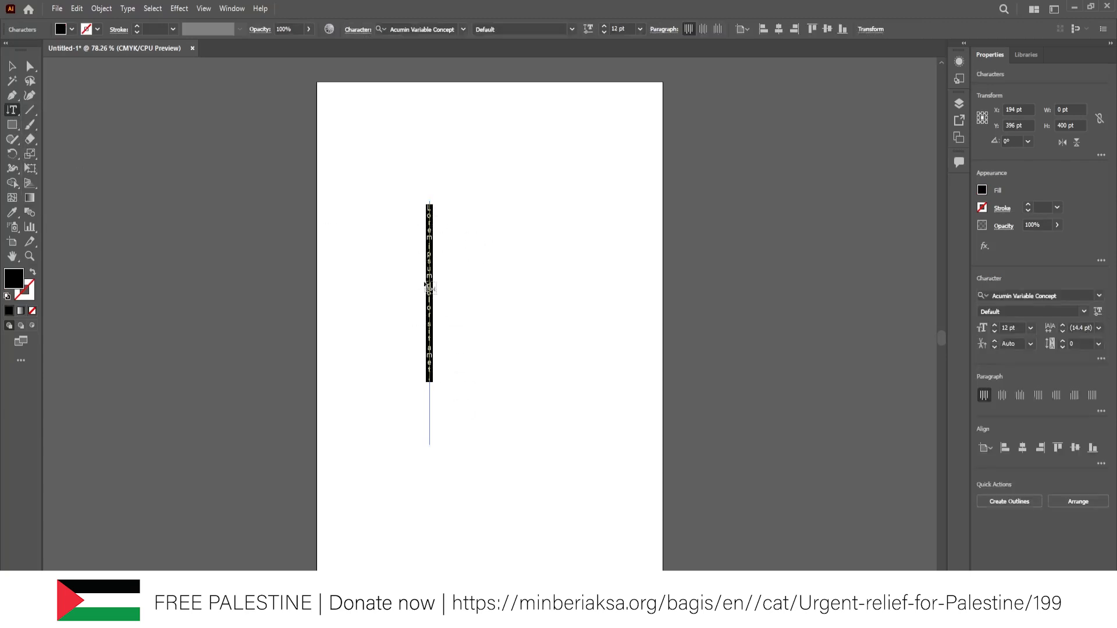
- Delete the vertical text and draw a black rectangle of about 383 × 333 pt on the artboard
left_click(11, 66)
key("Delete")
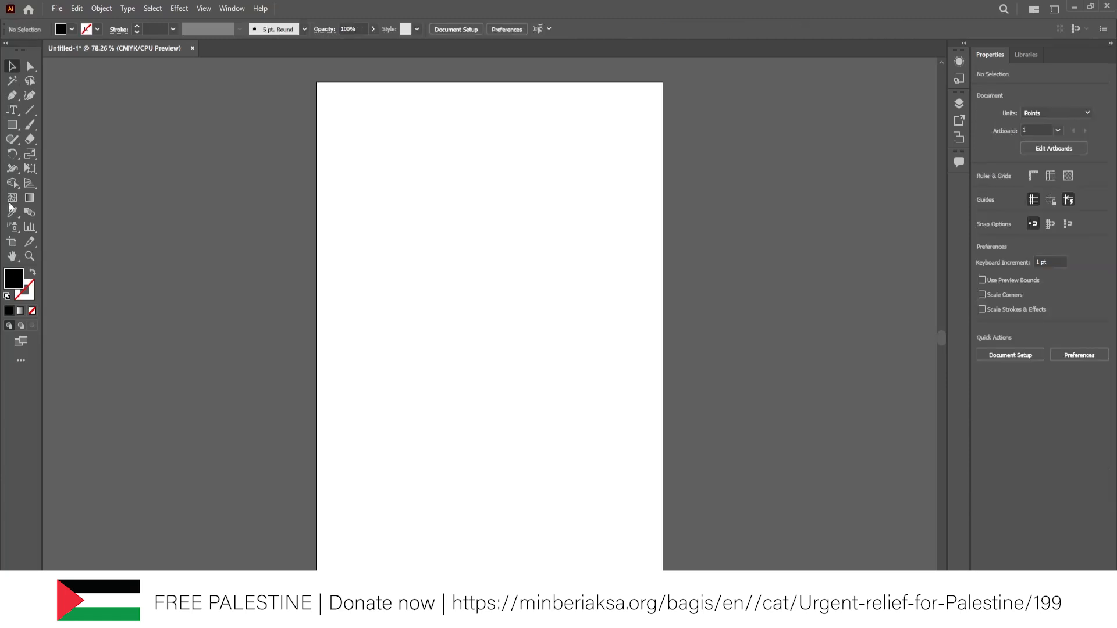
left_click(11, 110)
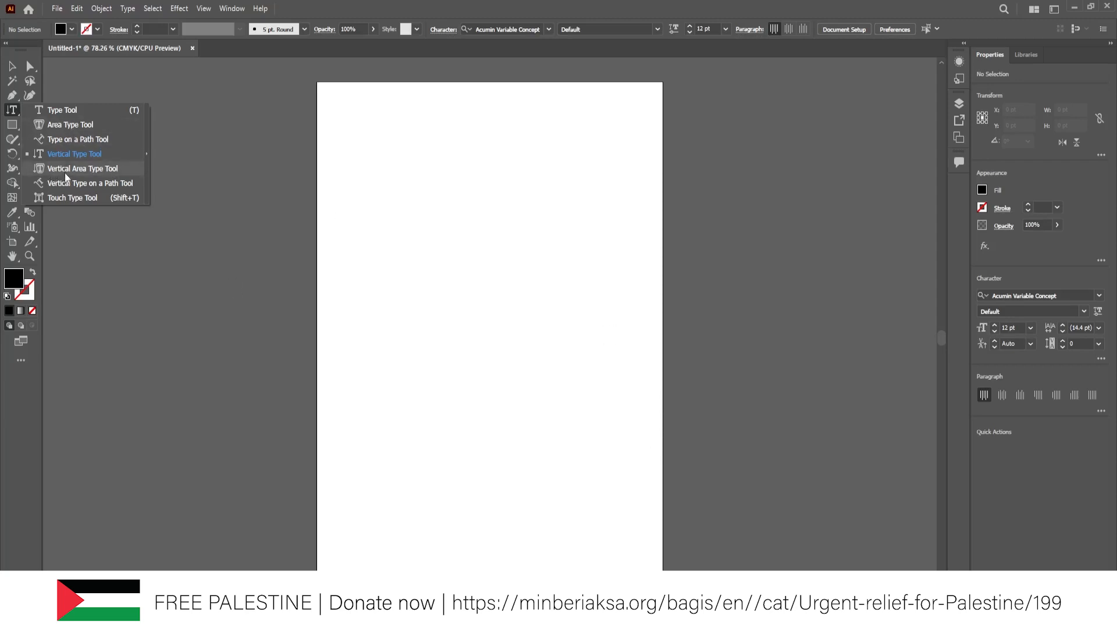
left_click(11, 124)
left_click_drag(371, 234, 594, 436)
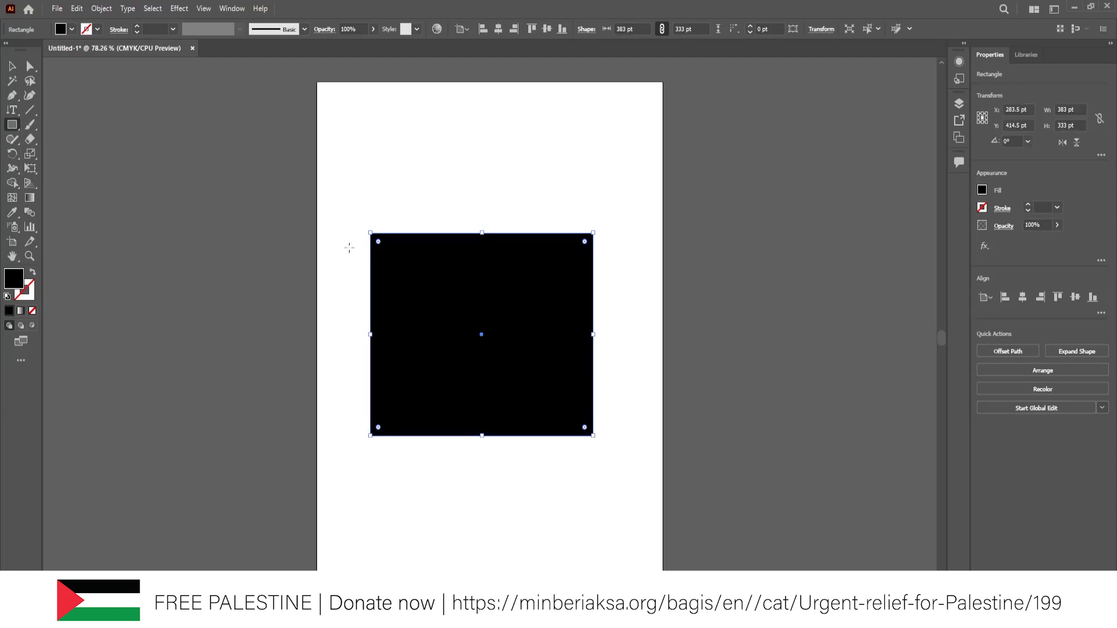
- Try turning the black rectangle into a vertical area type frame with placeholder text, then undo it
left_click(12, 110)
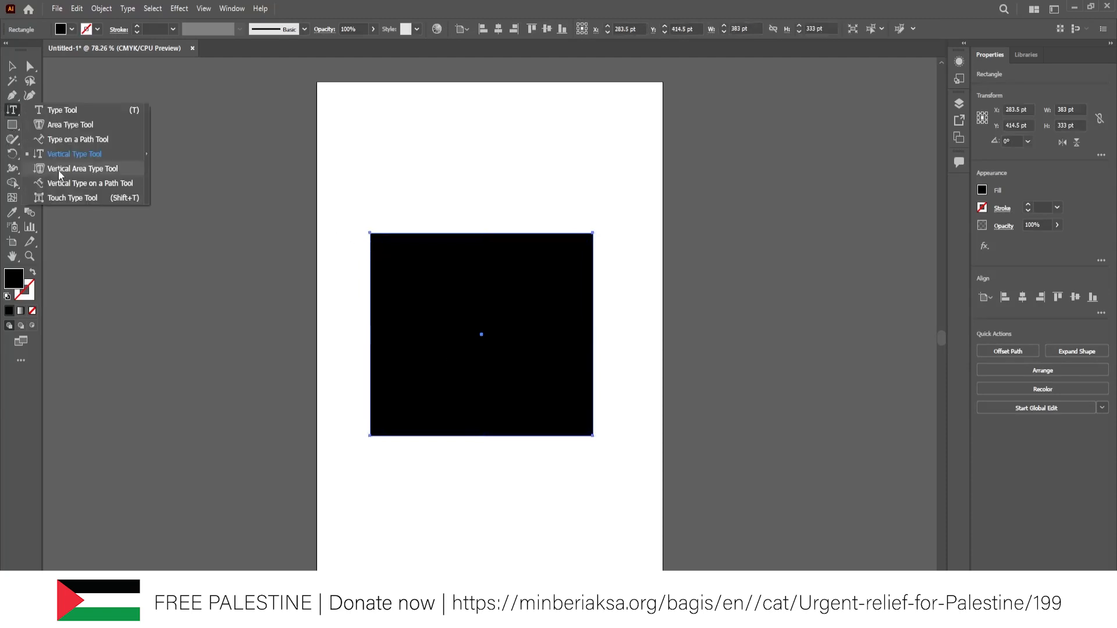
left_click(60, 174)
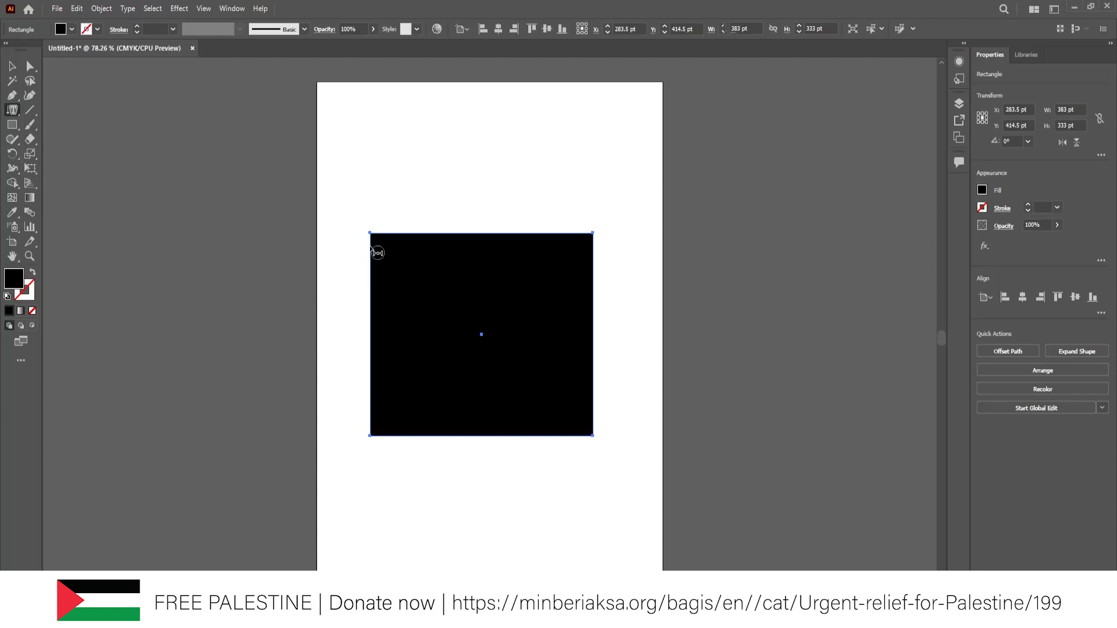
left_click(374, 251)
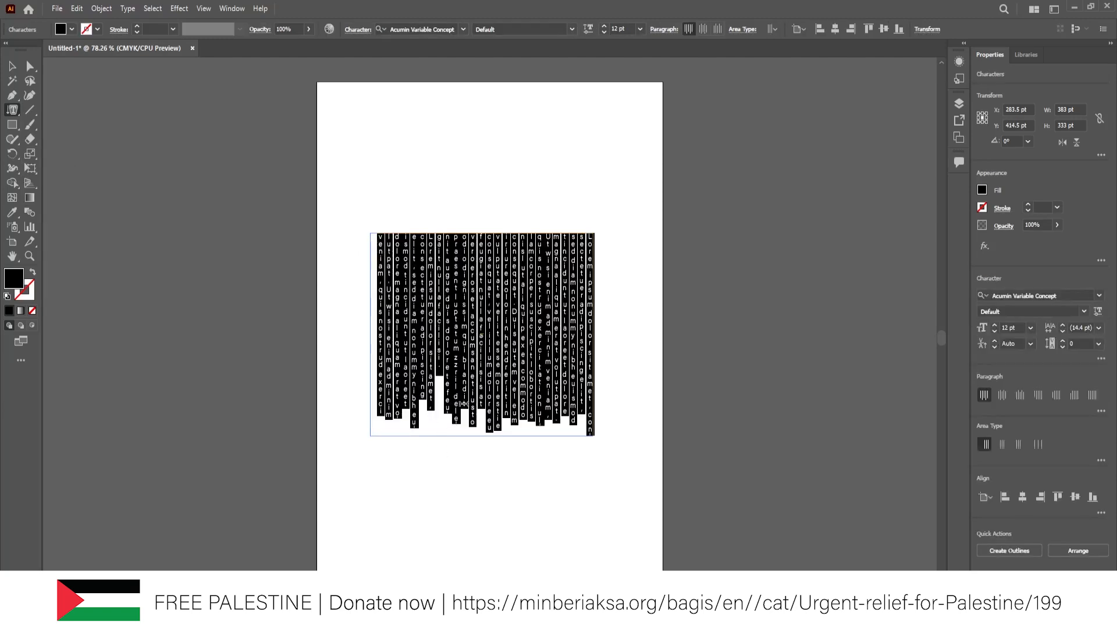
key("ctrl+z")
- Try running vertical placeholder type along the rectangle's outline with the Vertical Type on a Path tool, then undo it
left_click(13, 111)
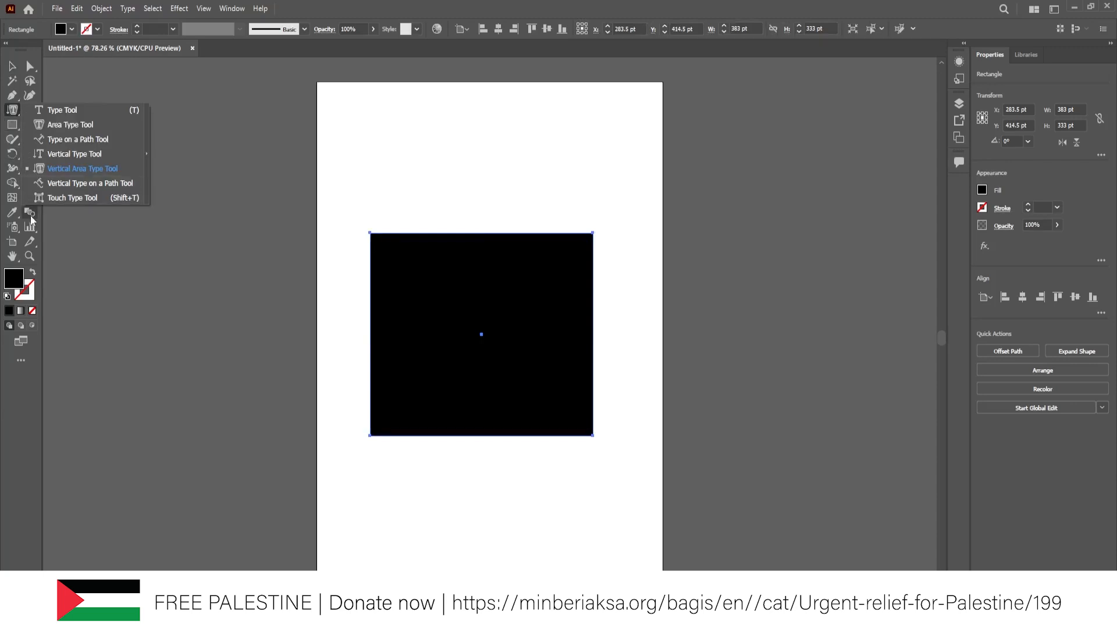
left_click(103, 188)
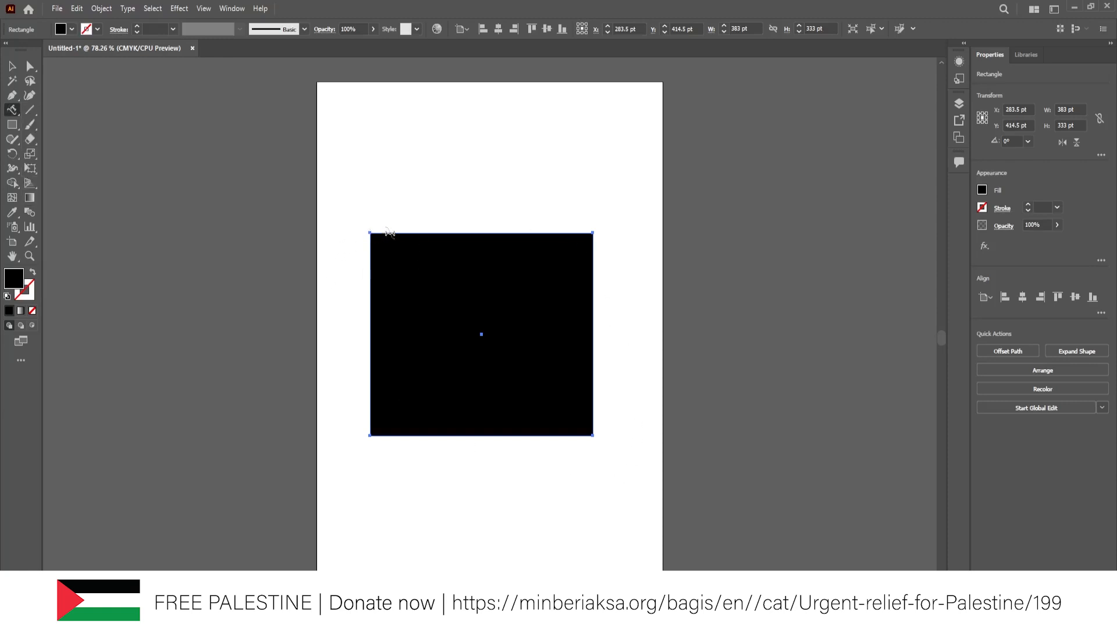
left_click(389, 233)
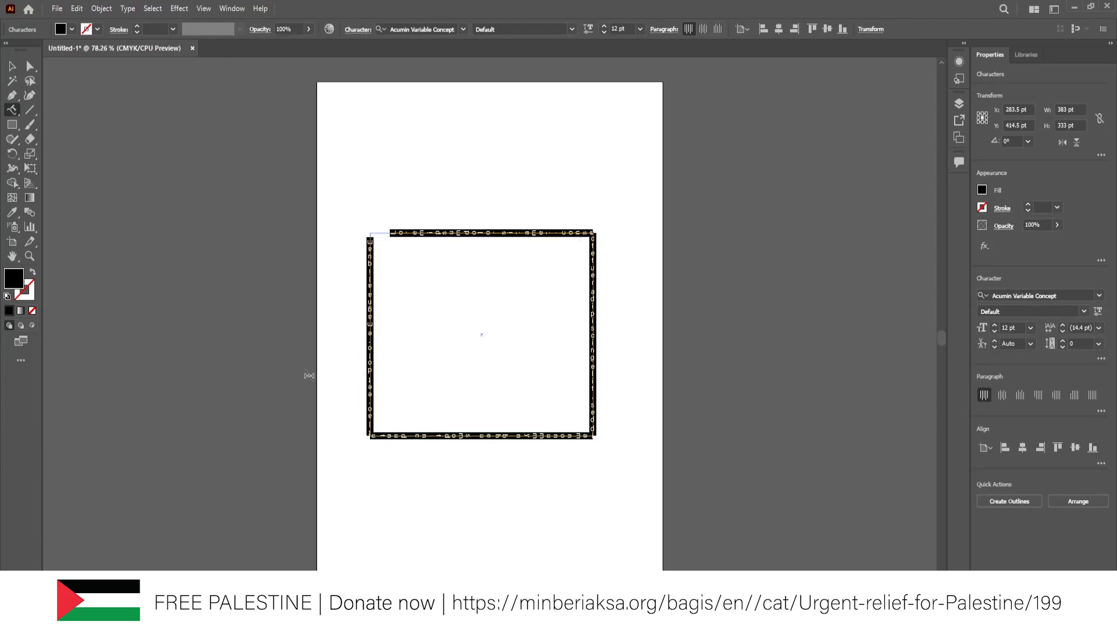
key("ctrl+z")
- With the Touch Type tool, move individual letters of the text line beside the artboard: raise the last word's first U and lower its A
left_click(11, 110)
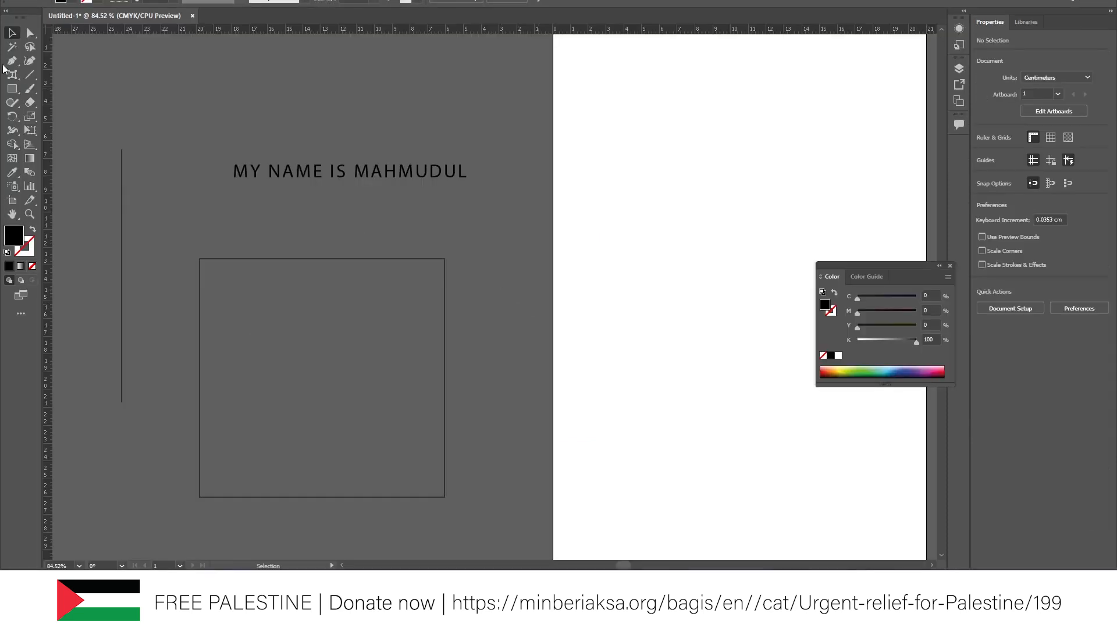
left_click(11, 74)
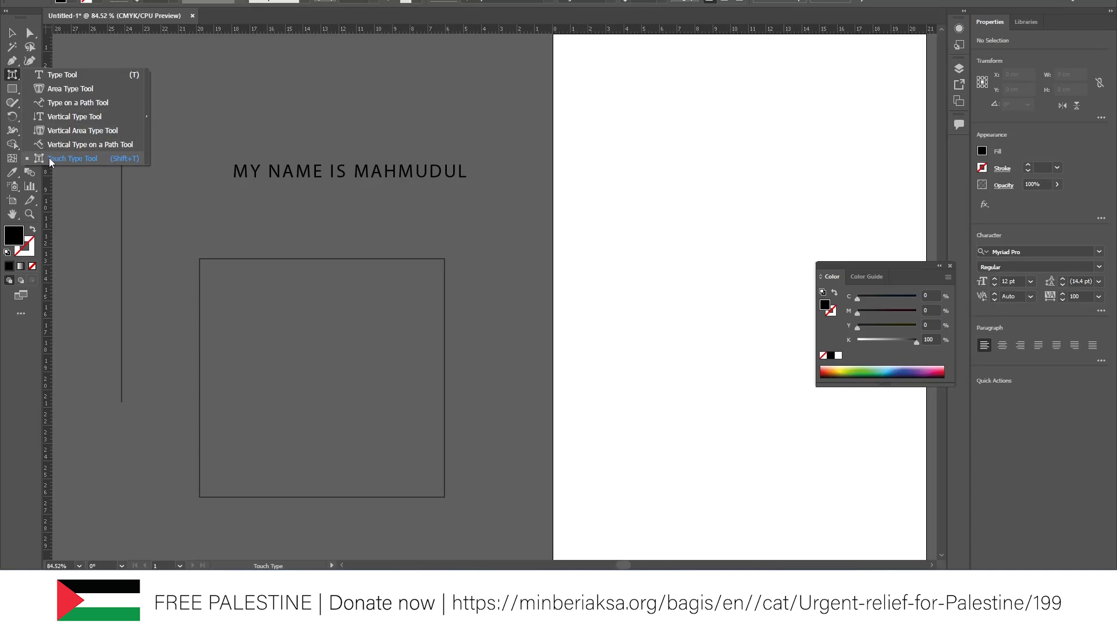
left_click(274, 172)
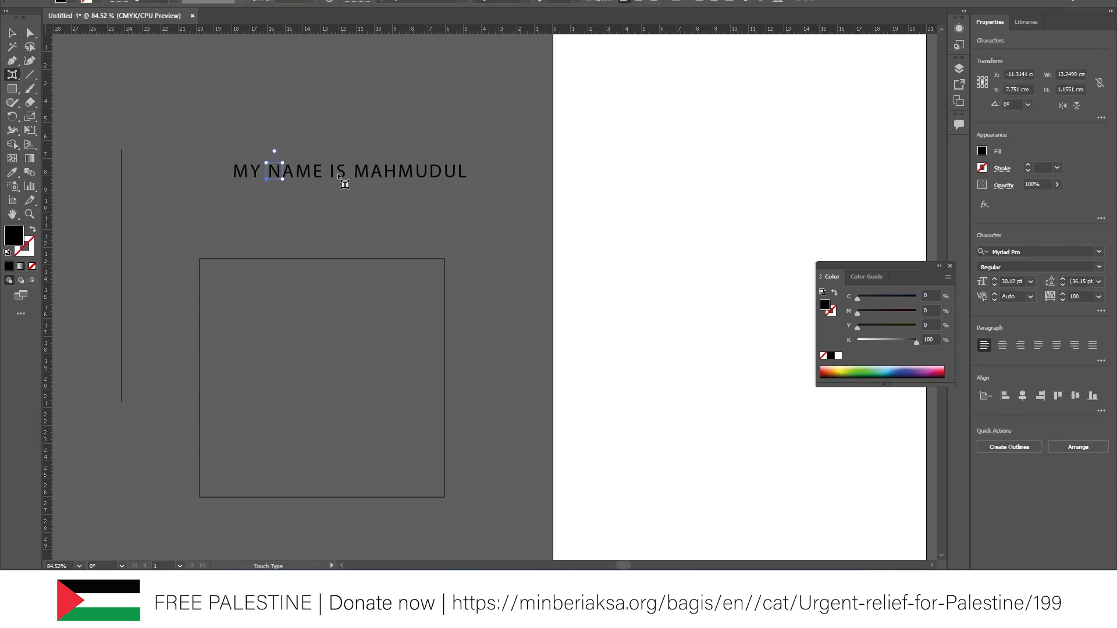
left_click(303, 172)
left_click(362, 173)
left_click(390, 172)
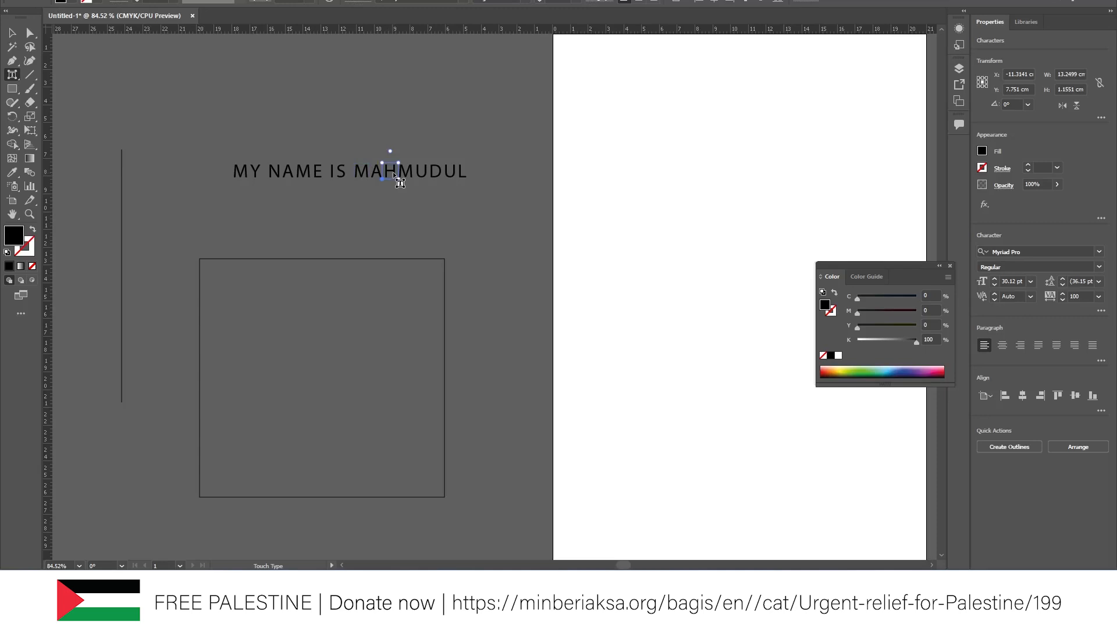
left_click(423, 172)
left_click_drag(423, 172, 391, 197)
left_click(379, 175)
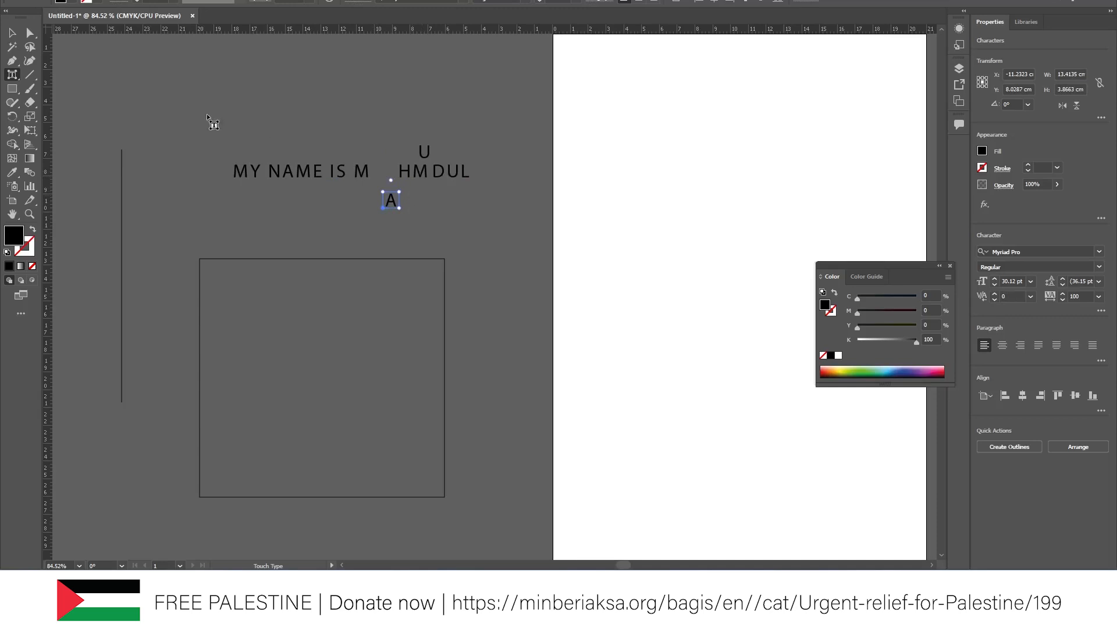
- Delete the text line and draw a vertical line about 9.2 cm long above the square outline, keeping it selected
left_click(12, 35)
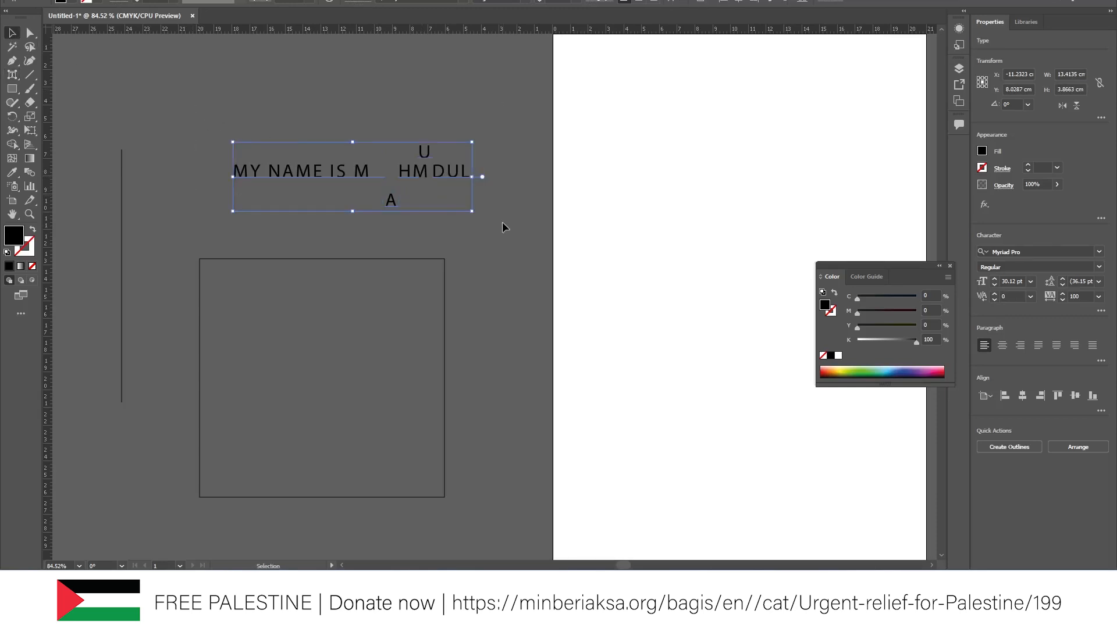
key("Delete")
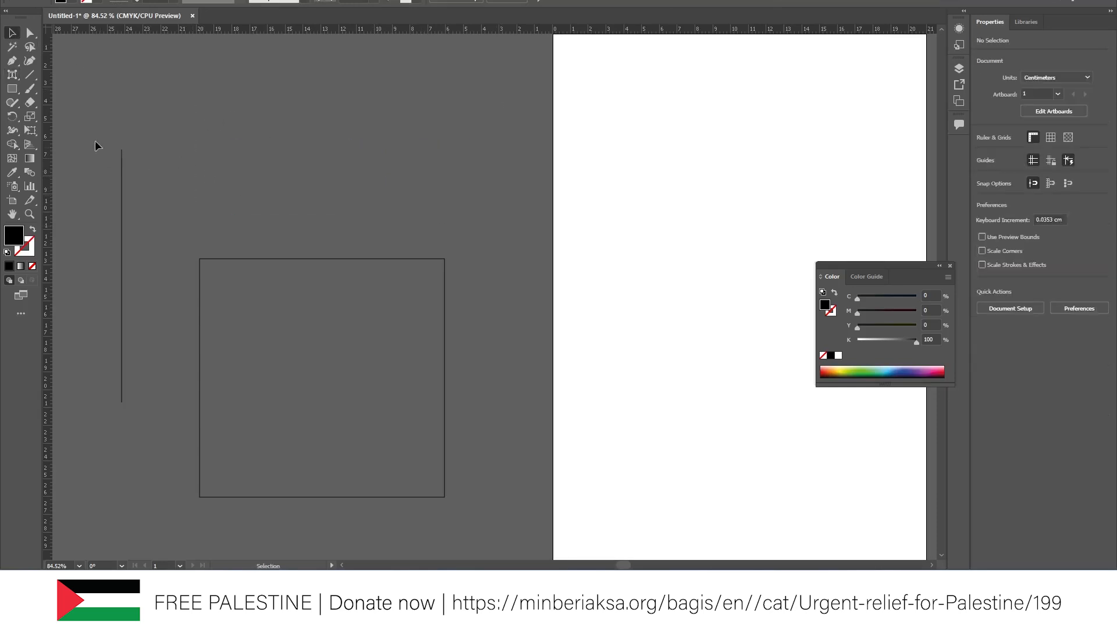
left_click(12, 76)
left_click(29, 75)
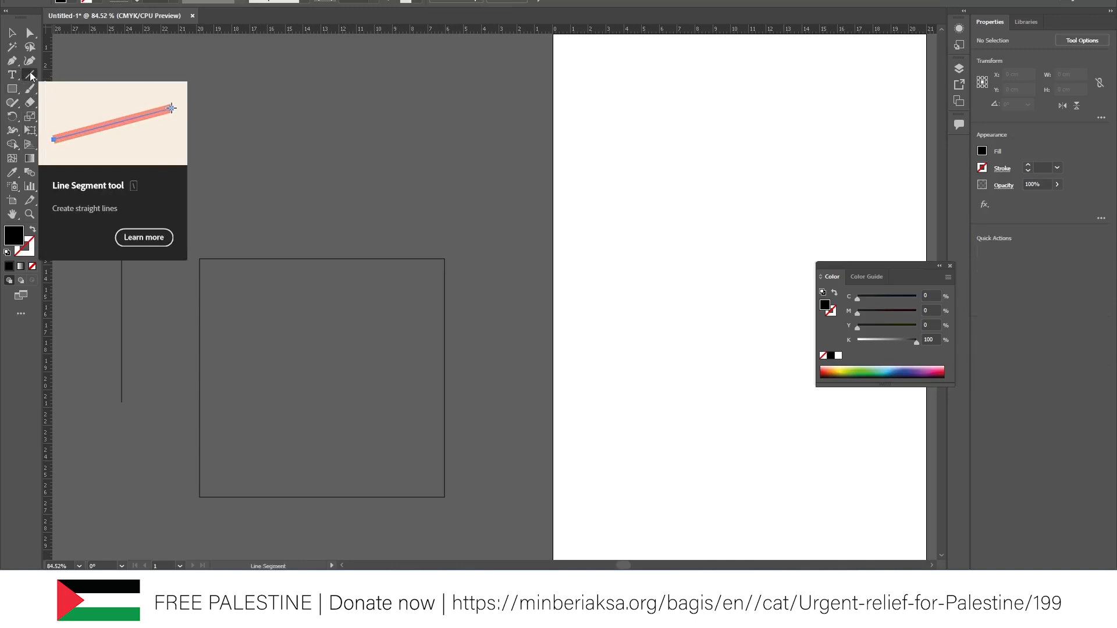
left_click_drag(282, 164, 273, 227)
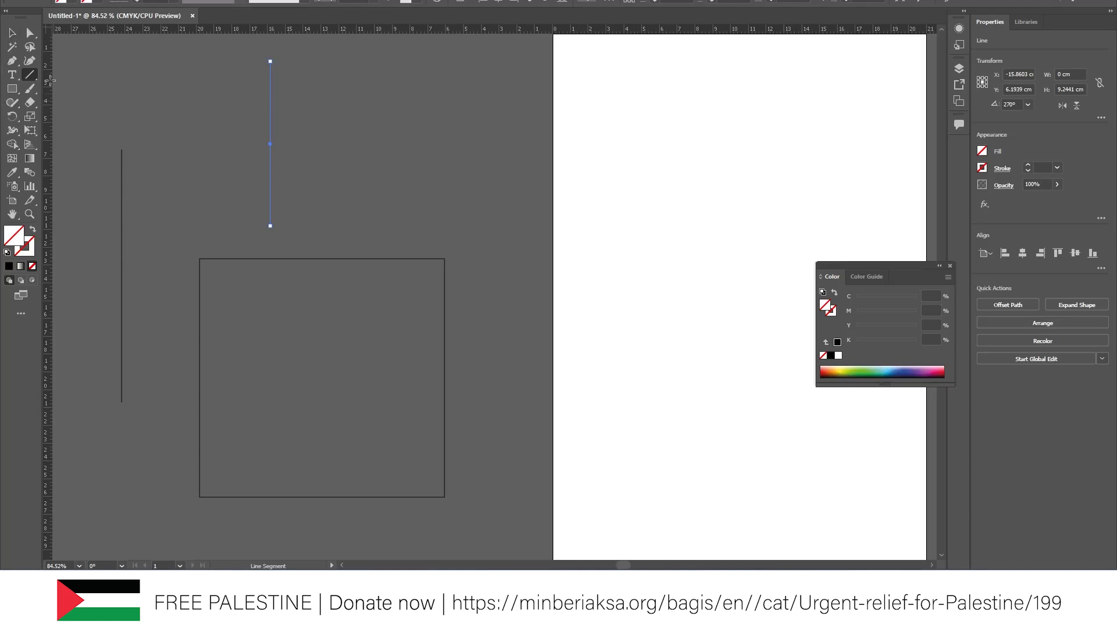
left_click(8, 37)
left_click_drag(314, 93, 233, 137)
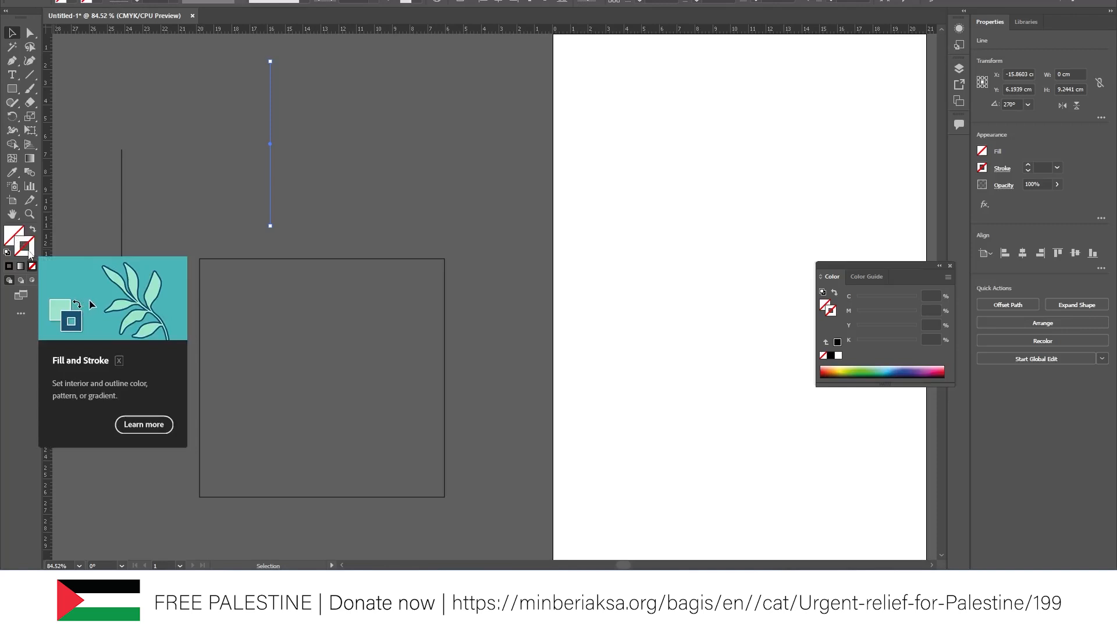
- Set the stroke colour of the new vertical line to near-black #050505
double_click(26, 252)
left_click(415, 345)
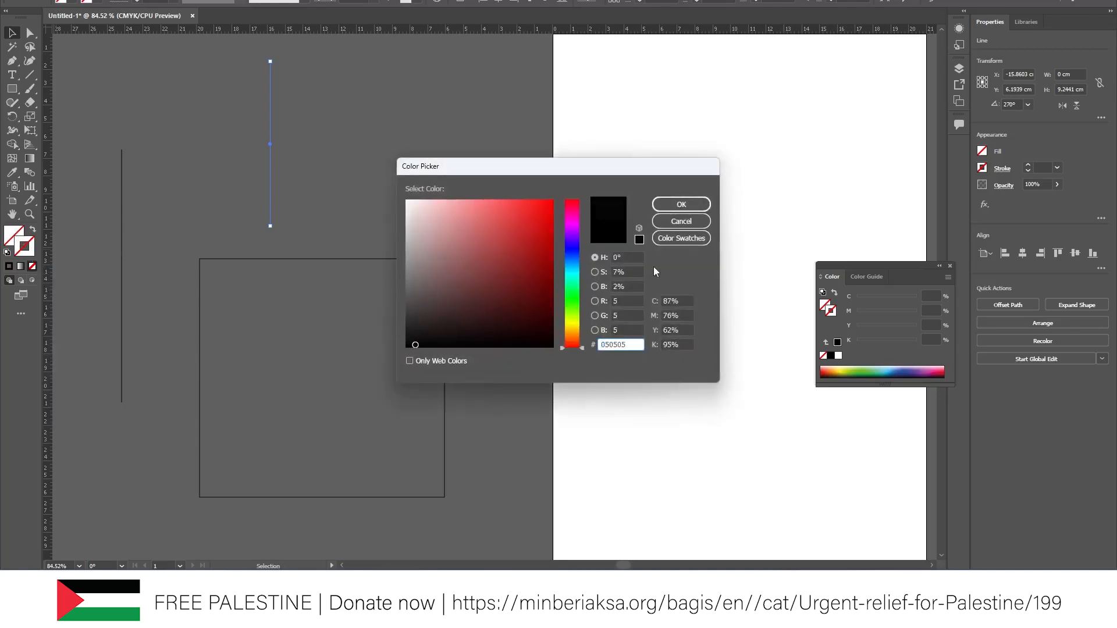
left_click(679, 206)
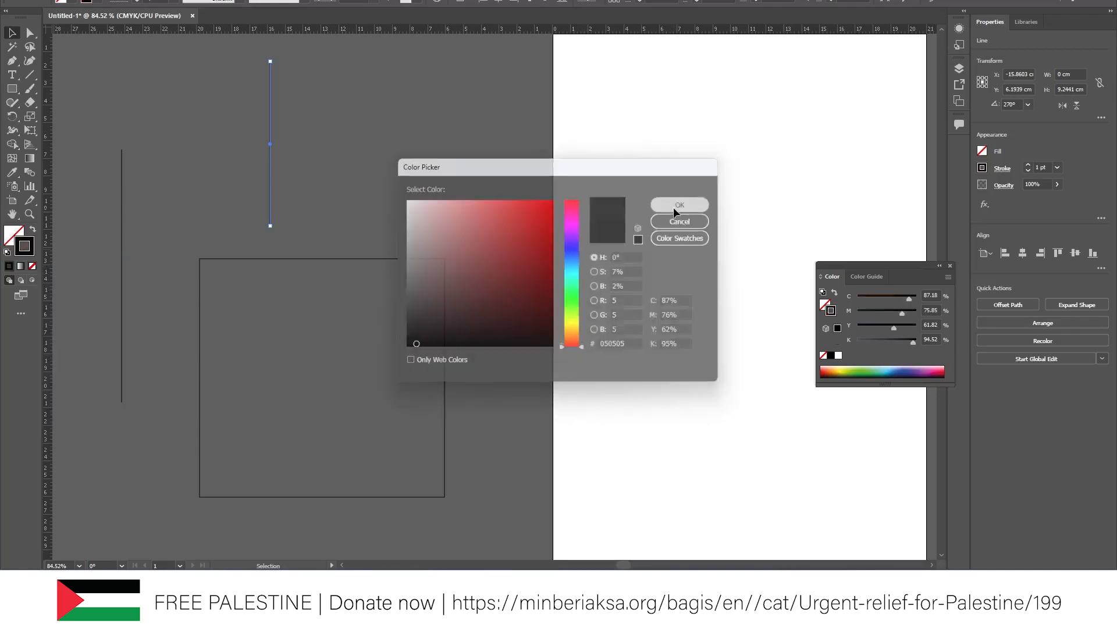
left_click(327, 202)
left_click(269, 200)
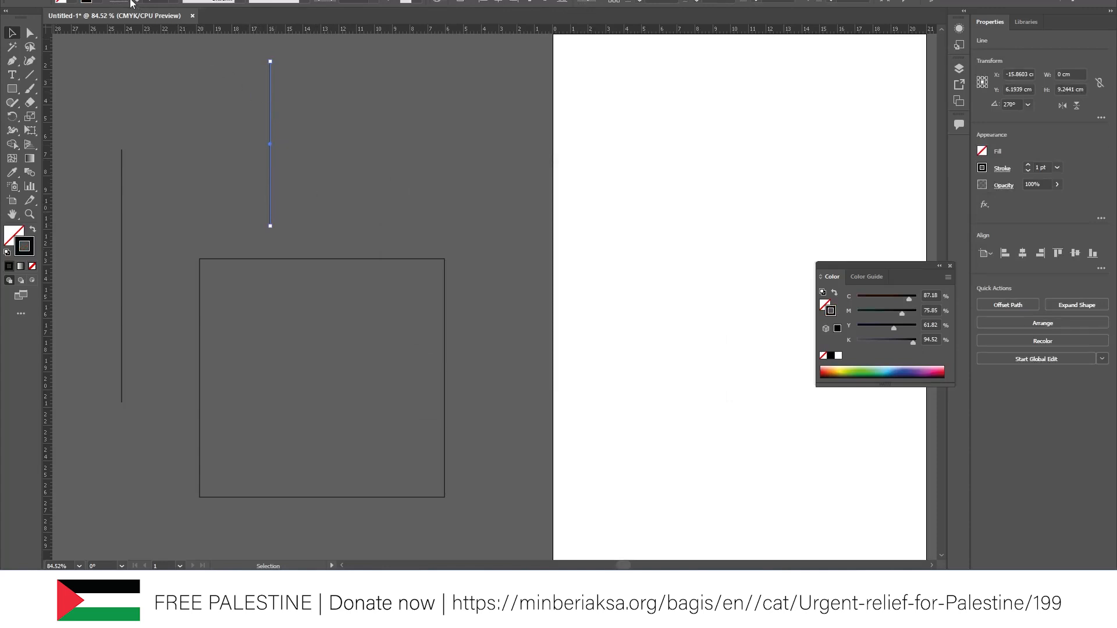
- Set the vertical line's stroke weight to 2 pt and make the stroke a dashed line
left_click(138, 1)
left_click(138, 1)
left_click(138, 1)
left_click(138, 1)
left_click(138, 2)
left_click(137, 2)
left_click(137, 2)
left_click(121, 3)
left_click(121, 3)
left_click(121, 3)
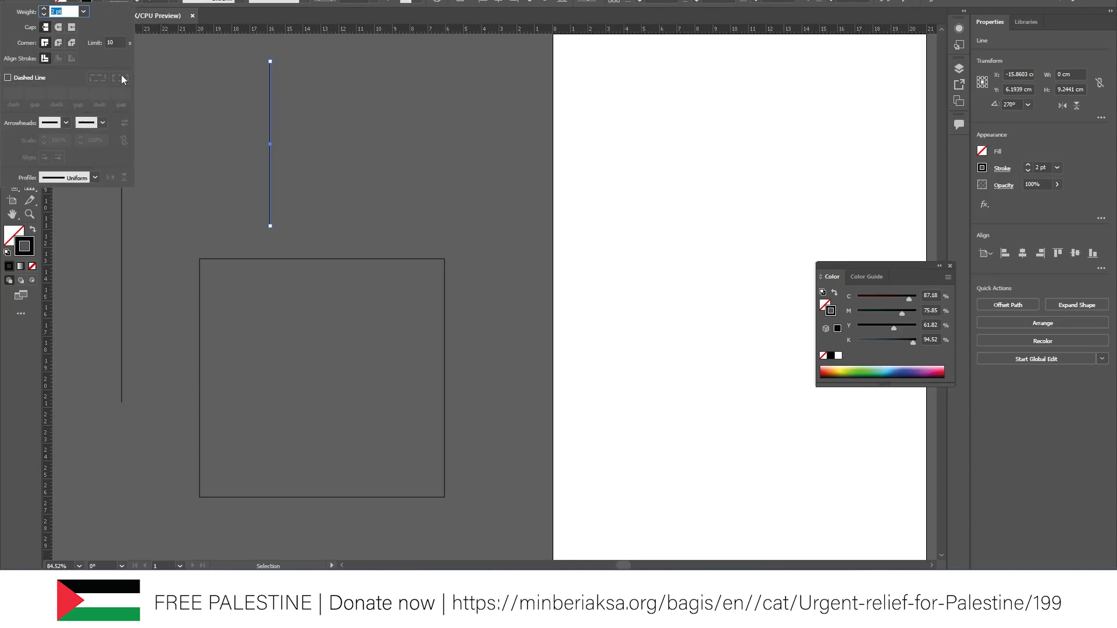
left_click(7, 78)
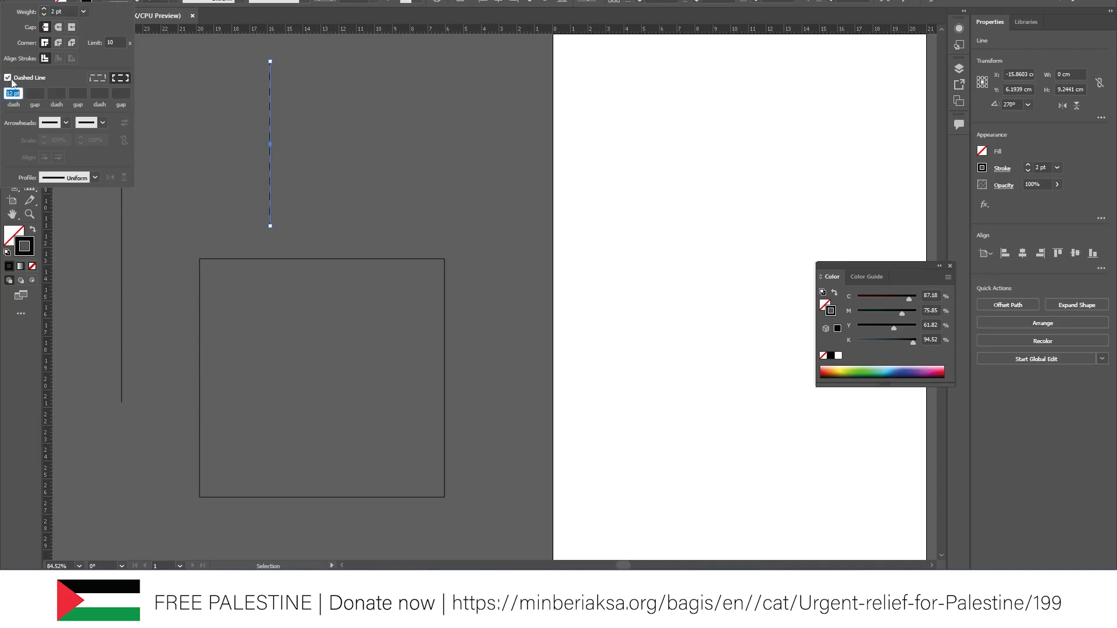
left_click(345, 143)
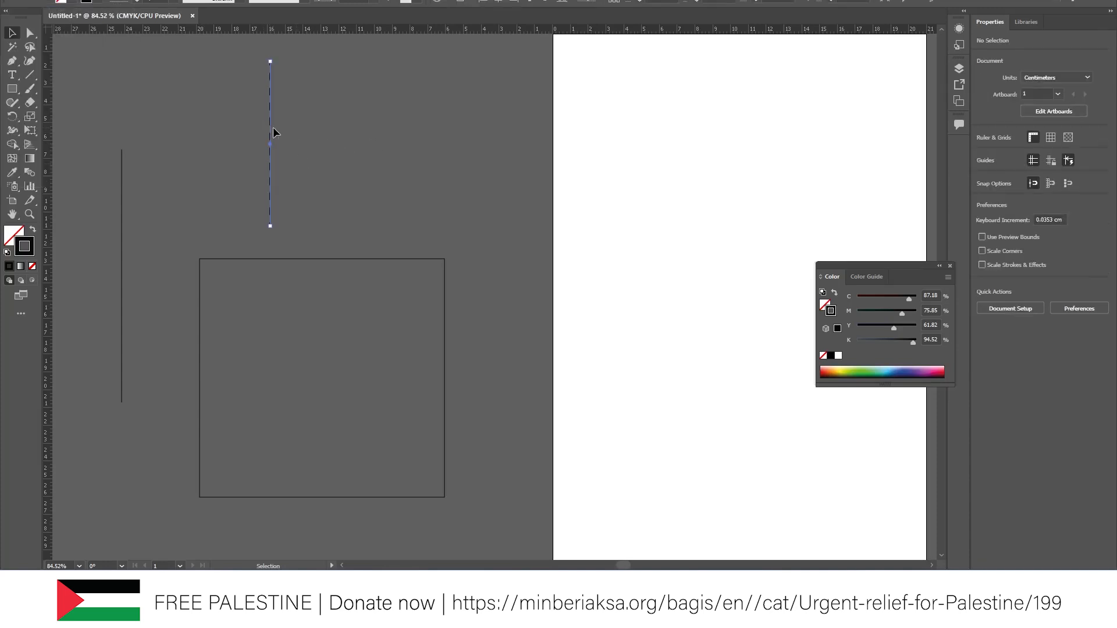
- Delete the dashed line and draw an arc of about 7.6 × 6.1 cm above the square outline
key("Delete")
left_click(29, 74)
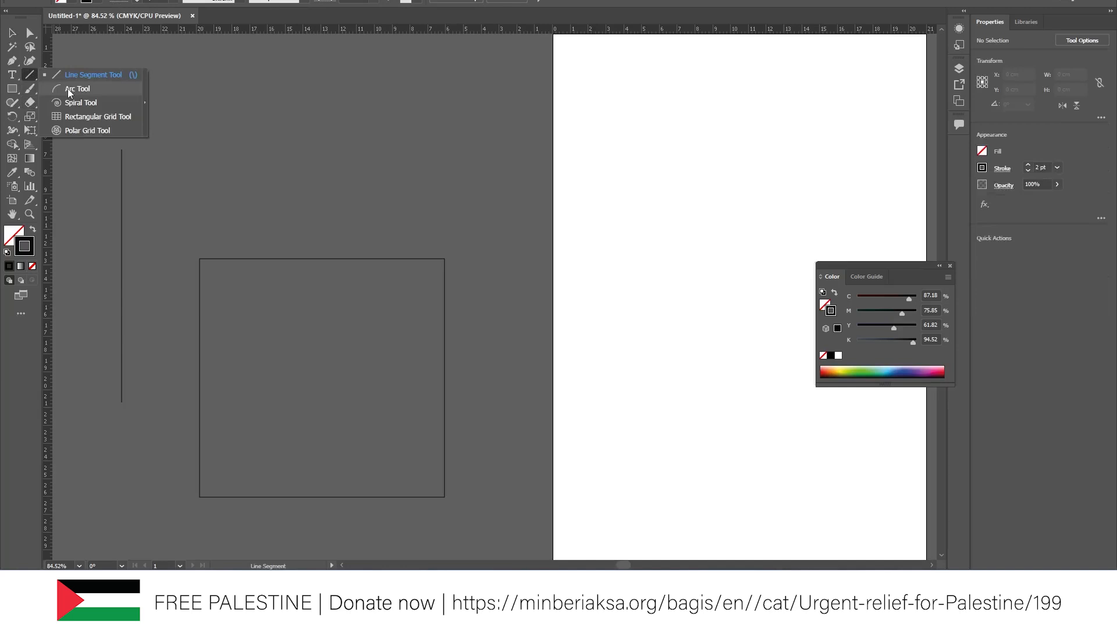
left_click(69, 90)
left_click_drag(224, 112, 359, 220)
key("v")
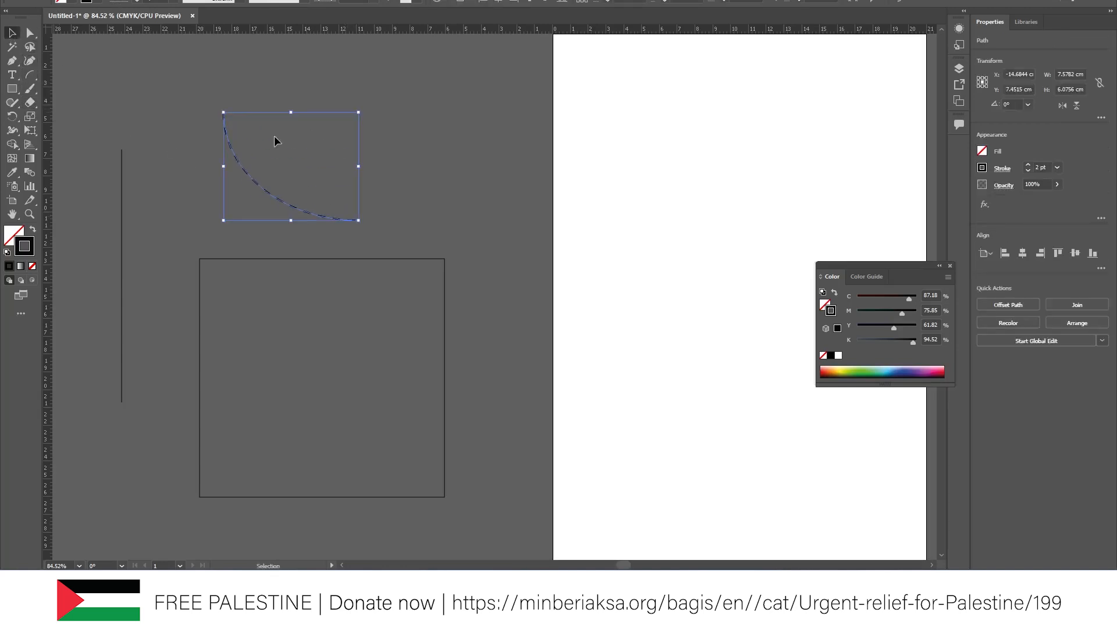
- Delete the arc, and draw a spiral across the artboard's left edge with an adjusted segment count before removing it
key("Delete")
left_click(31, 78)
left_click_drag(34, 81, 61, 103)
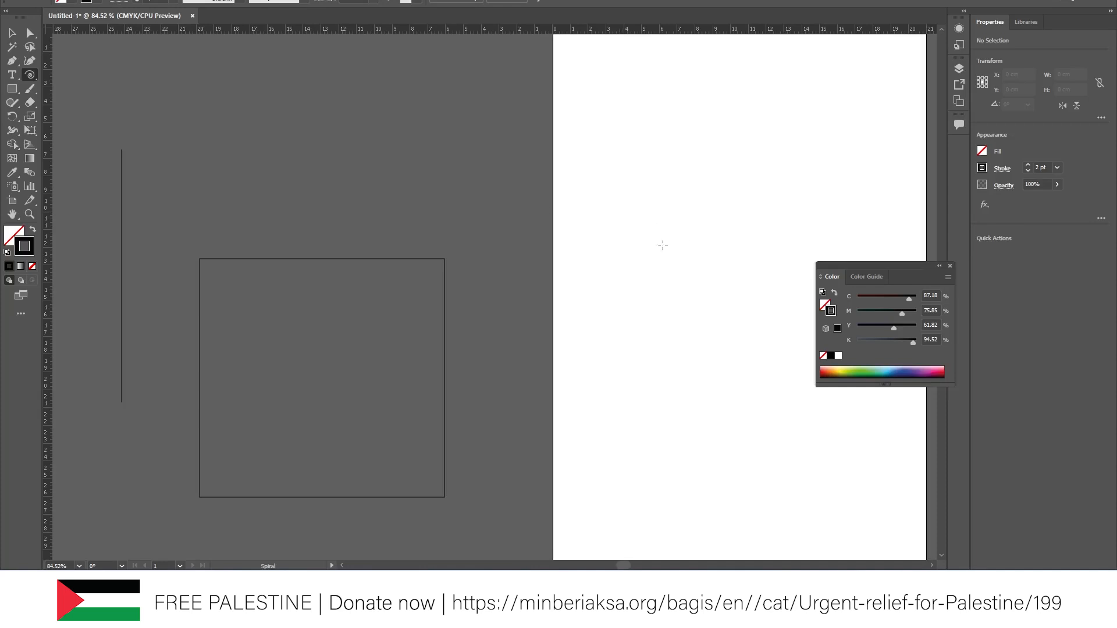
left_click_drag(623, 228, 689, 349)
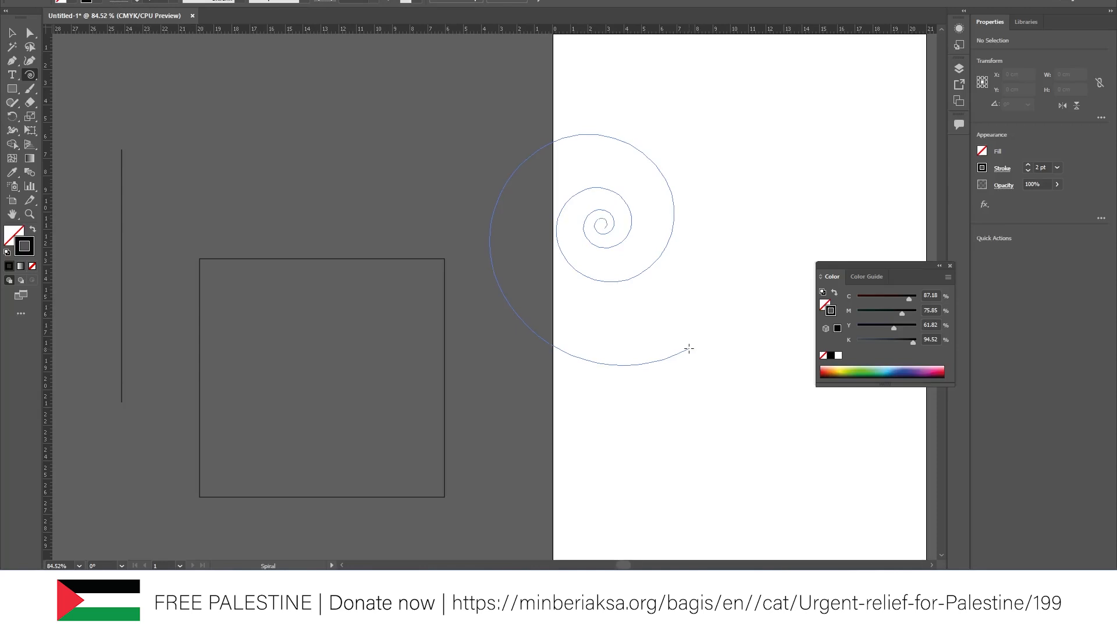
key("Down")
key("Down")
key("Down")
key("Down")
left_click_drag(689, 348, 689, 349)
key("v")
key("Delete")
- Draw a rectangular grid across the artboard's left edge, varying its number of rows and columns while drawing
left_click(28, 75)
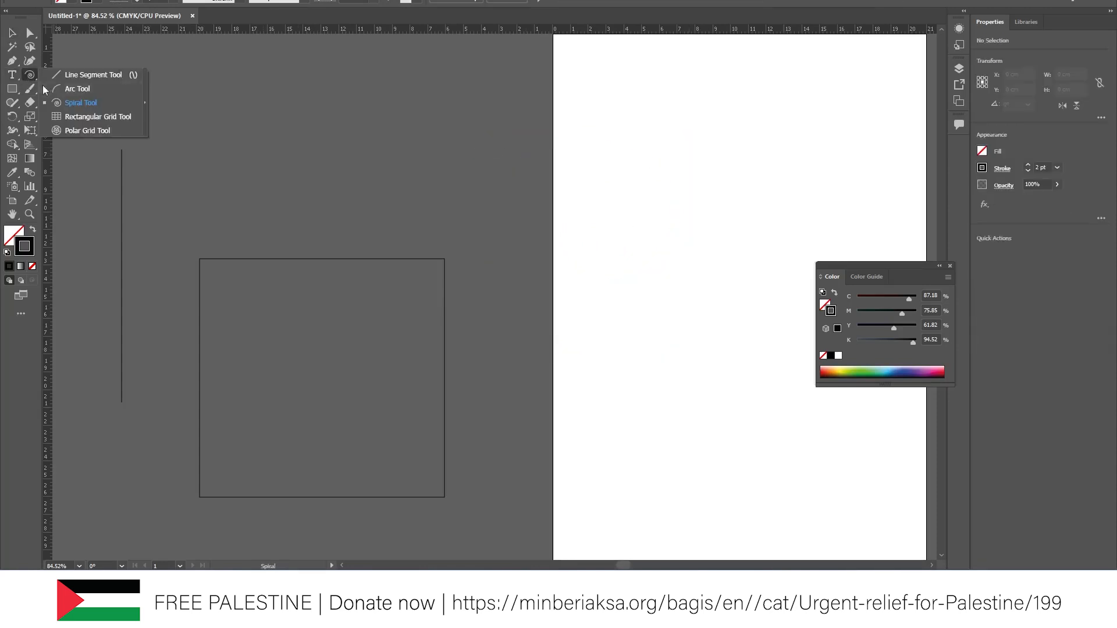
left_click(65, 117)
left_click_drag(518, 211, 786, 489)
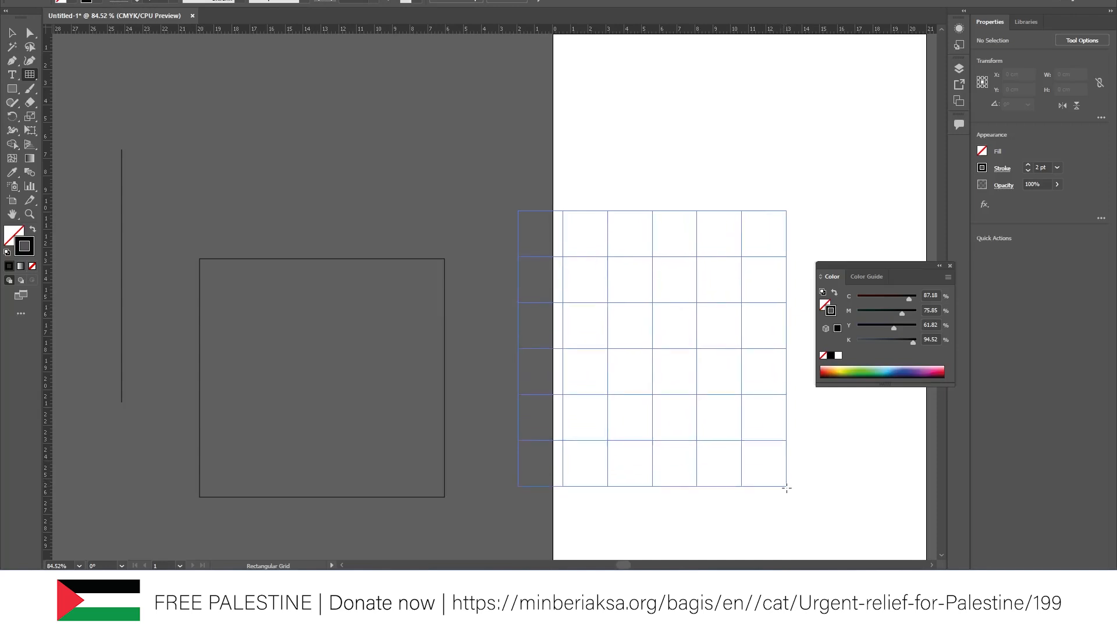
key("Up")
key("Up")
key("Up")
left_click_drag(787, 489, 789, 495)
key("Down")
key("Left")
key("Left")
key("Right")
key("Right")
key("Up")
key("Left")
key("Left")
key("Left")
key("Right")
key("Right")
key("Right")
key("Right")
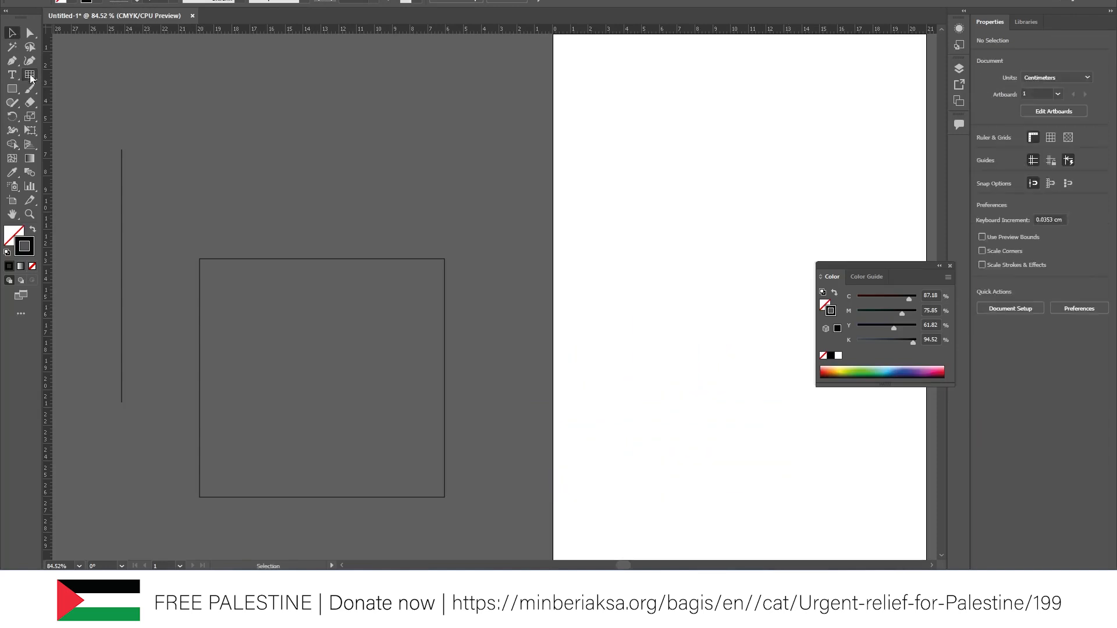
- Place a 10 × 10 cm polar grid with five concentric and five radial dividers on the artboard
left_click(30, 75)
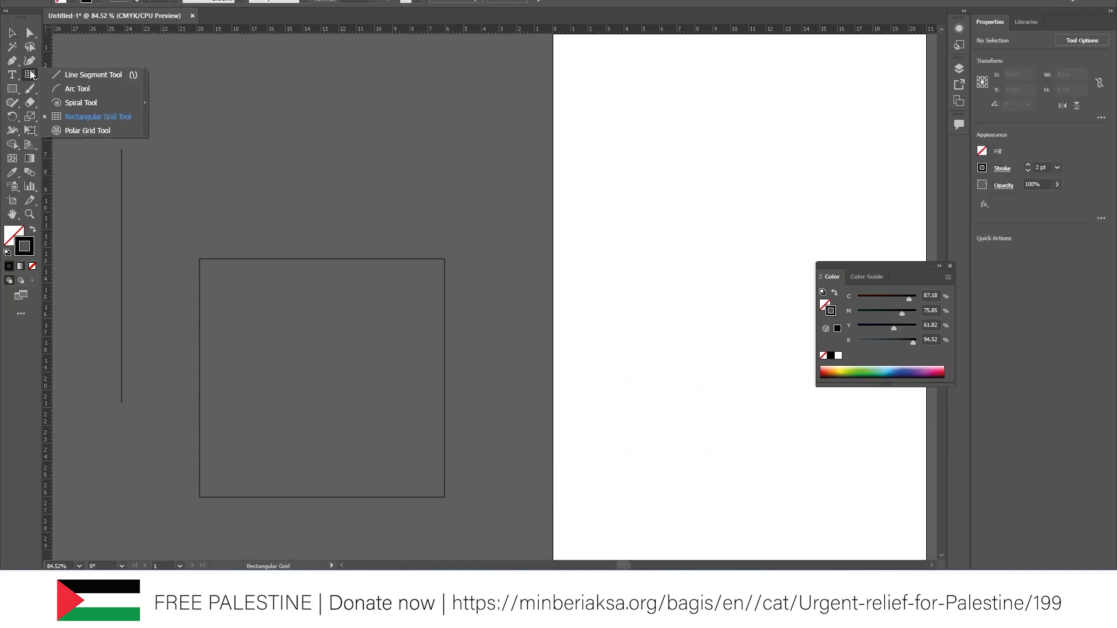
left_click(80, 133)
left_click_drag(662, 334, 393, 341)
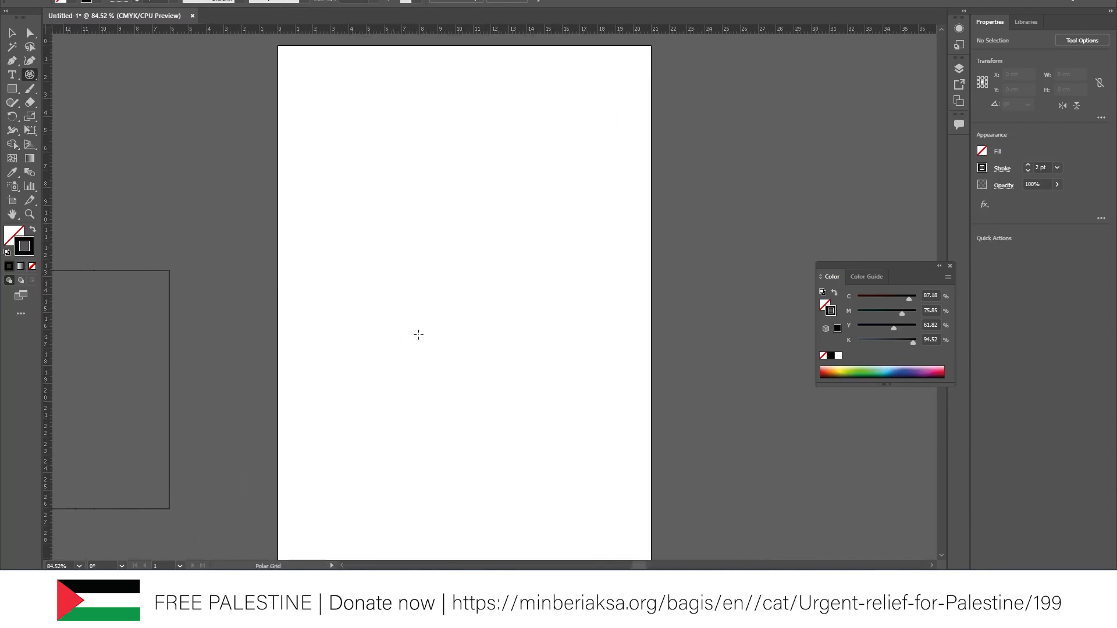
right_click(30, 75)
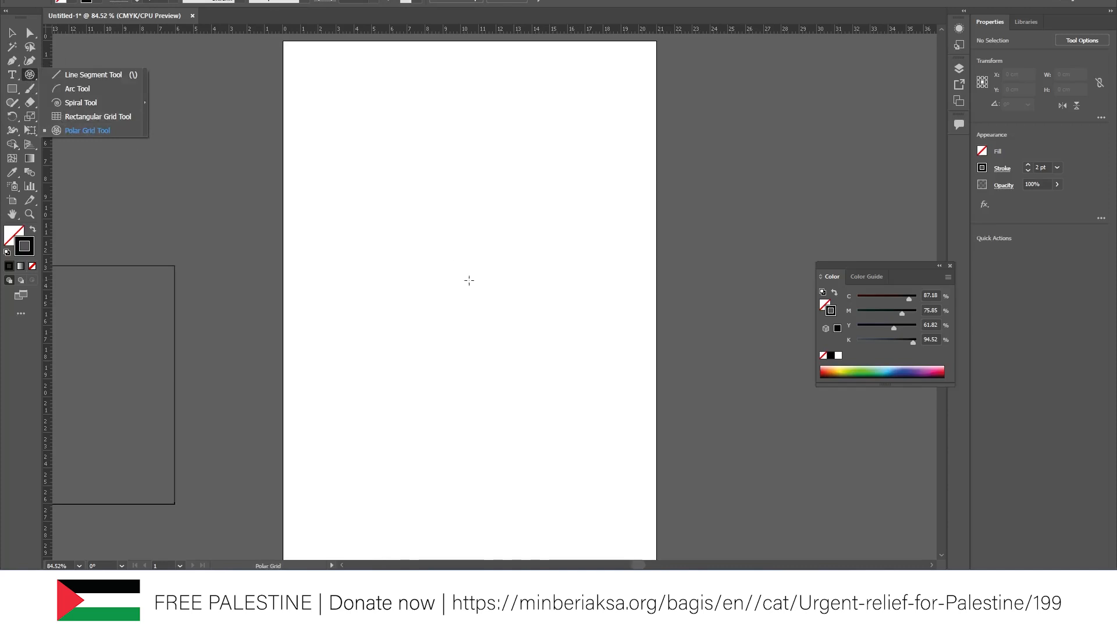
left_click(447, 278)
left_click(447, 279)
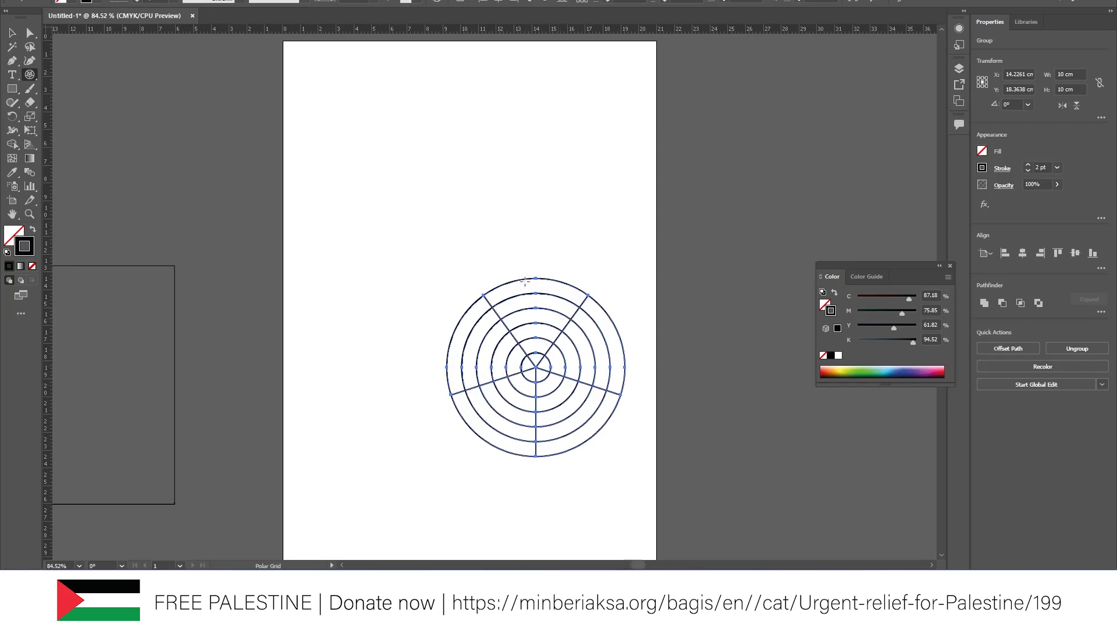
- Replace the 10 cm polar grid with a freehand one about 13 × 12.7 cm, raising its number of concentric circles while drawing
key("Delete")
left_click_drag(382, 198, 594, 405)
key("Up")
key("Up")
key("Up")
key("Up")
key("Up")
key("Up")
key("Up")
key("Up")
key("Down")
key("Down")
key("Down")
key("Up")
key("Up")
key("Up")
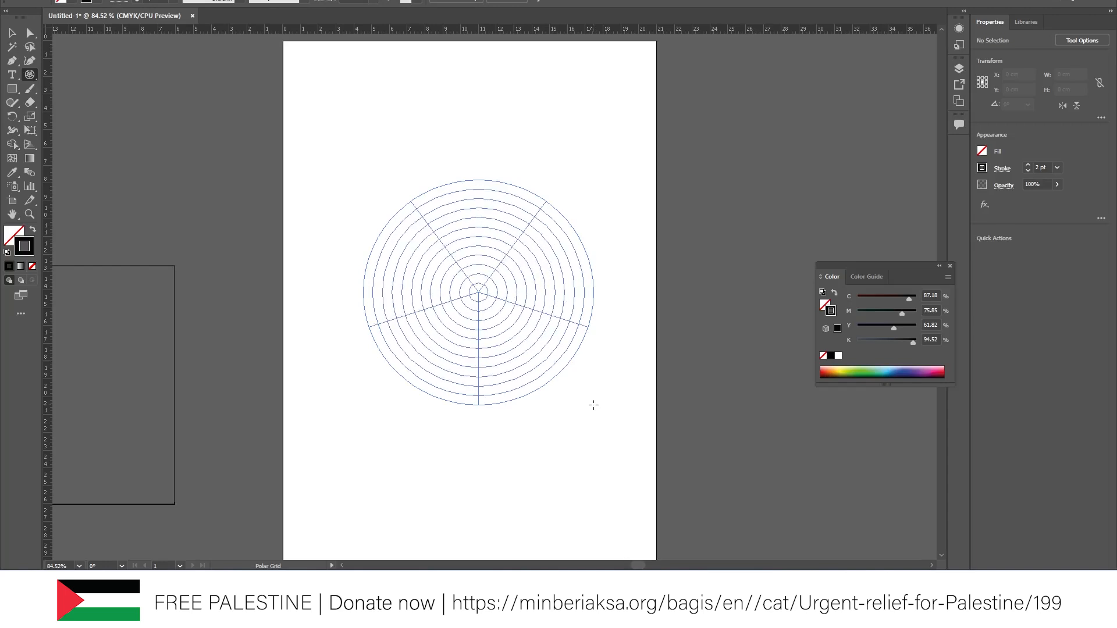
- Vary the polar grid's radial dividers, remove them all to leave only concentric circles, and delete the grid
key("Left")
key("Left")
key("Left")
left_click_drag(593, 405, 594, 406)
key("Right")
key("Left")
key("Right")
key("Right")
key("Right")
key("Right")
key("Right")
key("Left")
key("Left")
key("Left")
key("Left")
key("Left")
key("Left")
key("Left")
key("v")
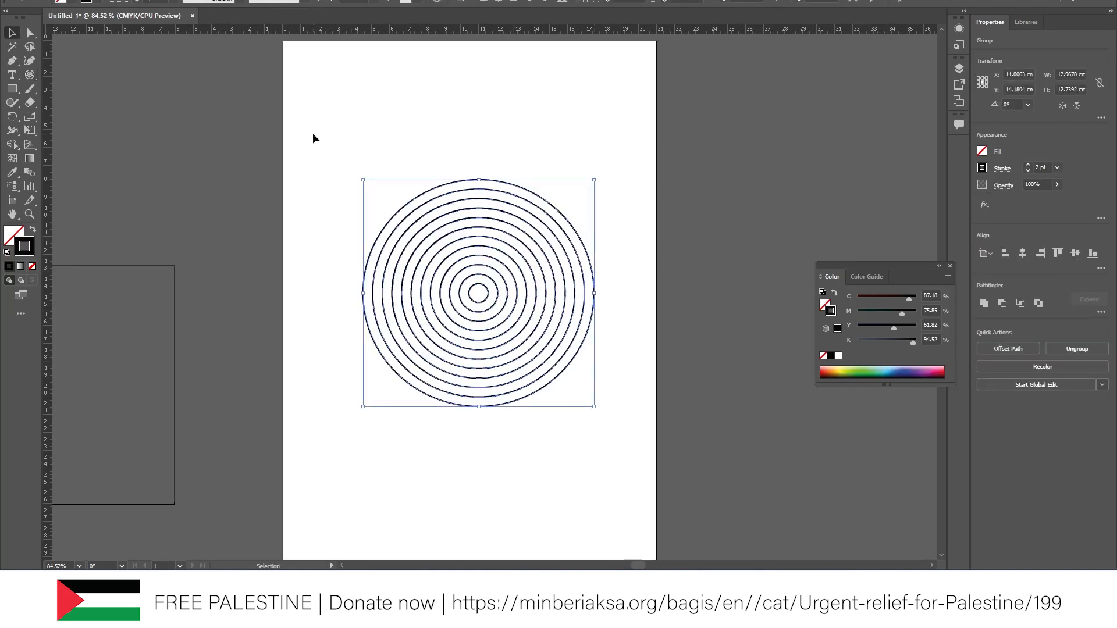
key("Delete")
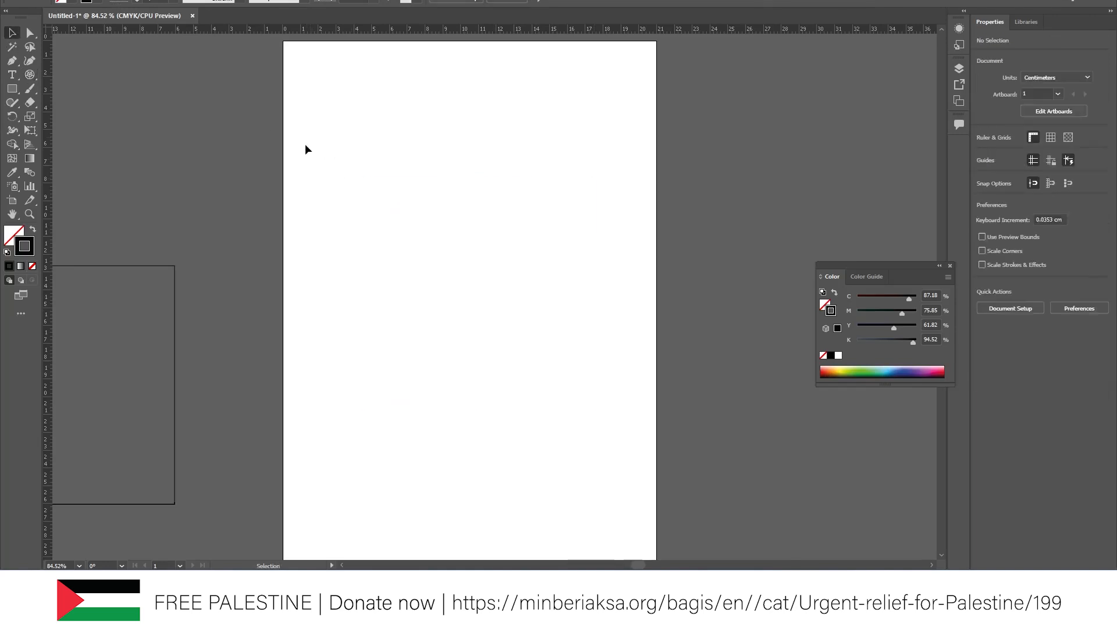
- Draw a polygon on the upper artboard, increasing and decreasing its number of sides while drawing, and delete it
left_click(15, 89)
right_click(14, 89)
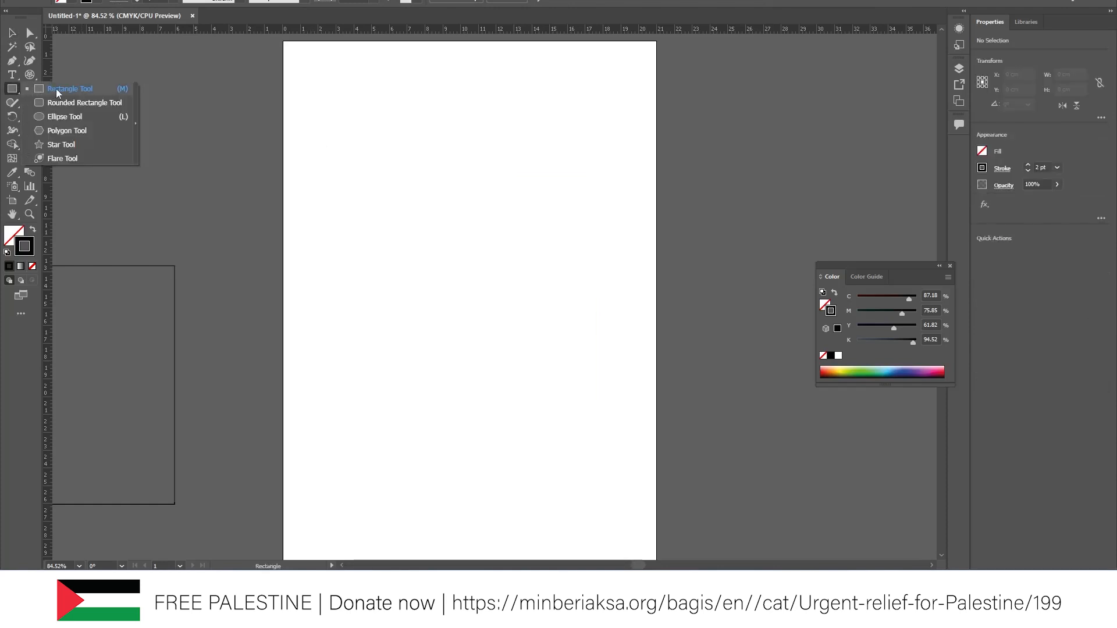
left_click(65, 135)
left_click_drag(364, 174, 364, 254)
key("Up")
key("Up")
key("Up")
key("Up")
key("Down")
key("Down")
key("Down")
key("Down")
key("Down")
key("Delete")
- Draw a star on the upper artboard, increasing and decreasing its number of points while drawing
left_click_drag(13, 88, 64, 141)
left_click_drag(422, 210, 489, 308)
key("Up")
key("Up")
key("Down")
key("Down")
key("Up")
key("Up")
key("Up")
key("Up")
key("Up")
key("Down")
key("Down")
key("Down")
key("Down")
key("Down")
key("Down")
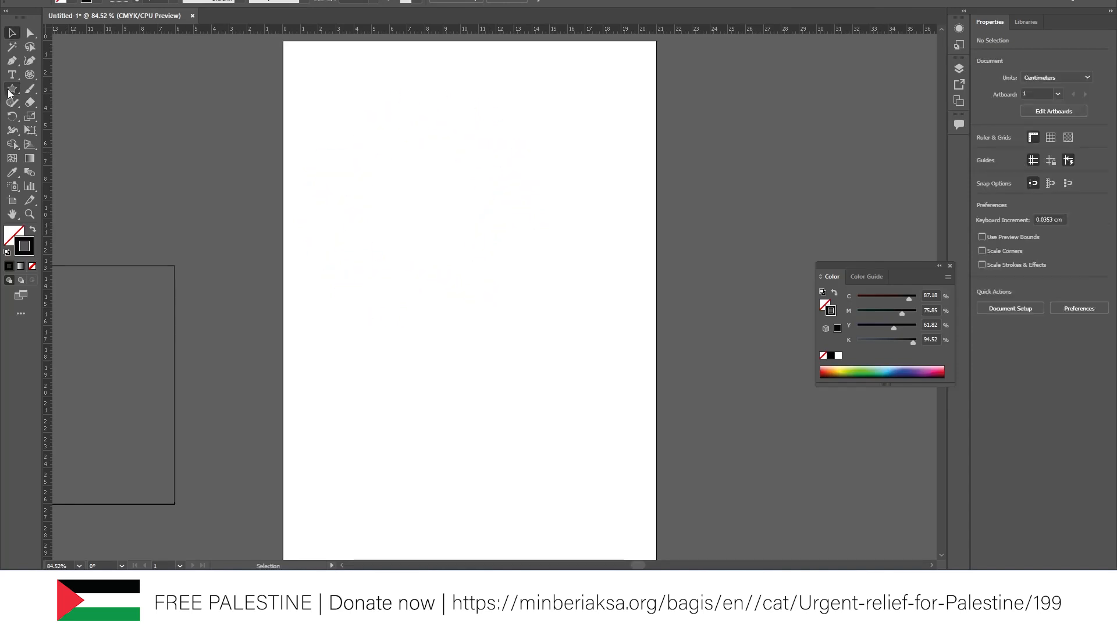
- Draw a rectangle about 20.9 × 29.6 cm covering the artboard and fill it with near-black
left_click(11, 90)
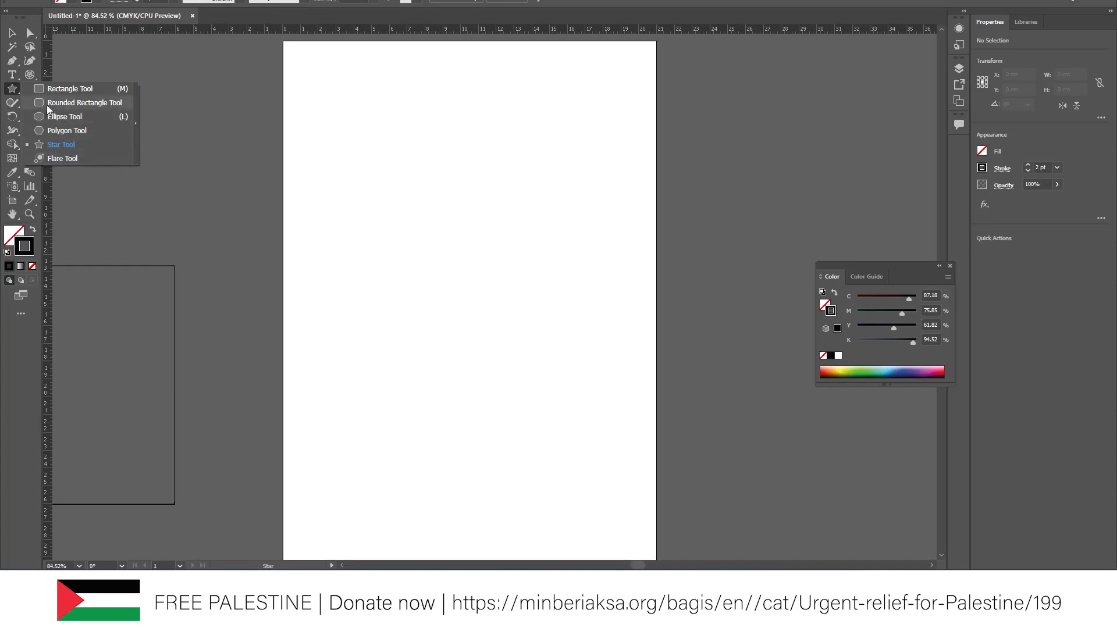
left_click(57, 87)
left_click_drag(283, 41, 656, 538)
double_click(13, 235)
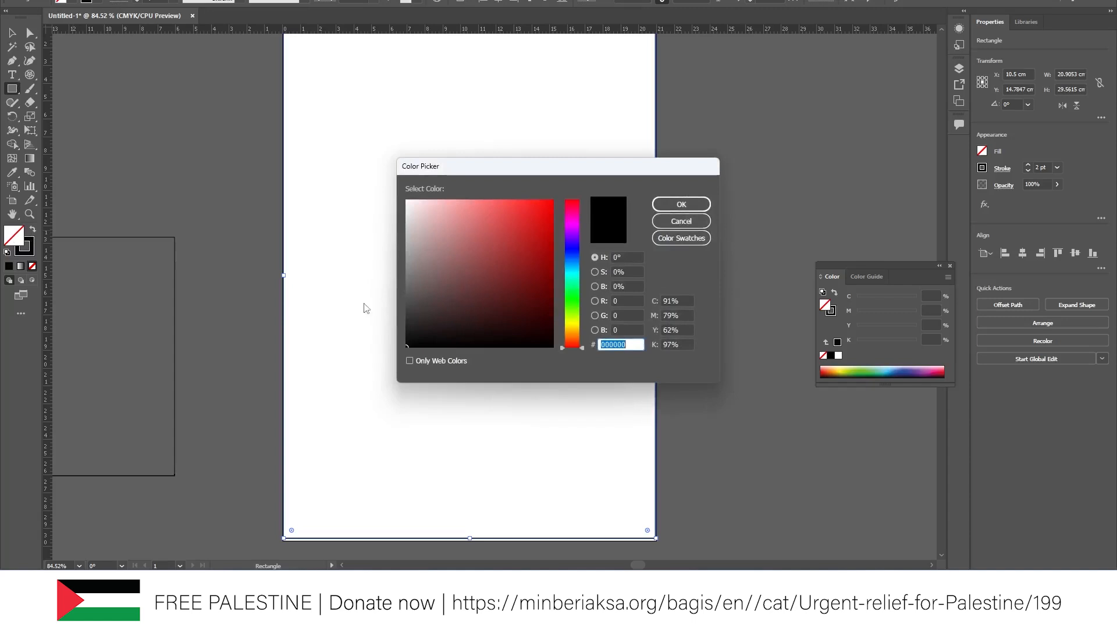
left_click(411, 345)
left_click(681, 204)
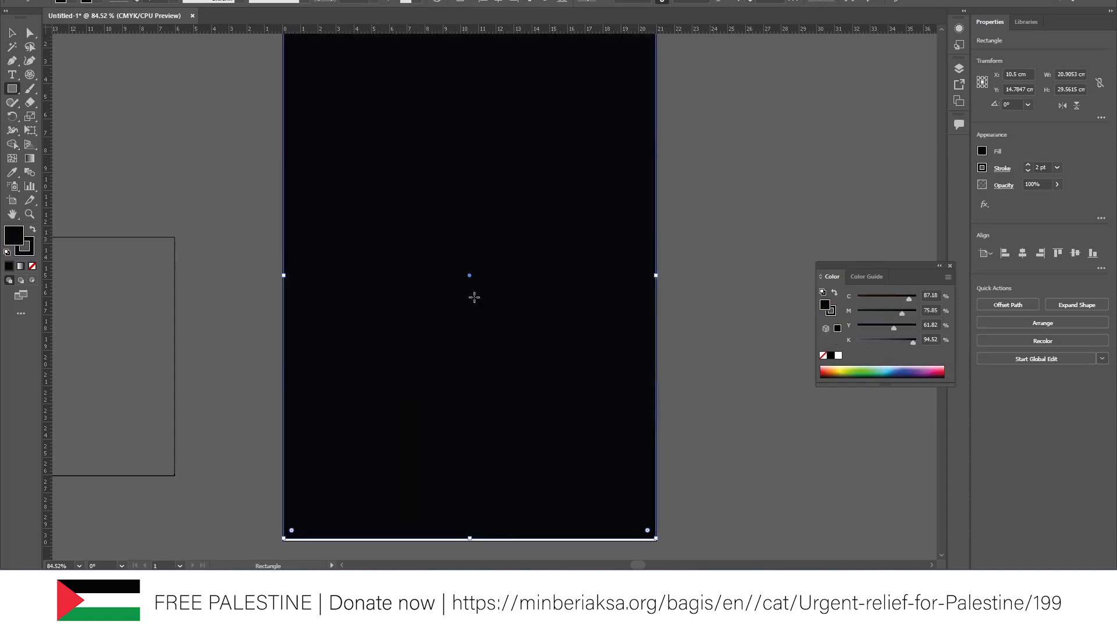
- Place a flare with 100 pt diameter, 15 rays and 10 rings on the upper half of the black rectangle
left_click(12, 88)
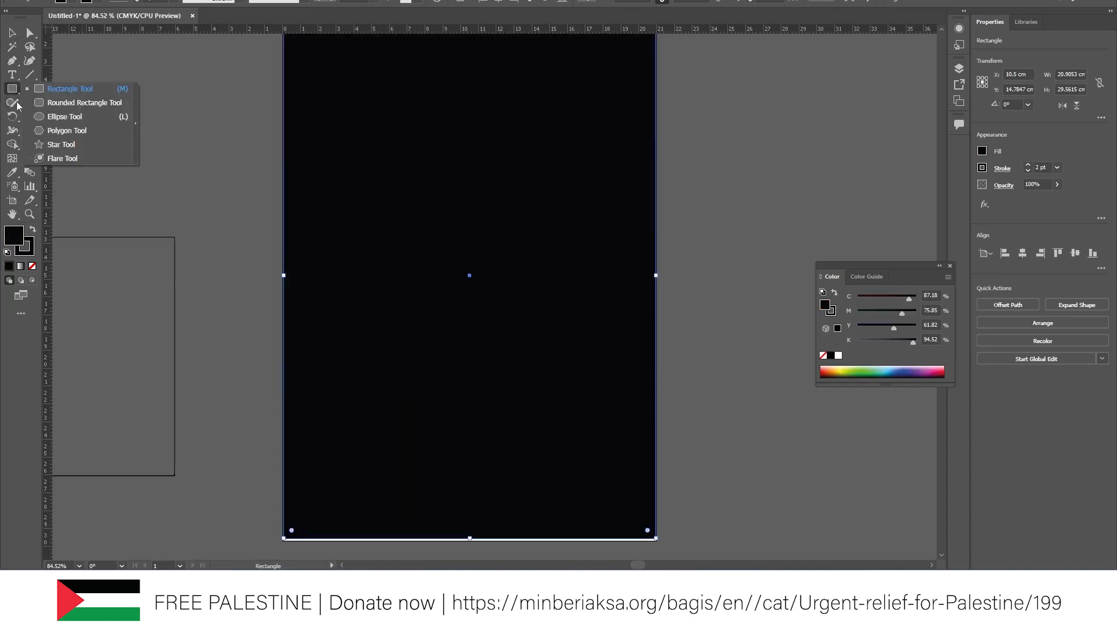
left_click(62, 158)
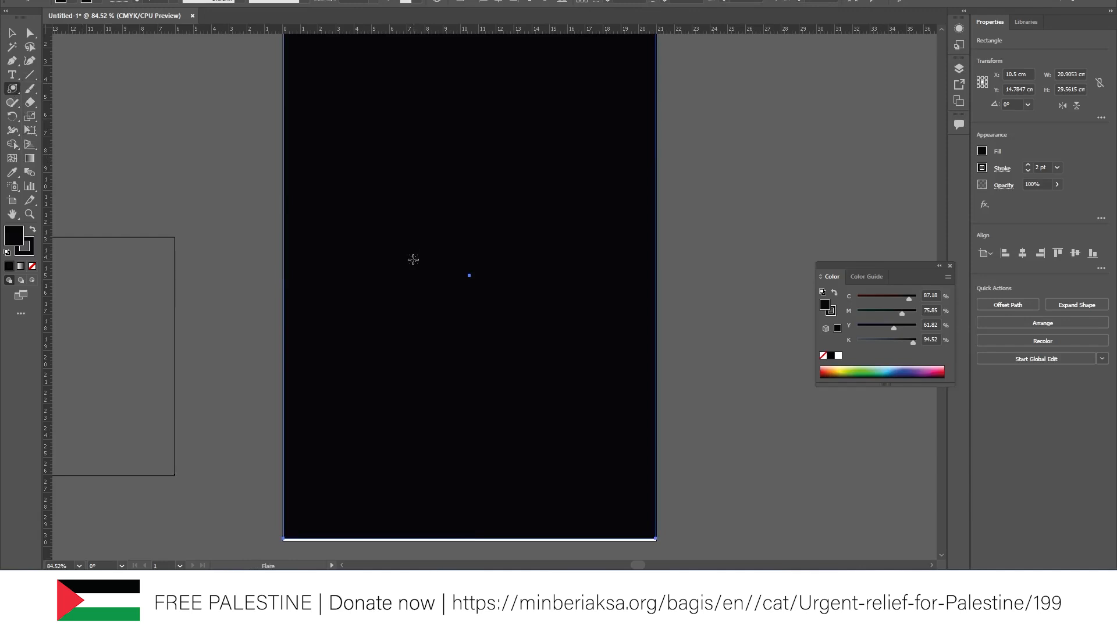
left_click(439, 243)
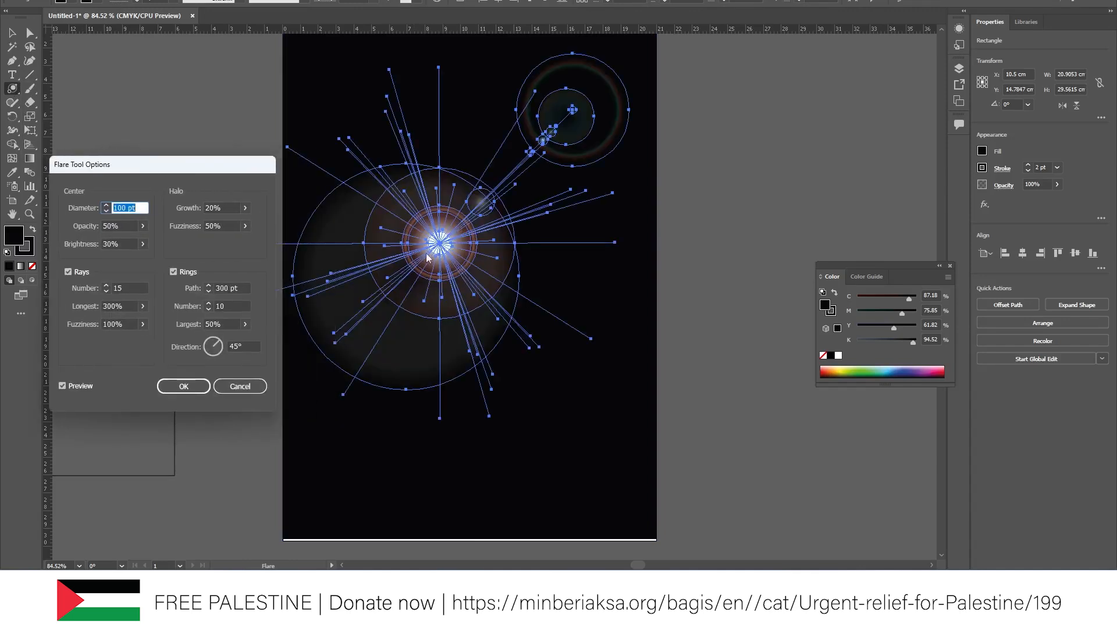
left_click(183, 387)
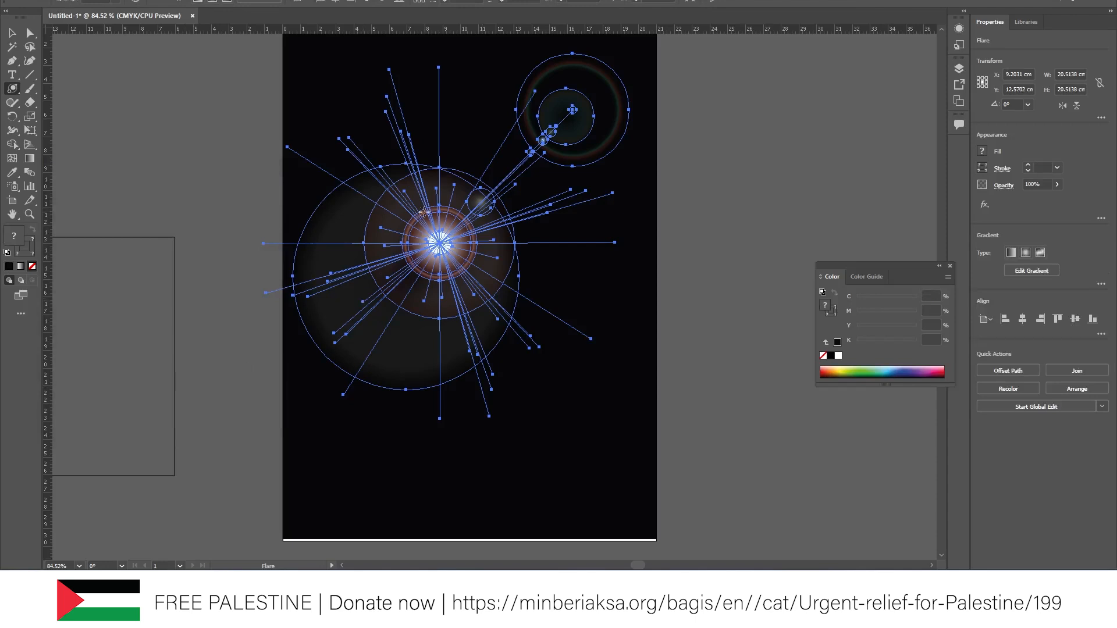
- Apply a Transform effect to the flare that rotates copies by 45° around a full circle
left_click(205, 0)
mouse_move(234, 0)
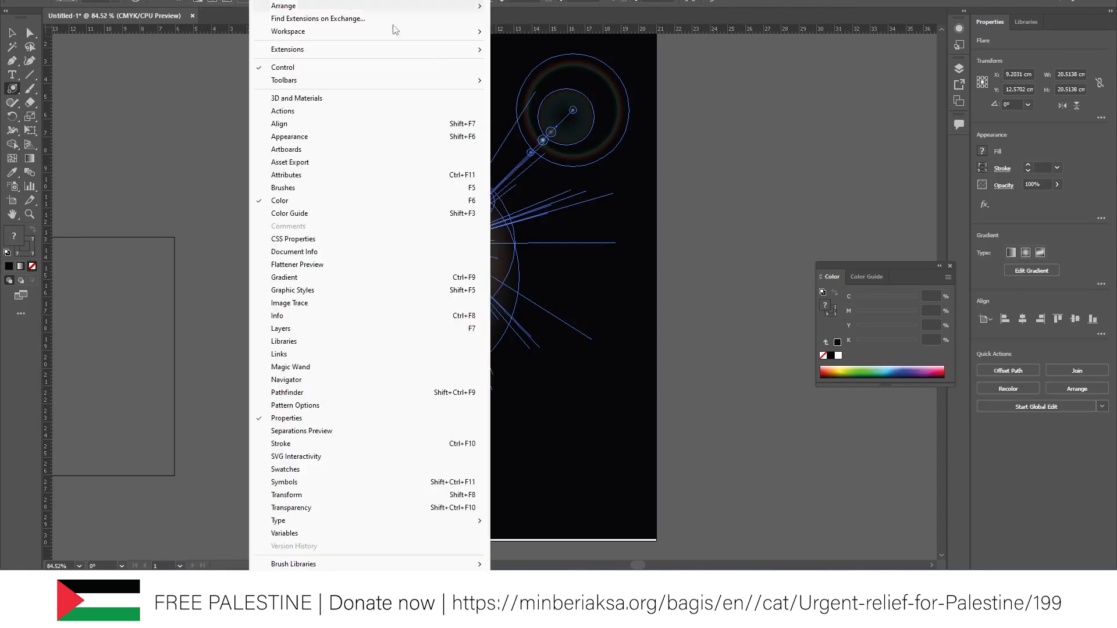
left_click(801, 135)
key("v")
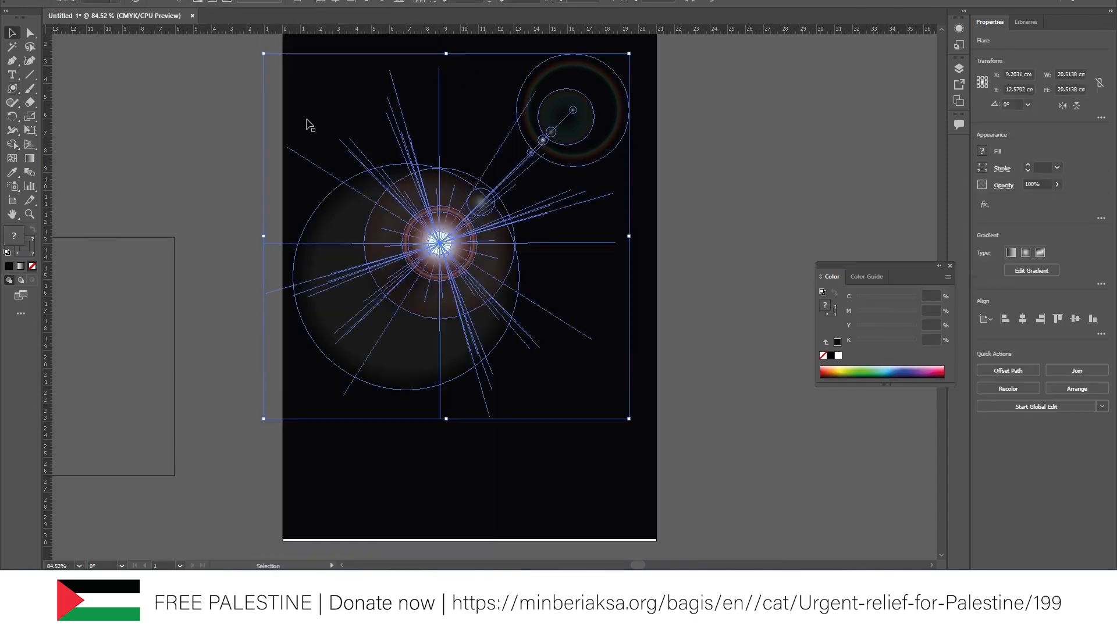
left_click(179, 0)
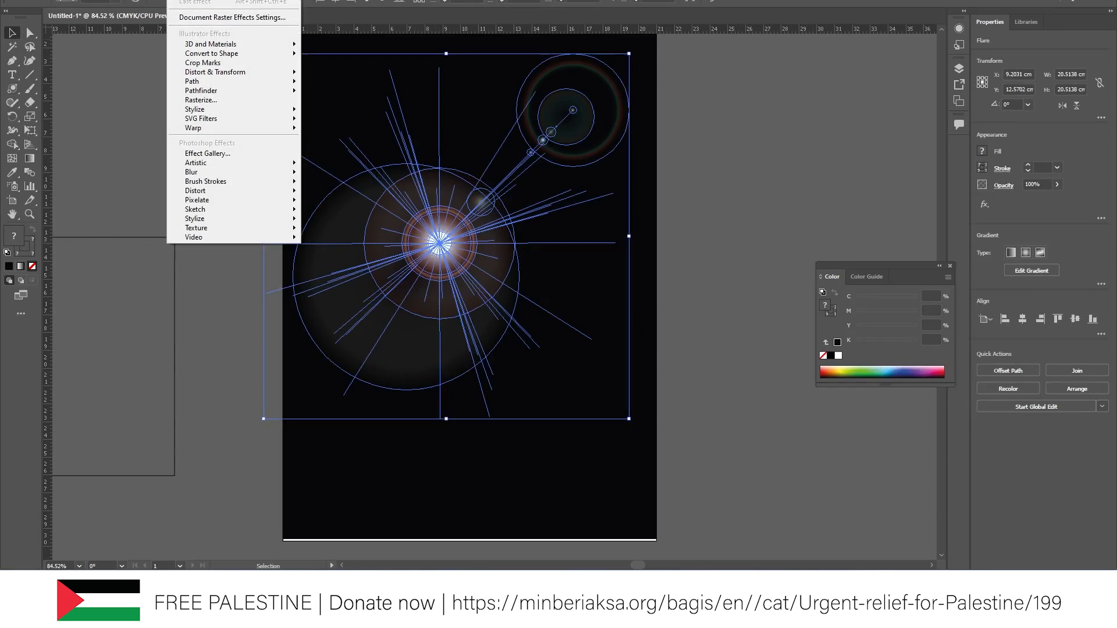
mouse_move(205, 0)
mouse_move(230, 73)
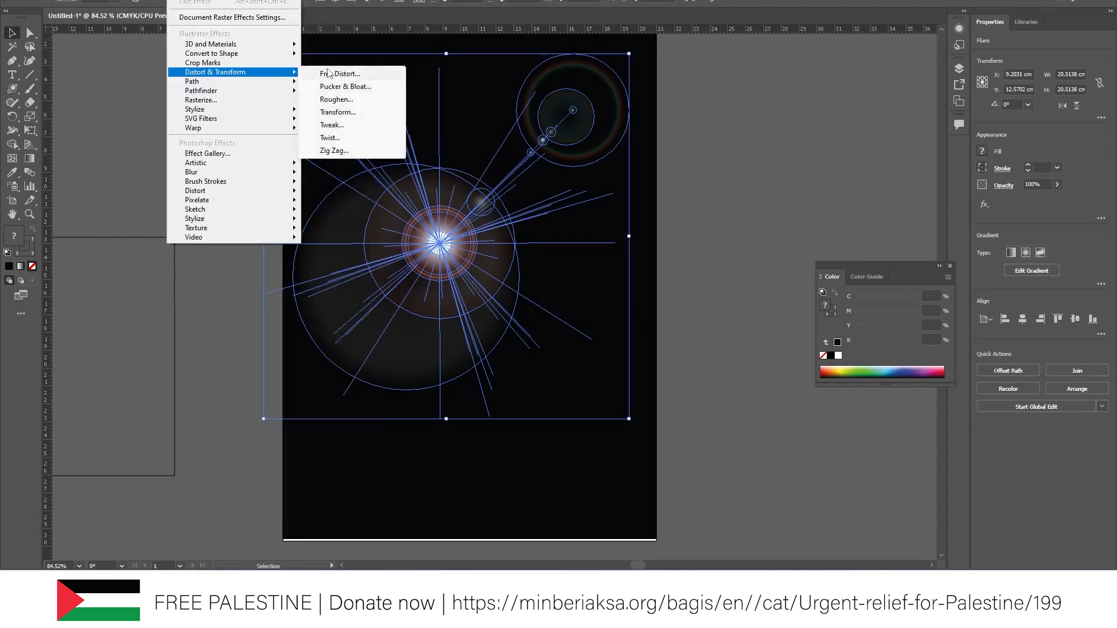
left_click(340, 113)
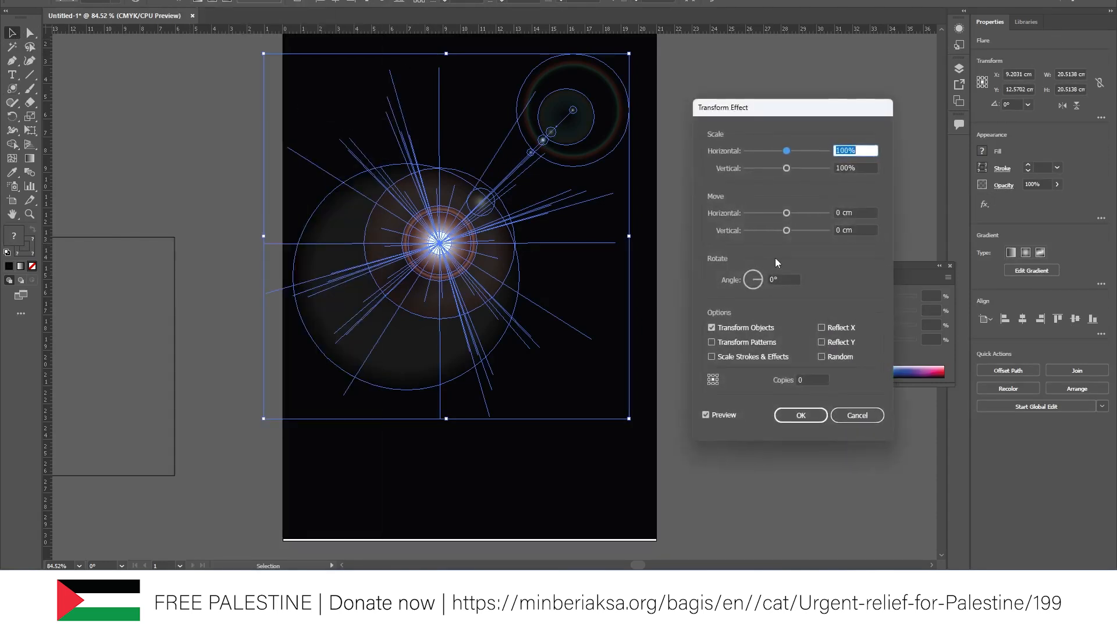
left_click(774, 280)
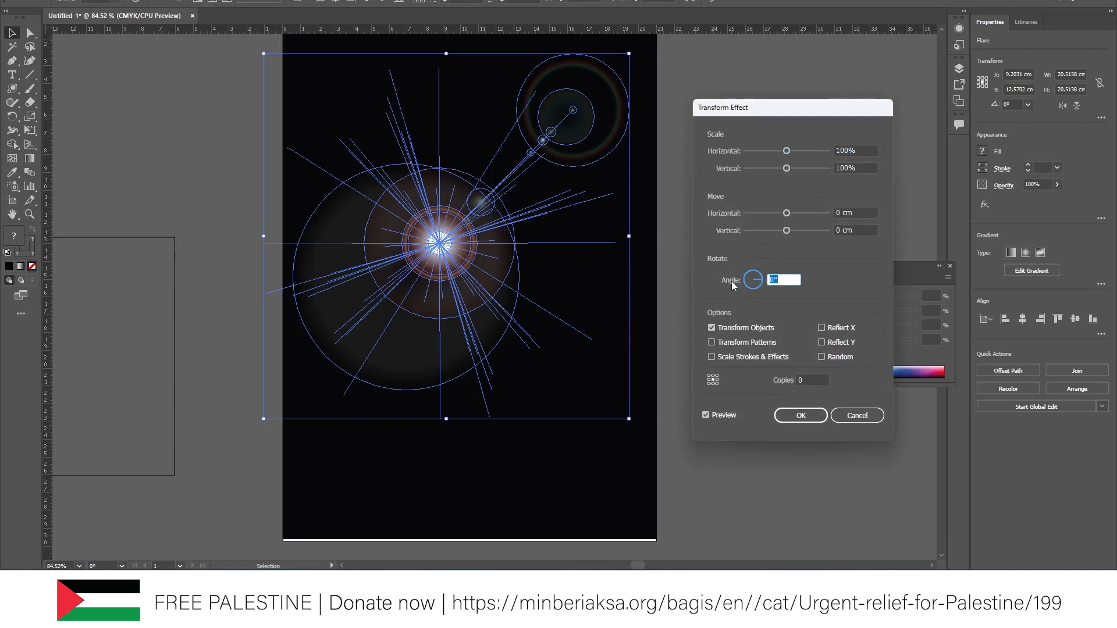
type("45")
left_click(814, 379)
type("3")
left_click(800, 415)
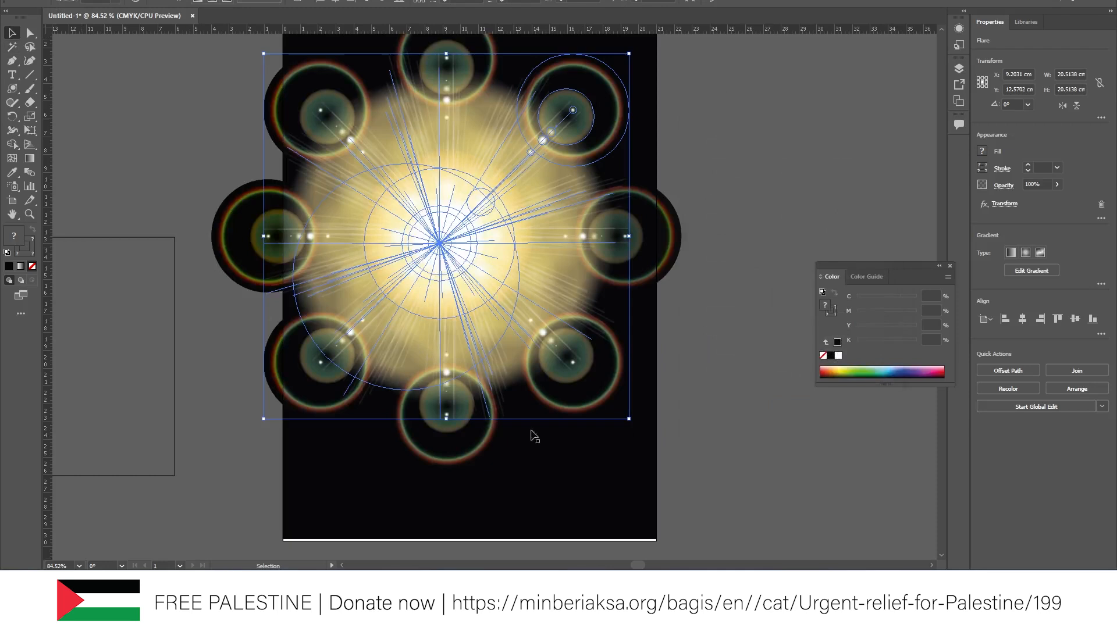
- Scale the flare down to about 13.4 × 13.4 cm and reposition it on the black rectangle
left_click_drag(629, 419, 442, 229)
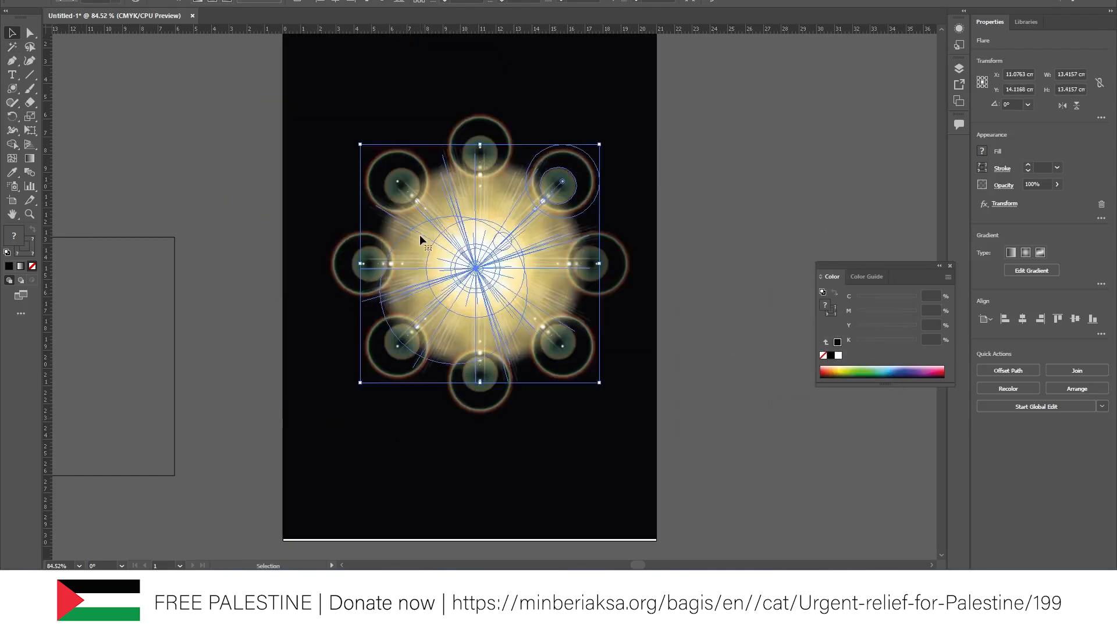
left_click_drag(456, 263, 434, 263)
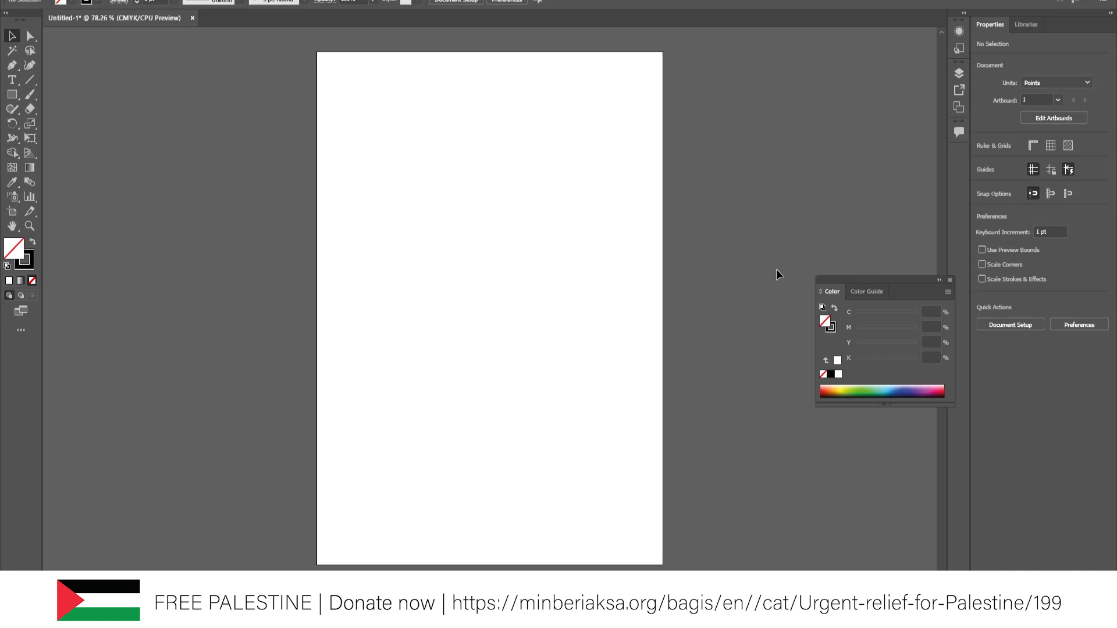
- Paint two wavy strokes with the 5 pt Round brush across the artboard's upper half and undo the lower one
left_click(30, 95)
mouse_move(371, 258)
left_mouse_down()
mouse_move(481, 210)
mouse_move(559, 219)
left_mouse_up()
left_click_drag(402, 293, 585, 296)
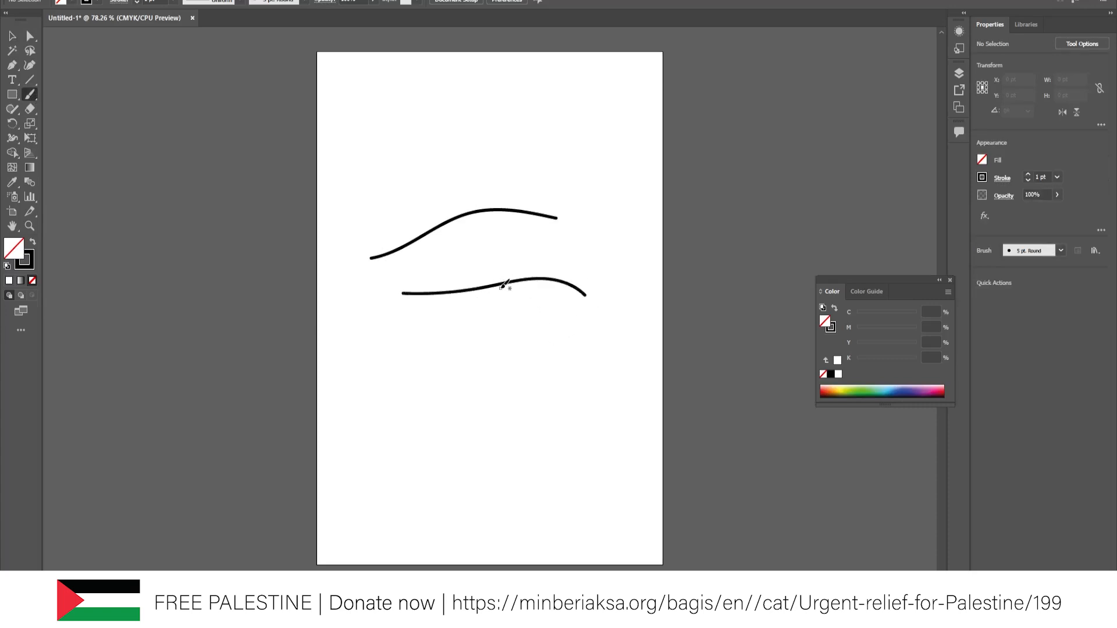
key("ctrl+z")
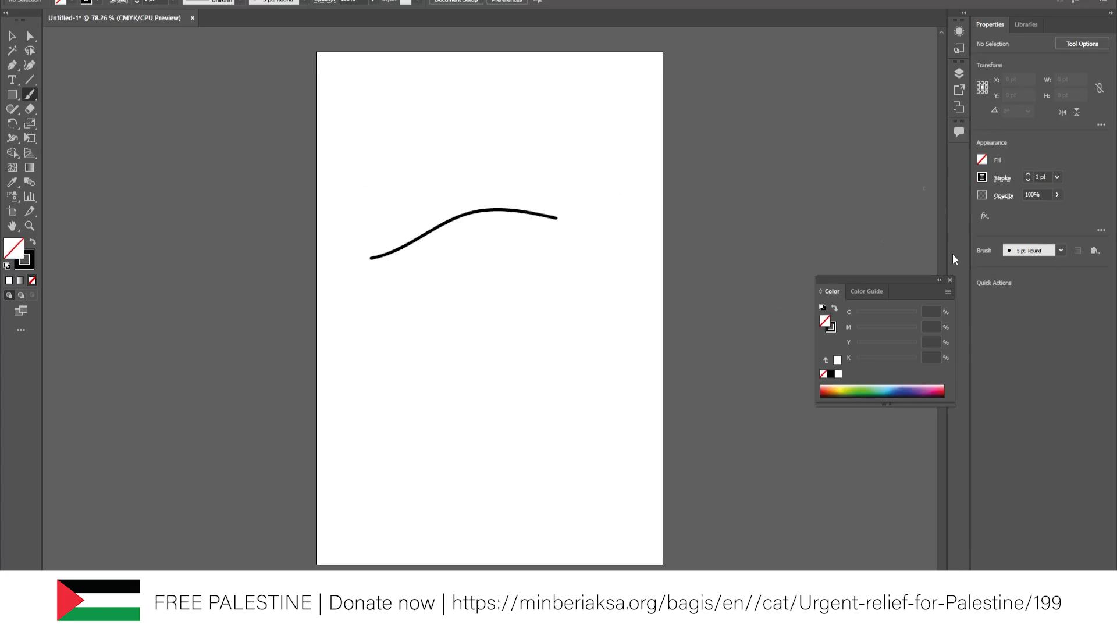
- Show the Brushes panel and apply the rough charcoal-like art brush to the wavy stroke
left_click(263, 0)
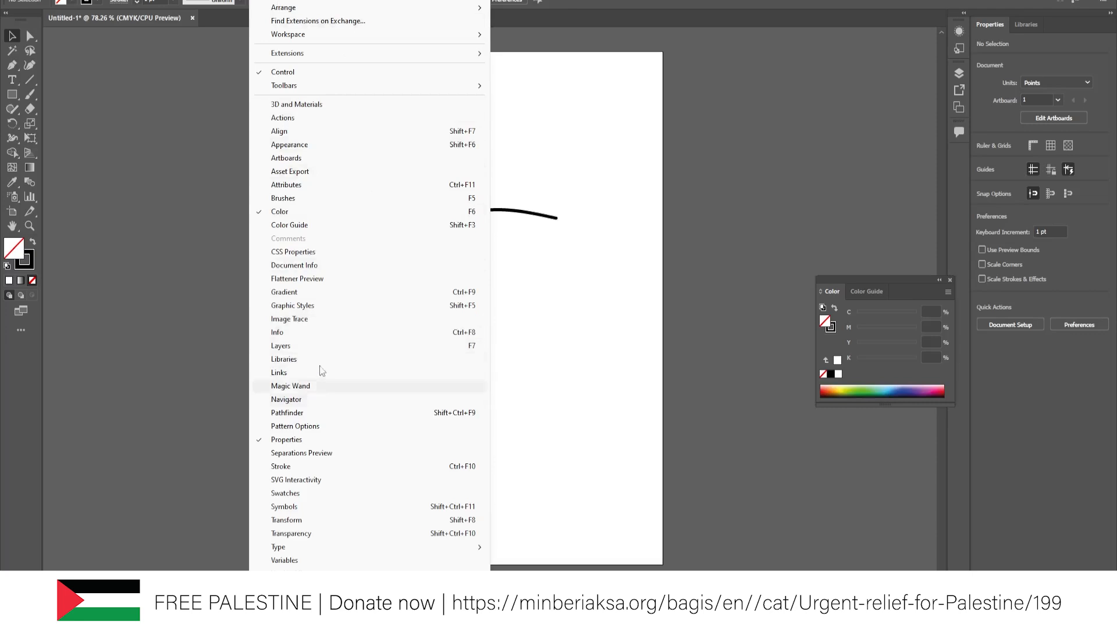
left_click(300, 203)
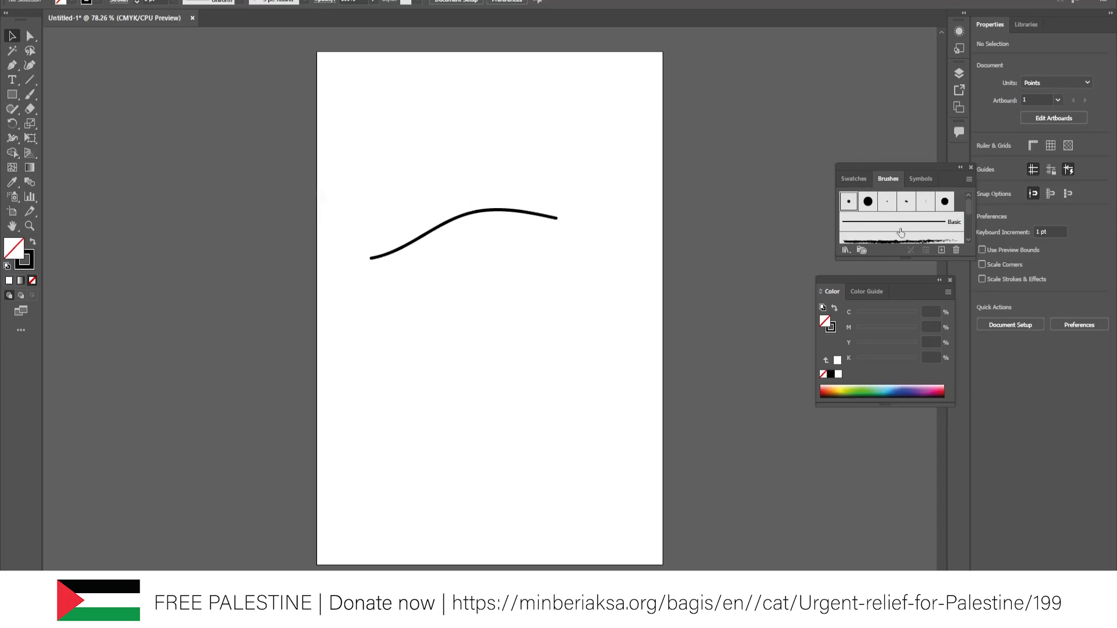
left_click(454, 220)
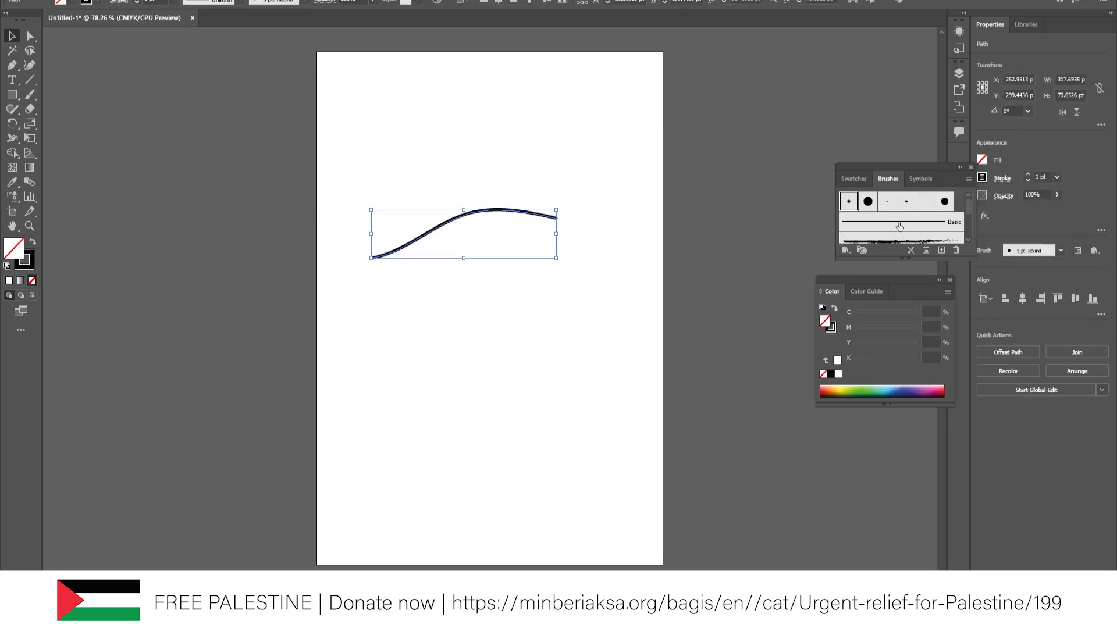
scroll(894, 241, "down", 2)
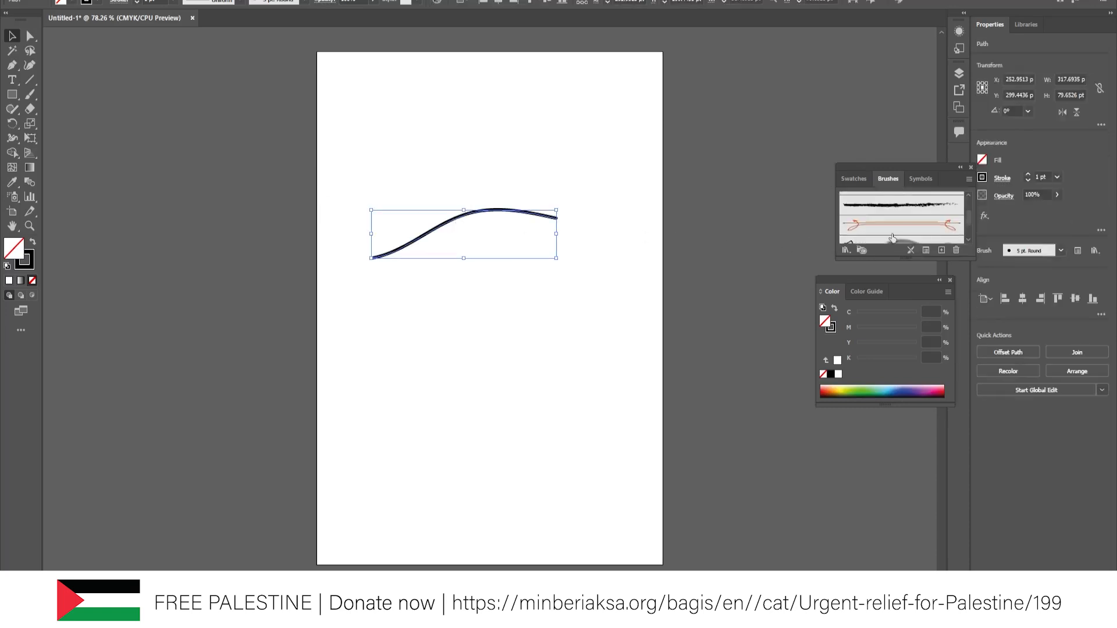
scroll(896, 233, "down", 2)
scroll(896, 227, "up", 4)
left_click(895, 226)
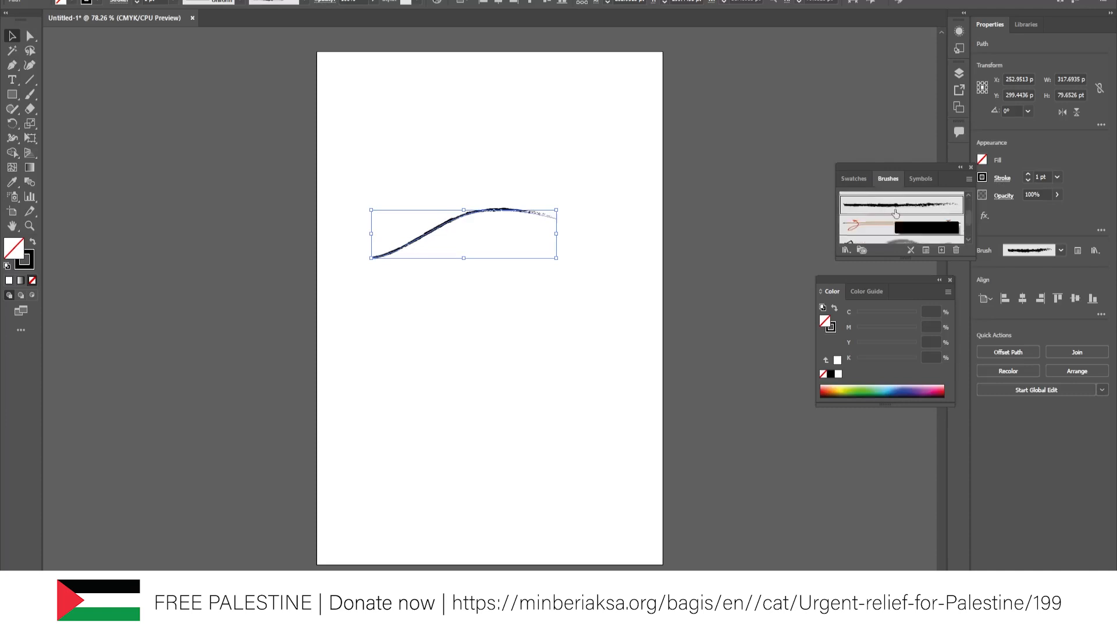
- Load the Grunge brushes vector pack library and apply its dry brush with the heavy rounded end to the wavy stroke
scroll(881, 204, "up", 3)
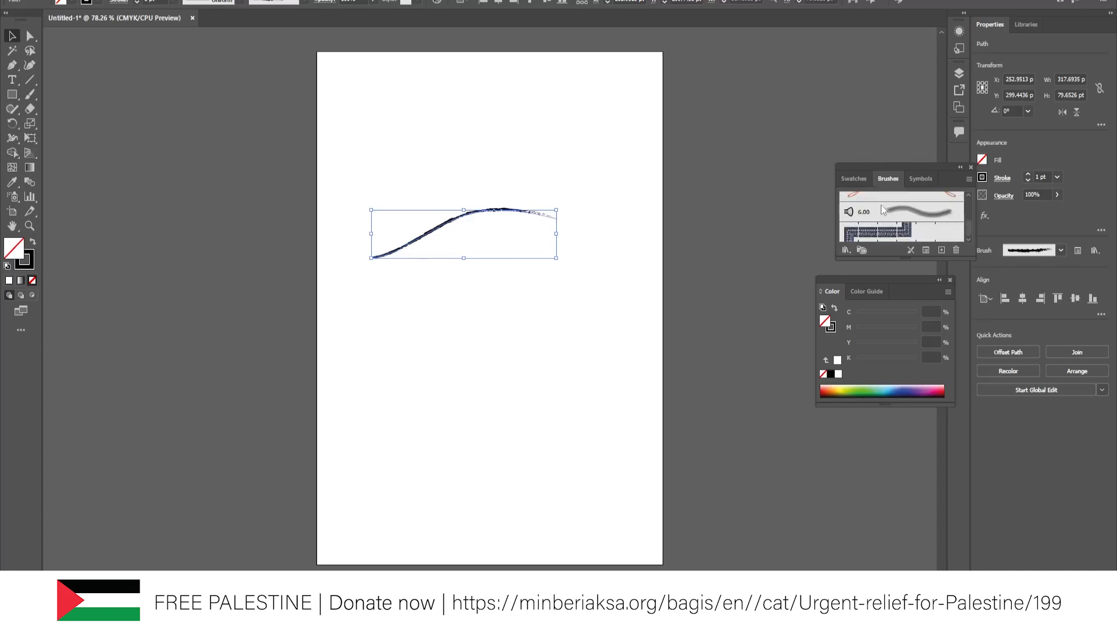
left_click(846, 251)
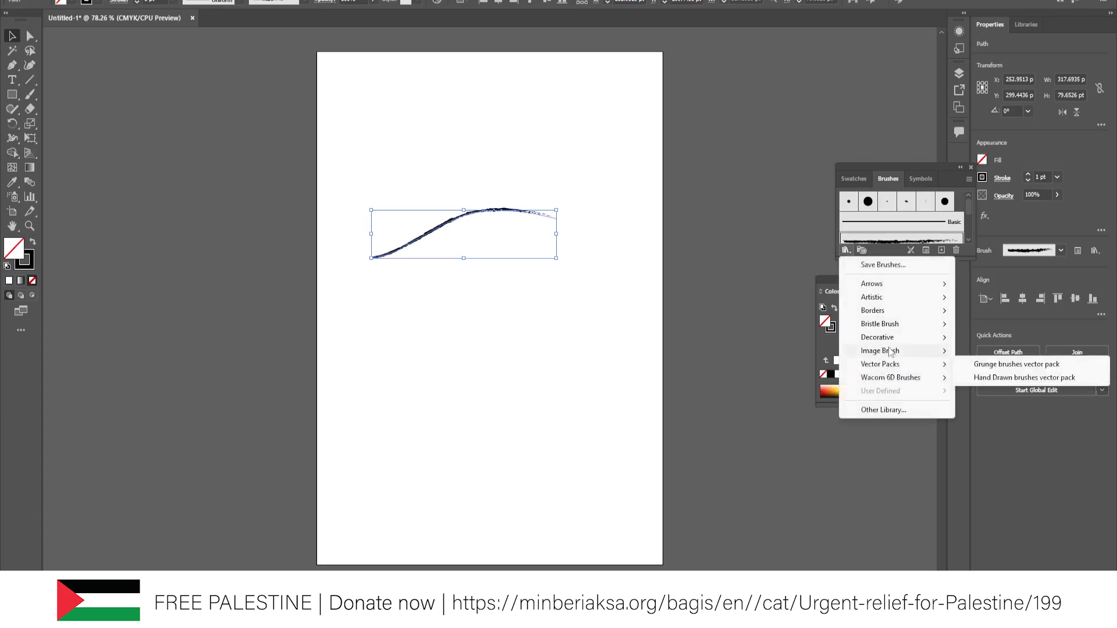
mouse_move(889, 344)
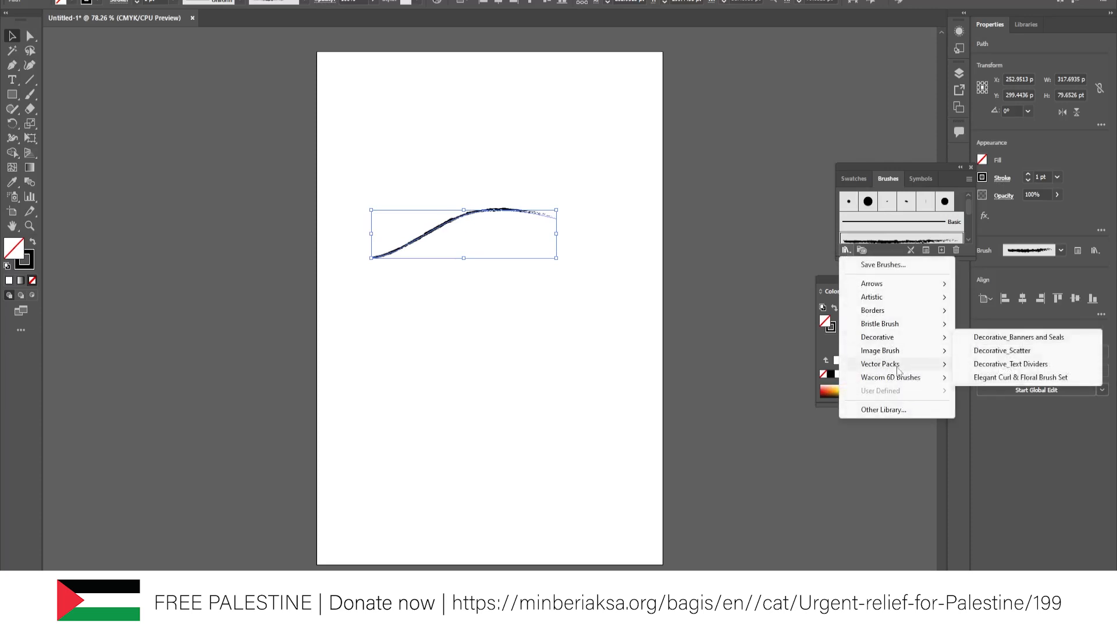
mouse_move(890, 369)
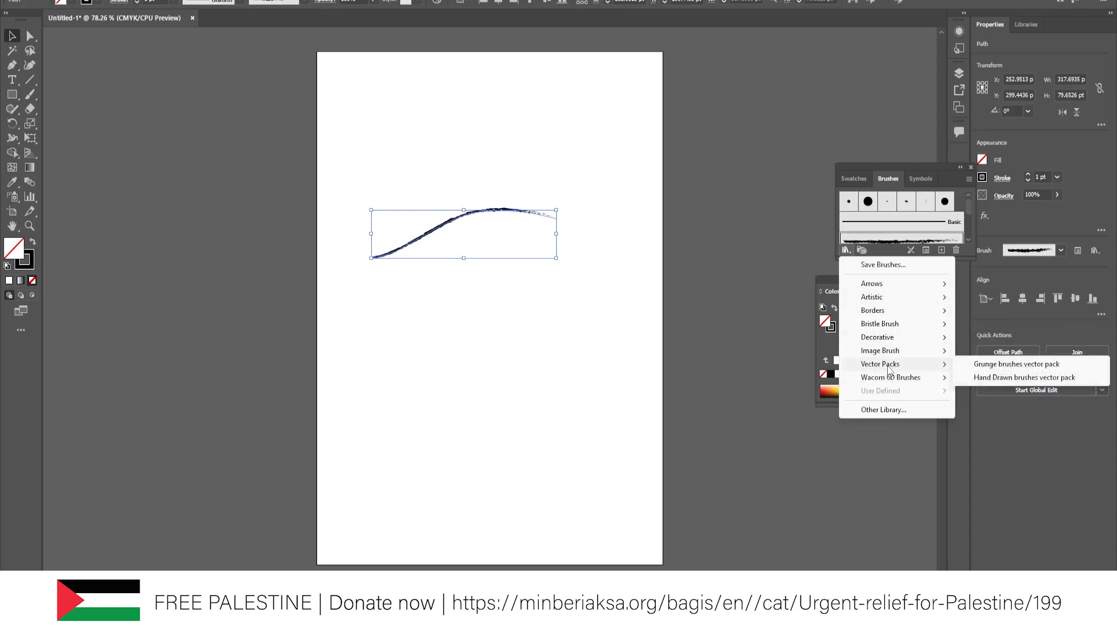
left_click(989, 364)
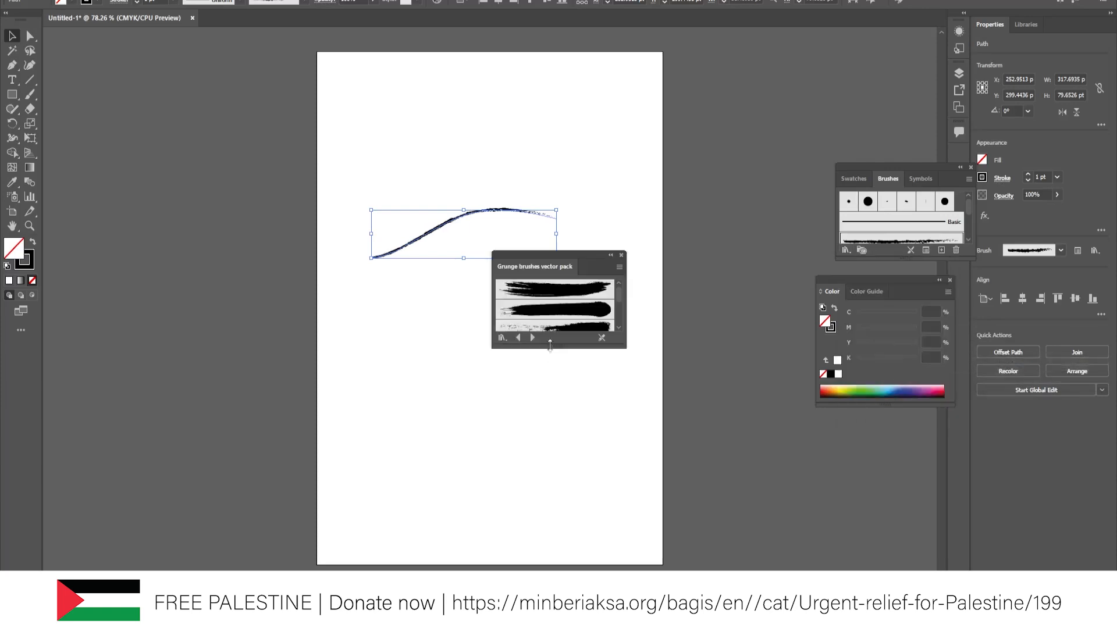
left_click_drag(566, 257, 764, 290)
left_click(766, 337)
left_click(575, 158)
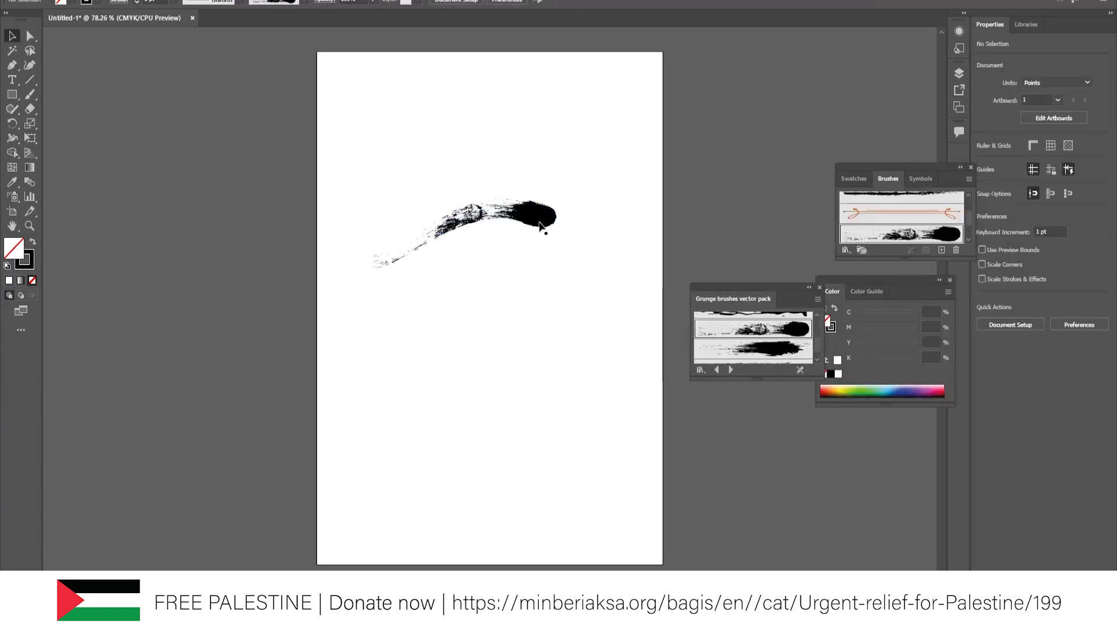
- Reduce the grunge-brushed stroke's weight to 0.25 pt and deselect it
left_click_drag(575, 159, 385, 309)
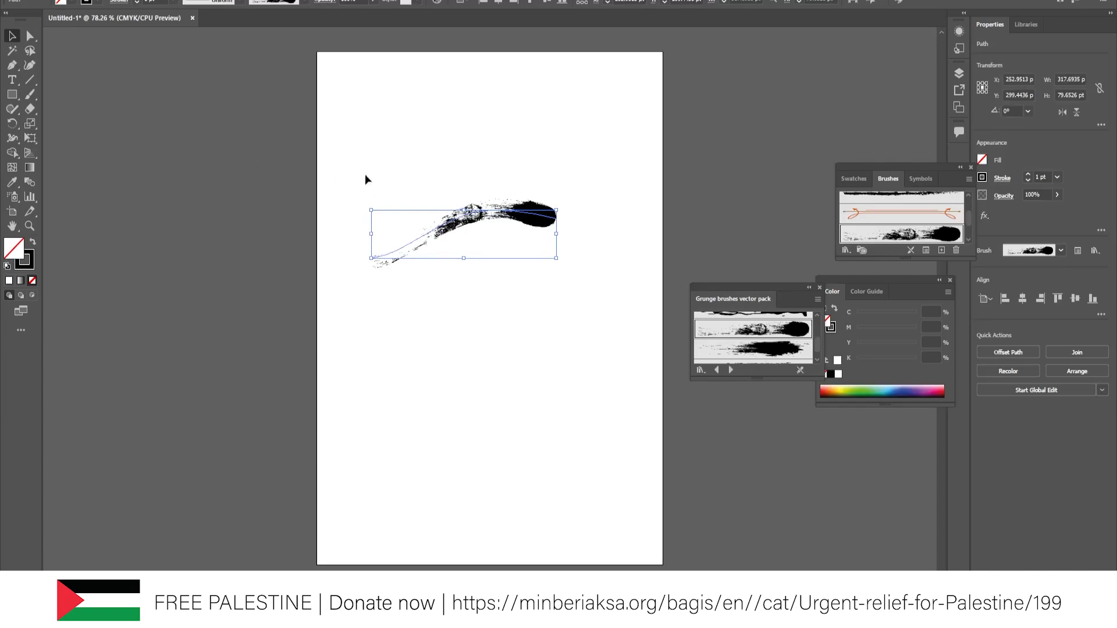
left_click(137, 2)
left_click(138, 2)
left_click(137, 1)
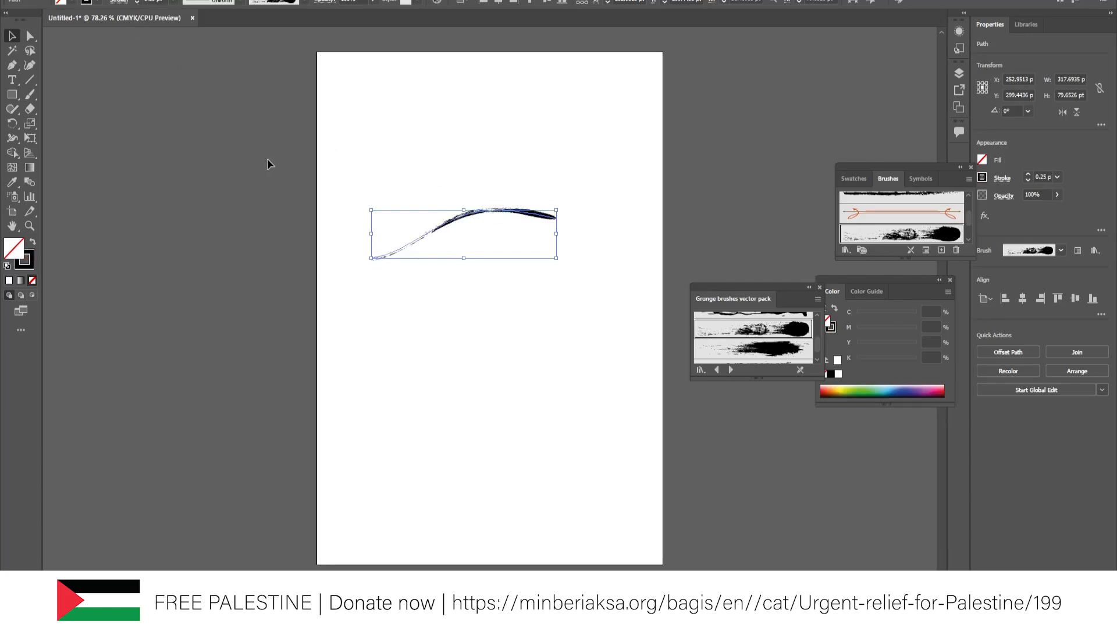
left_click(236, 177)
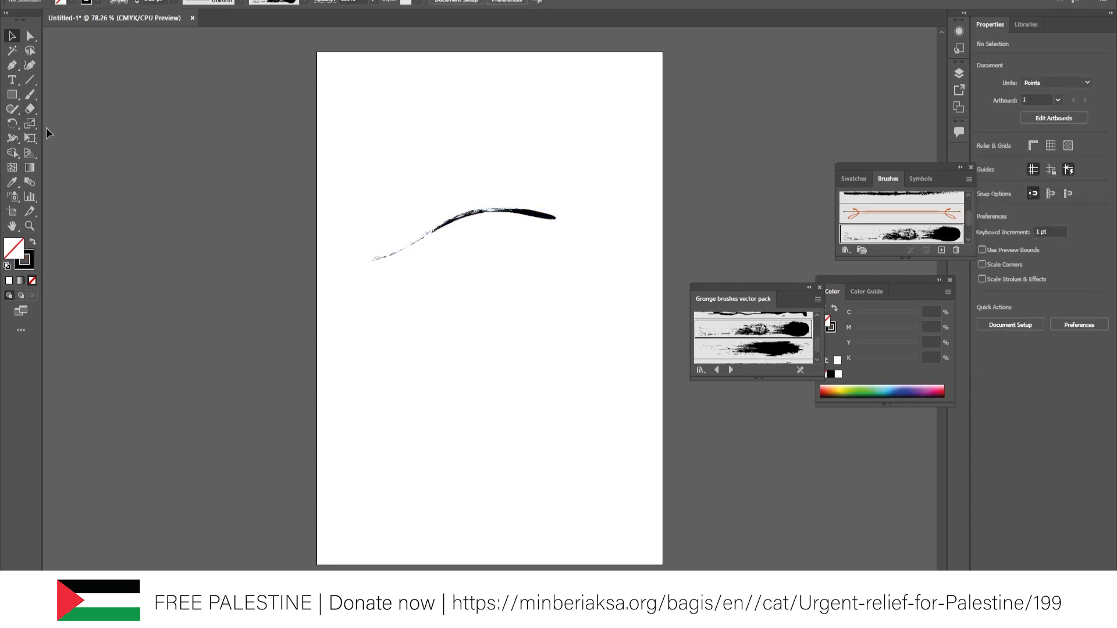
- Paint a closed ring about 169 × 190 pt with the Blob Brush below the wavy stroke and move it slightly down and left
left_click(30, 96)
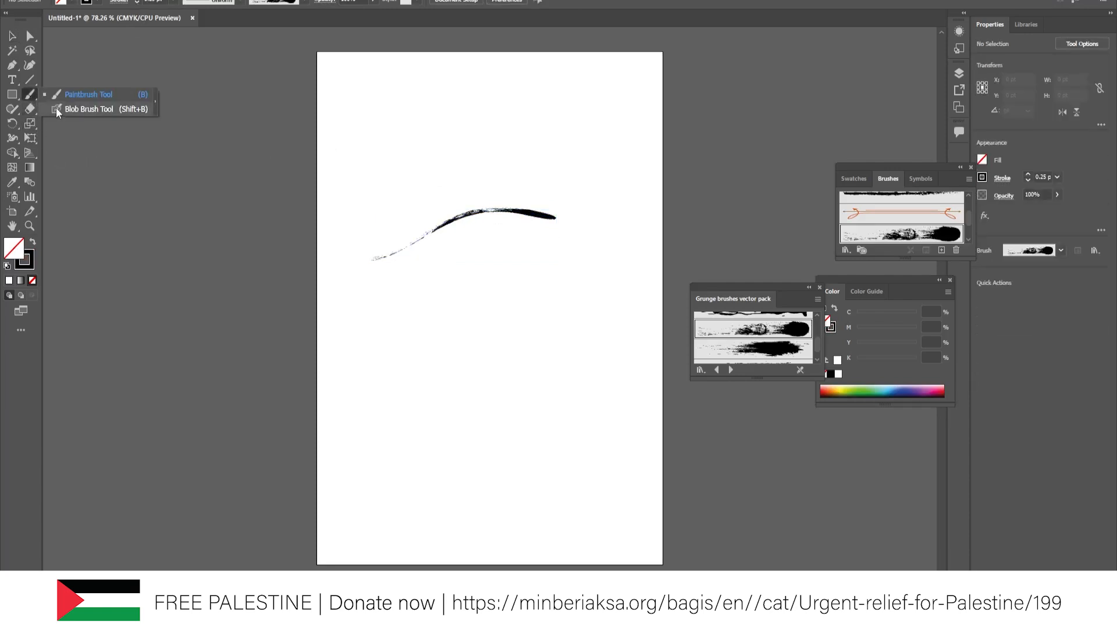
left_click(58, 109)
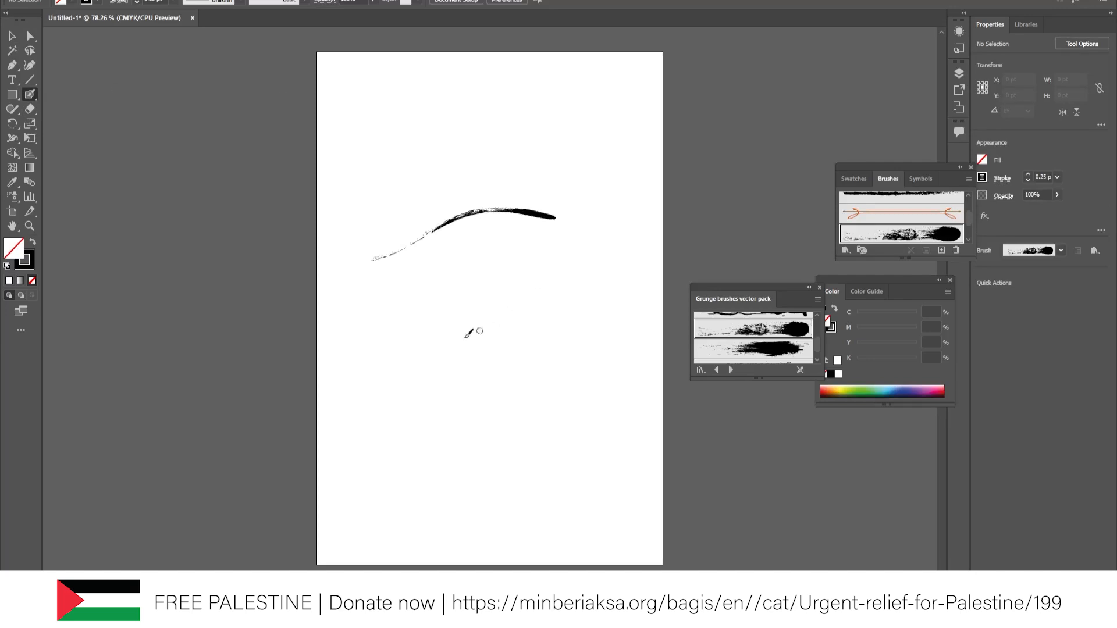
mouse_move(496, 308)
left_mouse_down()
mouse_move(435, 365)
mouse_move(441, 388)
mouse_move(470, 411)
mouse_move(514, 401)
mouse_move(526, 365)
mouse_move(490, 305)
left_mouse_up()
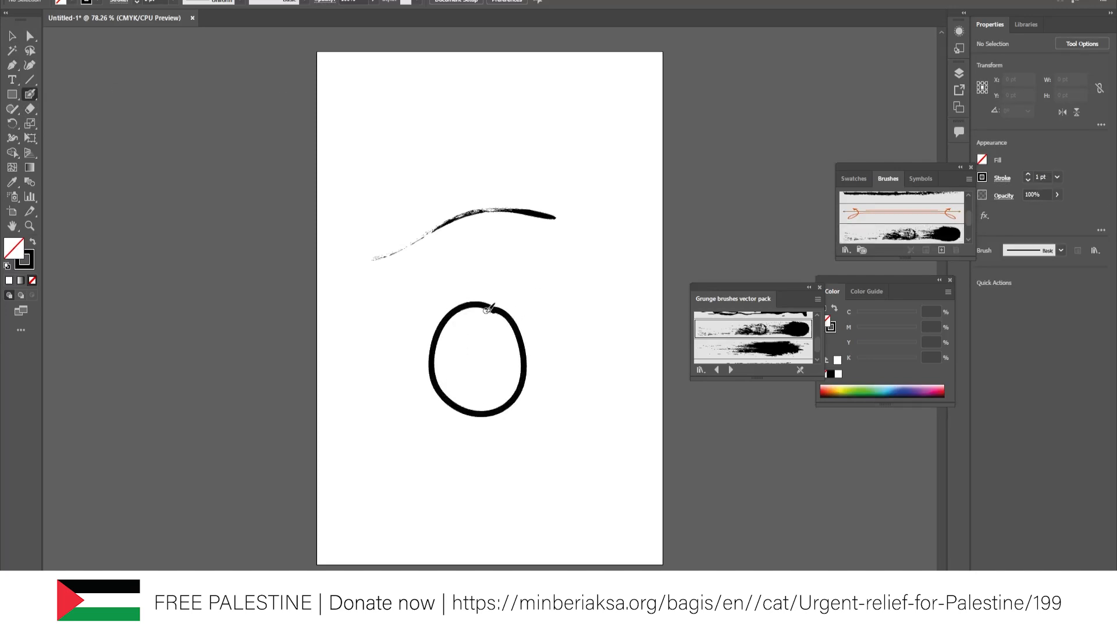
key("v")
left_click_drag(541, 263, 404, 472)
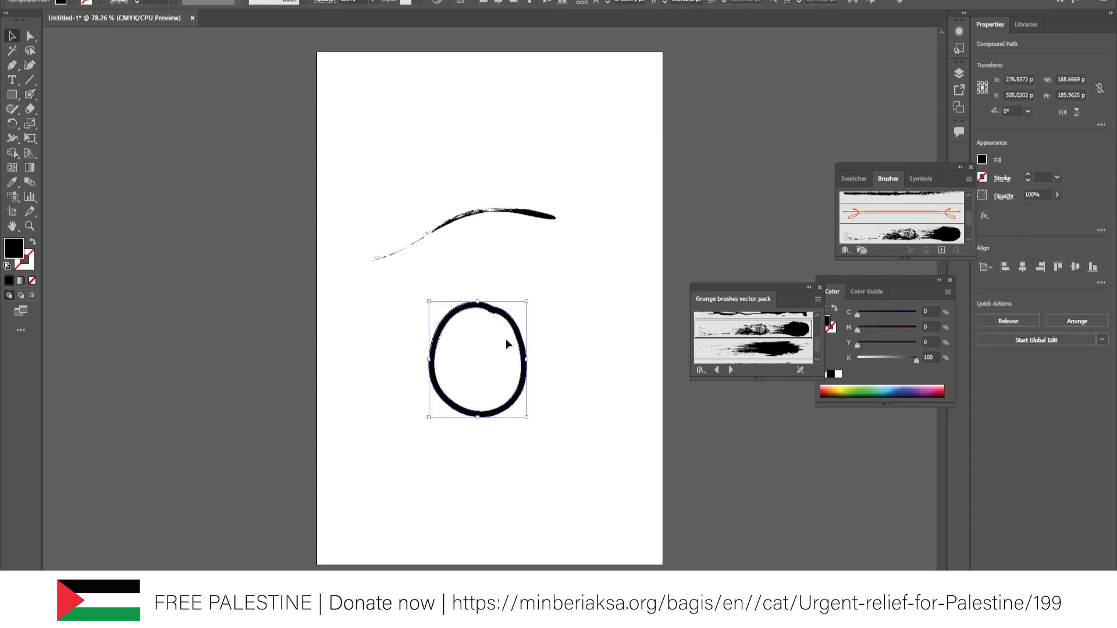
left_click_drag(505, 340, 476, 360)
- Paint a second, larger Blob Brush loop overlapping the ring, then delete all artwork from the artboard
left_click(29, 94)
mouse_move(527, 305)
left_mouse_down()
mouse_move(578, 379)
mouse_move(550, 303)
mouse_move(521, 306)
mouse_move(496, 387)
left_mouse_up()
left_click(11, 35)
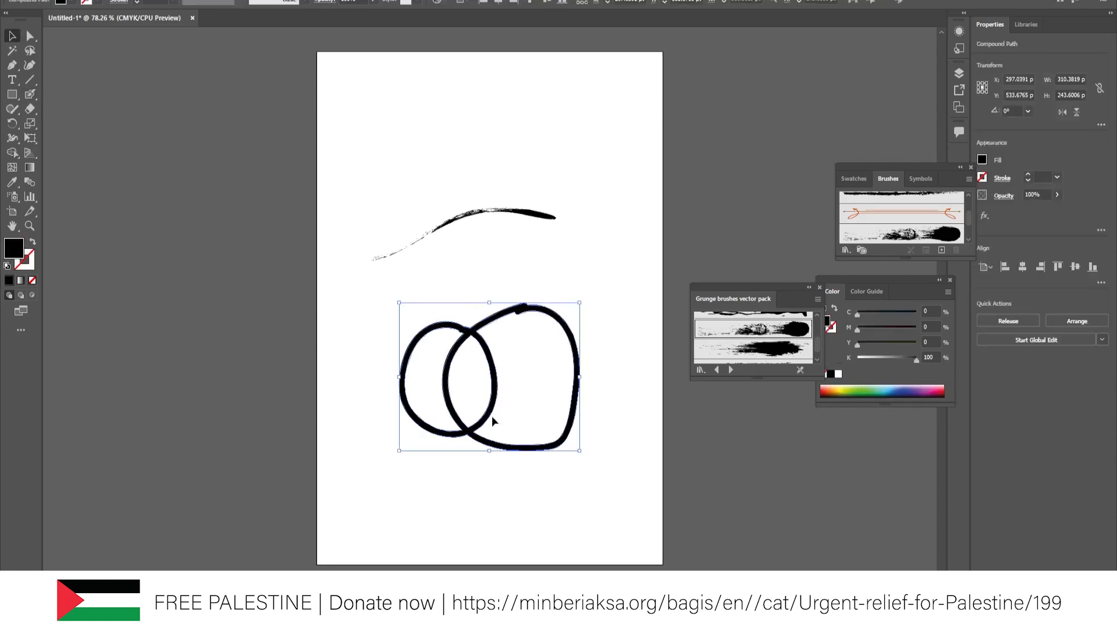
mouse_move(548, 192)
left_mouse_down()
mouse_move(438, 243)
mouse_move(428, 230)
left_mouse_up()
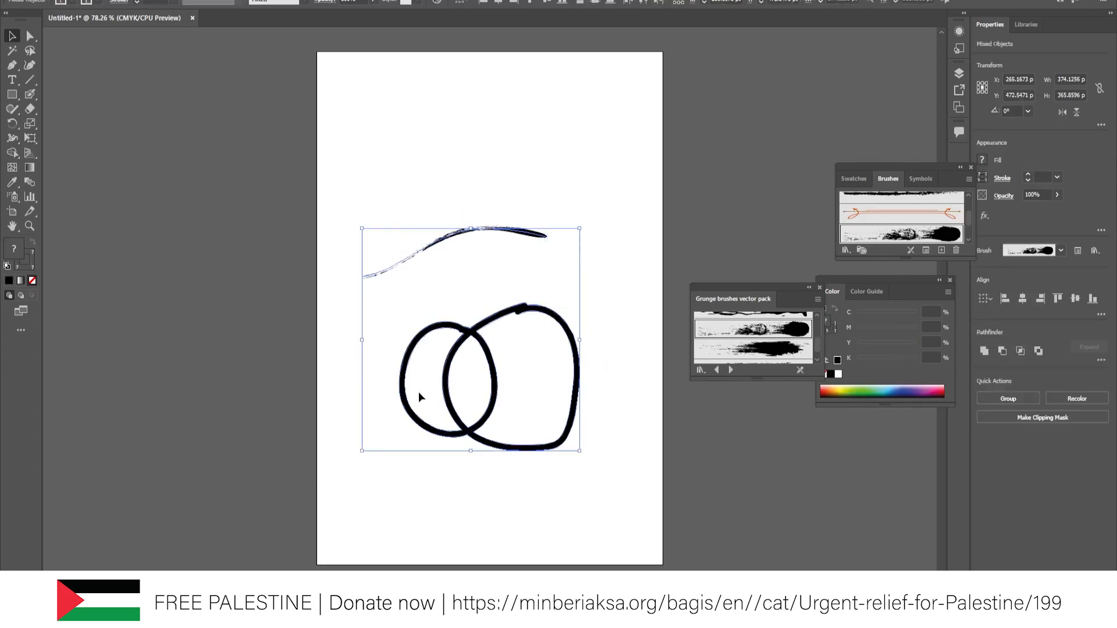
key("Delete")
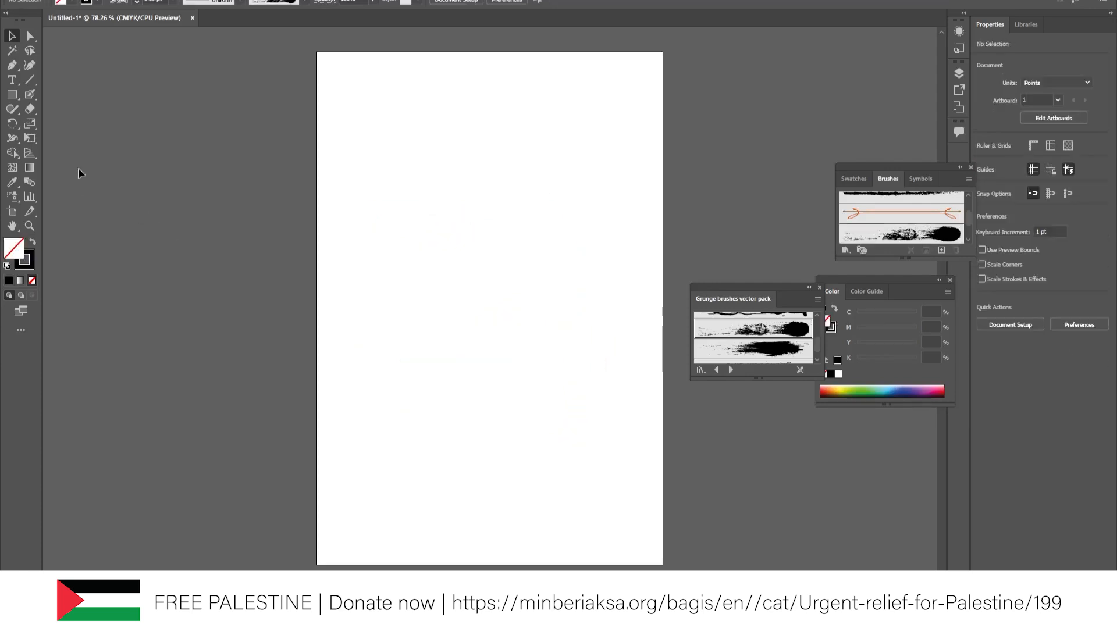
- Sketch a triangle near the artboard's centre and a circle below it with the Shaper tool
left_click(12, 109)
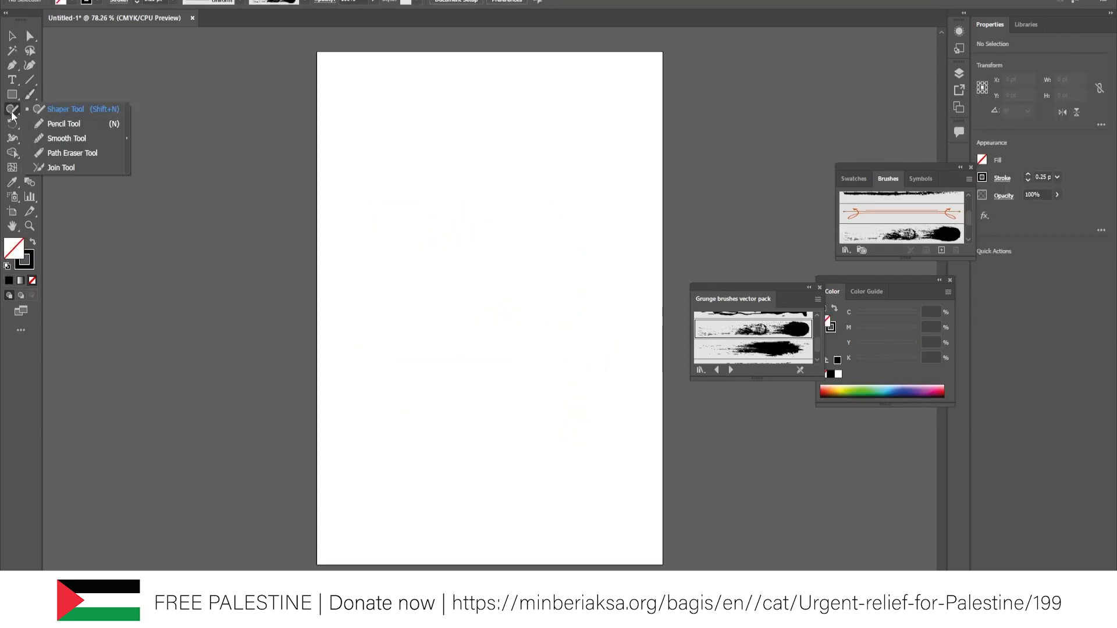
left_click(51, 115)
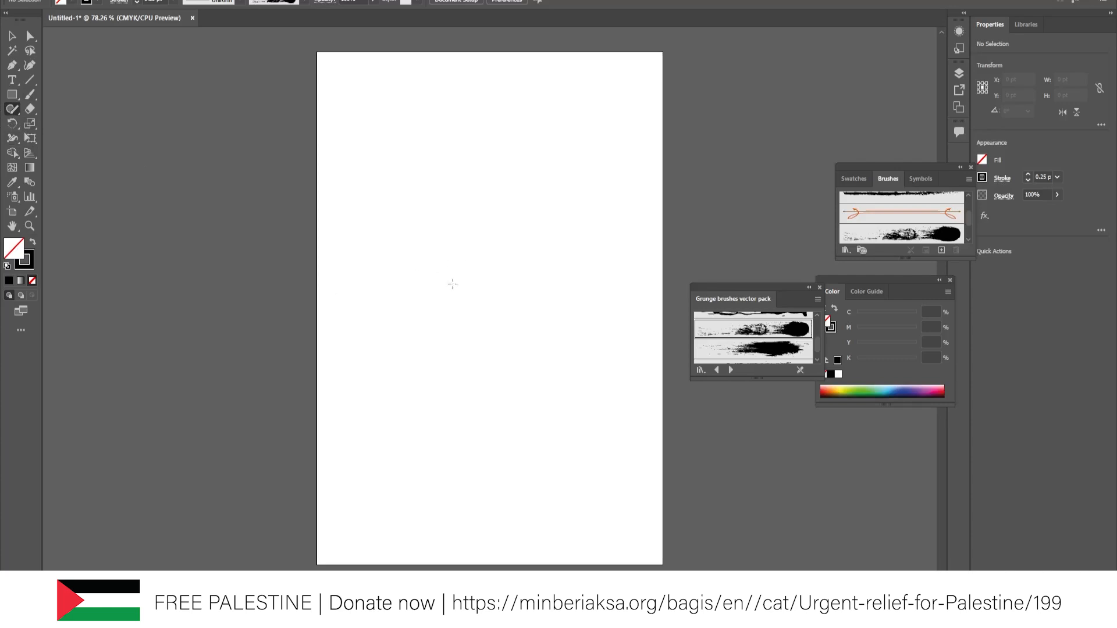
mouse_move(408, 311)
left_mouse_down()
mouse_move(446, 243)
mouse_move(483, 300)
left_mouse_up()
left_click_drag(413, 310, 411, 310)
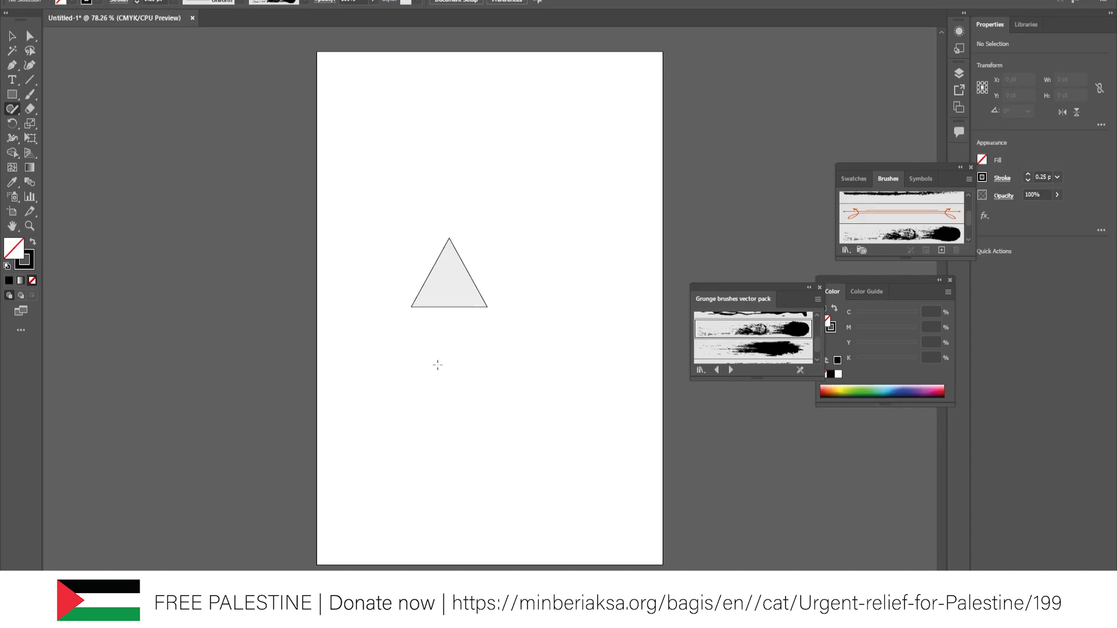
mouse_move(466, 351)
left_mouse_down()
mouse_move(436, 359)
mouse_move(428, 392)
mouse_move(472, 418)
mouse_move(502, 413)
mouse_move(516, 371)
mouse_move(497, 350)
mouse_move(452, 355)
left_mouse_up()
- Delete the Shaper triangle and circle from the artboard
left_click(13, 110)
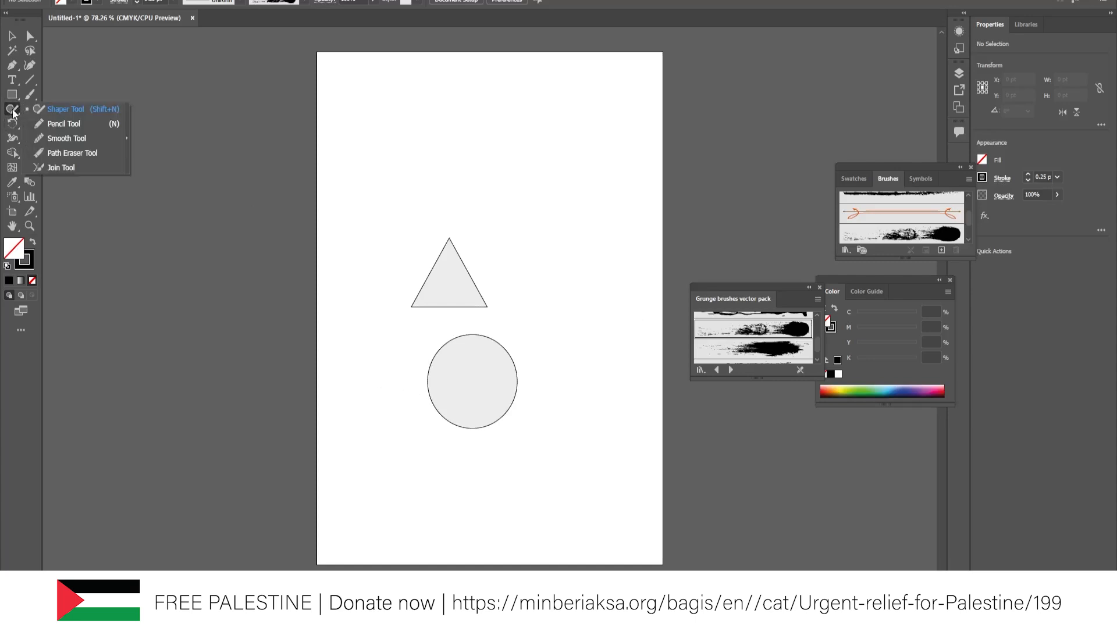
key("v")
key("ctrl+a")
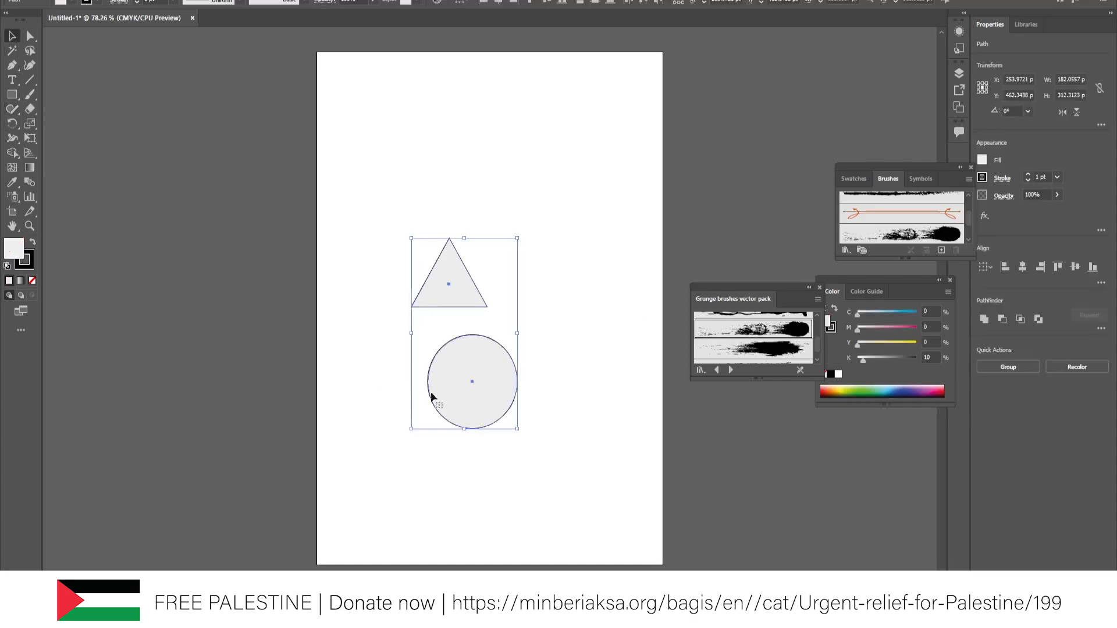
key("Delete")
- Draw a wavy vertical line about 57 × 496 pt down the middle of the artboard with the Pencil tool
left_click(16, 108)
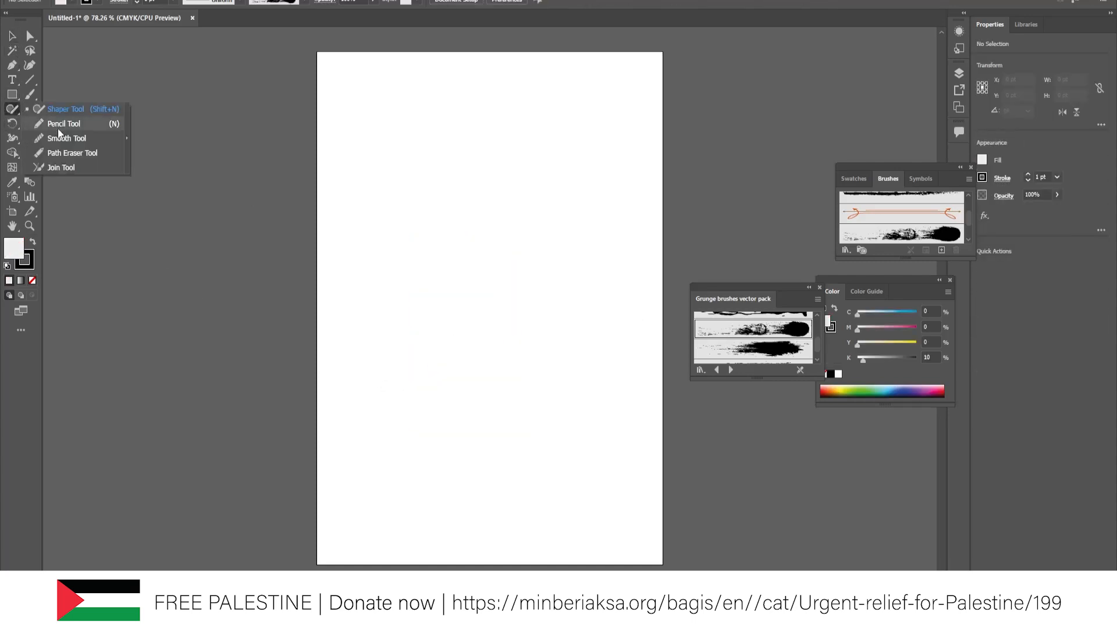
left_click(60, 128)
mouse_move(453, 149)
left_mouse_down()
mouse_move(449, 259)
mouse_move(477, 449)
left_mouse_up()
- Smooth the middle section of the wavy pencil line with the Smooth tool
left_click(12, 109)
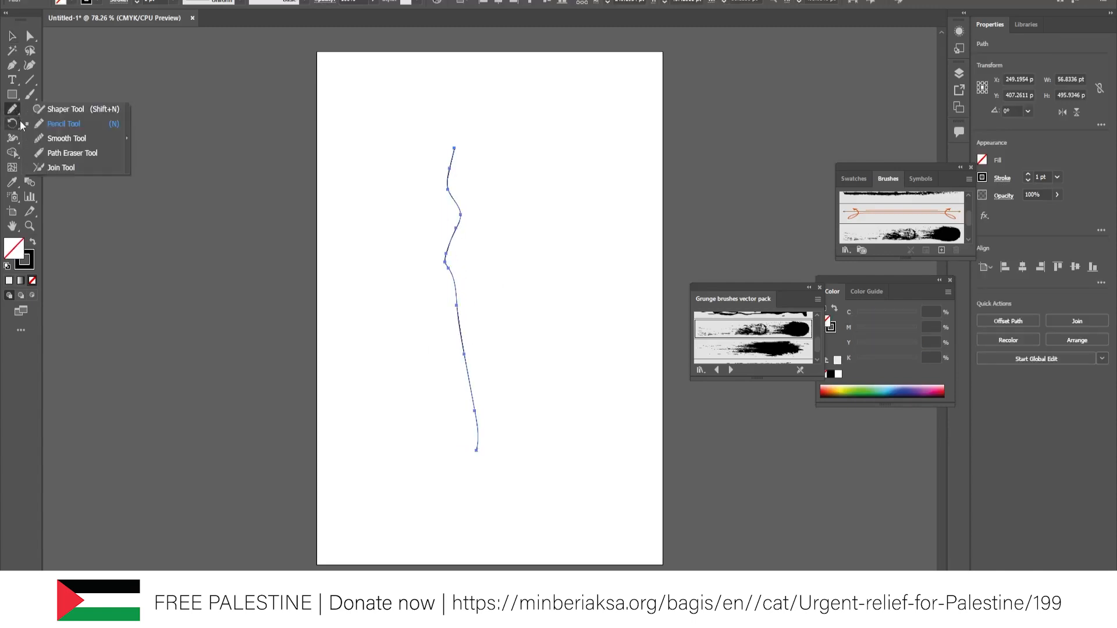
left_click(59, 138)
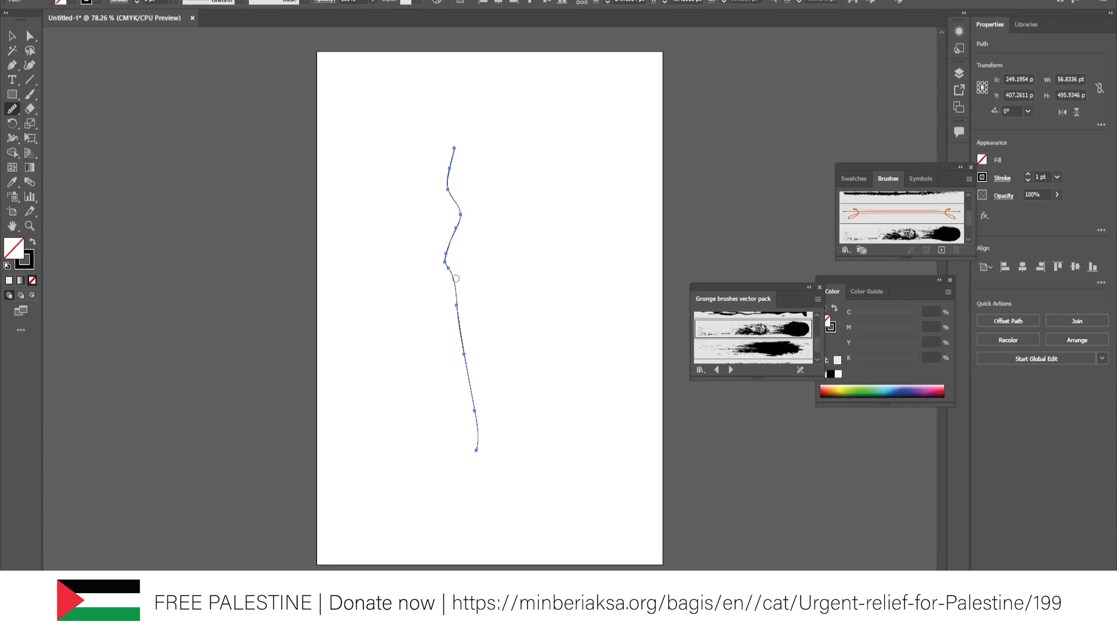
left_click_drag(455, 291, 439, 253)
- Erase two middle stretches of the pencil line with the Path Eraser tool, splitting it into three pieces
left_click(13, 110)
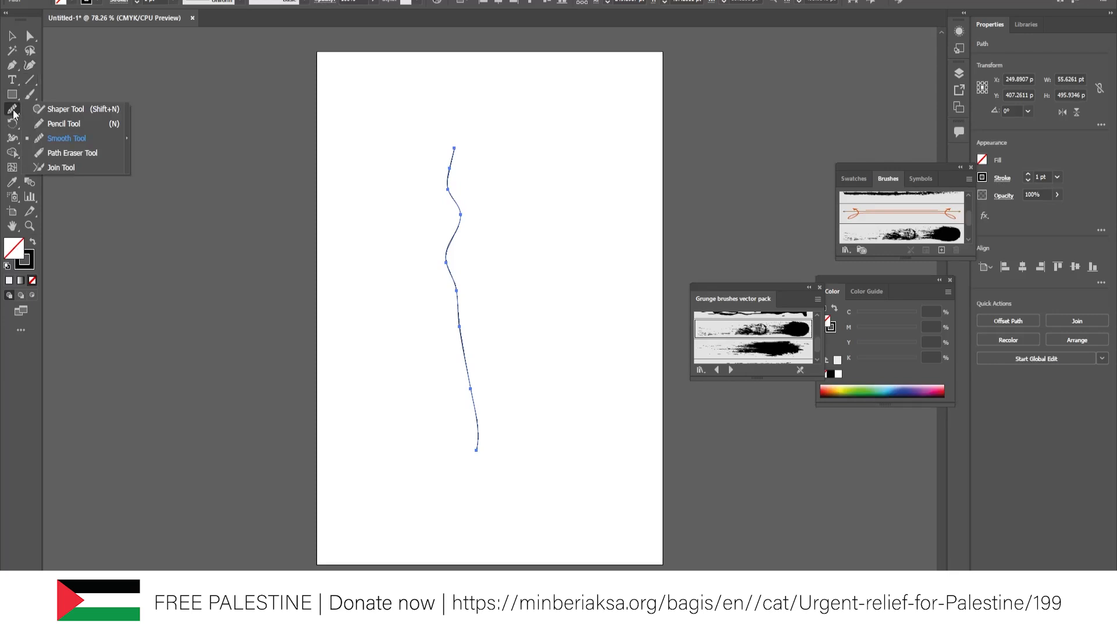
left_click(47, 154)
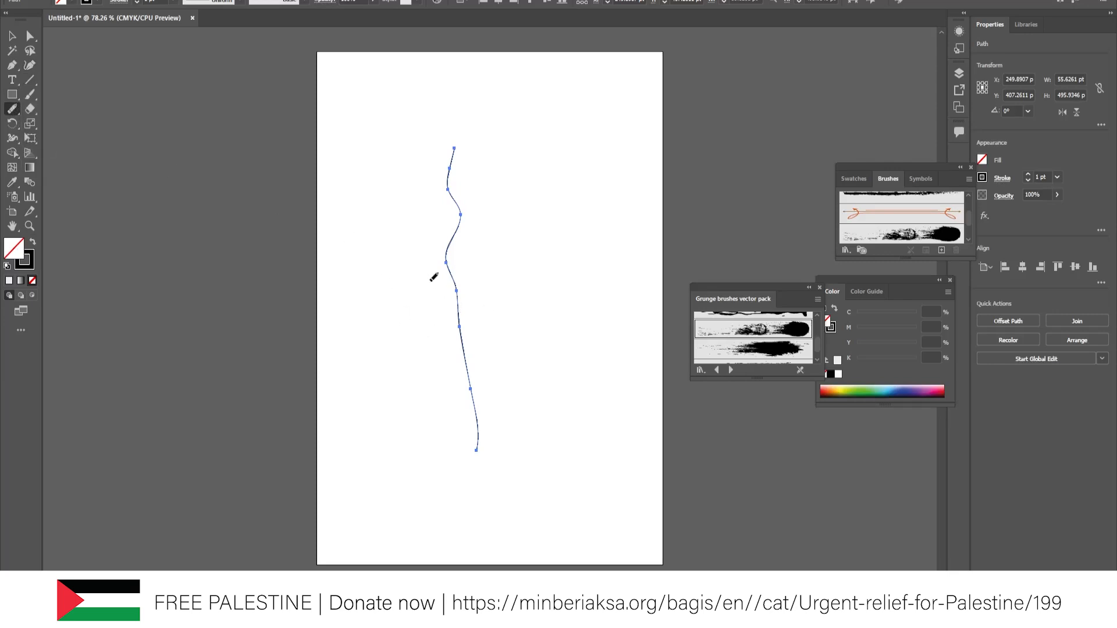
mouse_move(460, 336)
left_mouse_down()
mouse_move(474, 291)
mouse_move(448, 231)
left_mouse_up()
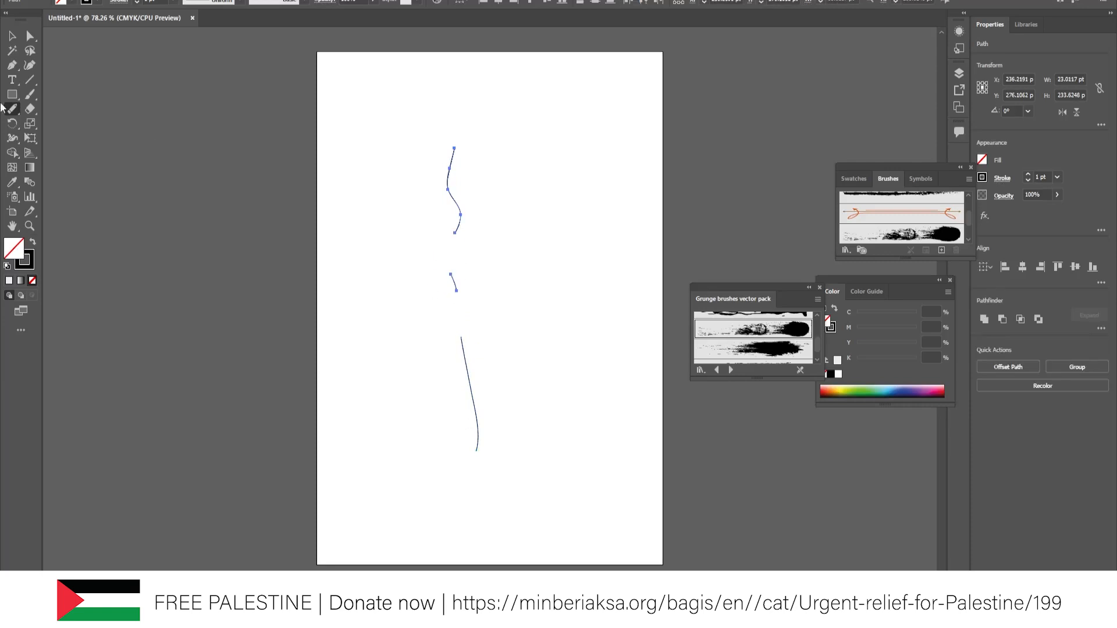
- Delete all remaining pencil line pieces from the artboard
left_click(12, 37)
key("ctrl+a")
key("Delete")
- Draw two slanted pencil lines whose upper ends cross in a peak, about 230 × 187 pt overall, and select both
left_click_drag(12, 109, 58, 168)
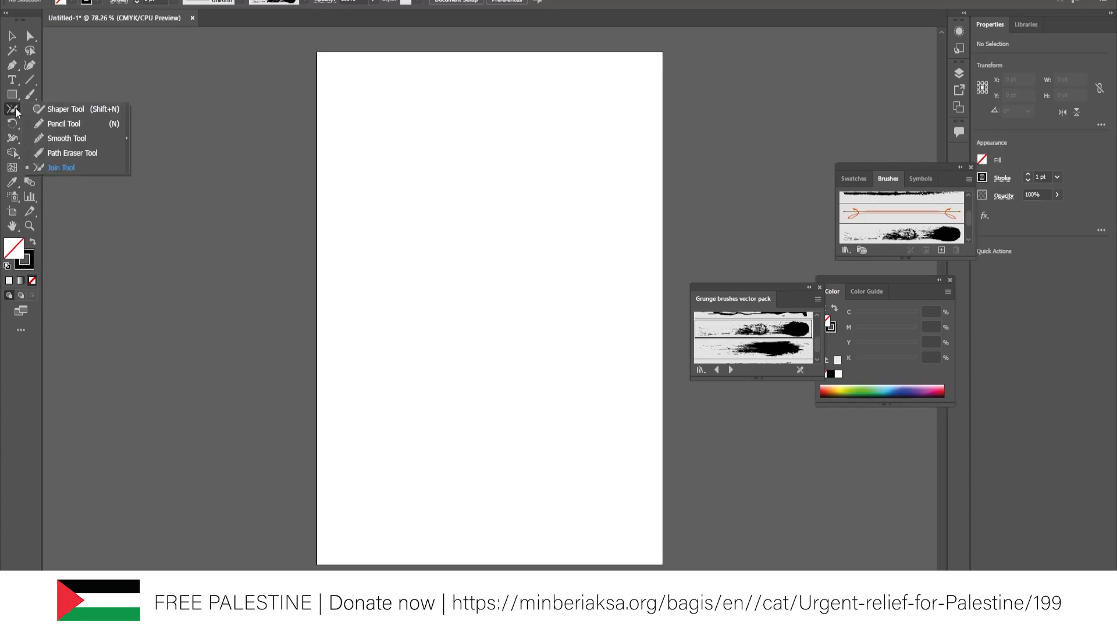
left_click(61, 123)
mouse_move(398, 347)
left_mouse_down()
mouse_move(484, 235)
mouse_move(531, 342)
left_mouse_up()
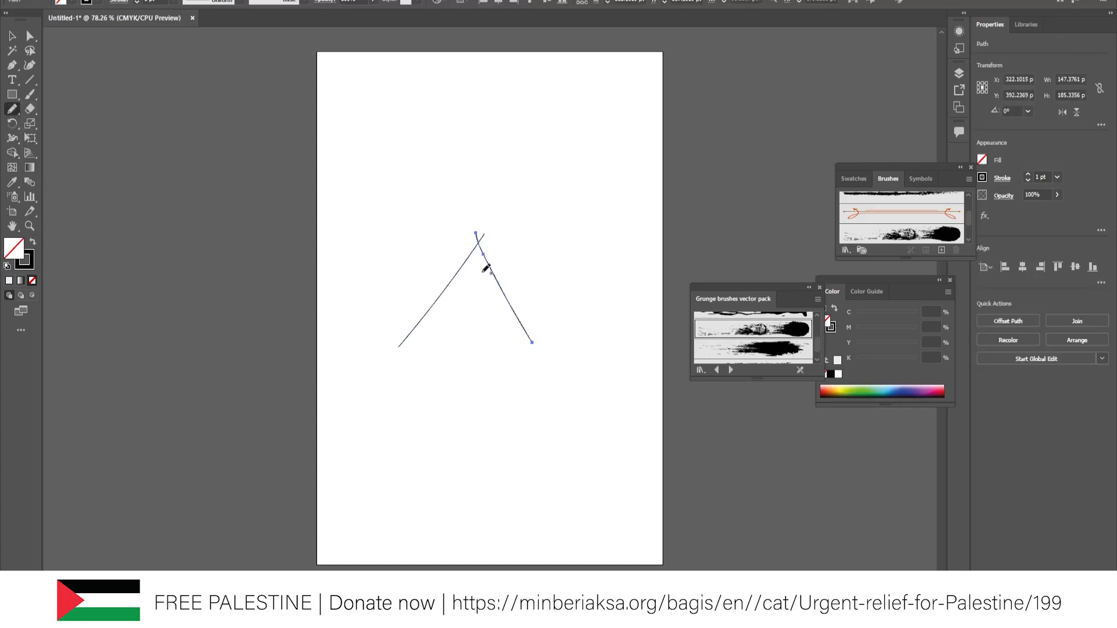
left_click(12, 36)
mouse_move(397, 203)
left_mouse_down()
mouse_move(512, 226)
mouse_move(586, 305)
left_mouse_up()
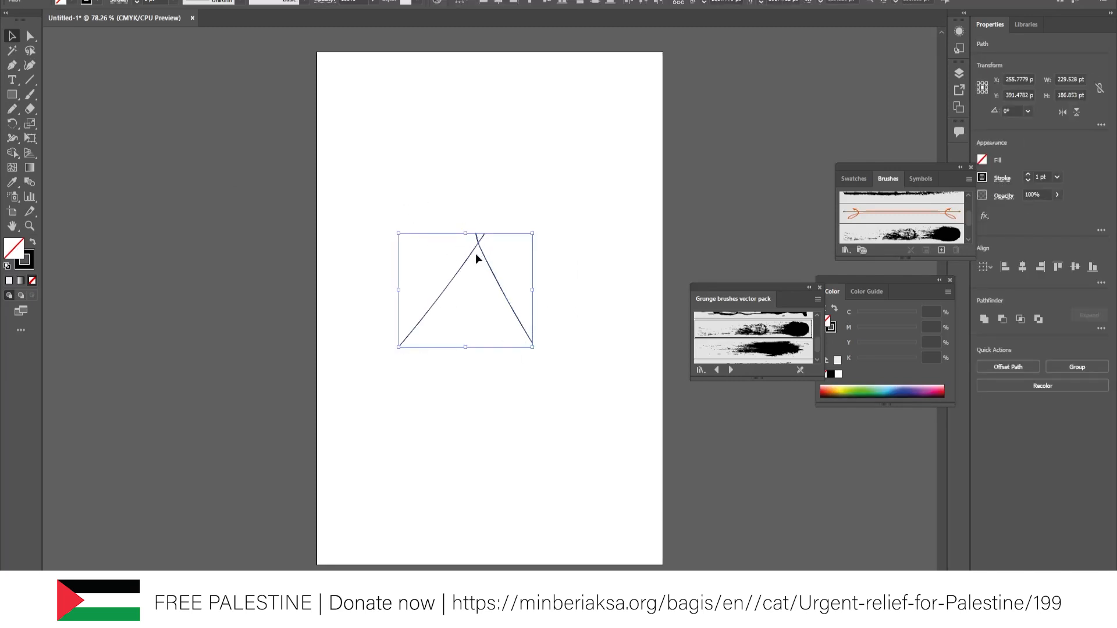
- Join the two slanted pencil lines at their crossing upper ends into a clean peak with the Join tool
left_click(12, 113)
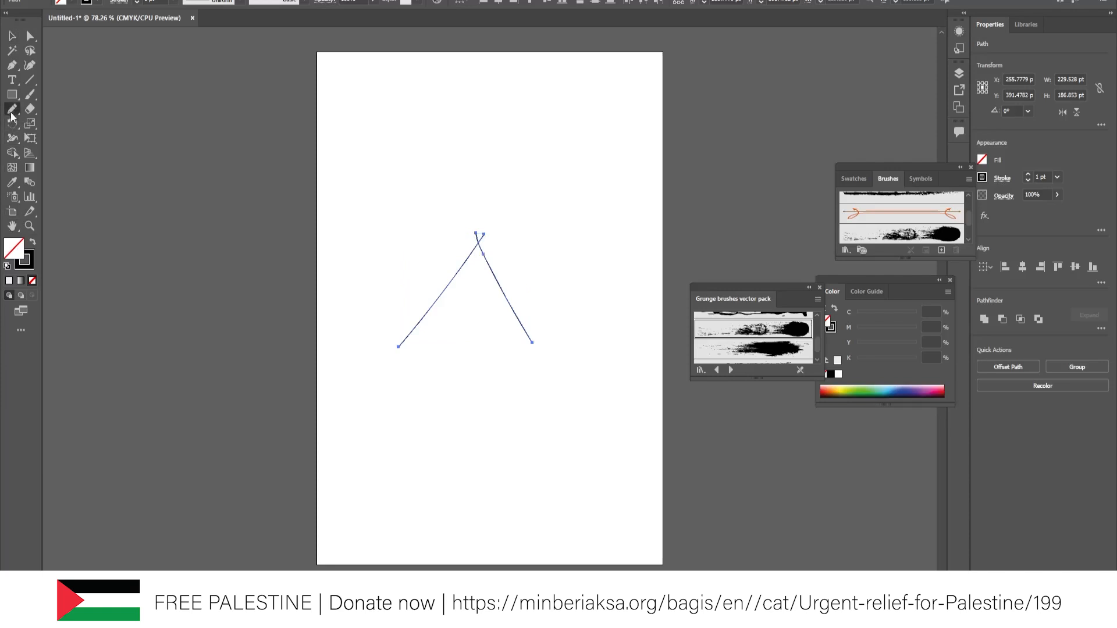
left_click(12, 114)
left_click(53, 169)
mouse_move(487, 253)
left_mouse_down()
mouse_move(472, 221)
mouse_move(497, 237)
mouse_move(490, 253)
mouse_move(476, 247)
left_mouse_up()
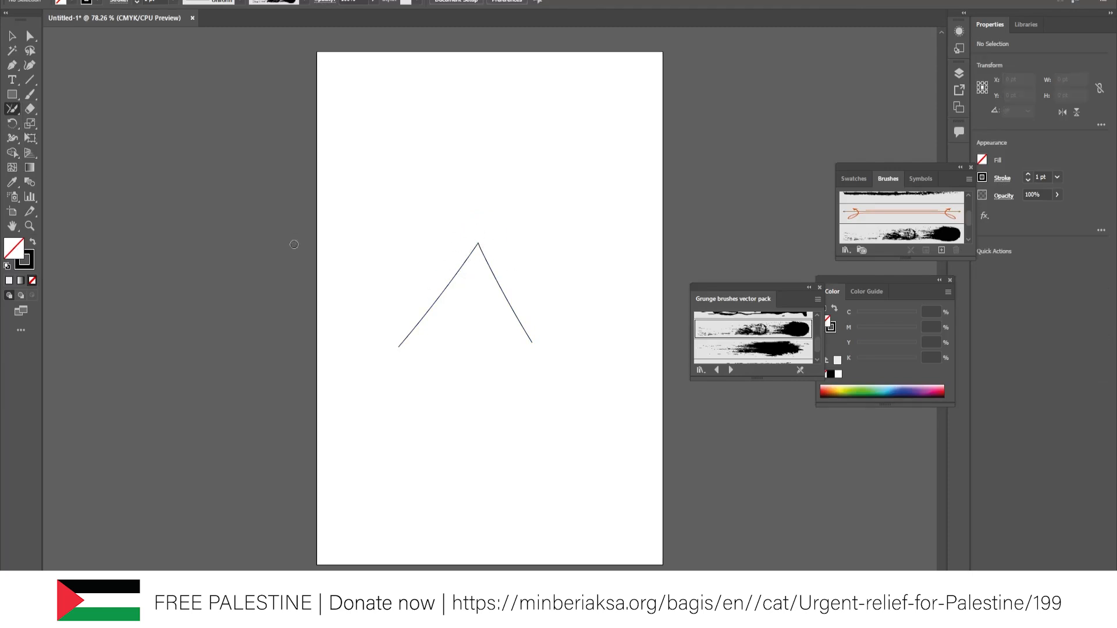
- Select the joined peak line and delete it from the artboard
left_click(13, 36)
left_click_drag(359, 205, 574, 410)
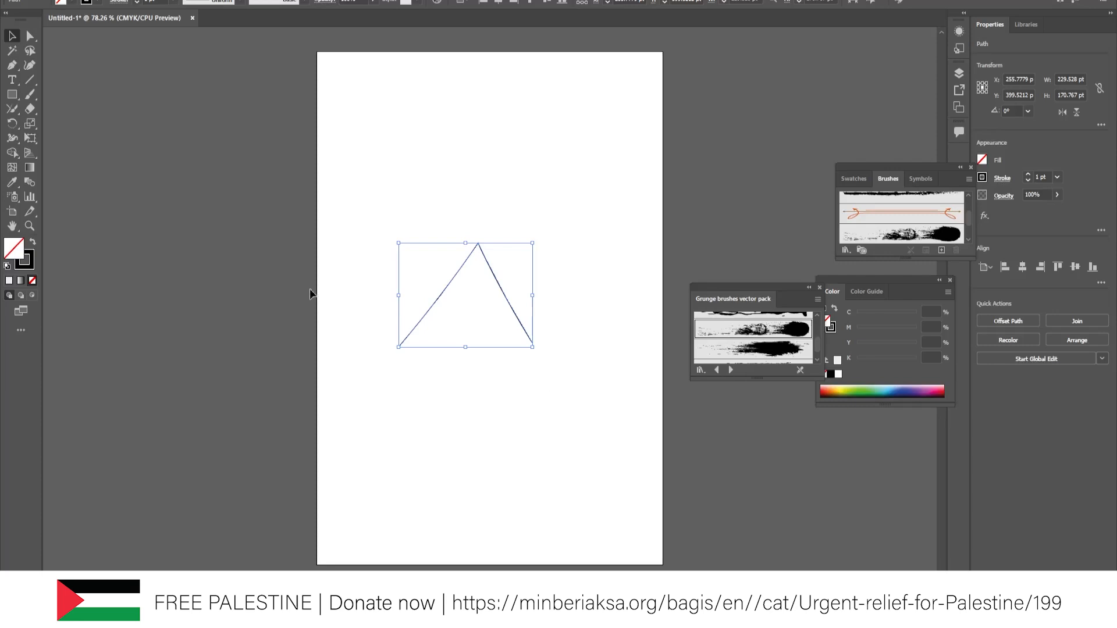
key("Delete")
- Draw a rectangle about 165 × 204 pt near the upper middle of the artboard
right_click(12, 109)
left_click(50, 124)
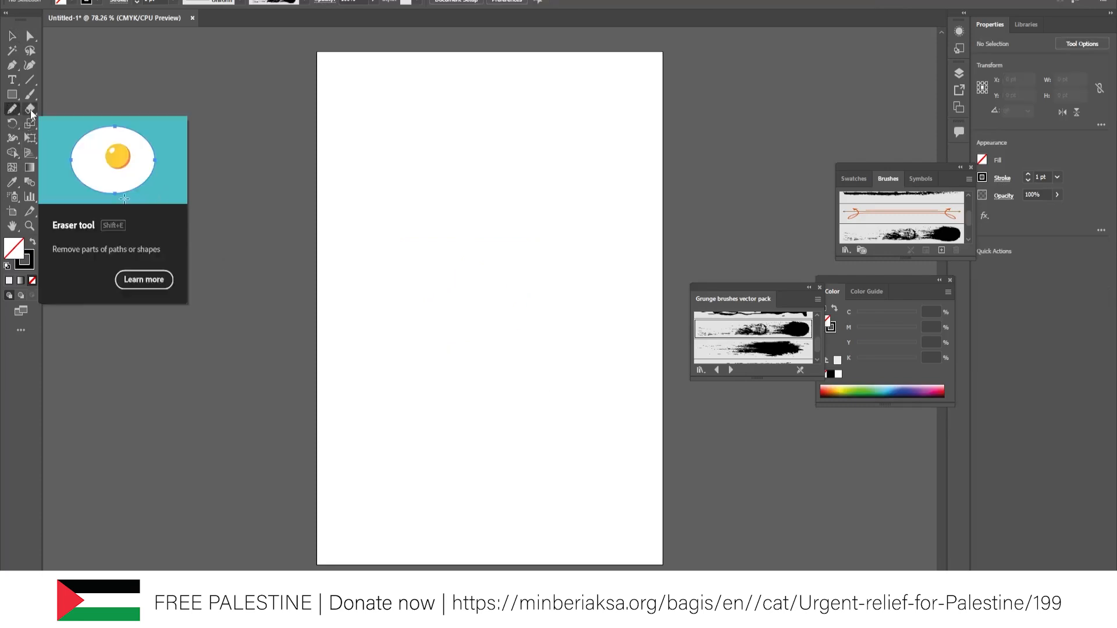
key("m")
left_click_drag(431, 196, 527, 320)
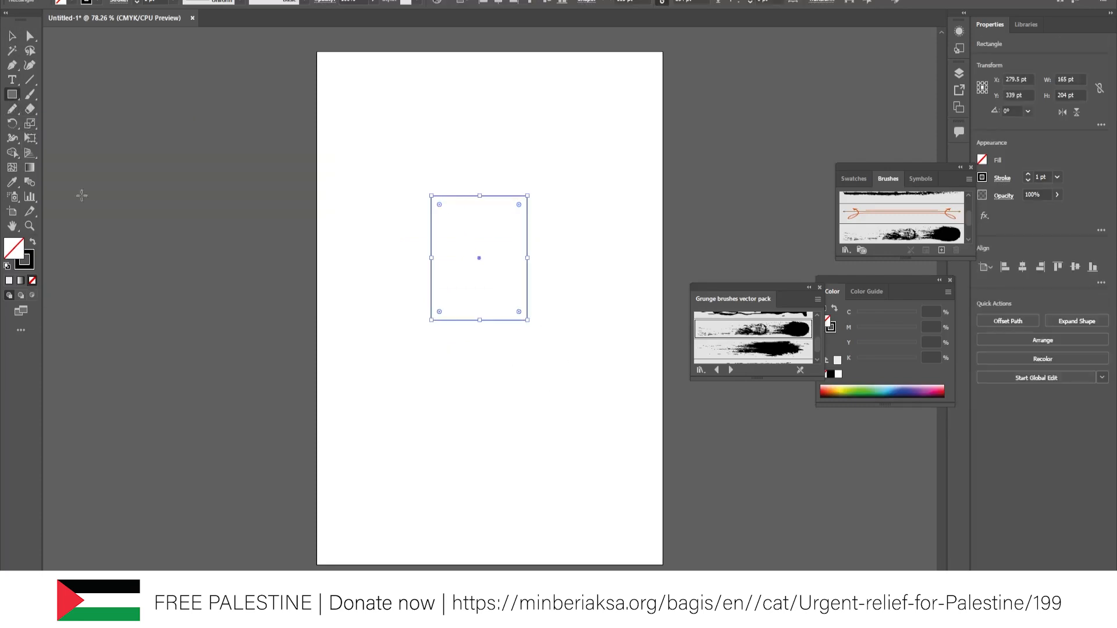
- Erase the lower-left part of the rectangle with the Eraser tool, leaving a scalloped curved edge
right_click(30, 109)
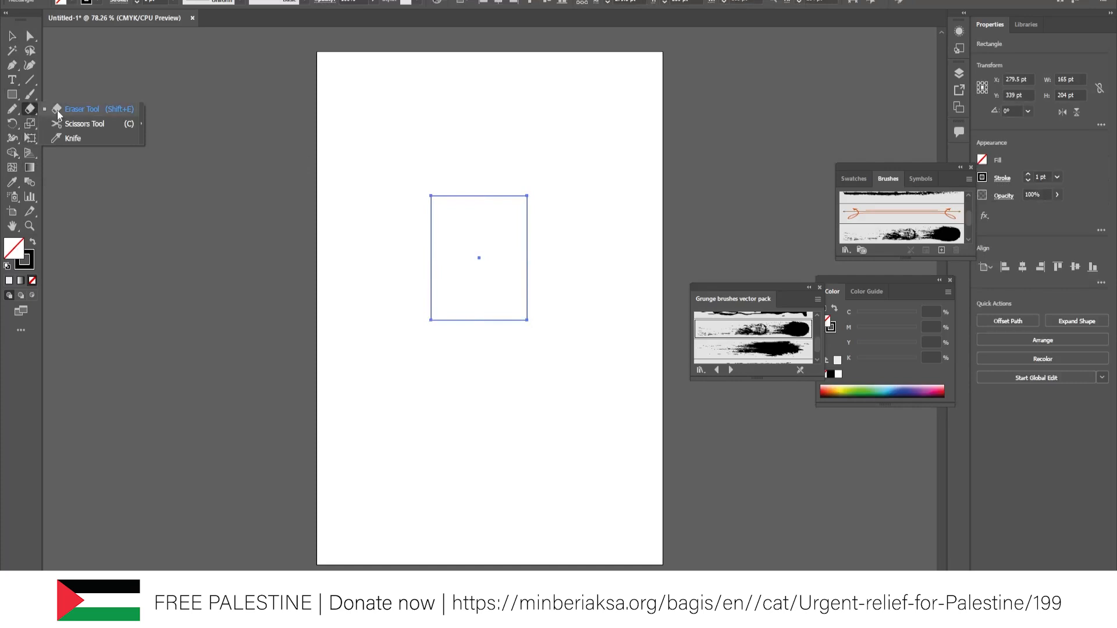
left_click(57, 110)
left_click(12, 109)
left_click(30, 109)
left_click_drag(435, 293, 427, 304)
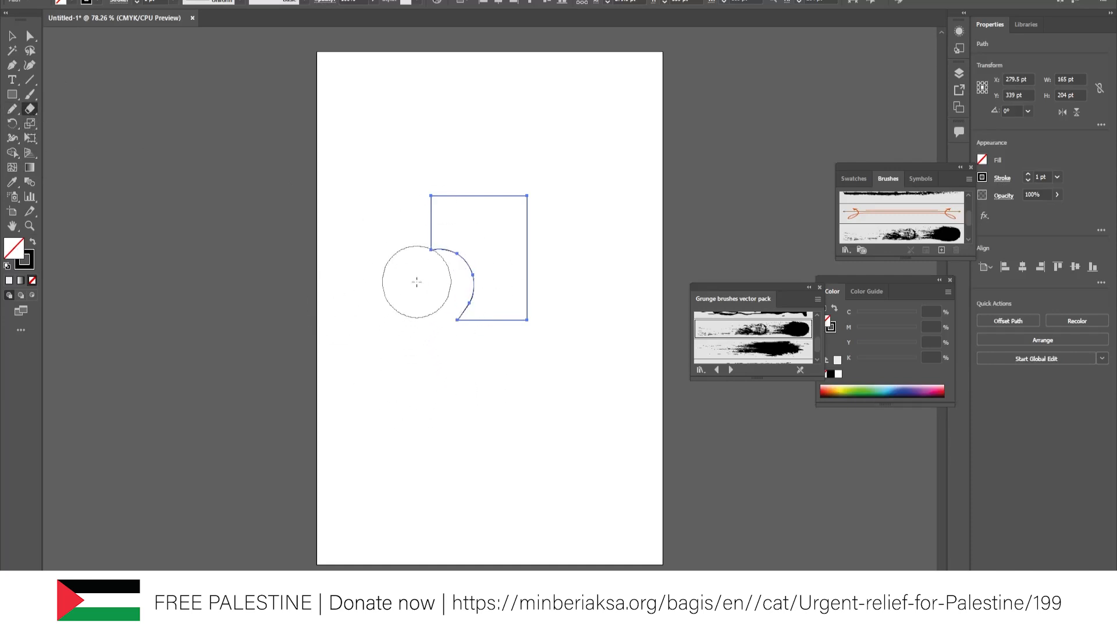
mouse_move(426, 367)
left_mouse_down()
mouse_move(459, 317)
mouse_move(457, 385)
left_mouse_up()
- Cut the shape's curved edge and straight right edge at the same height with the Scissors tool, and delete the separated lower piece
right_click(30, 110)
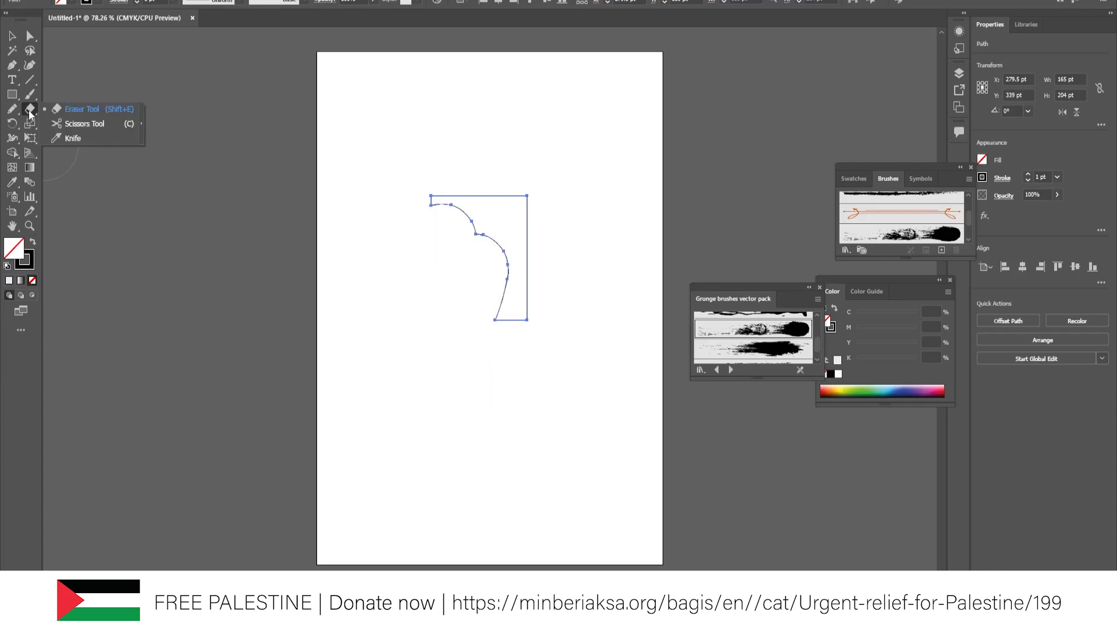
left_click(63, 124)
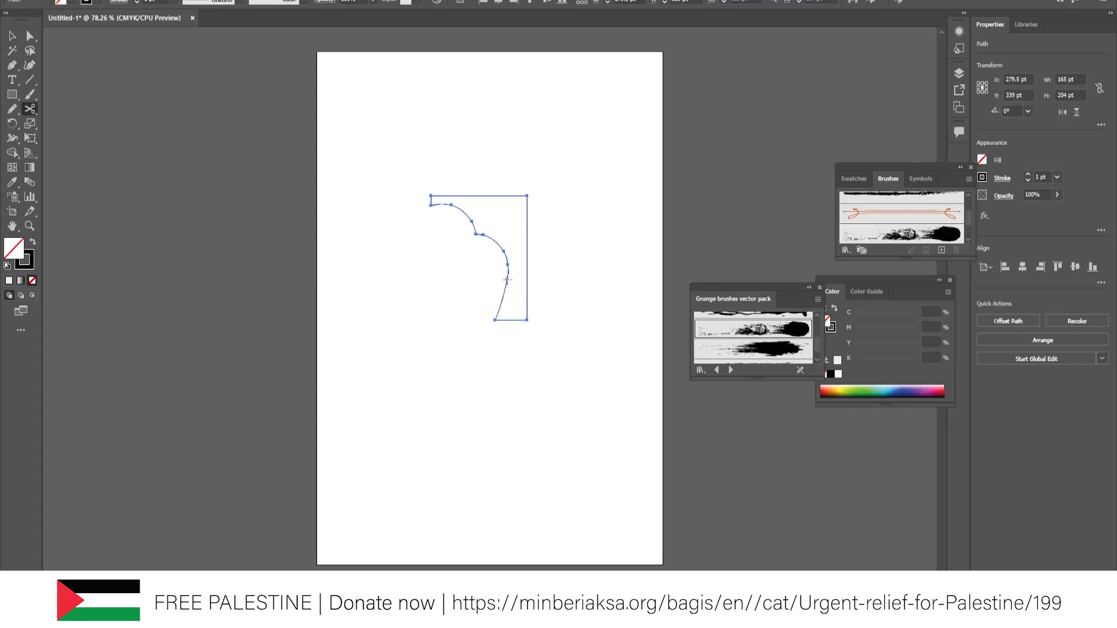
left_click(507, 279)
left_click(527, 278)
left_click(12, 36)
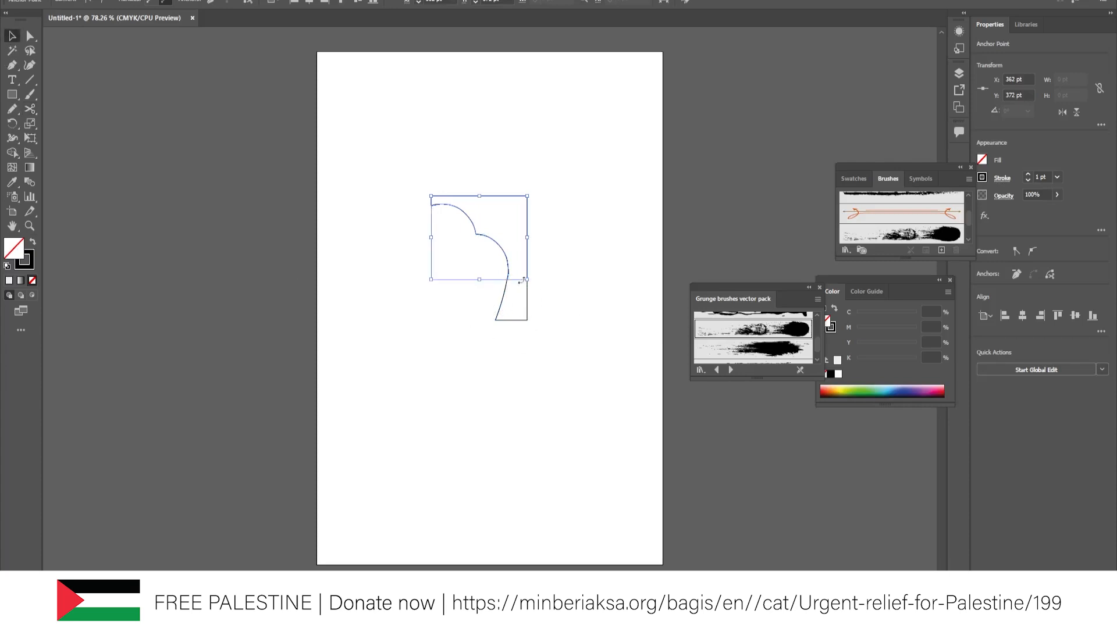
left_click(526, 311)
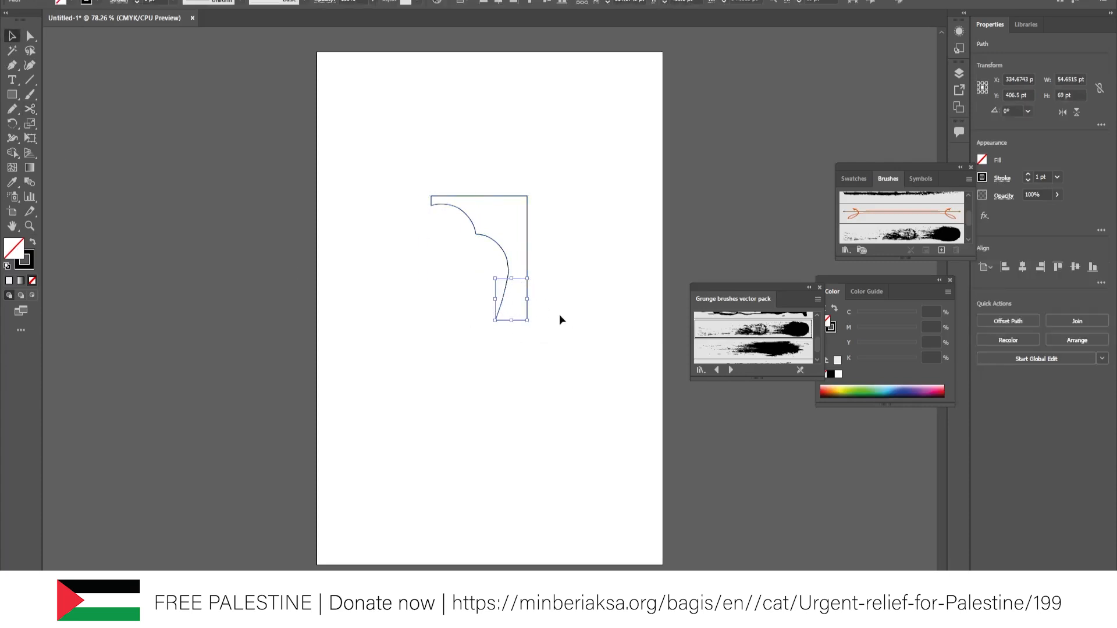
key("Delete")
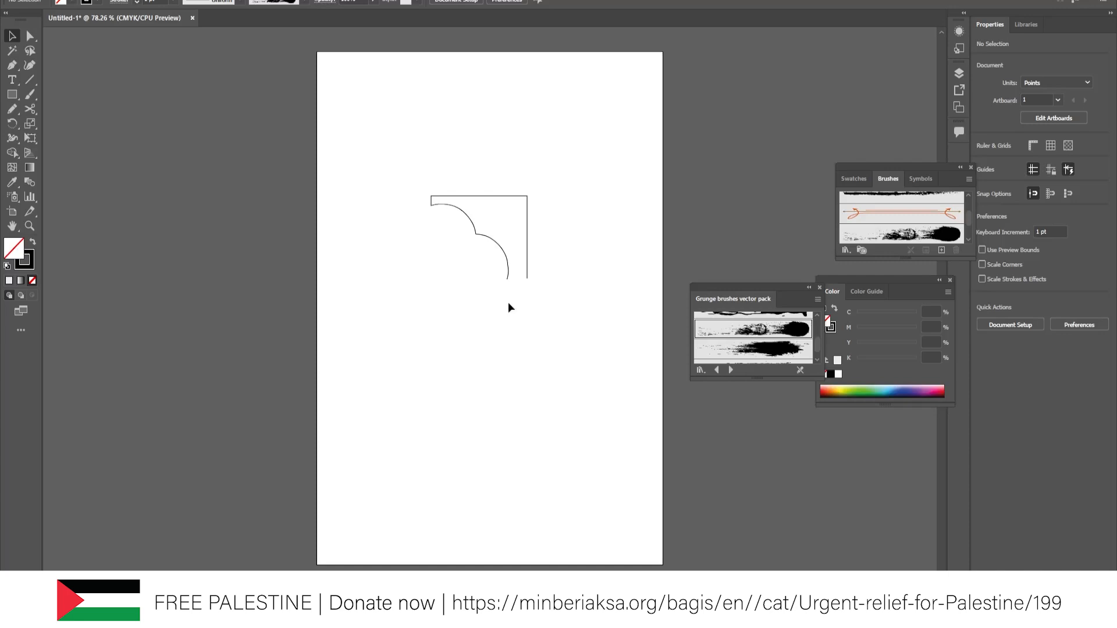
- Delete the remaining cut shape so the artboard is empty
left_click(30, 109)
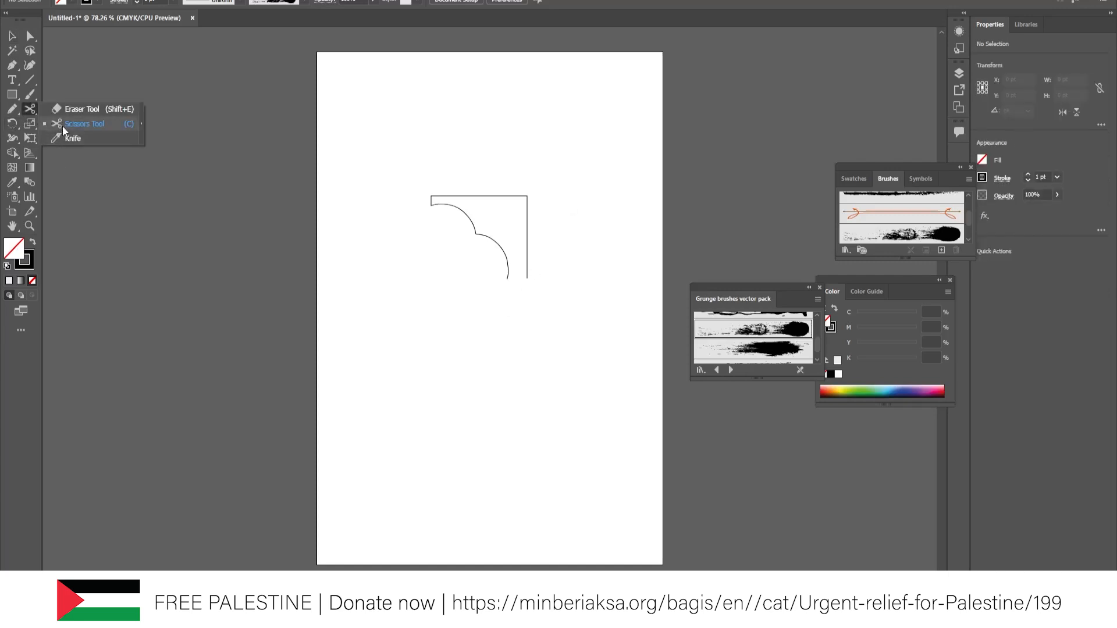
left_click(12, 37)
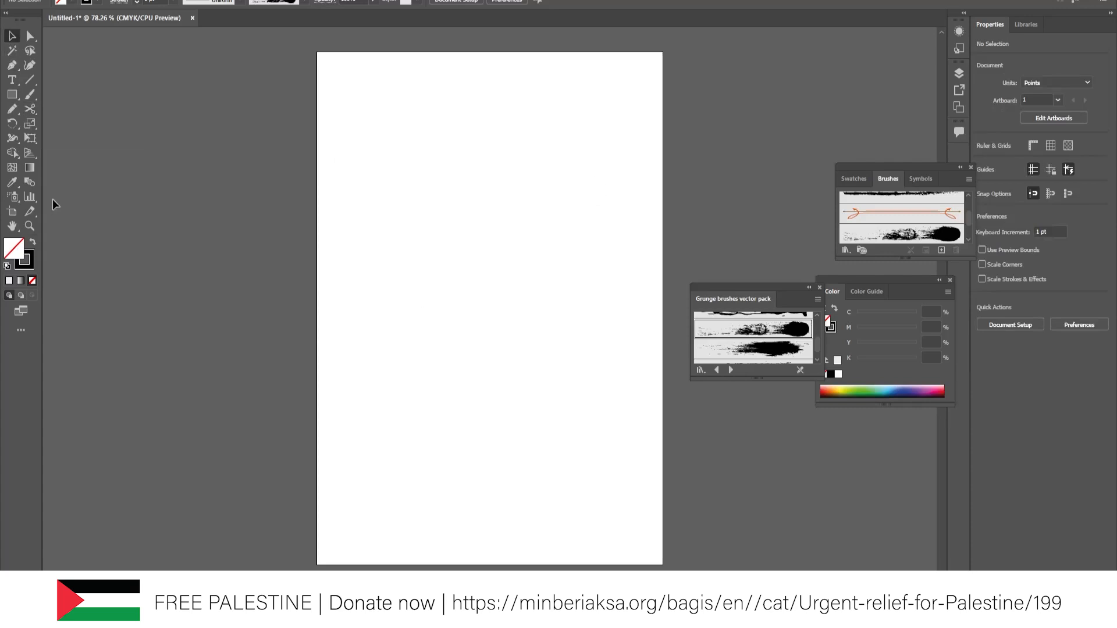
left_click(31, 109)
left_click(60, 124)
- Draw a circle about 277 pt in diameter in the upper-left part of the artboard with the Ellipse tool
left_click(13, 94)
key("l")
left_click_drag(412, 223, 467, 241)
left_click(12, 37)
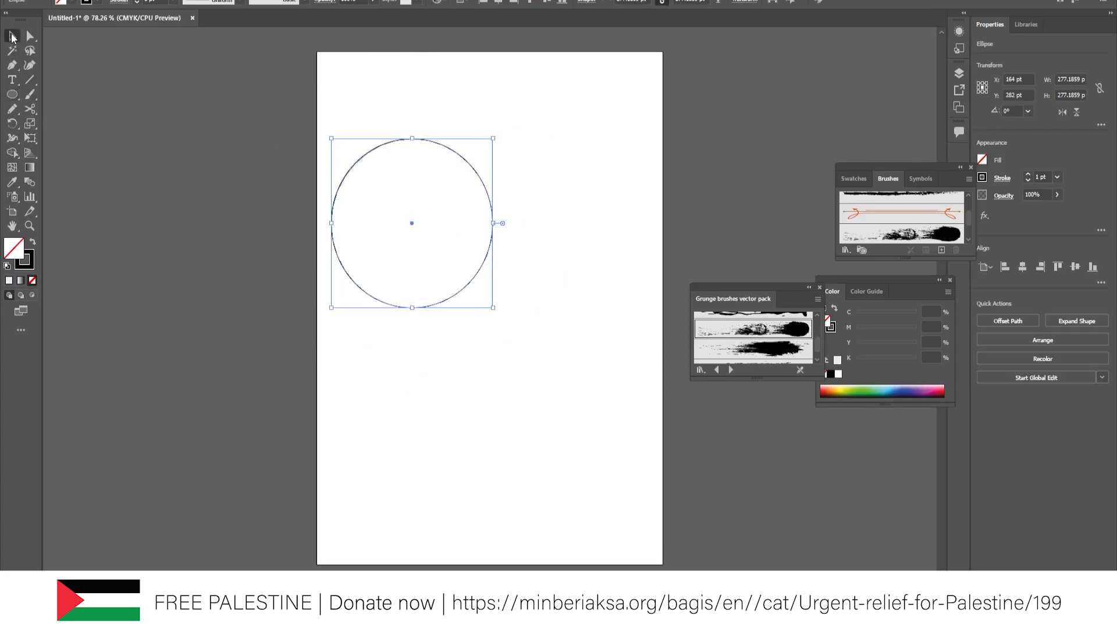
- Move the circle toward the artboard's middle and slice it horizontally through its centre with the Knife tool
left_click_drag(464, 300, 515, 388)
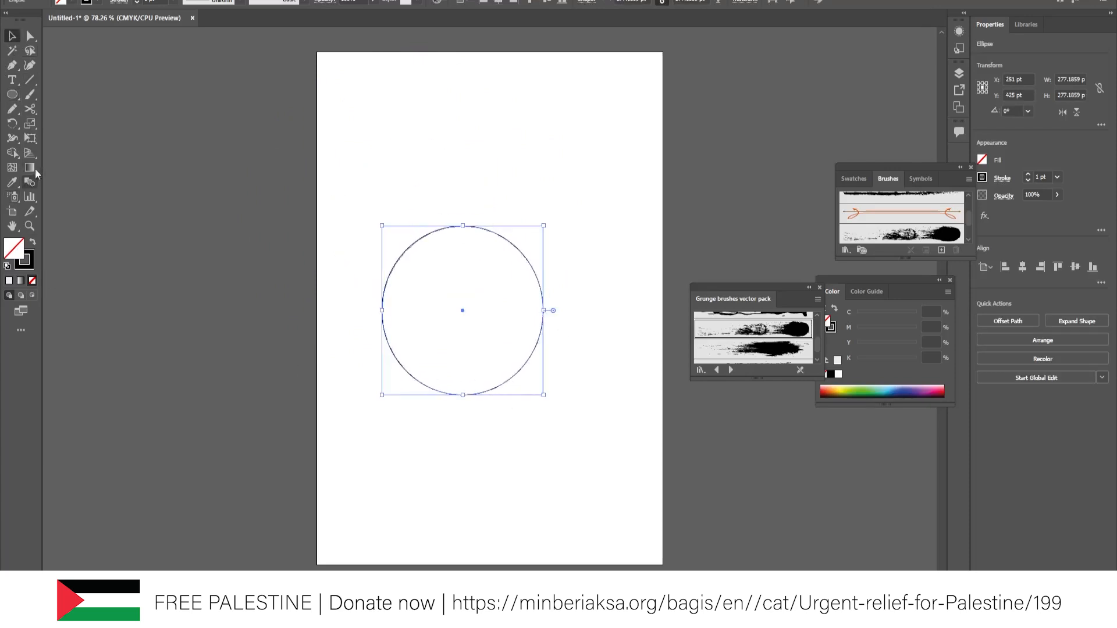
left_click_drag(31, 109, 56, 138)
left_click_drag(356, 306, 605, 314)
- Move the upper half-circle upward, and undo back to the uncut circle at its original position
left_click(12, 36)
left_click_drag(390, 307, 389, 251)
key("ctrl+z")
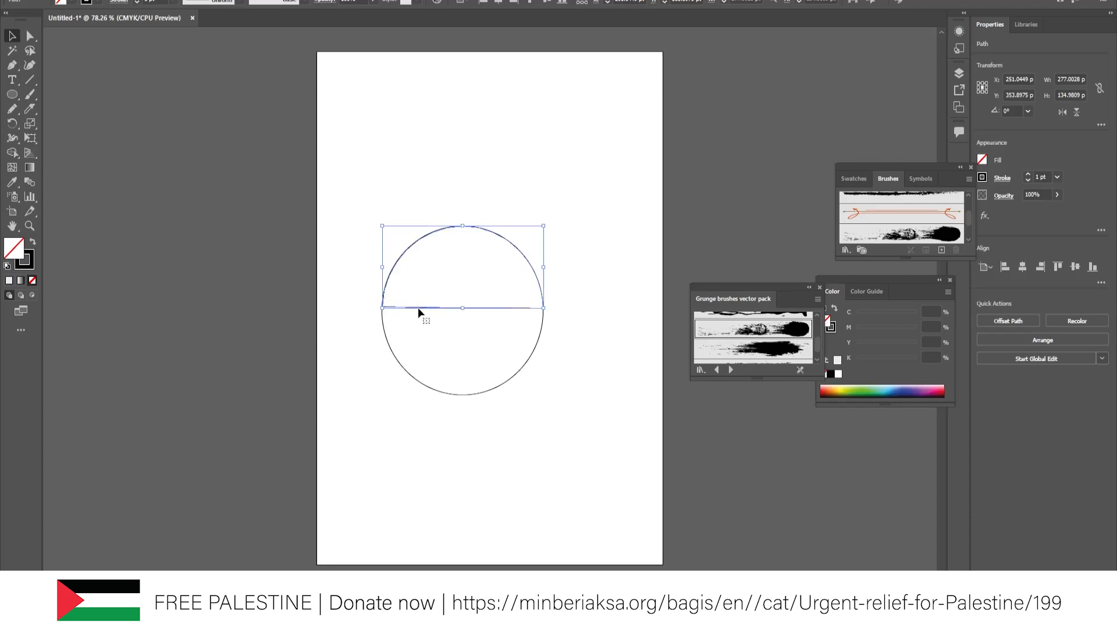
left_click(648, 379)
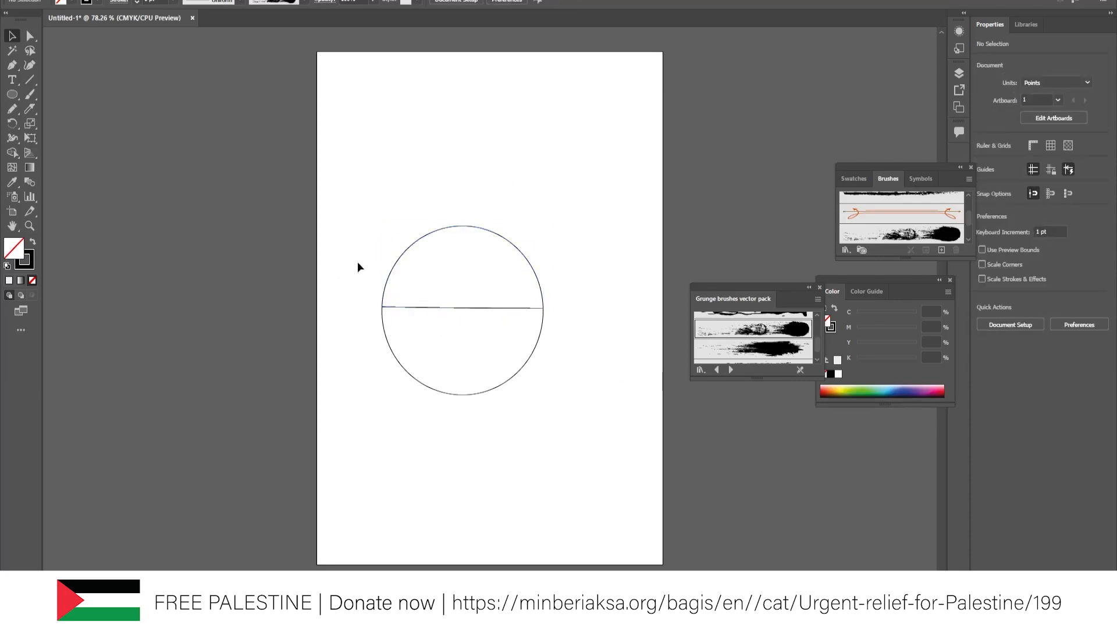
key("ctrl+z")
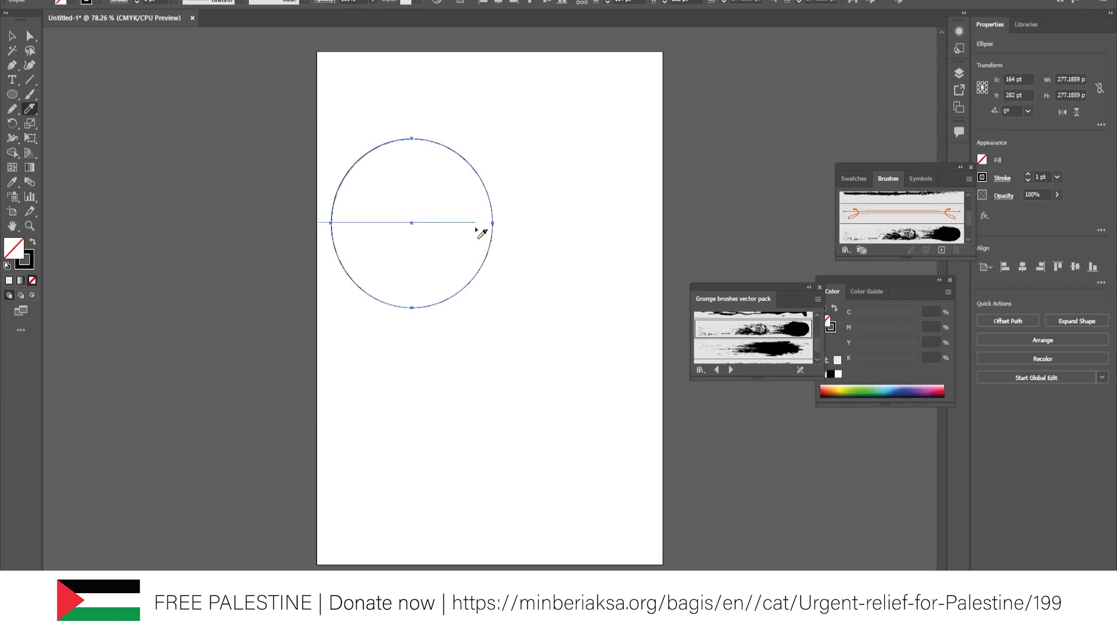
- Slice the circle with a straight horizontal cut through its centre using the Knife tool, and delete all the resulting pieces
left_click_drag(476, 230, 512, 228)
left_click(12, 36)
left_click(336, 159)
left_click_drag(329, 130, 505, 173)
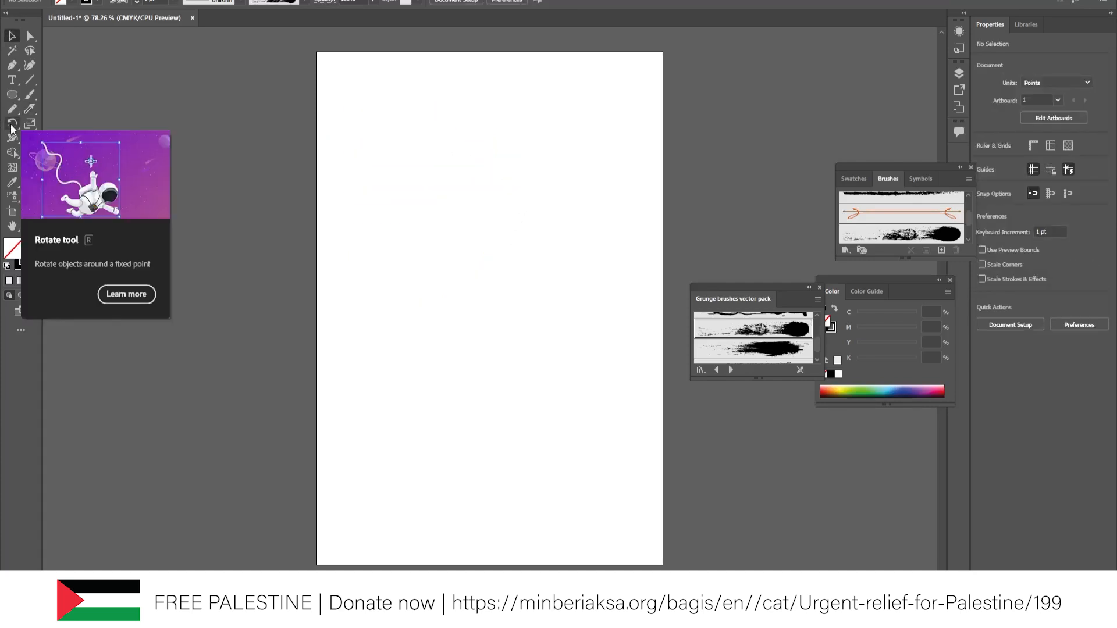
- Draw a closed narrow petal with a flat base, curved sides and a pointed top with the Pen tool
left_click(12, 65)
left_click(435, 277)
left_click(464, 278)
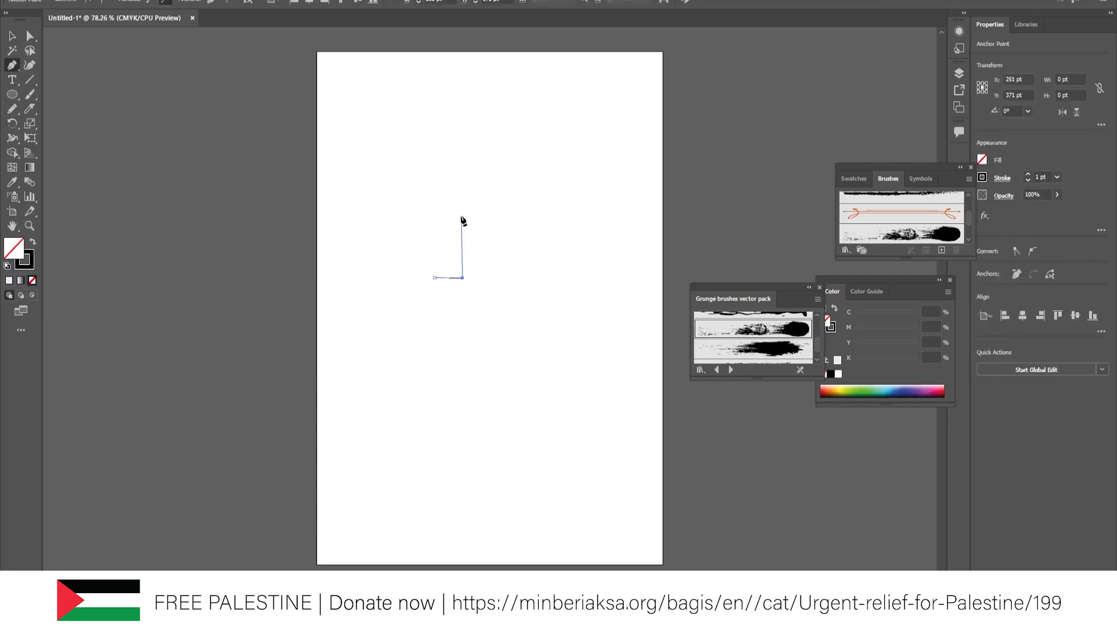
left_click_drag(457, 172, 443, 133)
left_click_drag(435, 278, 435, 355)
key("v")
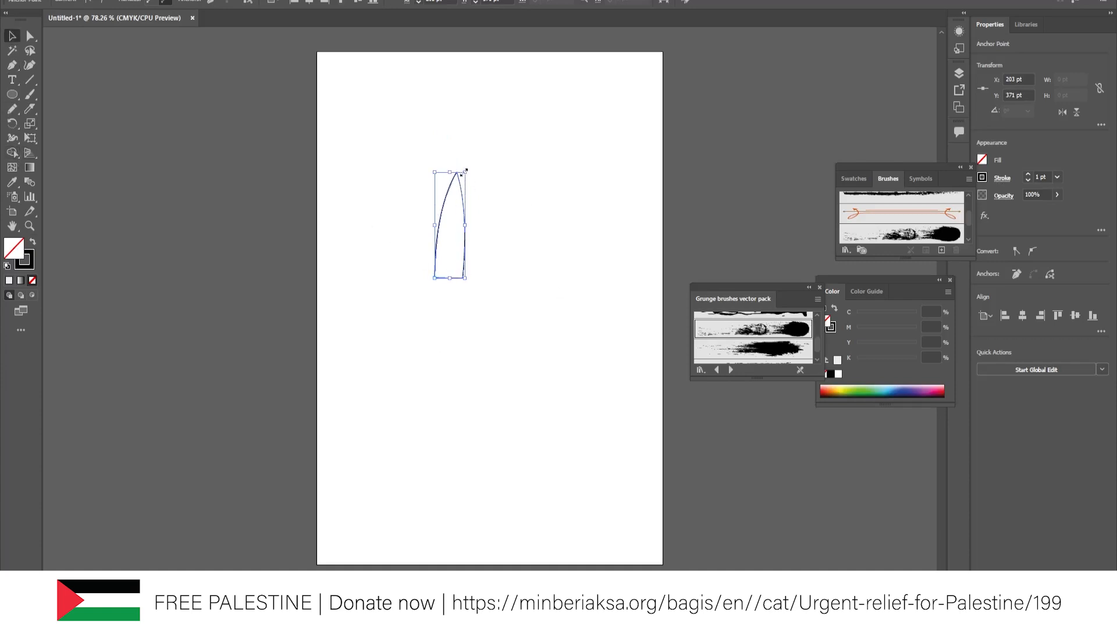
- Create a copy of the petal rotated about 18° clockwise around a point just below its base with the Rotate tool
left_click(13, 125)
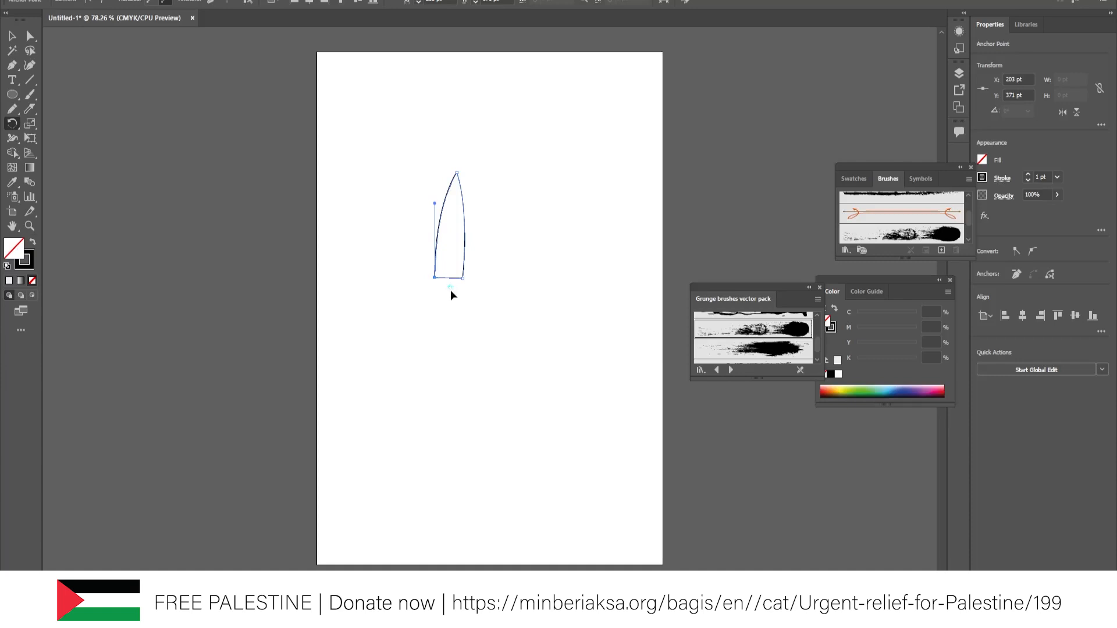
left_click_drag(463, 251, 488, 254)
key("ctrl+z")
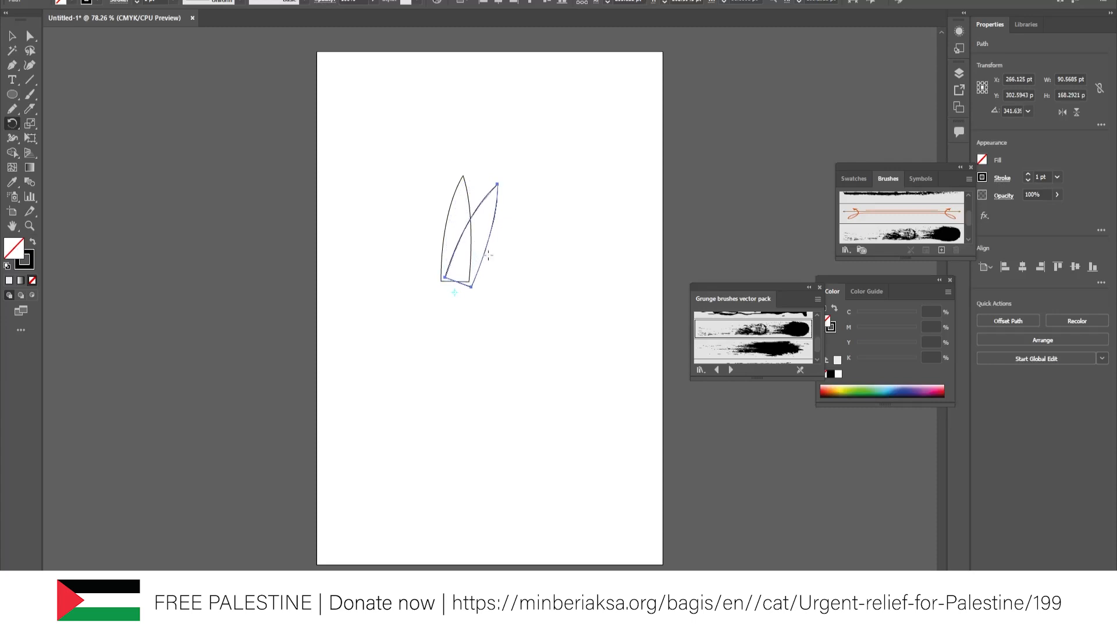
- Repeat the rotated copy with Transform Again until the petals form a full circular flower
key("ctrl+d")
key("ctrl+d")
key("ctrl+d")
key("ctrl+d")
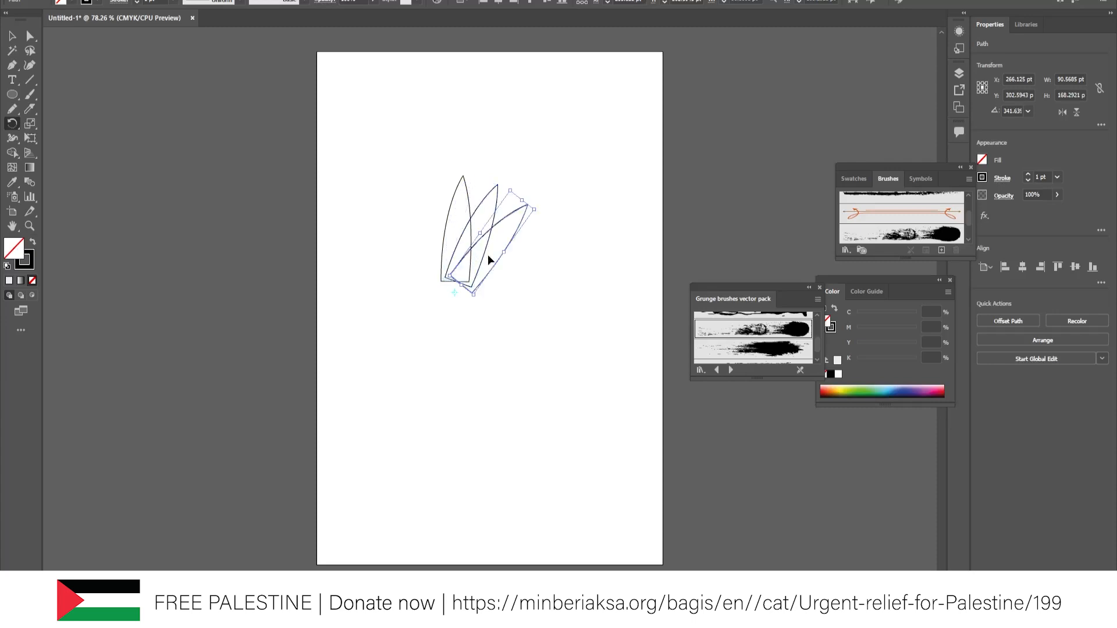
key("ctrl+d")
key("ctrl+d")
key("ctrl+d")
key("ctrl+d")
key("ctrl+d")
key("ctrl+d")
key("ctrl+d")
key("ctrl+d")
key("ctrl+d")
key("ctrl+d")
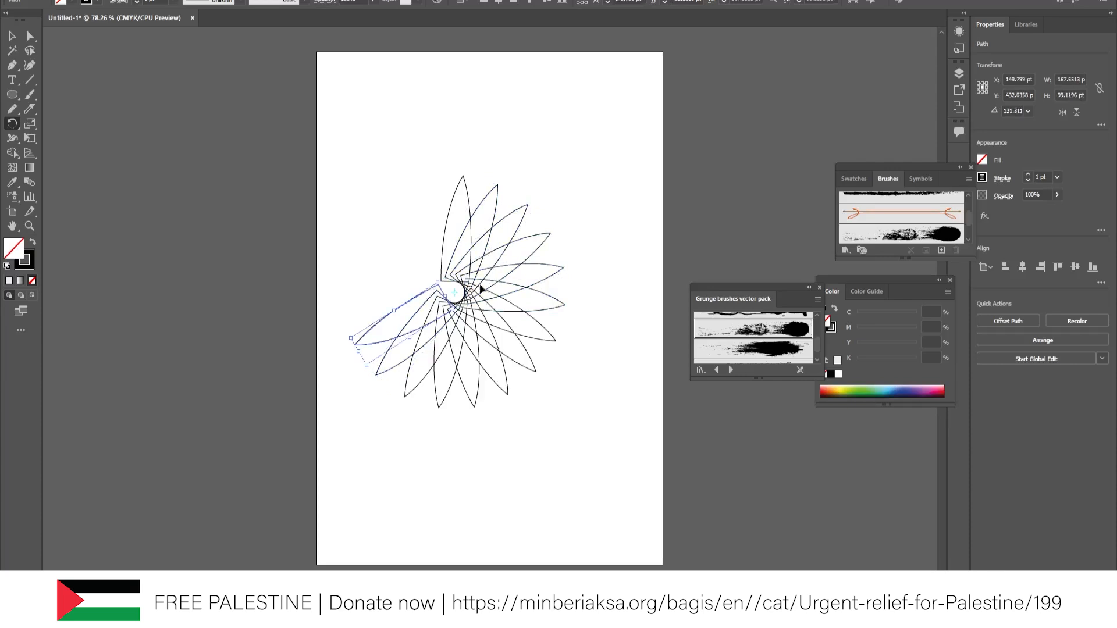
key("ctrl+d")
key("ctrl+d")
key("ctrl+d")
key("ctrl+d")
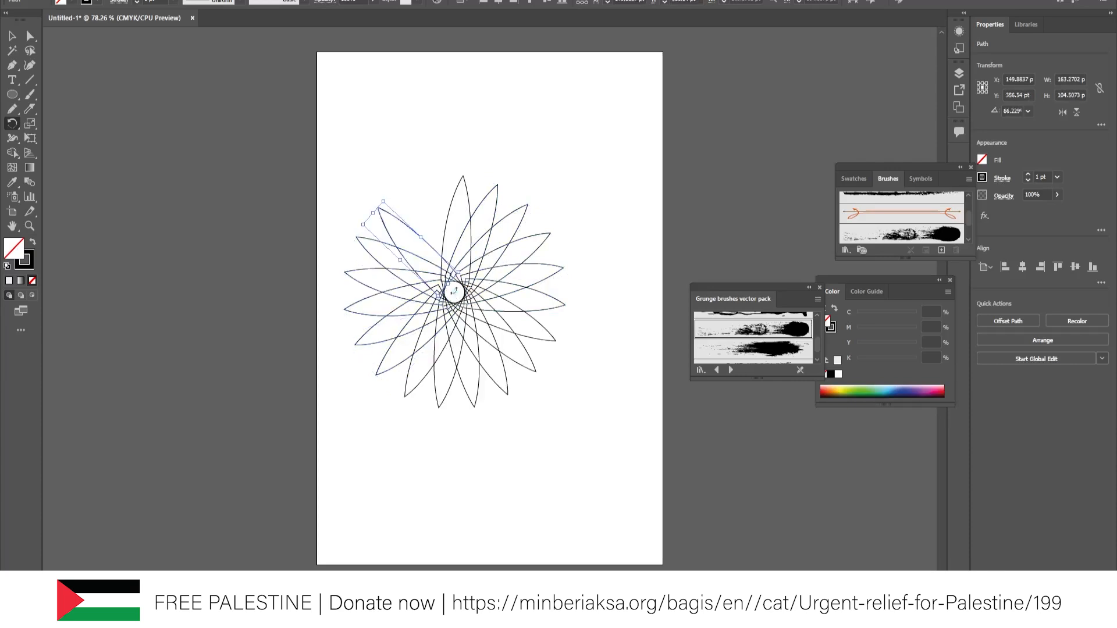
- Select all the petals of the flower and delete them
left_click(12, 36)
left_click_drag(385, 162, 549, 409)
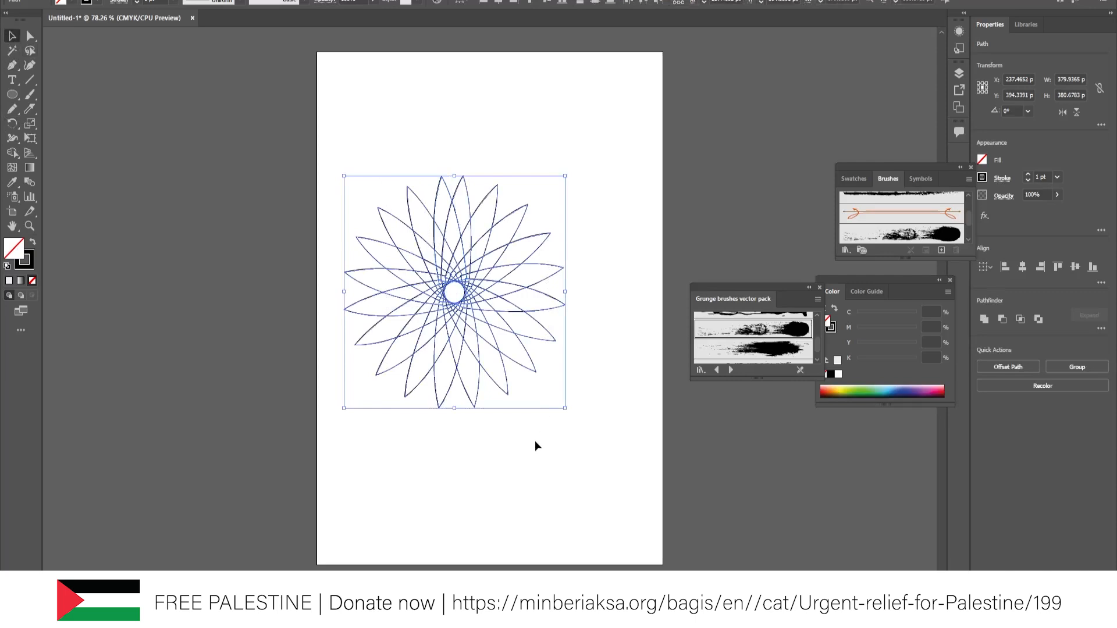
key("Delete")
- Draw a closed left-pointing triangle about 114 × 137 pt with the Pen tool and fill it red (M 88.88%, Y 76.15%)
left_click(12, 124)
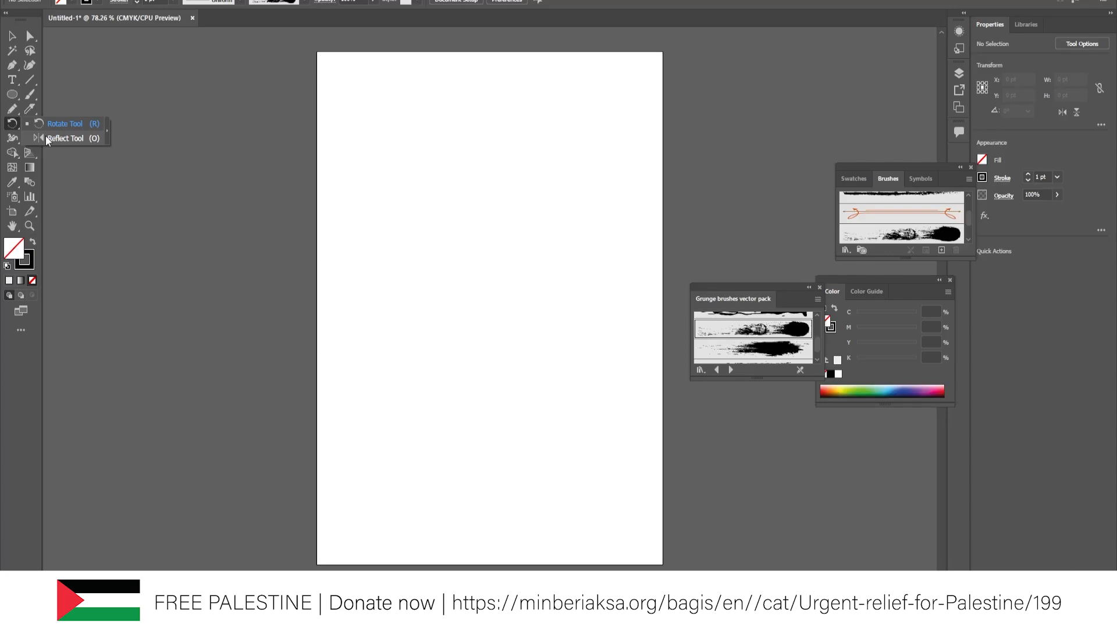
right_click(14, 92)
left_click(13, 65)
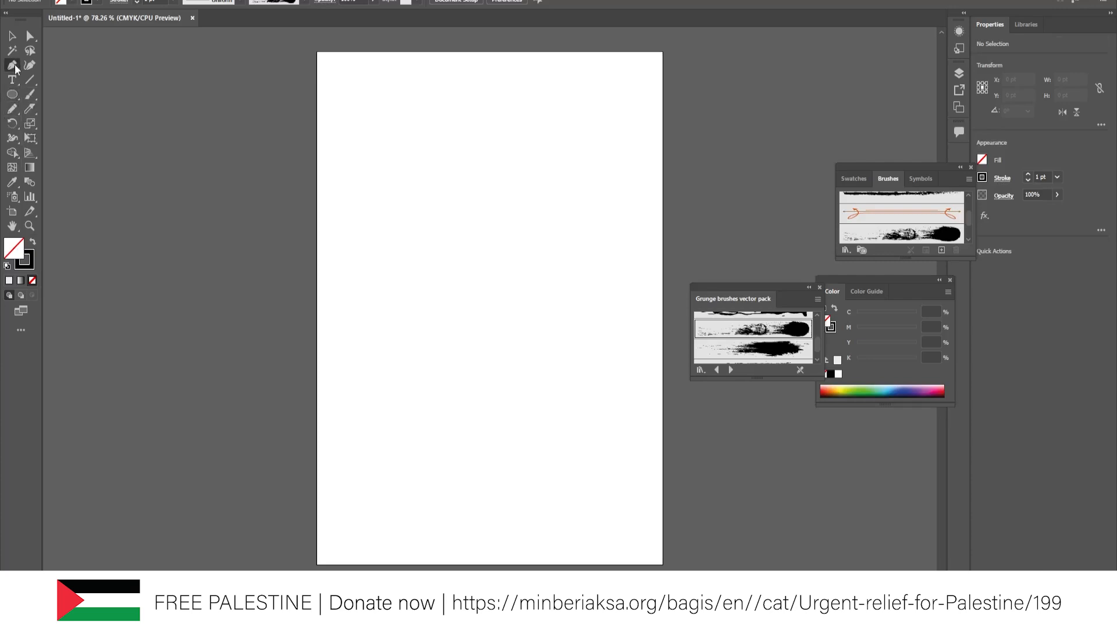
left_click(440, 234)
left_click(440, 318)
left_click(373, 271)
left_click(439, 233)
left_click(14, 37)
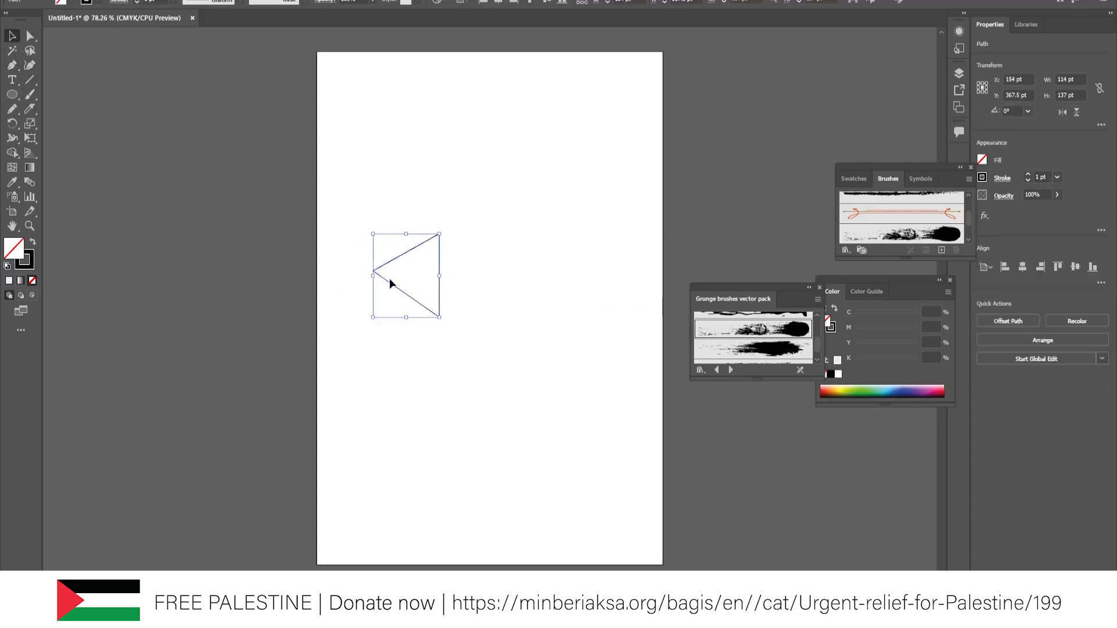
double_click(13, 254)
key("Return")
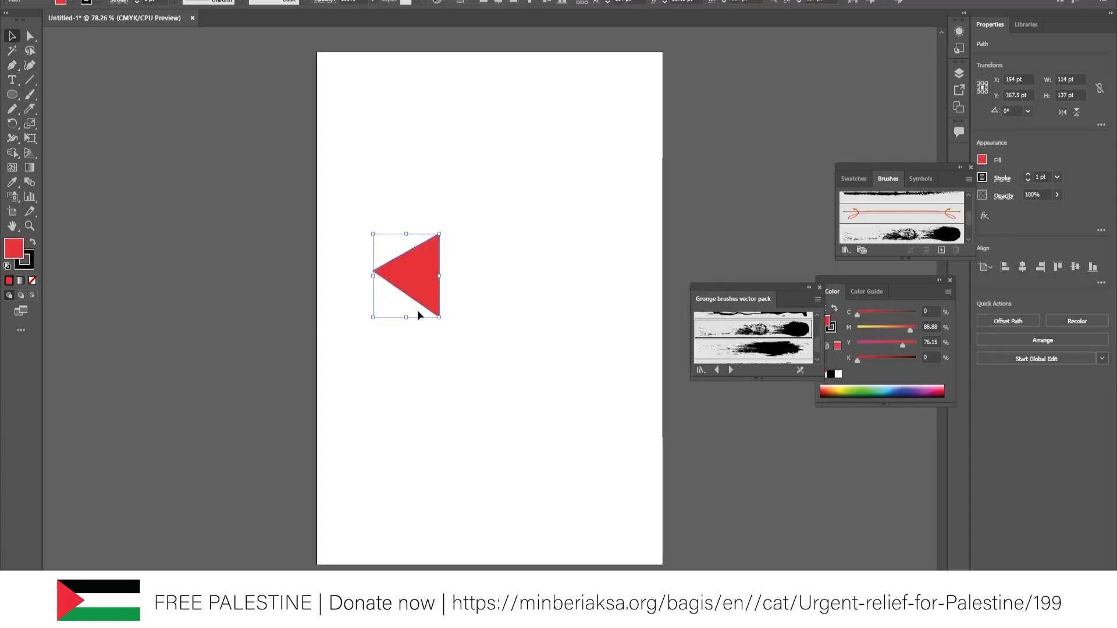
right_click(417, 271)
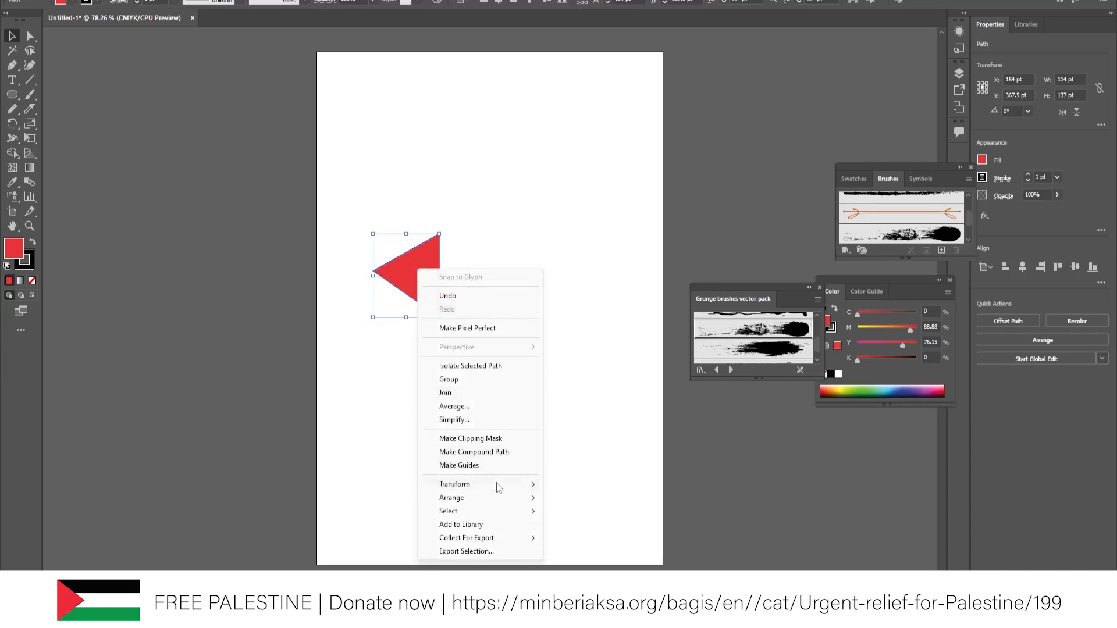
mouse_move(513, 487)
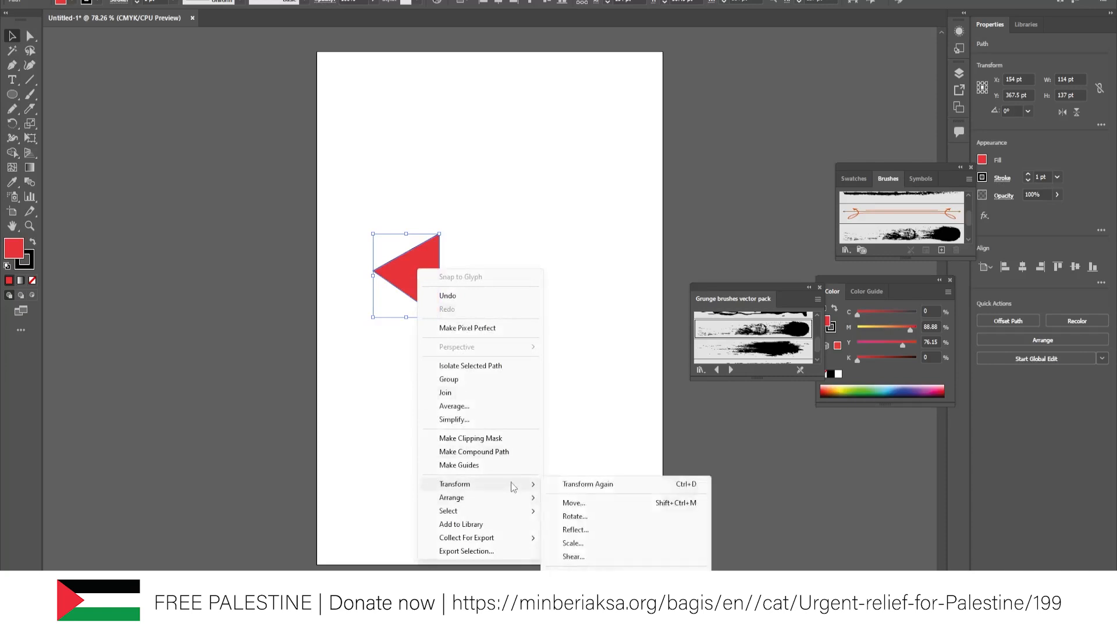
left_click(585, 535)
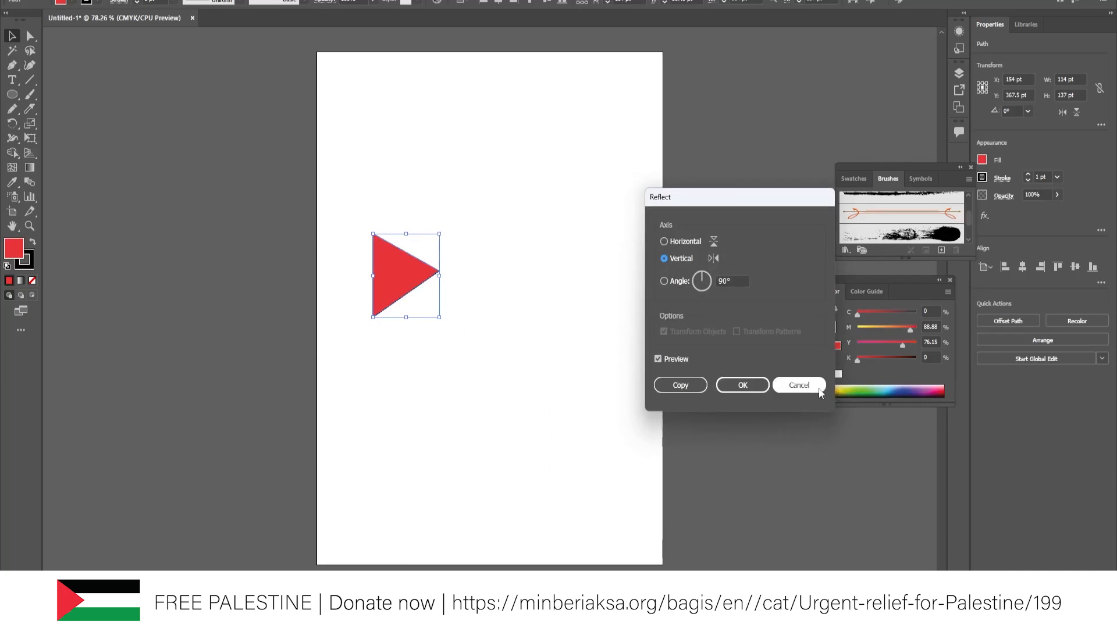
left_click(799, 386)
- Reflect the red triangle across its vertical edge with the Reflect tool, and delete the result
key("o")
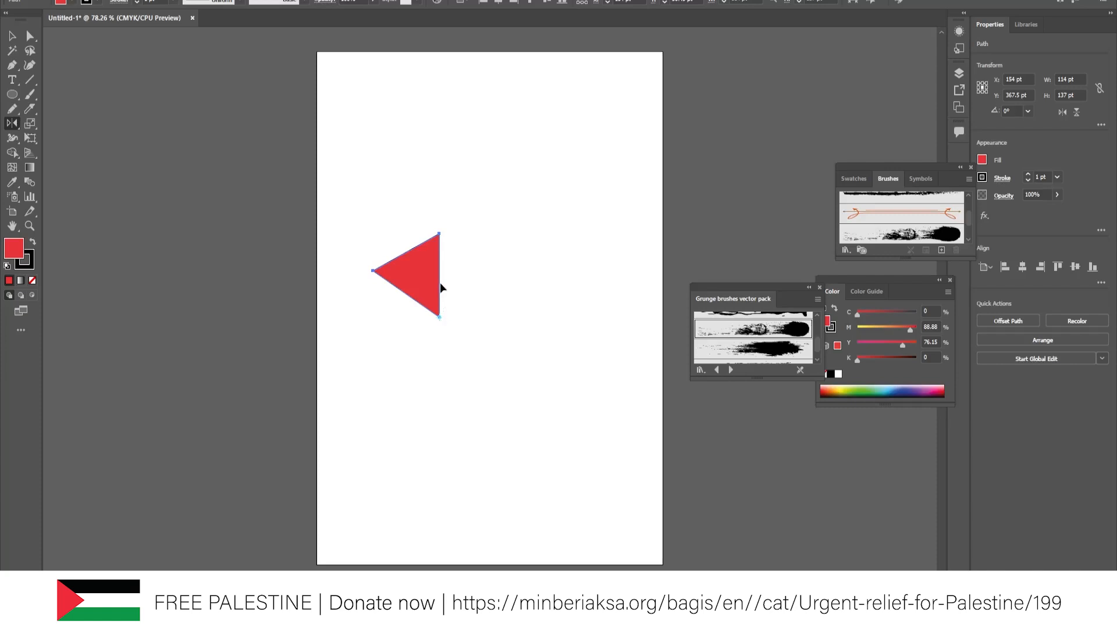
left_click_drag(441, 283, 438, 278)
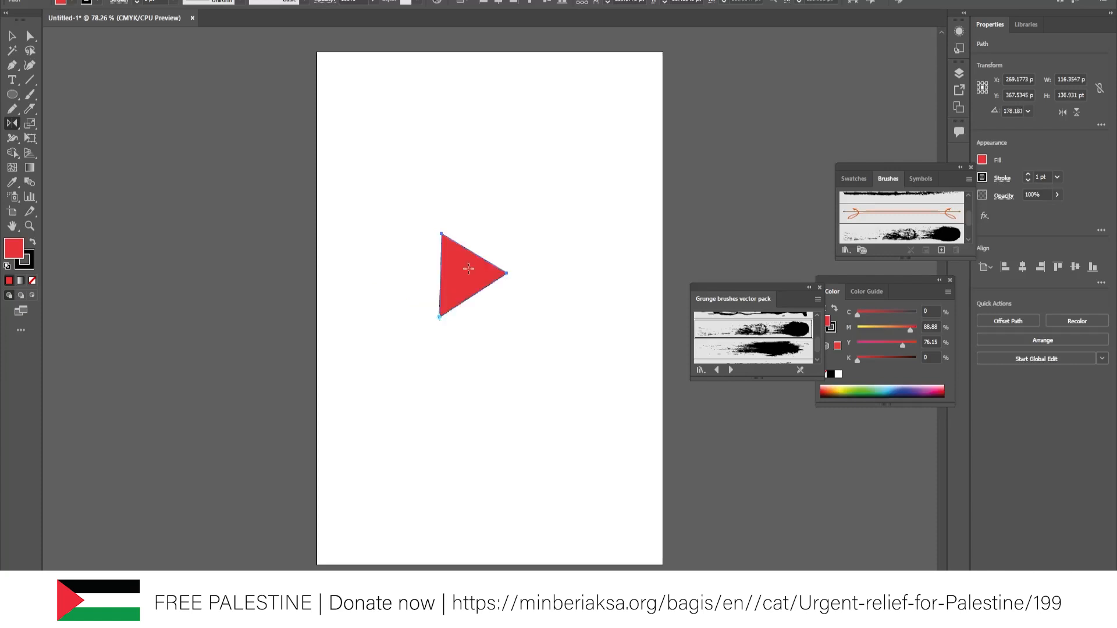
left_click(12, 36)
key("Delete")
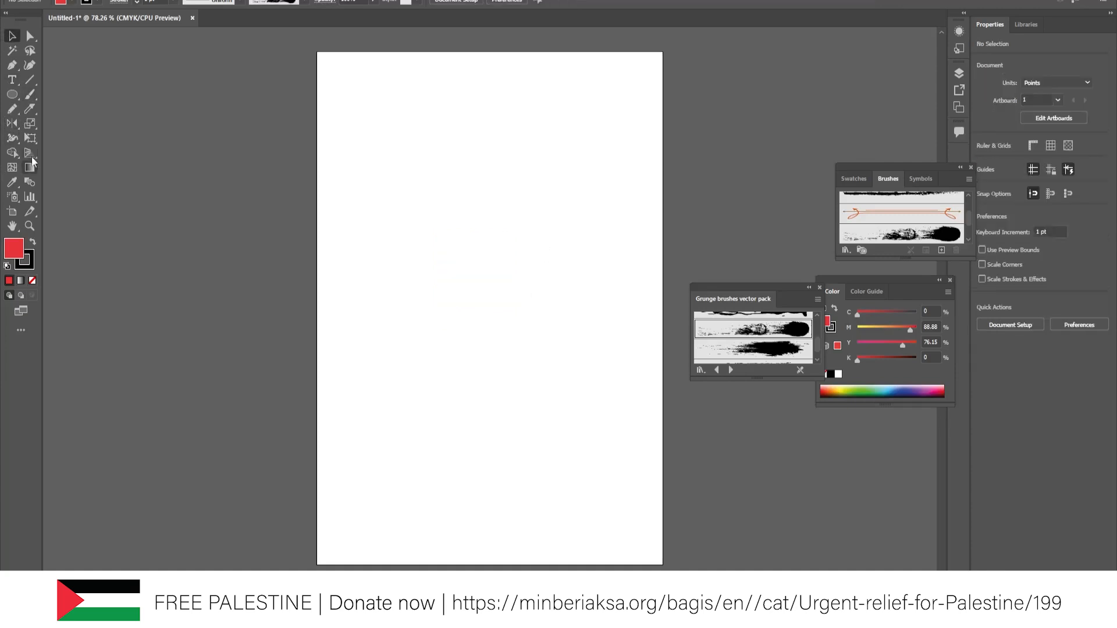
- Draw a red rectangle about 279 × 177 pt near the middle of the artboard
left_click_drag(30, 124, 59, 124)
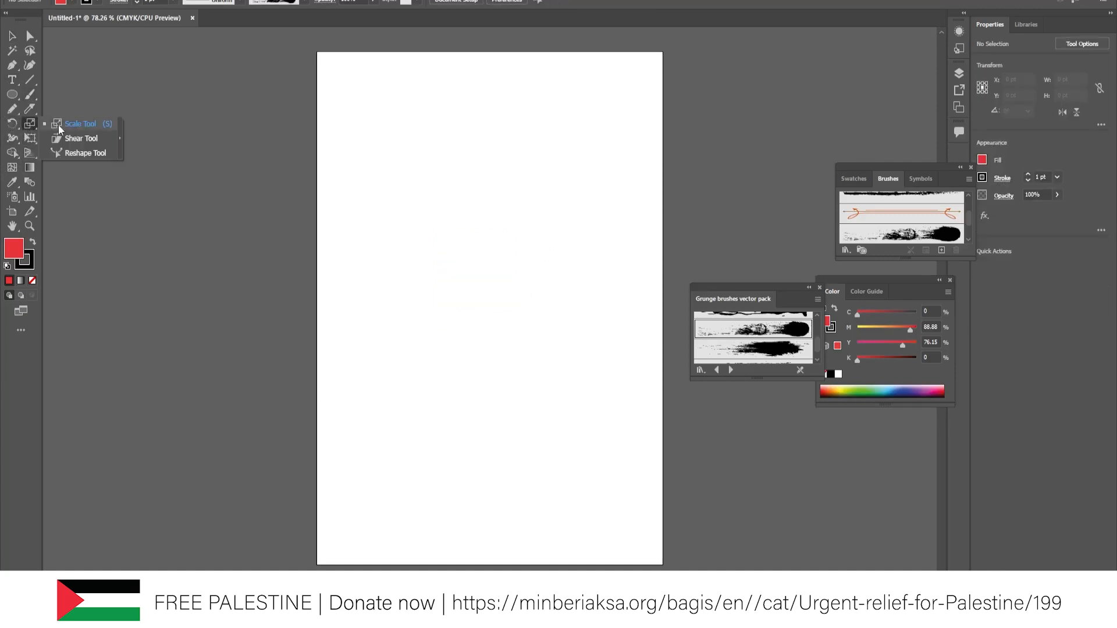
left_click_drag(11, 94, 97, 95)
left_click_drag(391, 241, 555, 348)
- Try to enlarge the rectangle from its upper-right corner with the Scale tool
left_click(30, 123)
left_click_drag(560, 238, 596, 208)
key("ctrl+z")
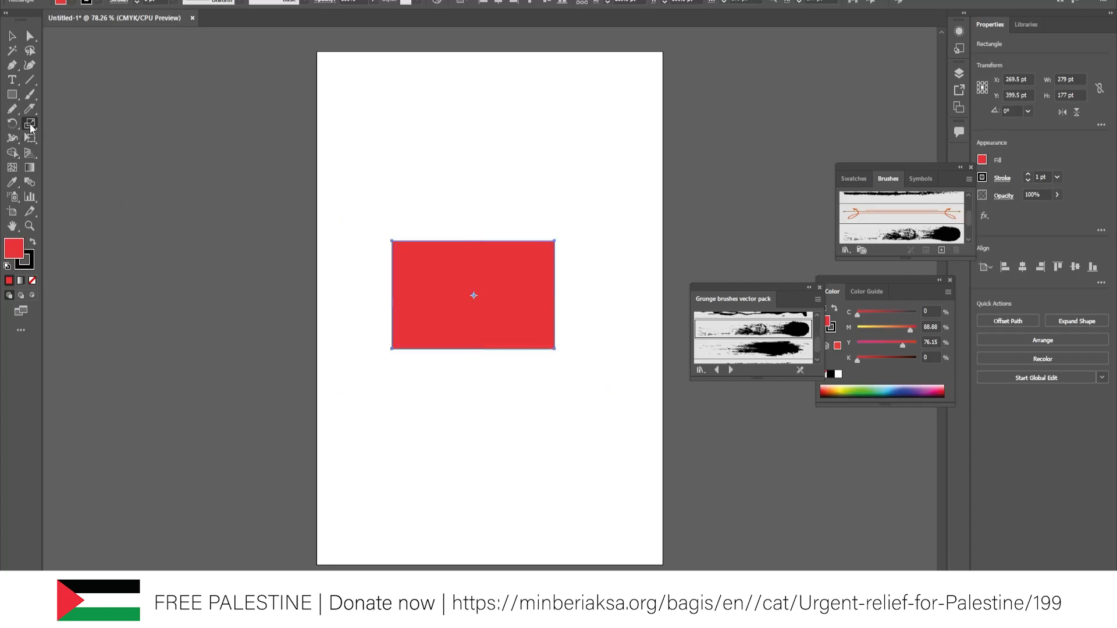
- Try to slant the rectangle from its upper-right corner with the Shear tool
left_click(32, 128)
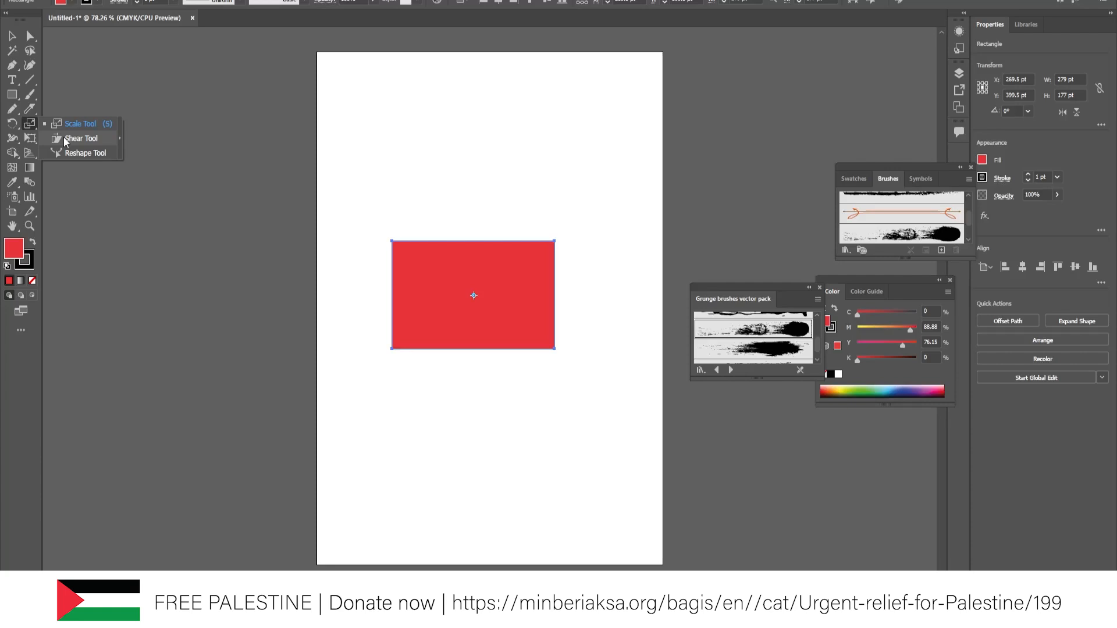
left_click(64, 138)
mouse_move(556, 241)
left_mouse_down()
mouse_move(578, 239)
mouse_move(523, 241)
mouse_move(591, 241)
mouse_move(564, 240)
left_mouse_up()
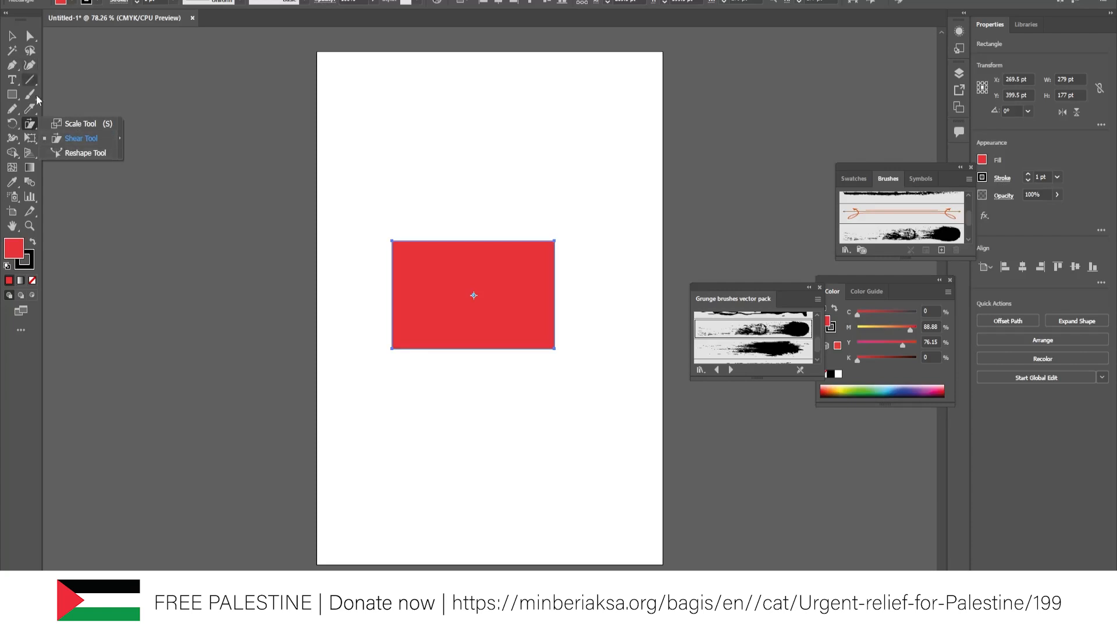
- Delete the red rectangle and draw a vertical line about 353 pt long with a 4 pt stroke
left_click(12, 138)
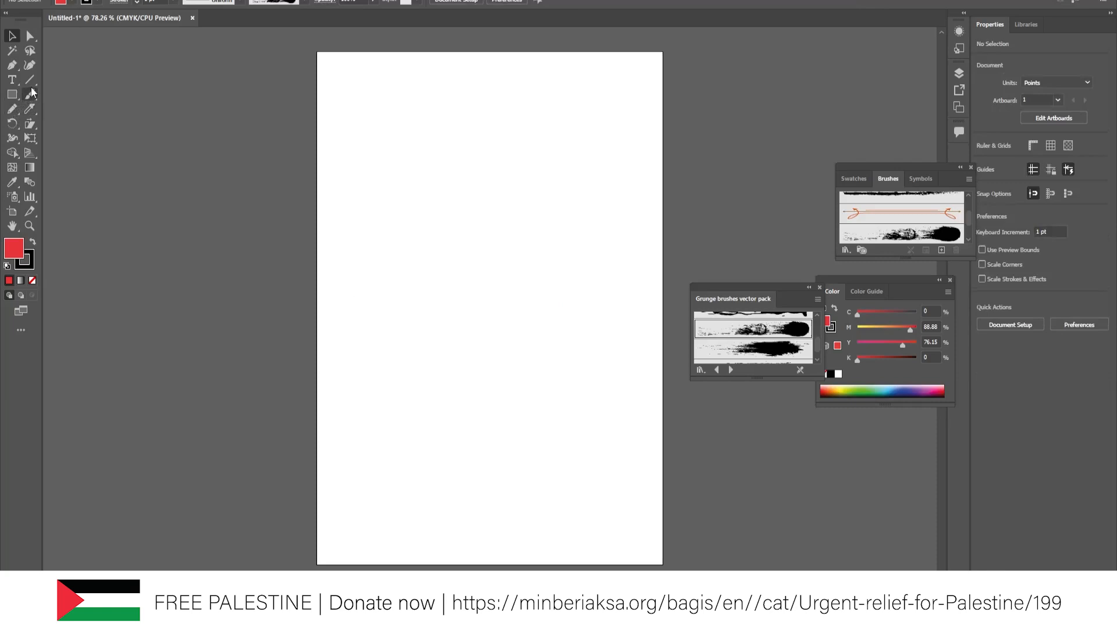
left_click(30, 80)
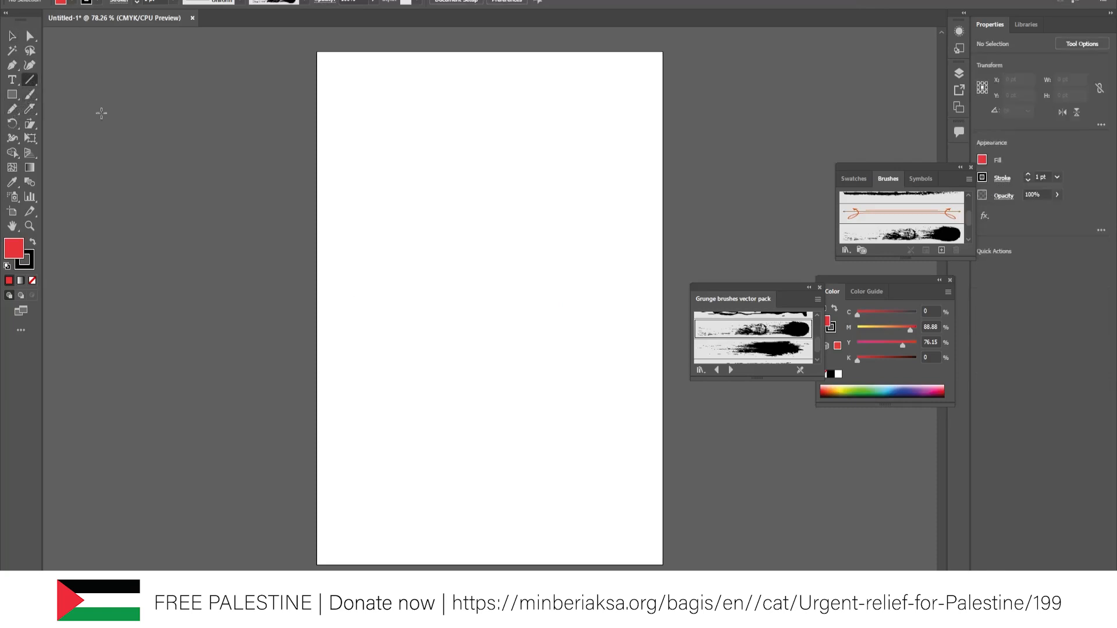
mouse_move(474, 174)
left_mouse_down()
mouse_move(481, 387)
mouse_move(494, 391)
left_mouse_up()
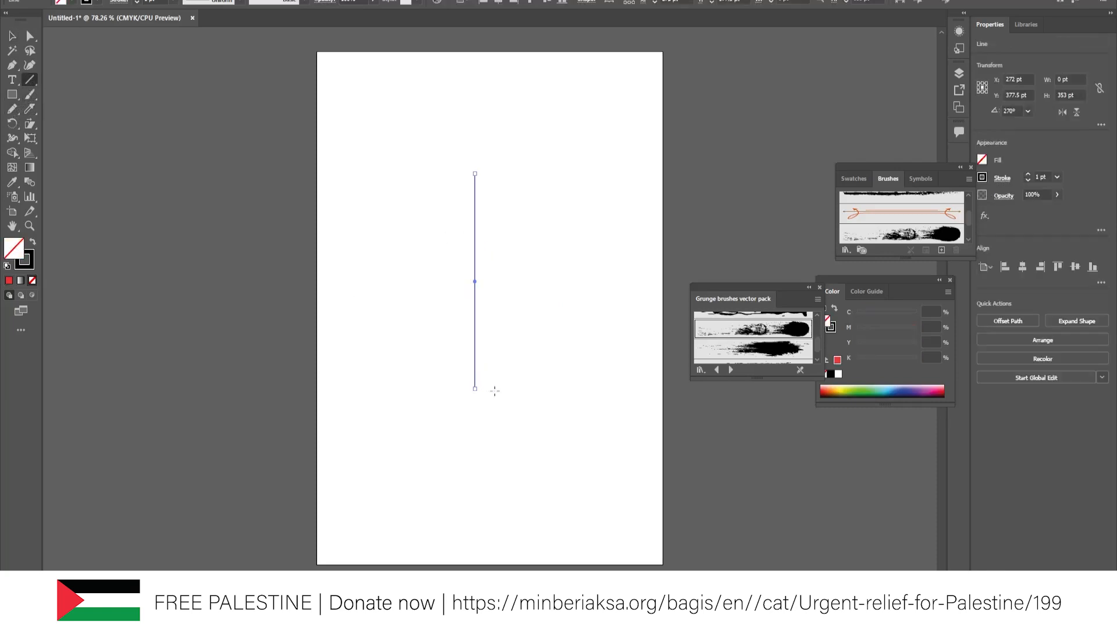
left_click(137, 1)
left_click(137, 1)
left_click(137, 1)
left_click(14, 39)
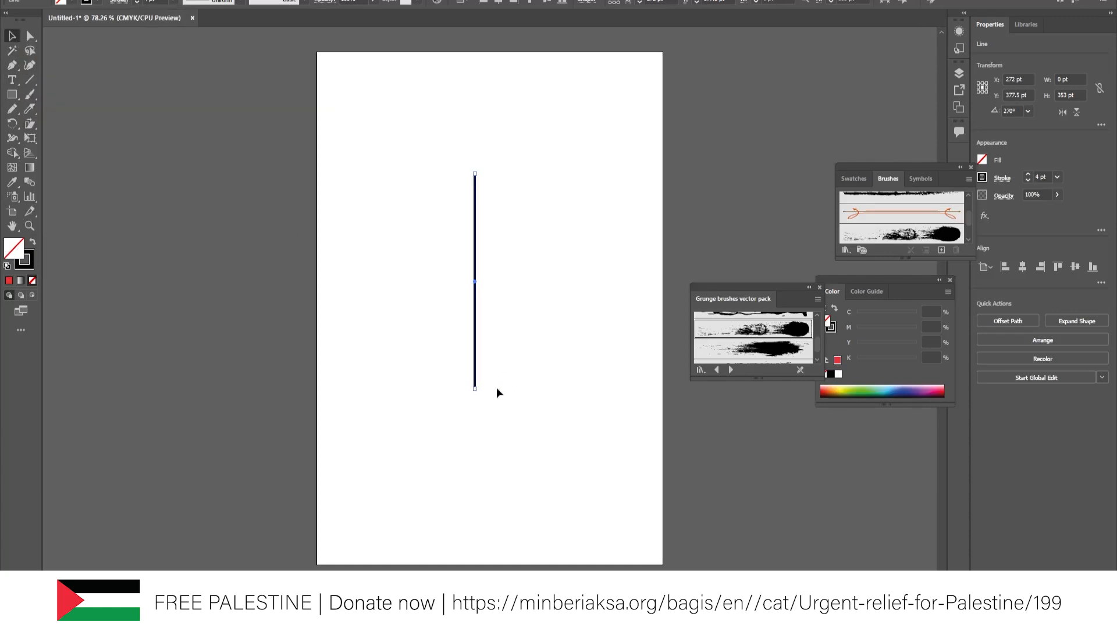
- Try to widen the line's lower end to about 56 pt with the Width tool
left_click(12, 139)
left_click_drag(475, 389, 491, 389)
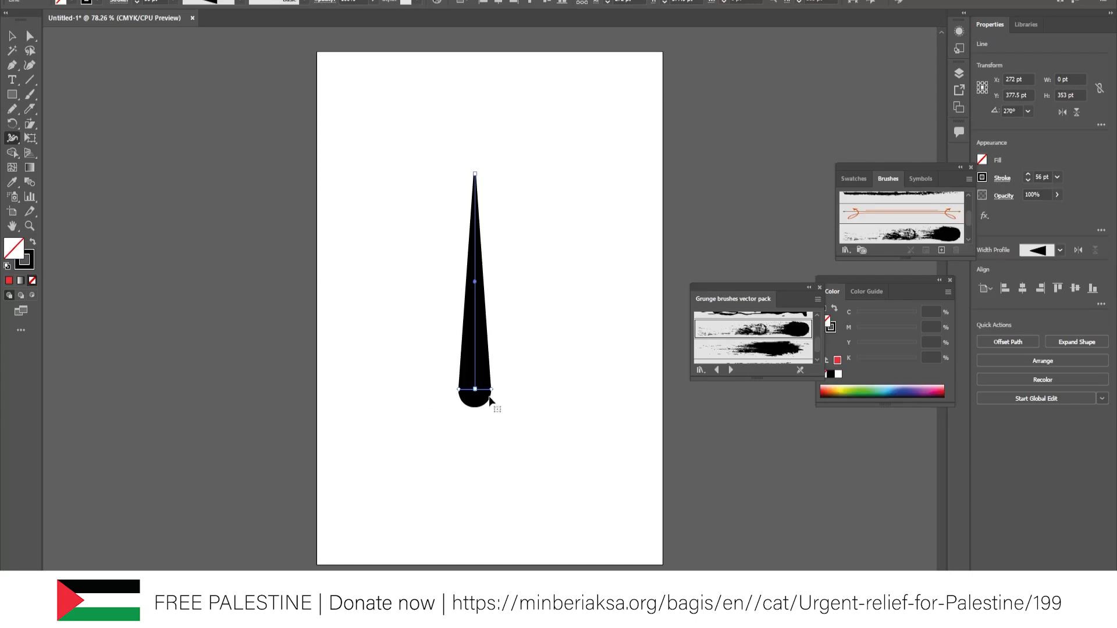
key("ctrl+z")
- Select the vertical line and delete it
left_click(12, 139)
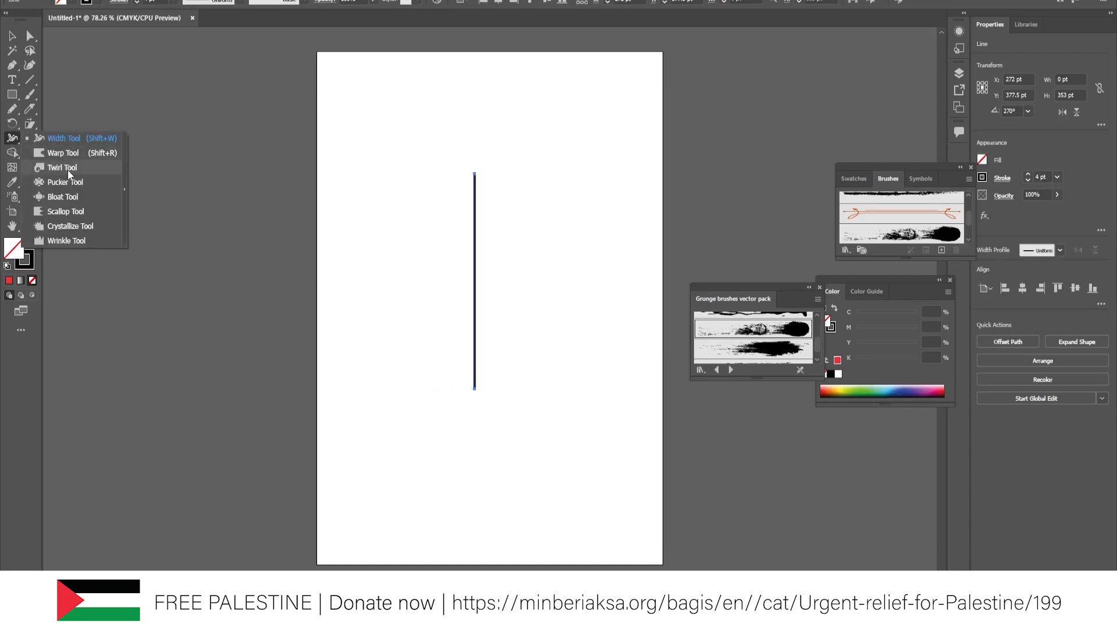
left_click(12, 36)
left_click_drag(449, 142, 517, 393)
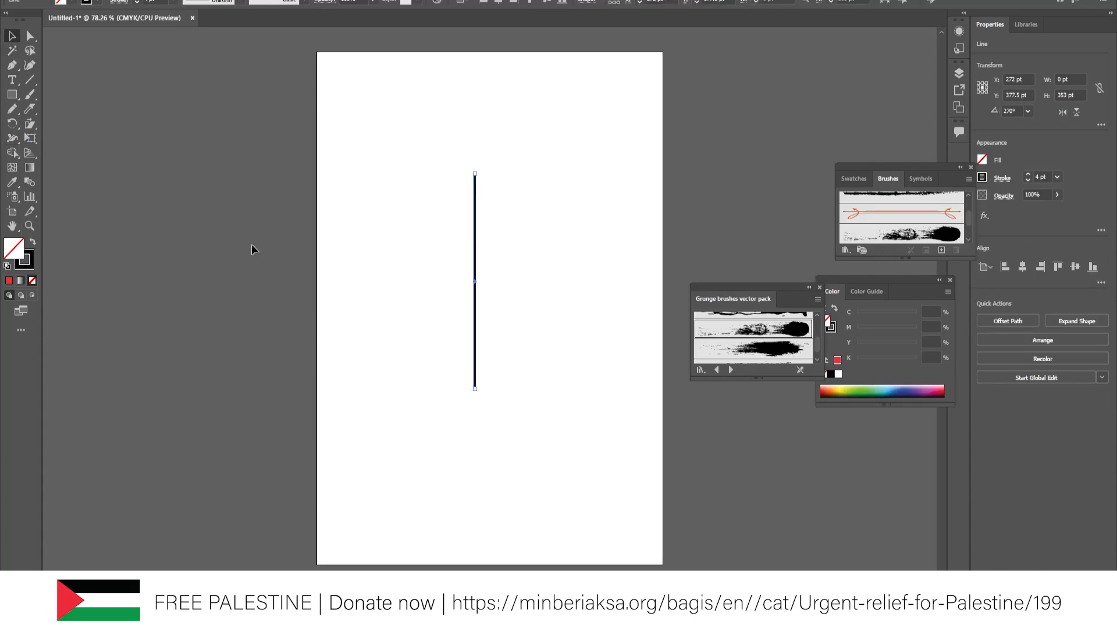
key("Delete")
- Draw a rectangle about 202 × 239 pt with a black fill and no stroke
left_click(12, 94)
mouse_move(376, 204)
left_mouse_down()
mouse_move(508, 342)
mouse_move(496, 350)
mouse_move(488, 335)
mouse_move(457, 360)
left_mouse_up()
double_click(14, 249)
left_click(664, 216)
left_click(29, 264)
left_click(32, 281)
- Push curved dents into the left, right and top edges of the black rectangle with the Warp tool
left_click_drag(11, 138, 58, 153)
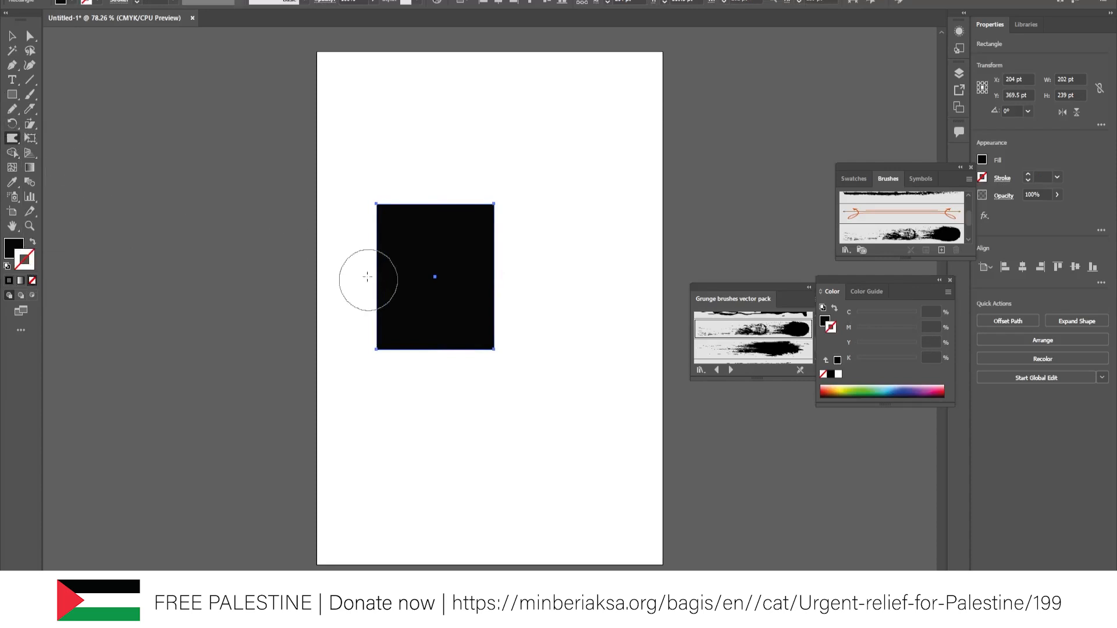
left_click_drag(372, 277, 409, 278)
left_click_drag(507, 300, 492, 302)
key("ctrl+z")
key("ctrl+z")
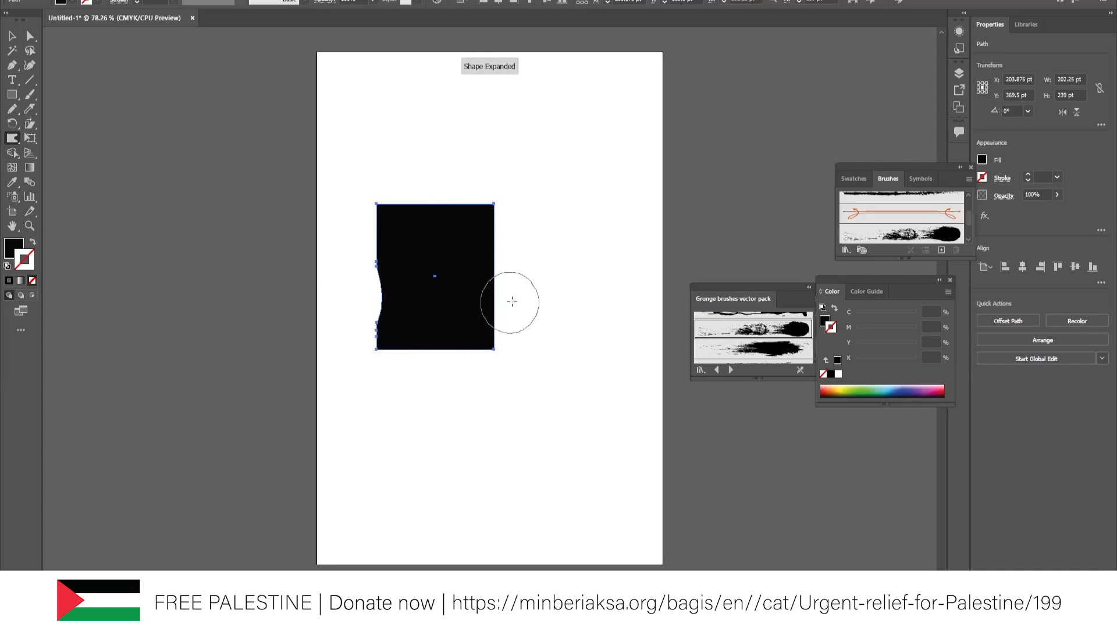
left_click_drag(513, 297, 493, 294)
left_click_drag(507, 249, 504, 247)
left_click_drag(446, 186, 441, 205)
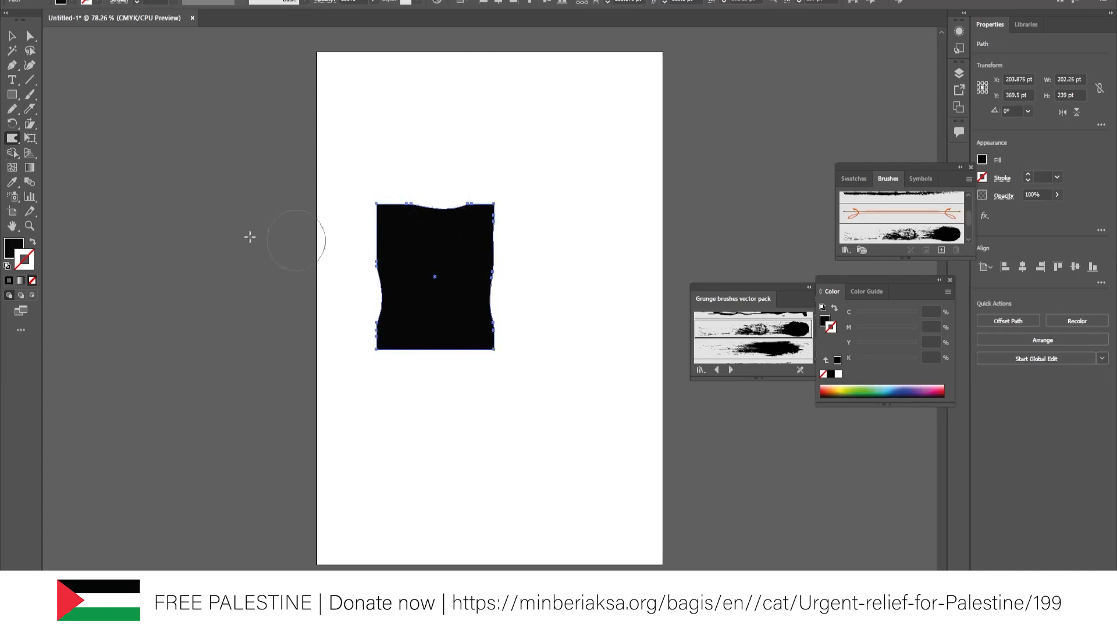
- Distort the right and bottom edges of the black shape with the Twirl tool
left_click(11, 138)
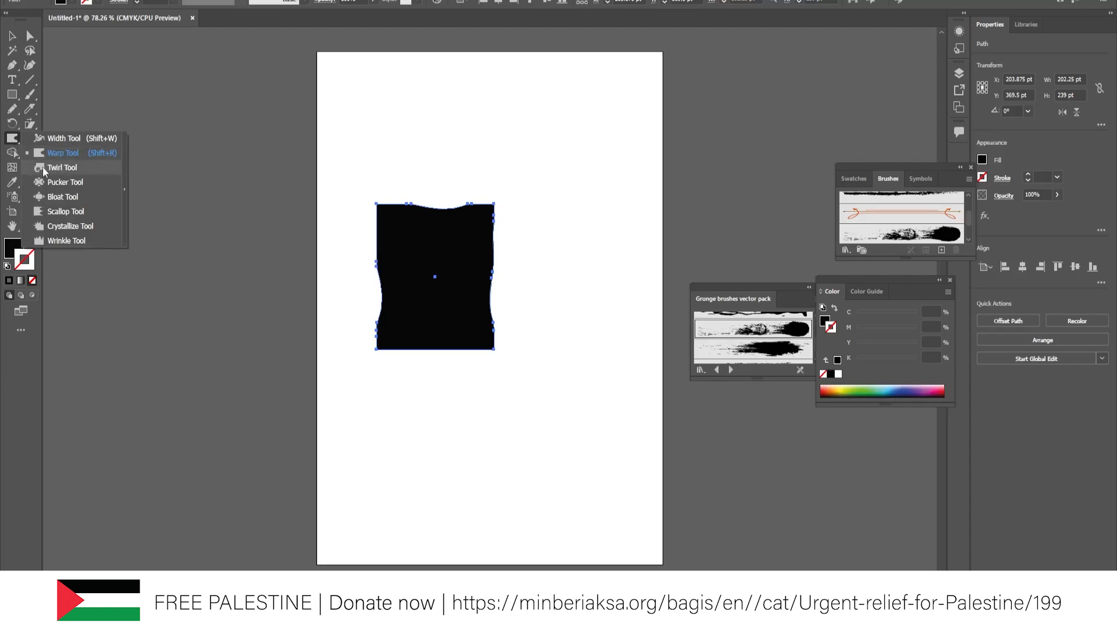
left_click(43, 166)
left_click_drag(491, 262, 491, 259)
left_click_drag(462, 344, 462, 345)
- Distort the black shape further with the Pucker and Scallop tools
left_click(12, 137)
left_click(39, 182)
left_click(12, 138)
mouse_move(402, 256)
left_mouse_down()
mouse_move(416, 204)
mouse_move(414, 223)
mouse_move(446, 231)
mouse_move(454, 199)
mouse_move(496, 259)
mouse_move(478, 267)
mouse_move(488, 317)
mouse_move(420, 295)
left_mouse_up()
left_click(58, 213)
- Select the distorted black shape and delete it
key("v")
left_click(274, 246)
left_click_drag(345, 158, 575, 384)
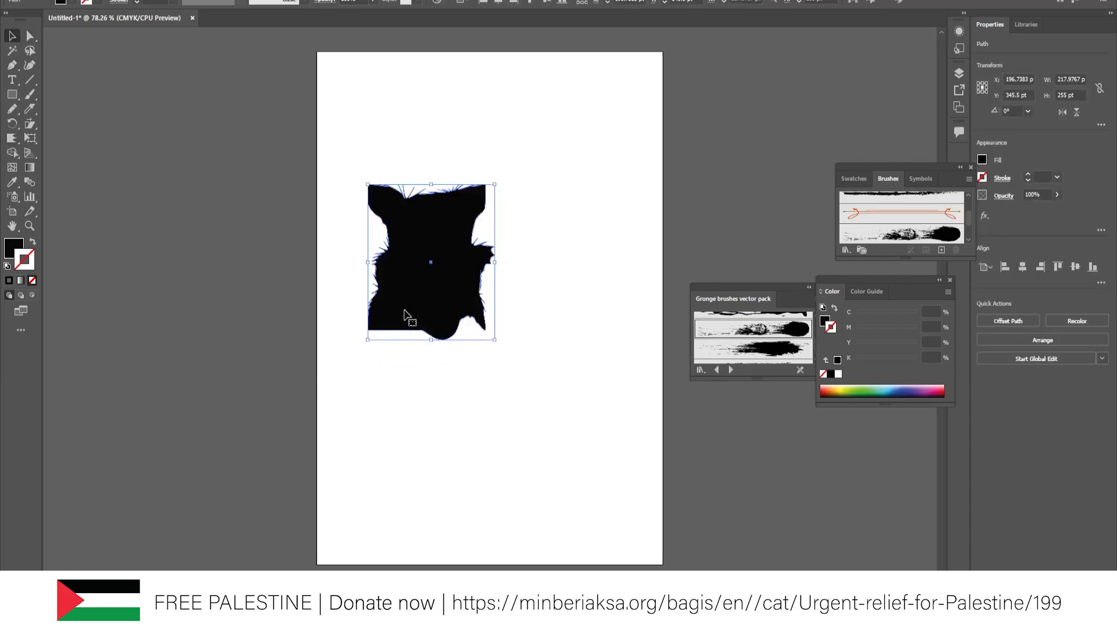
key("Delete")
- Try to narrow the white rectangle's top edge slightly with the Perspective Distort option of the Free Transform tool
left_click(12, 139)
left_click(48, 140)
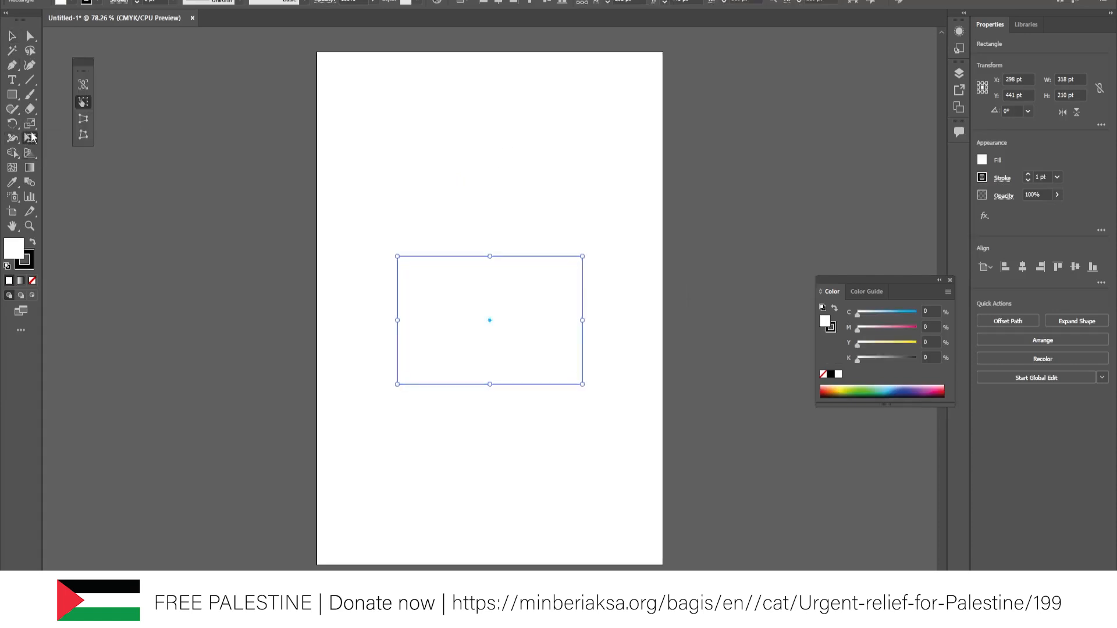
left_click(85, 122)
mouse_move(581, 261)
left_mouse_down()
mouse_move(613, 254)
mouse_move(575, 256)
left_mouse_up()
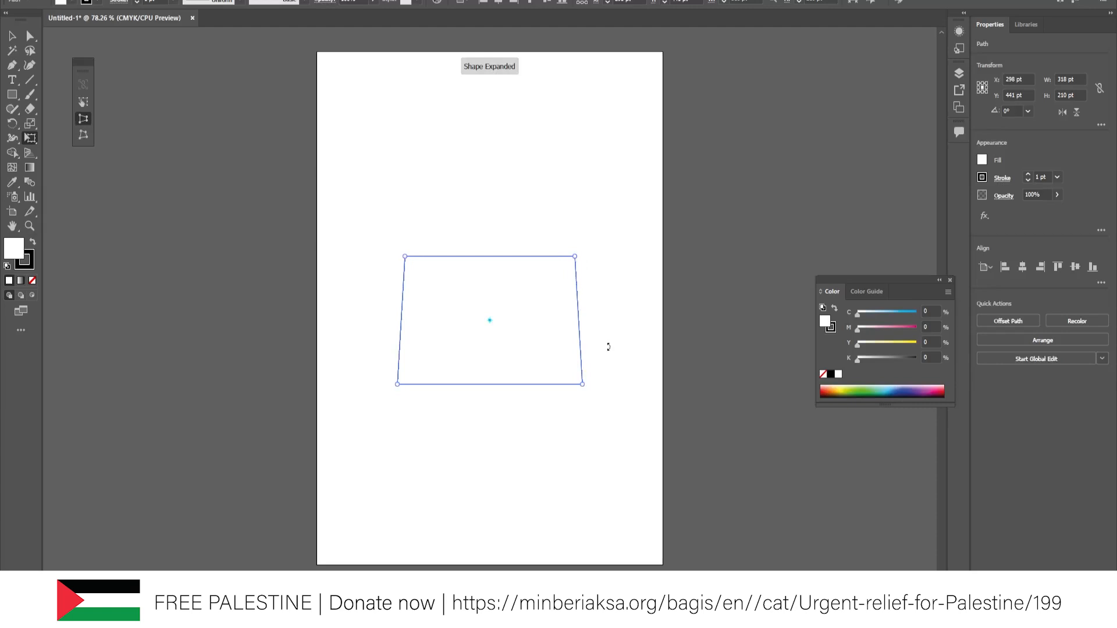
key("ctrl+z")
- Try to pull the white rectangle's upper-right corner outward with Free Distort
left_click(83, 134)
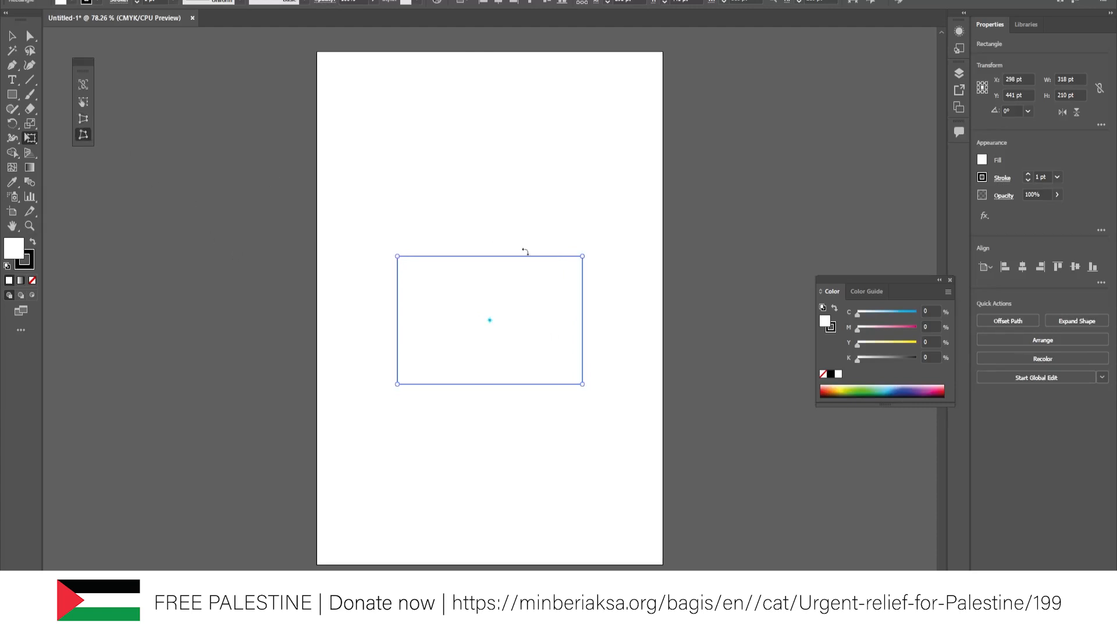
left_click_drag(582, 259, 601, 230)
key("ctrl+z")
- Delete the white rectangle from the artboard
left_click(11, 37)
left_click_drag(31, 138, 71, 154)
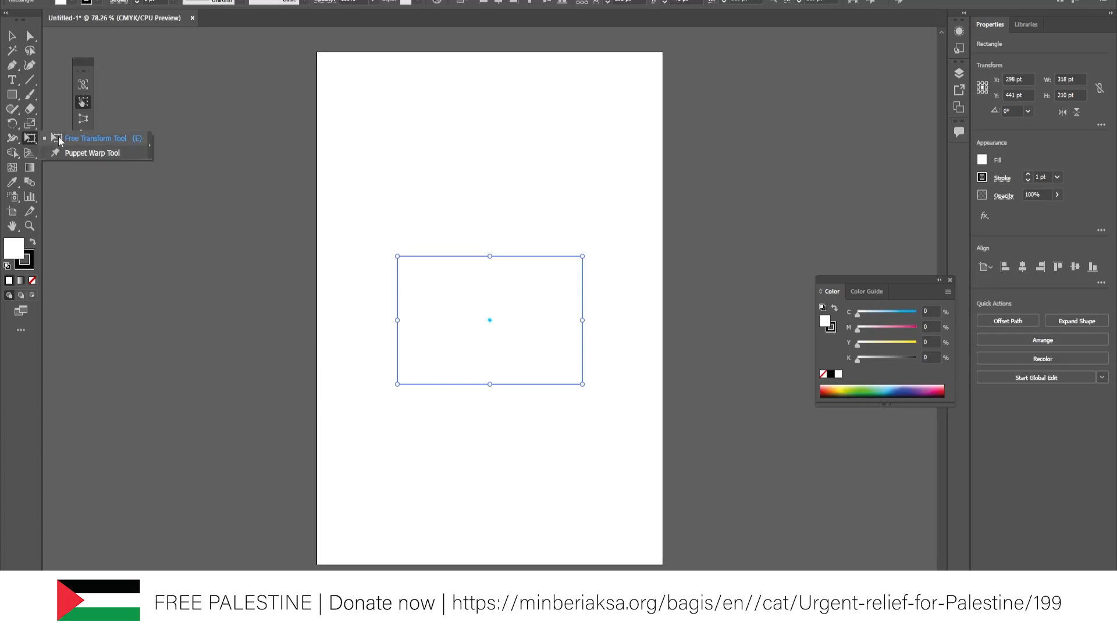
left_click(12, 38)
left_click(595, 421)
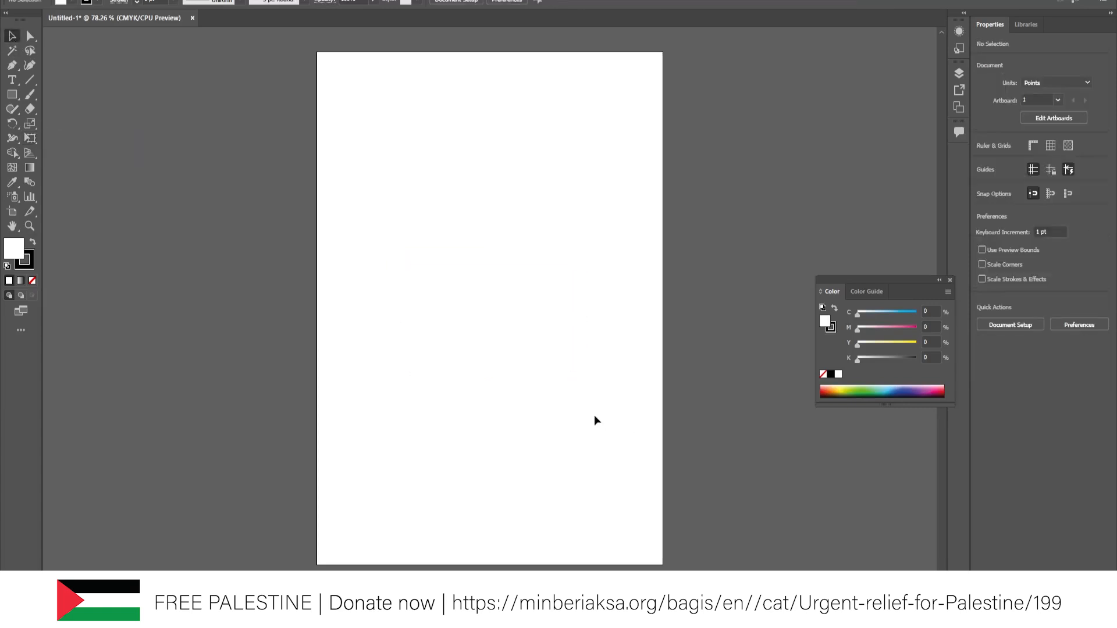
- Draw a closed leg-shaped outline about 69 × 319 pt, including a foot, with the Pen tool
key("p")
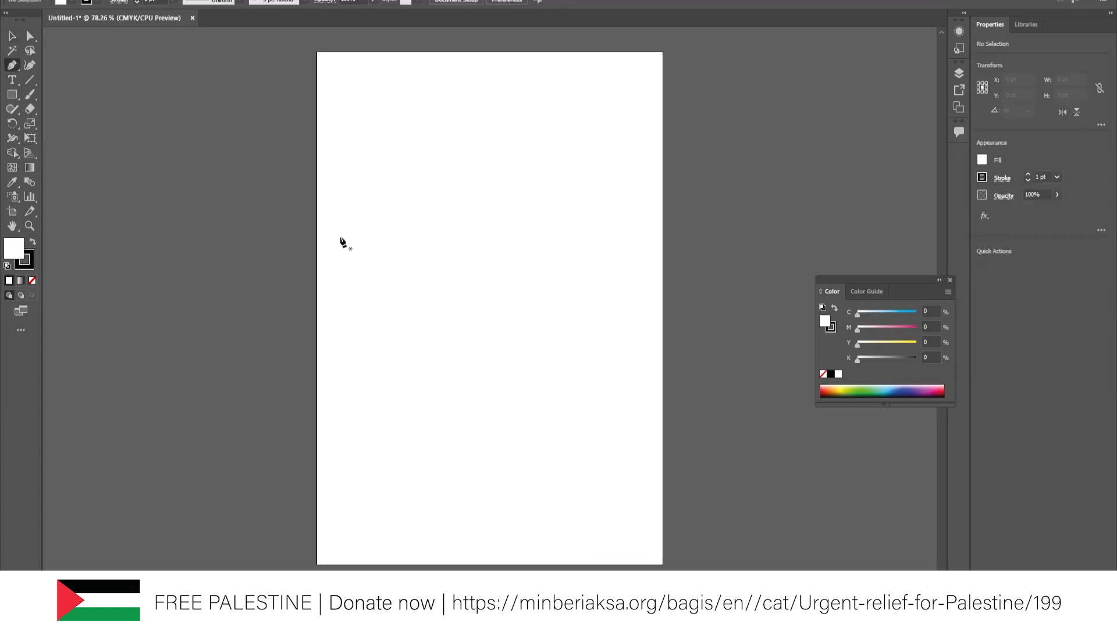
left_click(398, 230)
left_click(426, 228)
left_click(424, 273)
left_click_drag(434, 320, 430, 339)
left_click(425, 389)
left_click(437, 413)
left_click(417, 424)
left_click(408, 422)
left_click(411, 392)
left_click_drag(408, 336, 403, 324)
left_click_drag(399, 282, 404, 272)
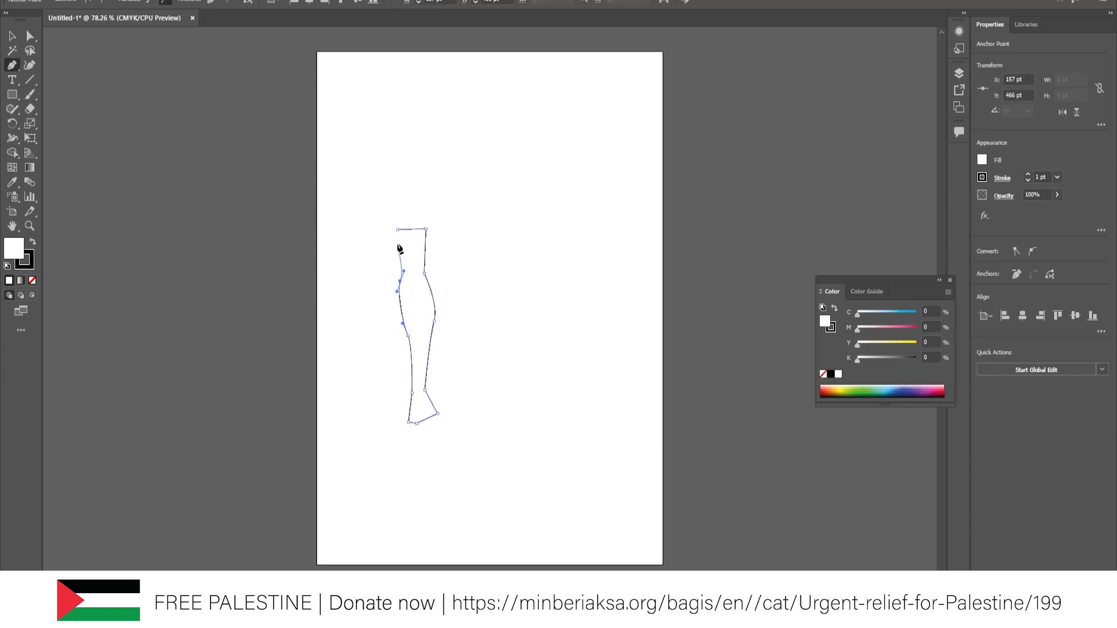
left_click(397, 229)
- Bend the leg outline at the knee with the Puppet Warp tool, adding a knee pin and moving it outward
left_click(12, 36)
left_click_drag(460, 211, 343, 283)
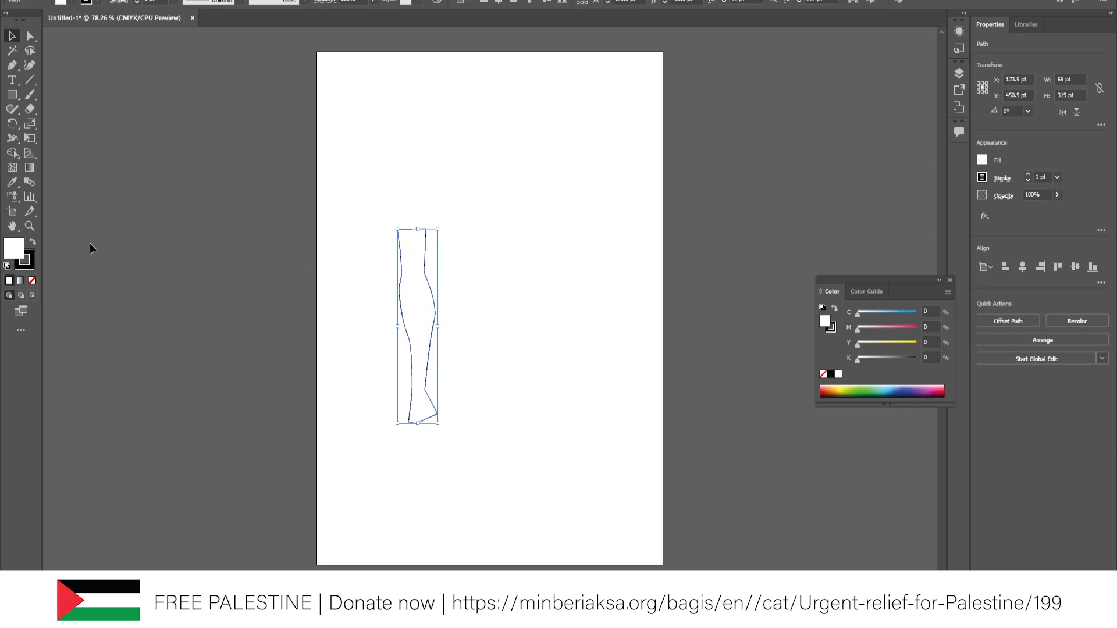
left_click(30, 138)
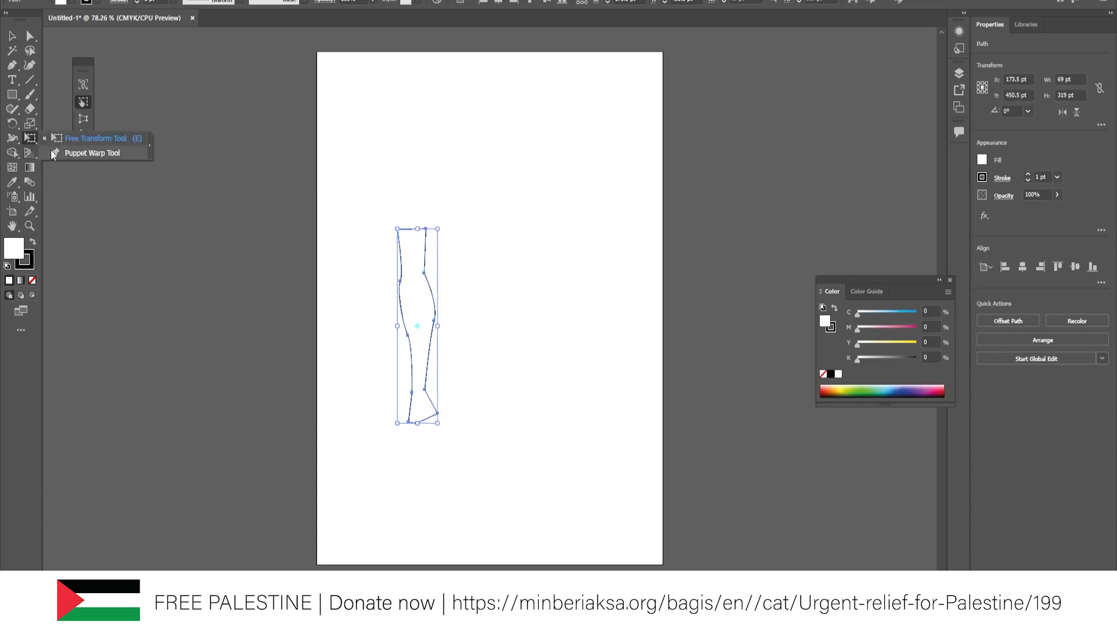
left_click(69, 153)
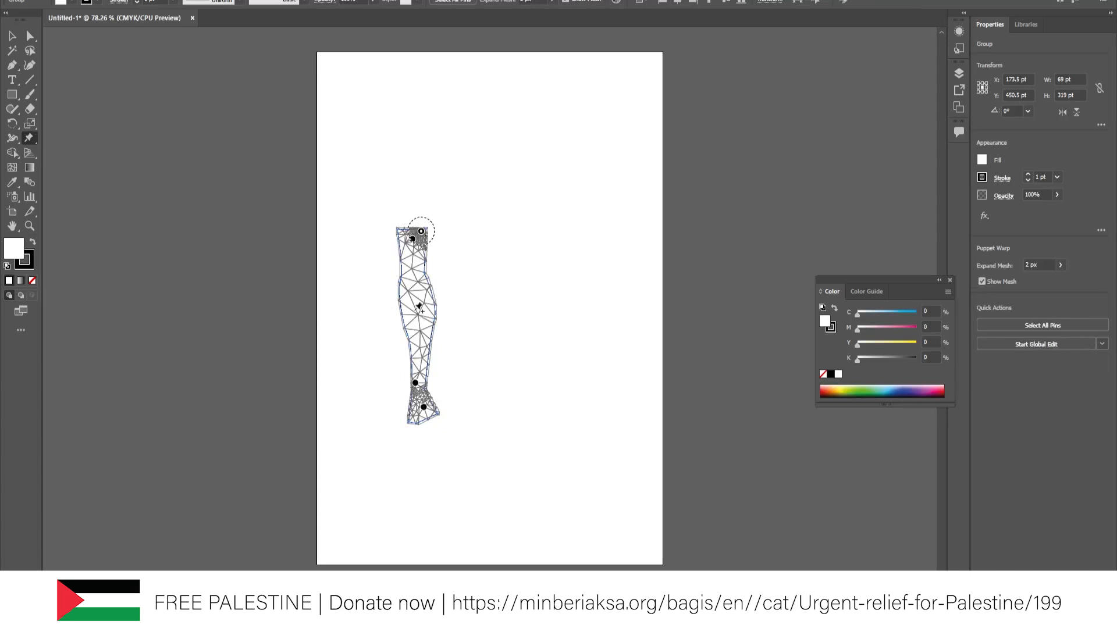
left_click(407, 281)
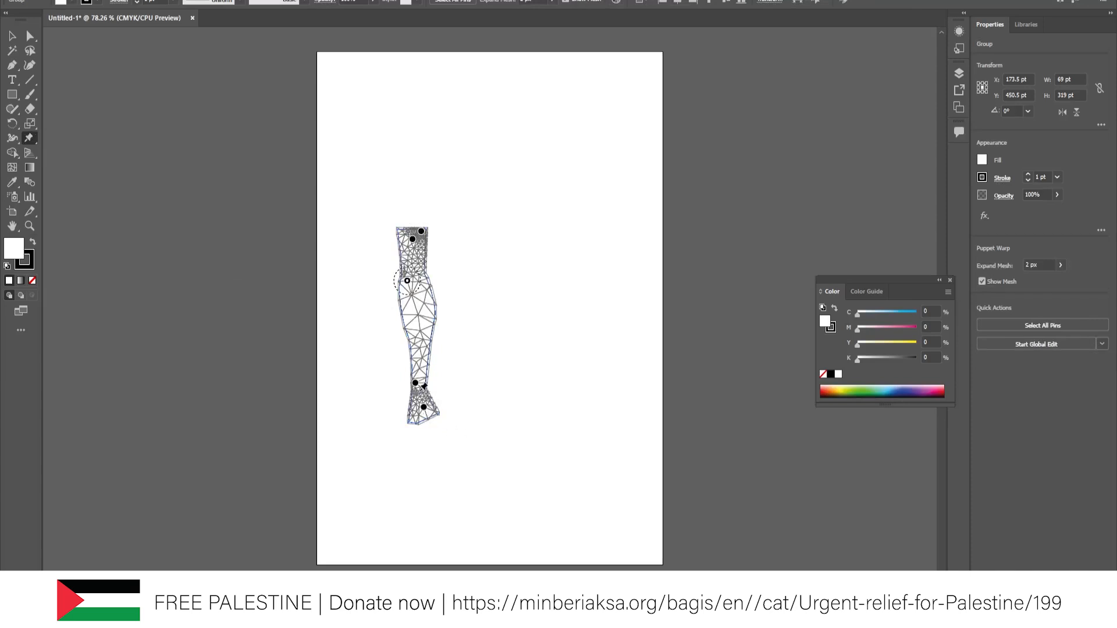
left_click_drag(406, 281, 398, 282)
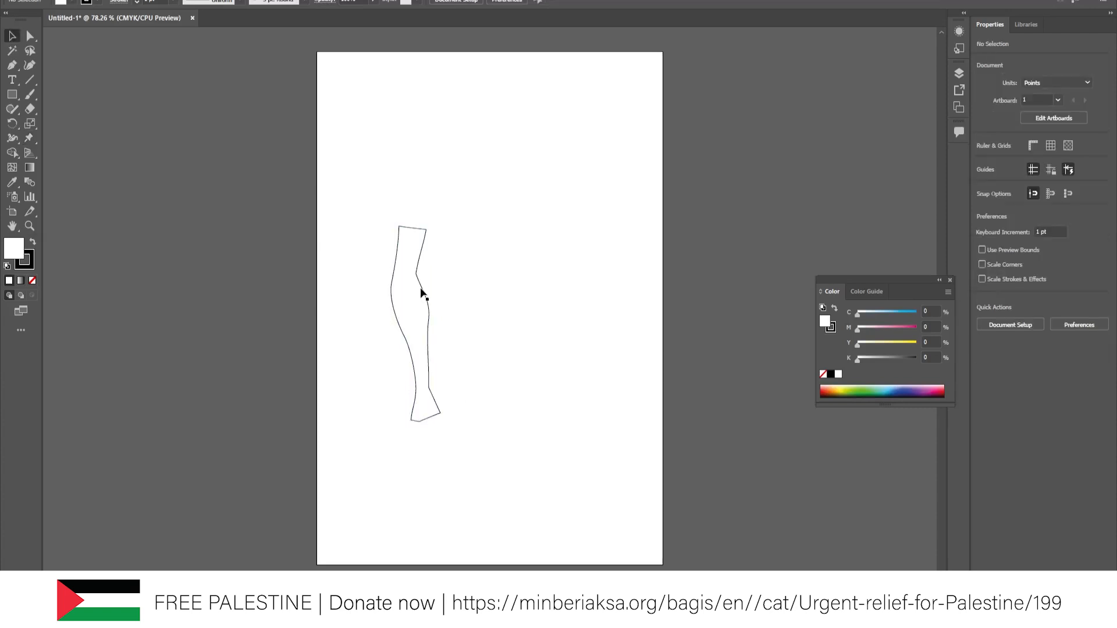
left_click_drag(367, 174, 462, 475)
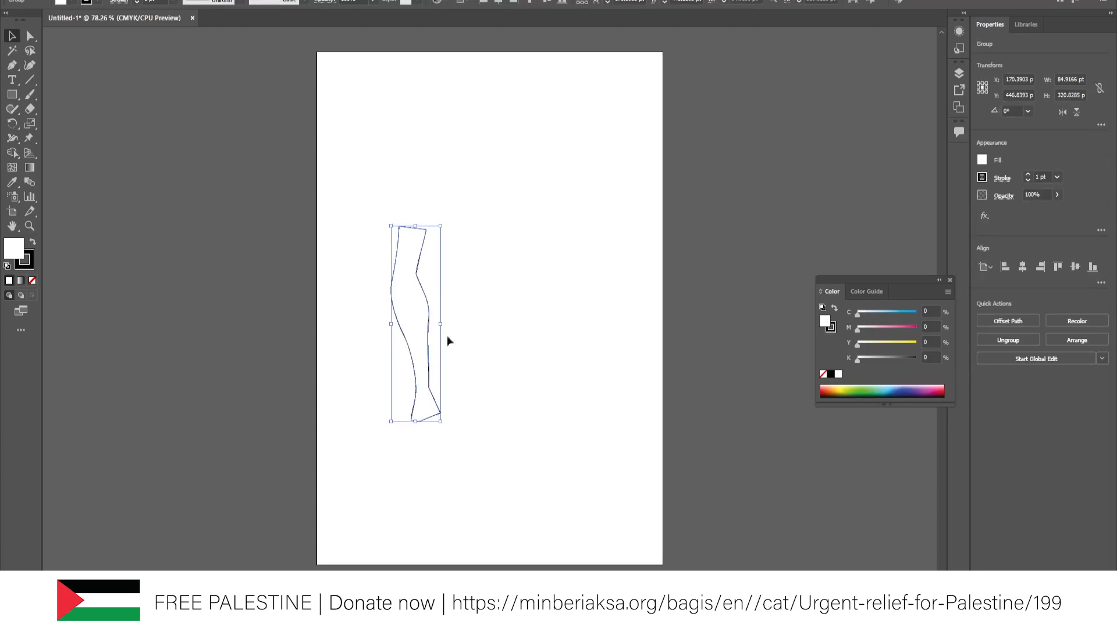
- Delete the bent leg outline and draw two overlapping circles, about 241 pt and 236 pt in diameter, diagonally across the artboard
key("Delete")
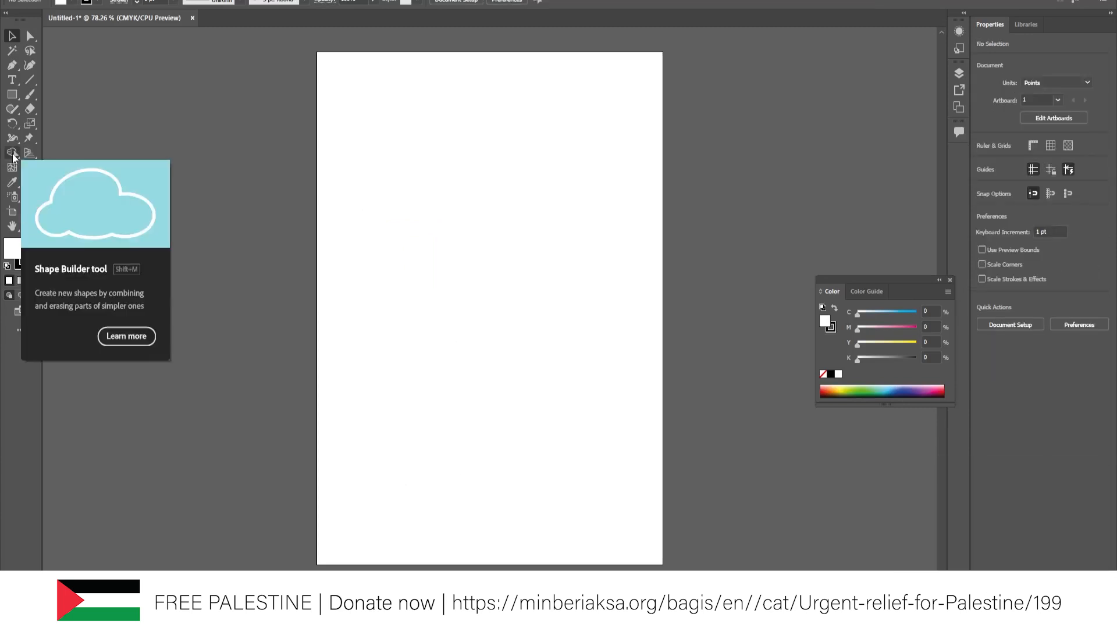
left_click(11, 95)
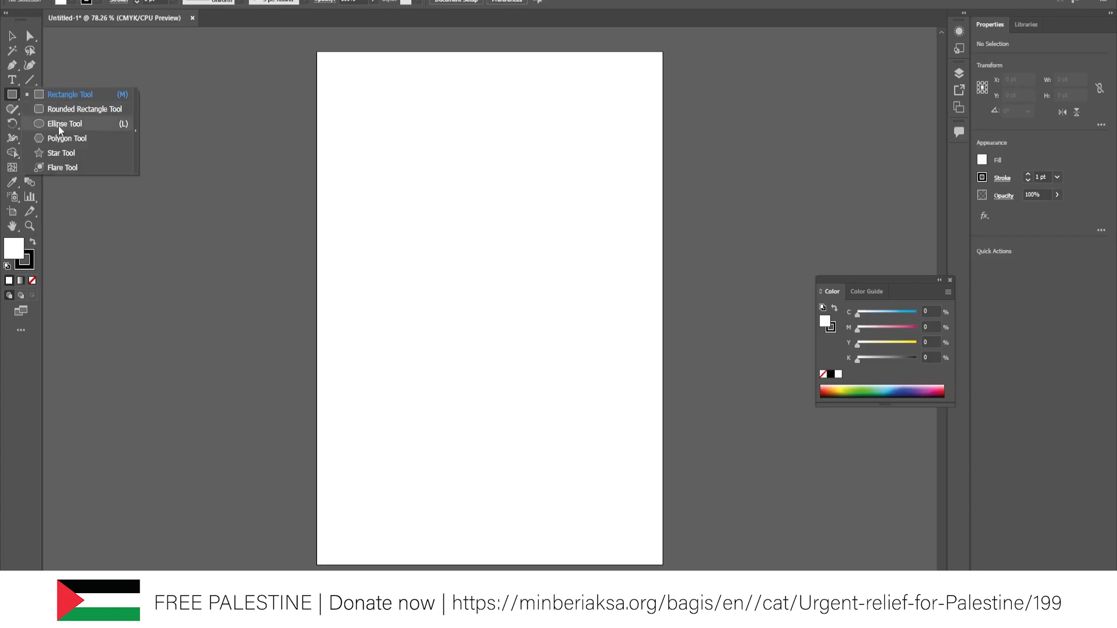
left_click(60, 130)
mouse_move(370, 245)
left_mouse_down()
mouse_move(463, 369)
mouse_move(511, 392)
left_mouse_up()
mouse_move(460, 302)
left_mouse_down()
mouse_move(567, 443)
mouse_move(597, 447)
left_mouse_up()
- Split the overlap of the two circles into its own shape with the Shape Builder tool
left_click(12, 36)
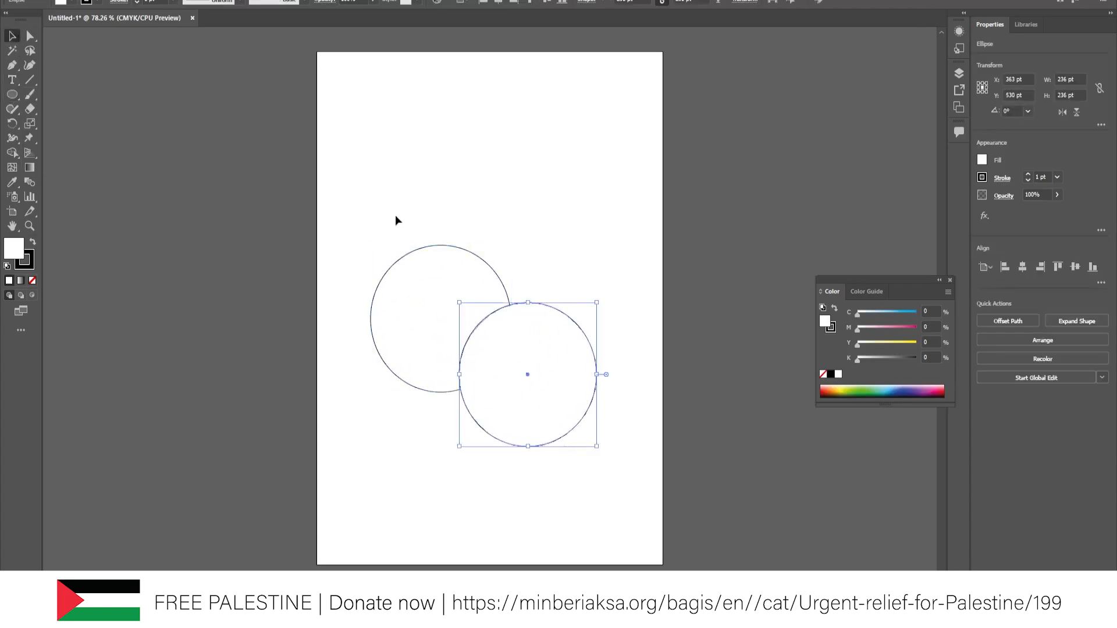
left_click_drag(354, 165, 564, 478)
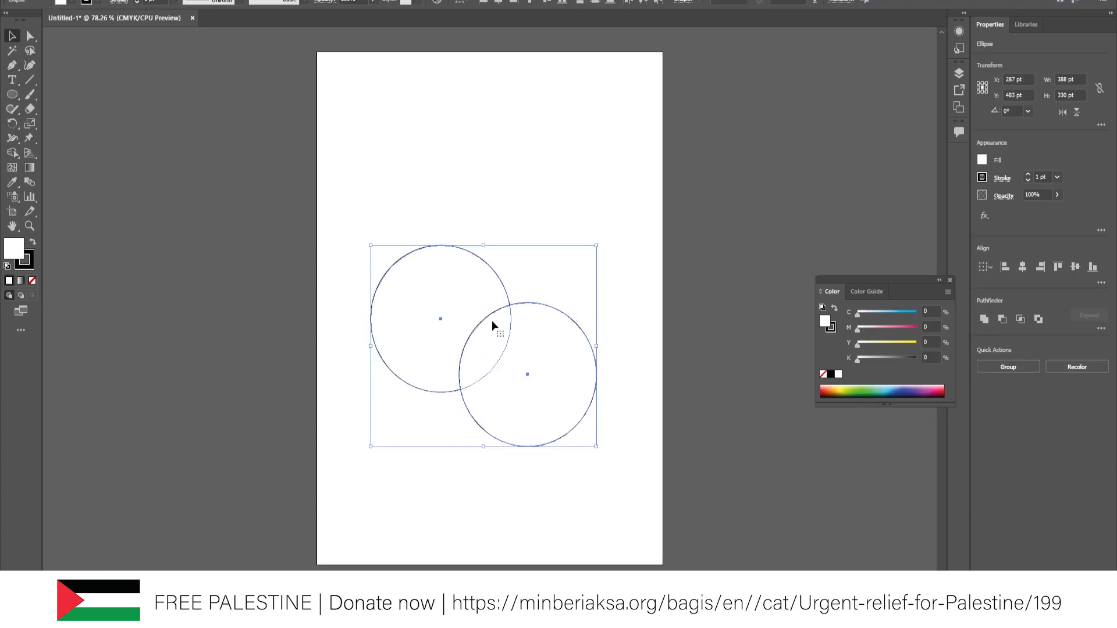
left_click(12, 153)
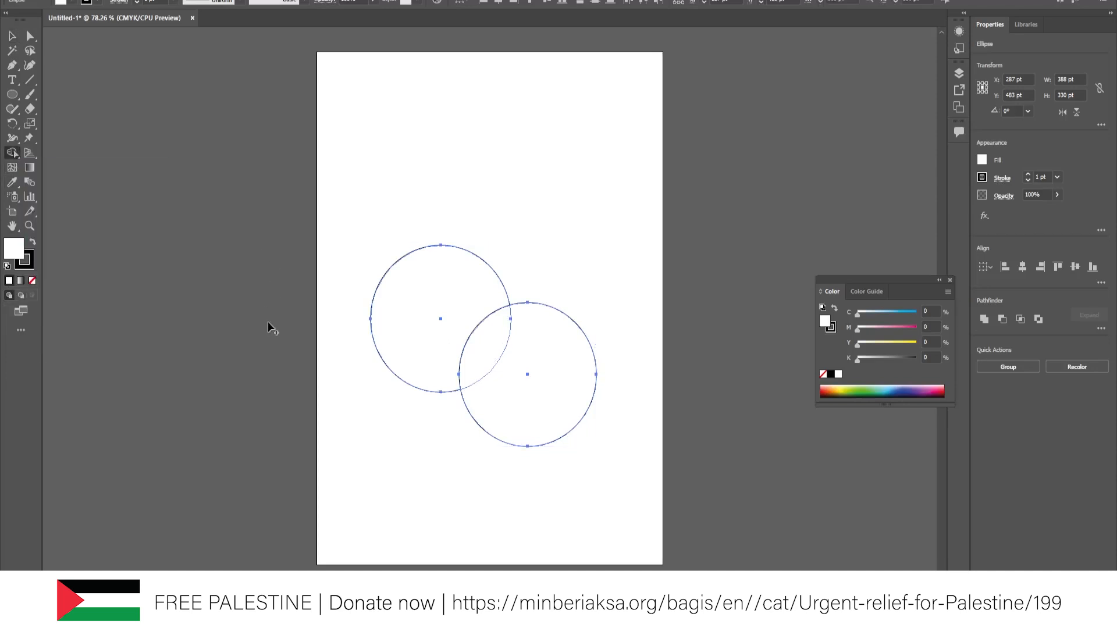
left_click(488, 348)
left_click(12, 37)
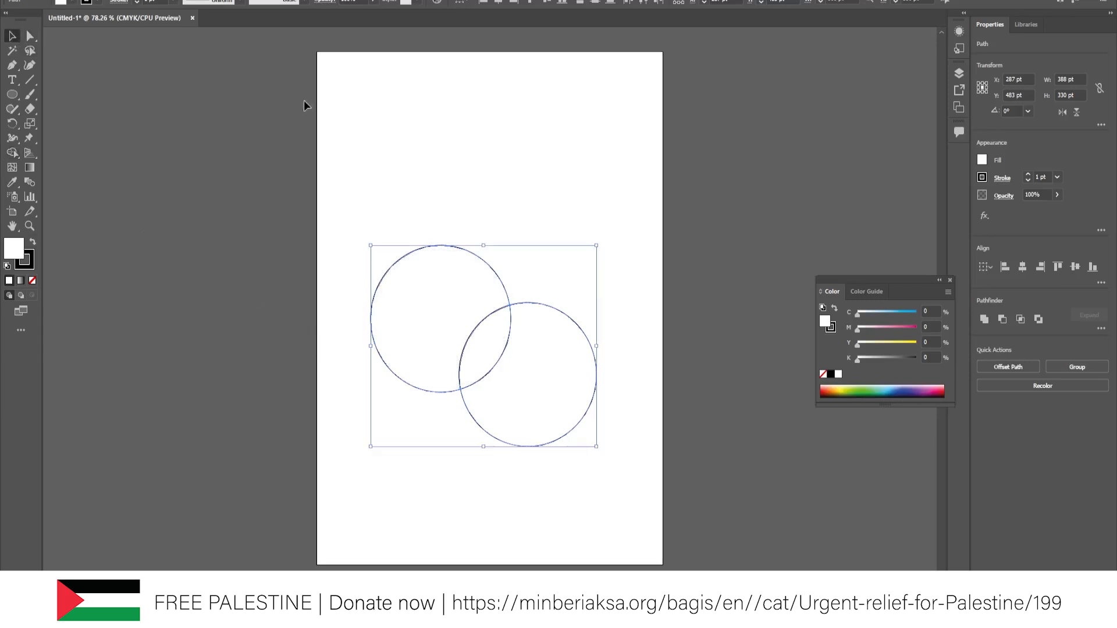
left_click(303, 101)
- Move the upper-left piece and the lens-shaped overlap apart, and undo back to the two whole circles
left_click_drag(494, 275, 447, 238)
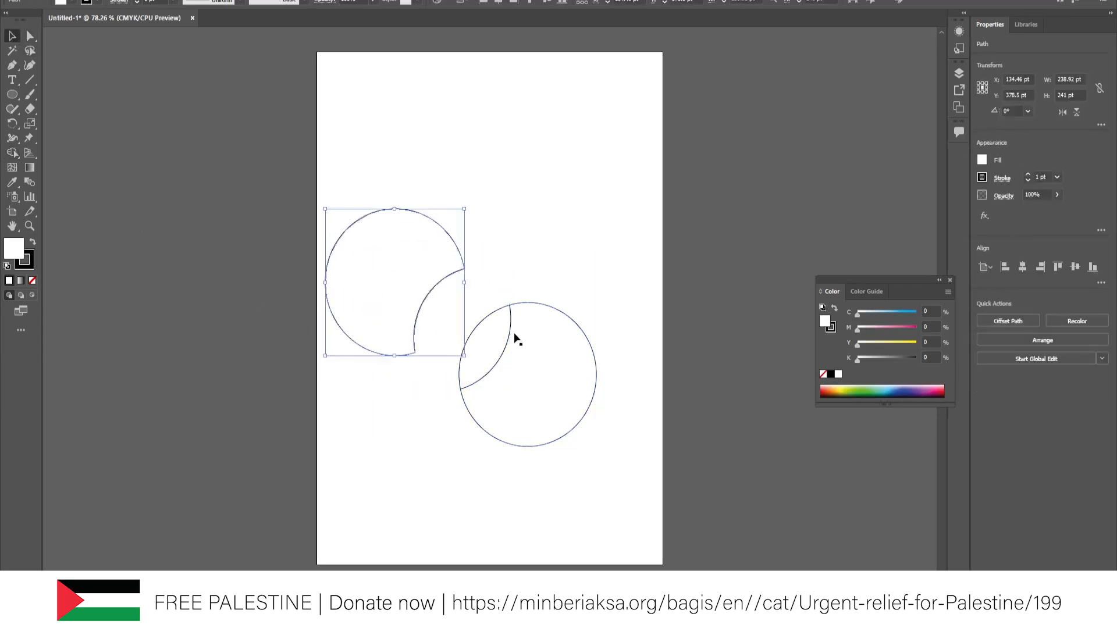
left_click_drag(489, 317, 443, 340)
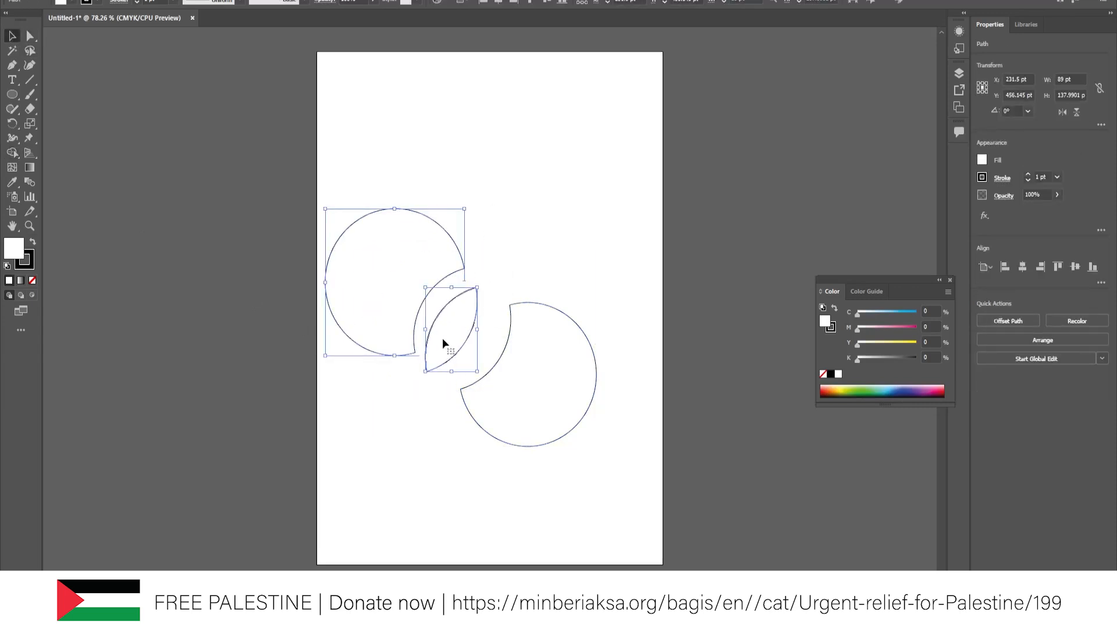
key("ctrl+z")
key("ctrl+z")
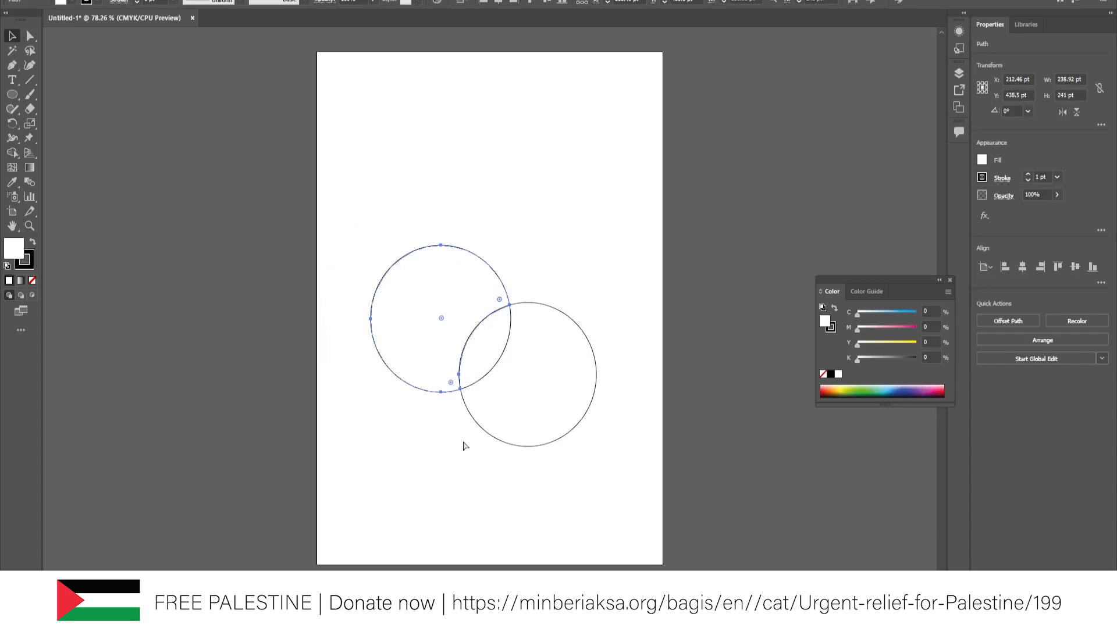
key("ctrl+z")
key("ctrl+z")
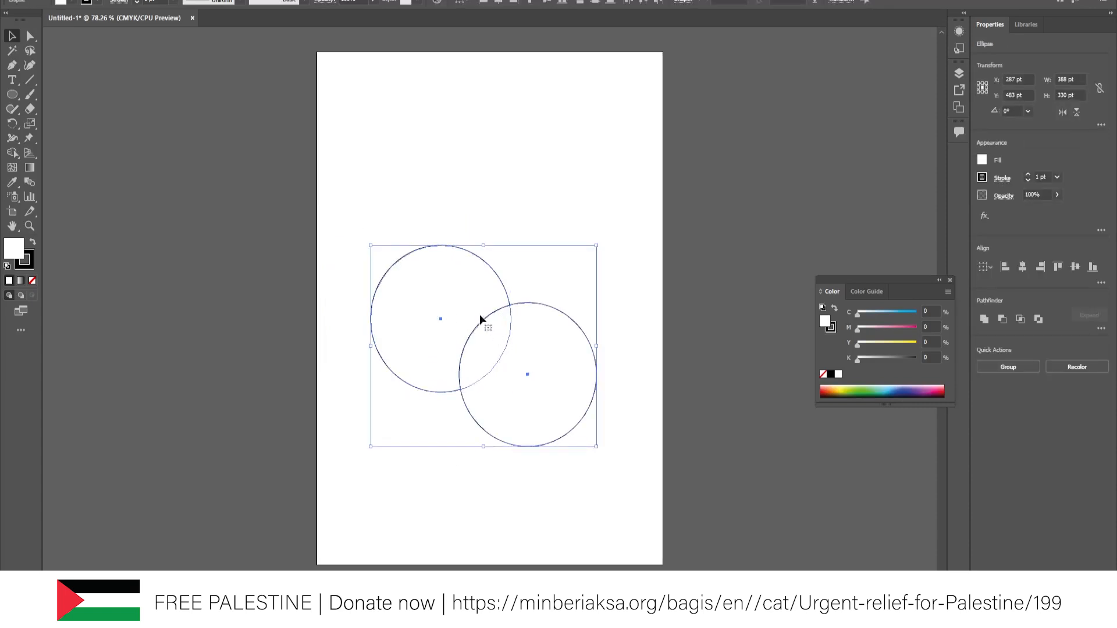
- Merge the two circles into a single outline with the Shape Builder tool and undo the merge
left_click(14, 155)
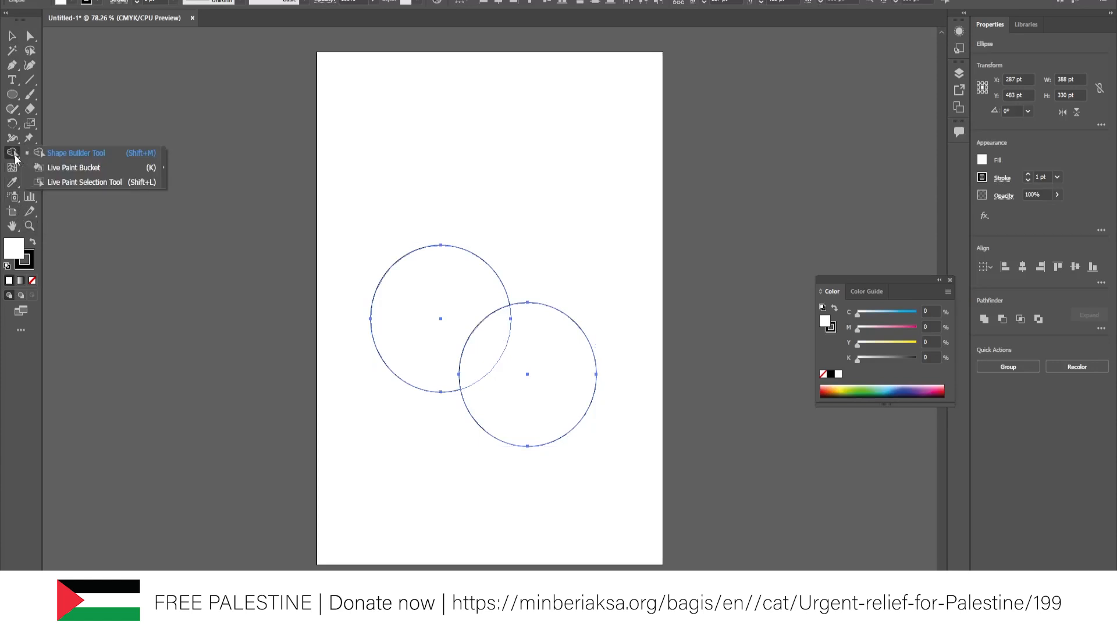
left_click(52, 154)
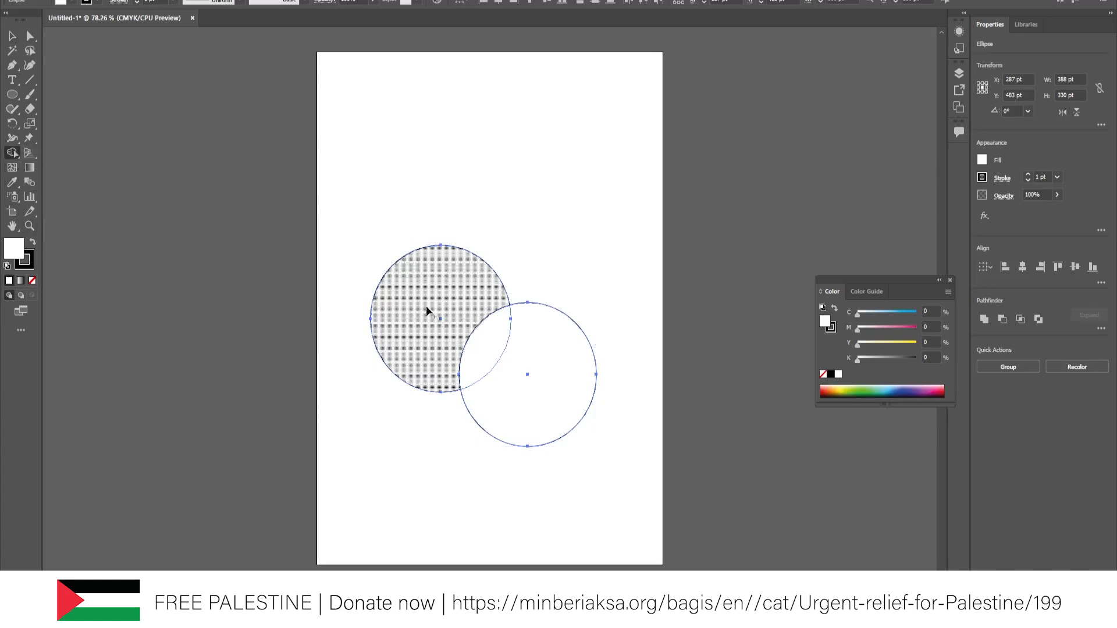
left_click_drag(434, 314, 522, 394)
left_click(11, 36)
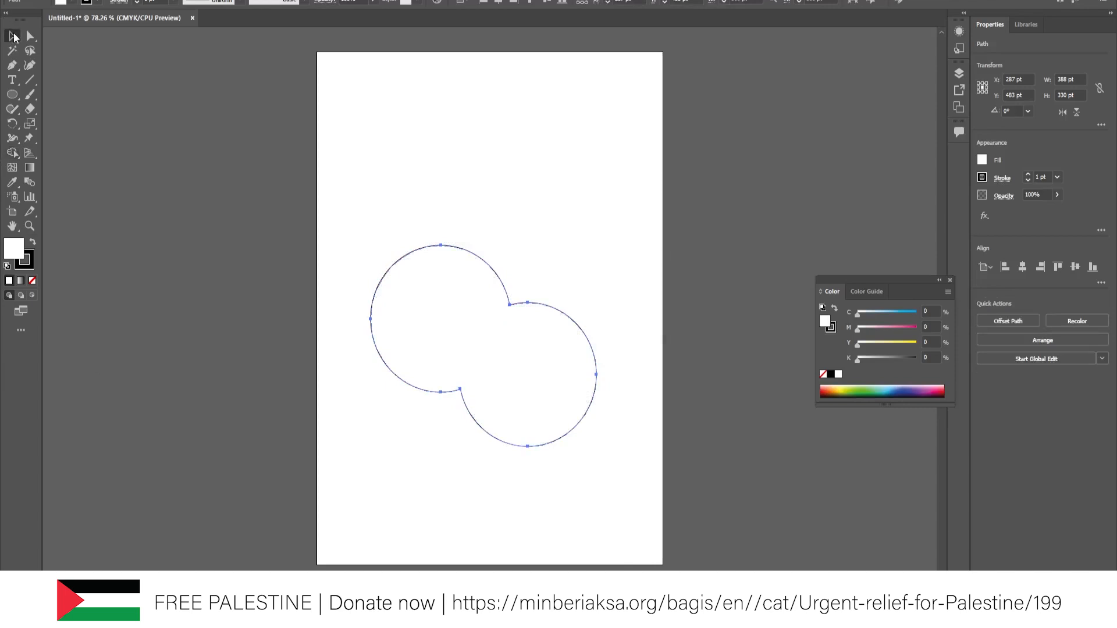
left_click(294, 415)
key("ctrl+z")
key("ctrl+z")
- Subtract the upper-left circle and its overlap from the lower-right circle with the Shape Builder tool
left_click(475, 512)
left_click(508, 308)
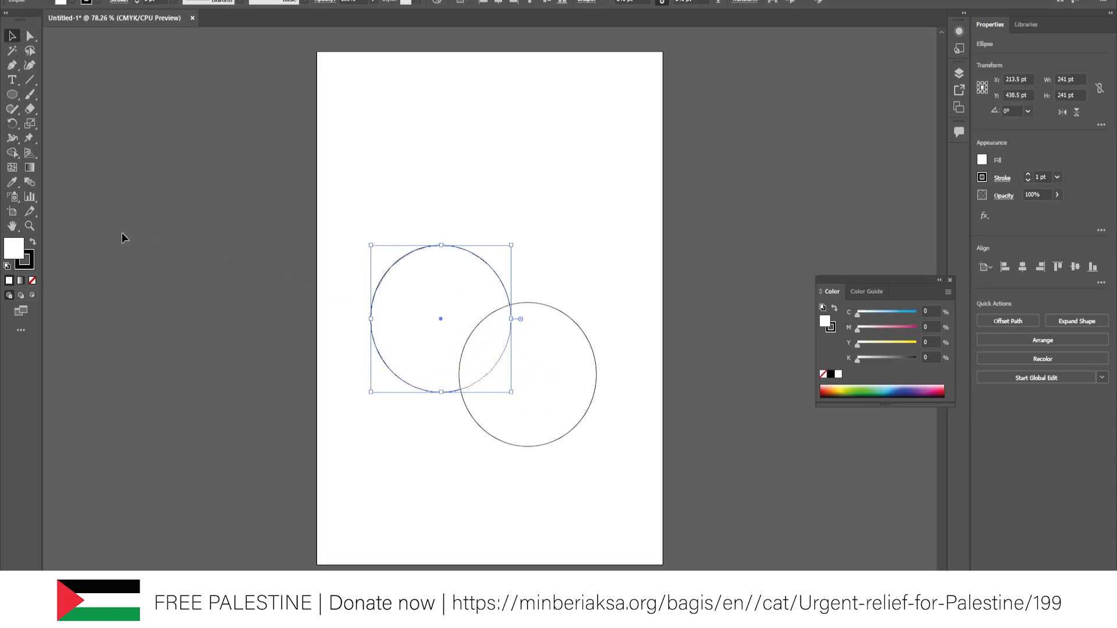
left_click(11, 153)
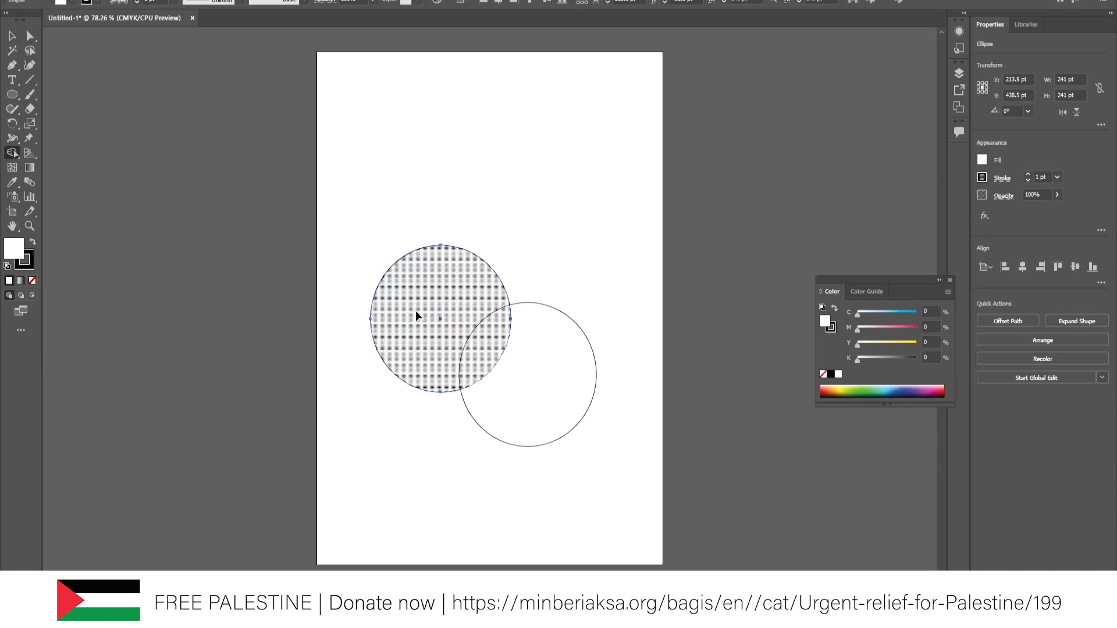
left_click(424, 314, "alt")
left_click_drag(425, 320, 485, 371)
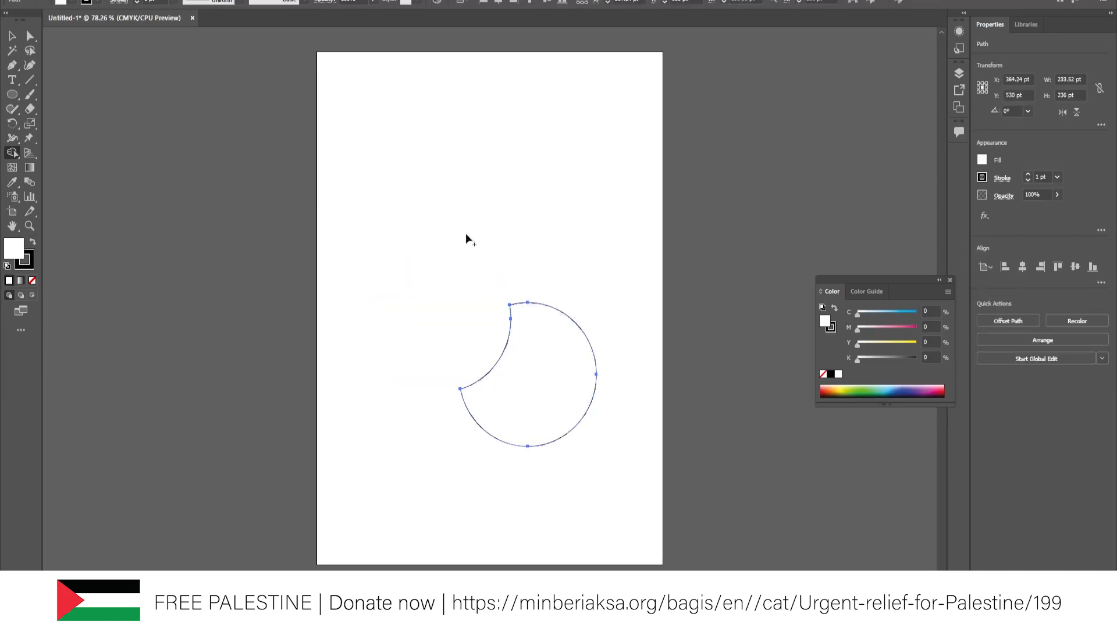
- Delete the cut circle and draw two smaller overlapping circles side by side, spanning about 197 × 129 pt together
left_click(12, 36)
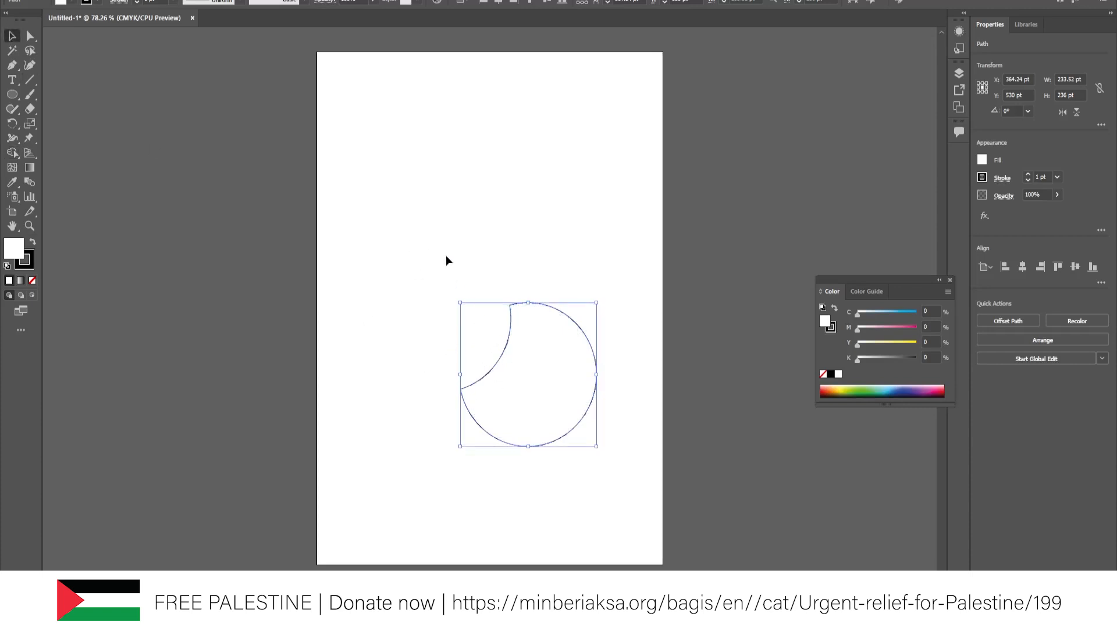
key("Delete")
left_click(11, 152)
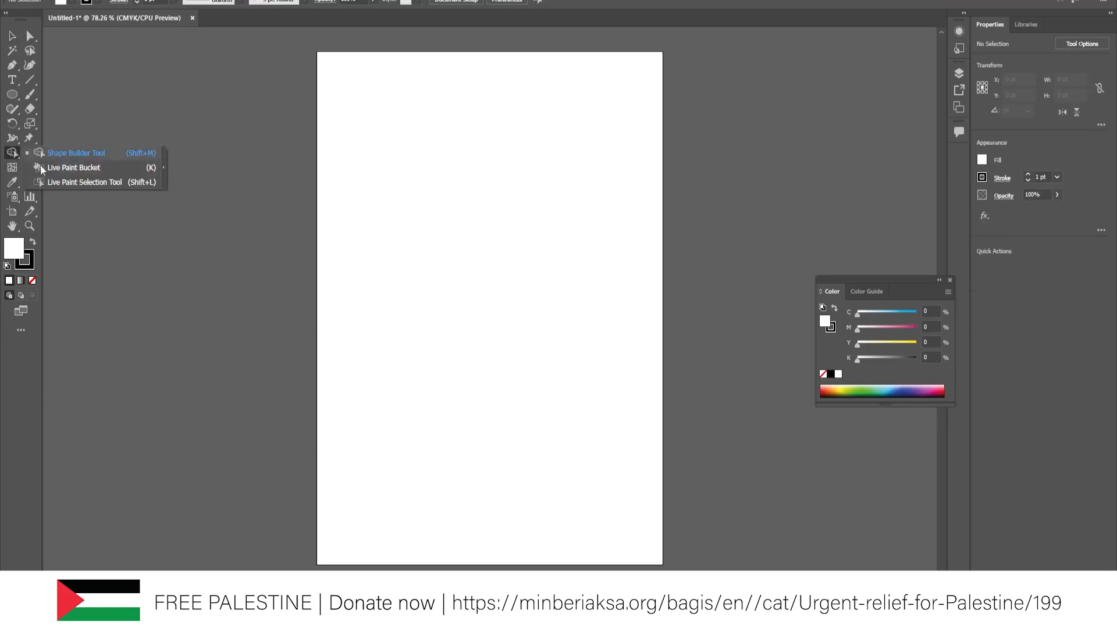
left_click_drag(397, 288, 458, 346)
left_click_drag(457, 346, 467, 363)
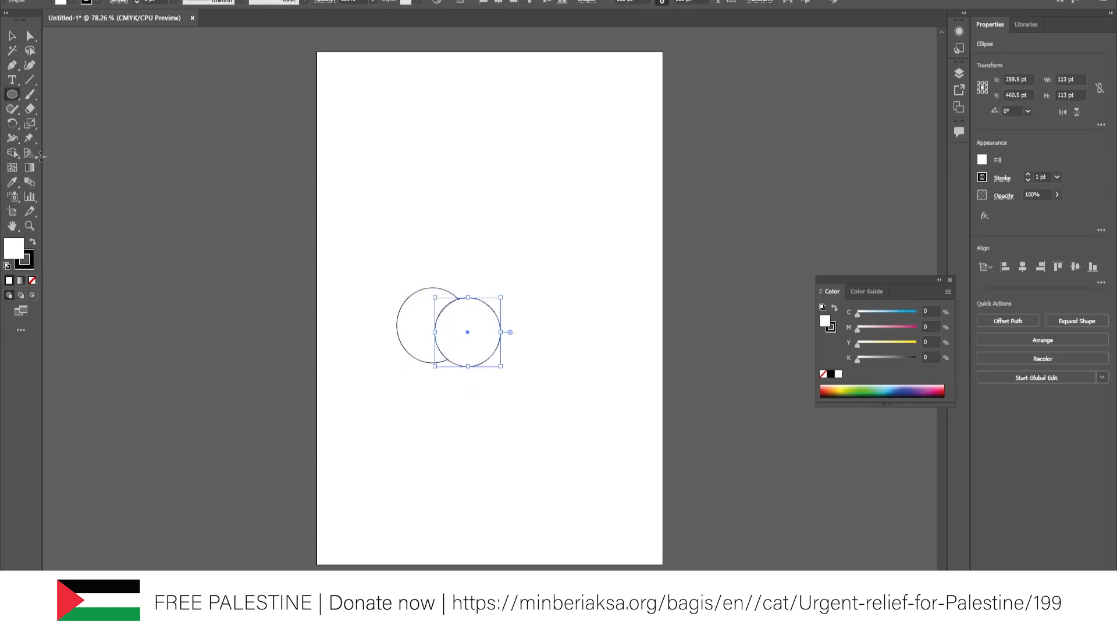
left_click(12, 36)
left_click_drag(470, 314, 478, 315)
- Make a Live Paint group from both circles and fill the left region with red #E51A1A
key("ctrl+a")
key("k")
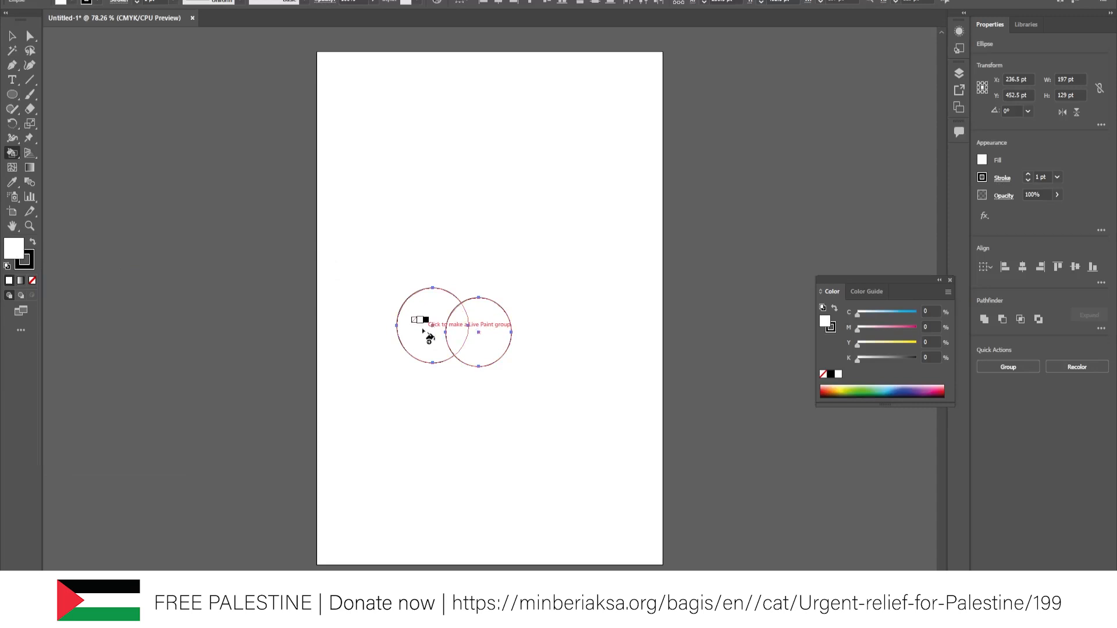
double_click(13, 250)
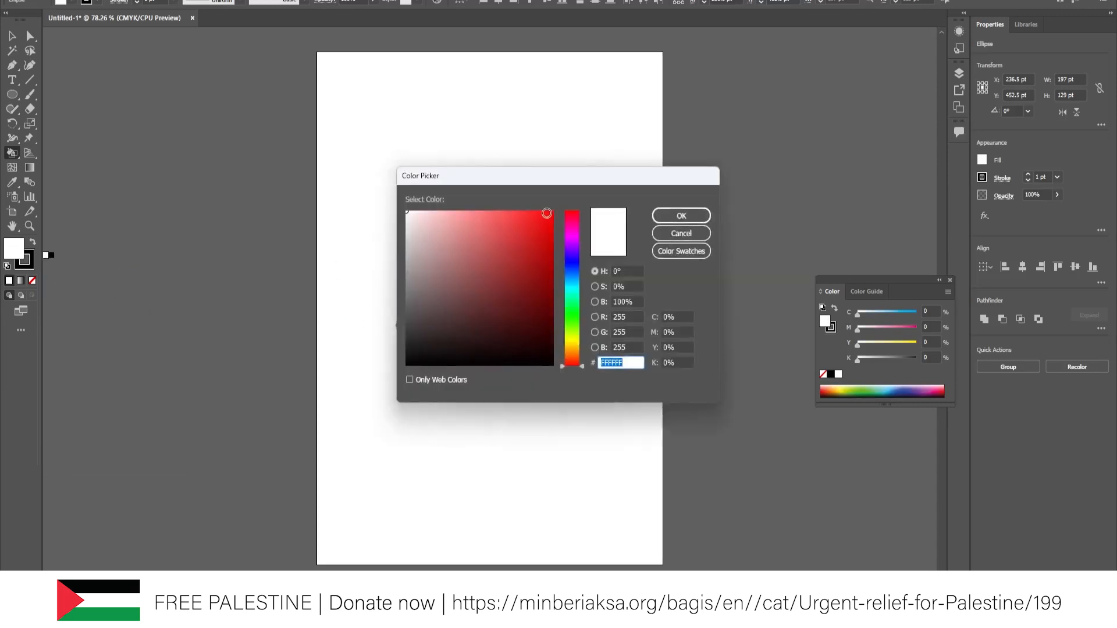
left_click(547, 214)
left_click(681, 216)
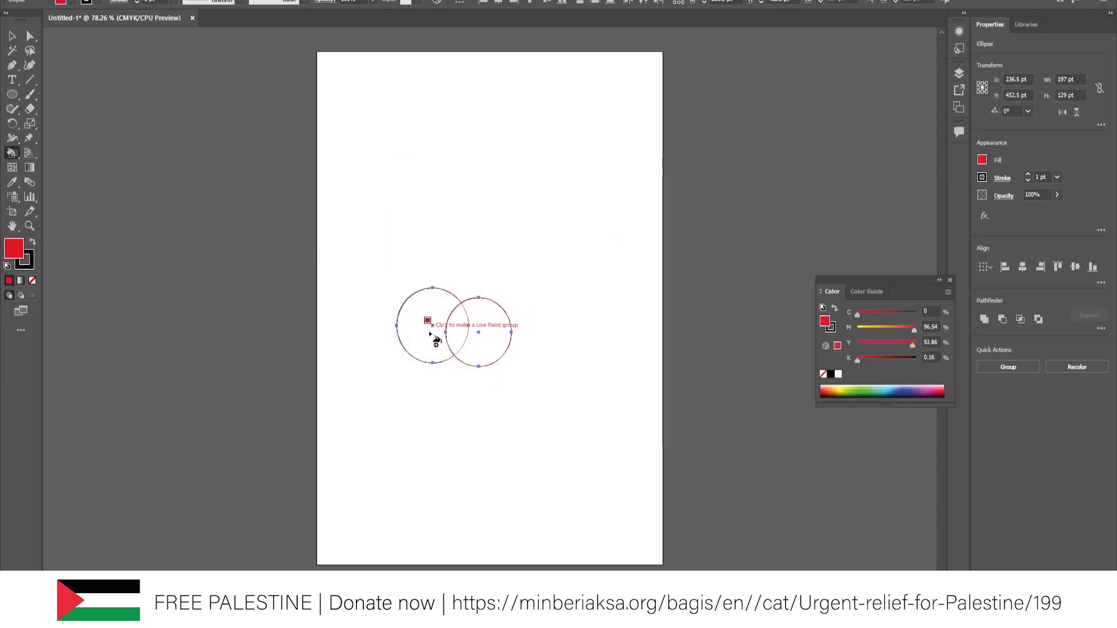
left_click(429, 332)
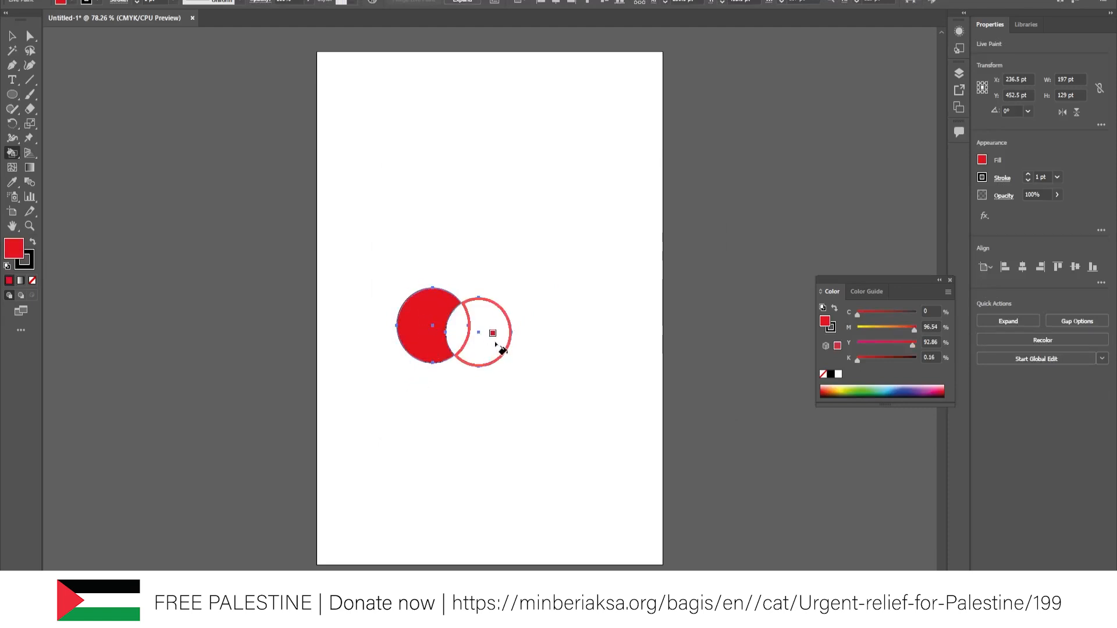
- Fill the right region of the Live Paint group with green, about C 64, M 0, Y 100, K 0
double_click(13, 251)
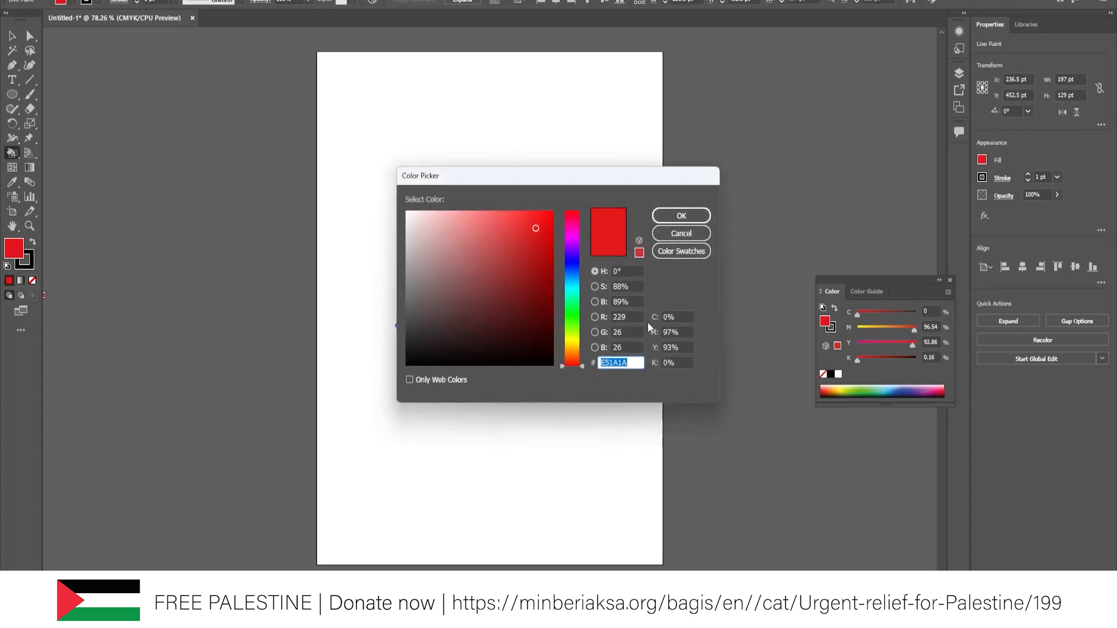
left_click(573, 329)
left_click(681, 215)
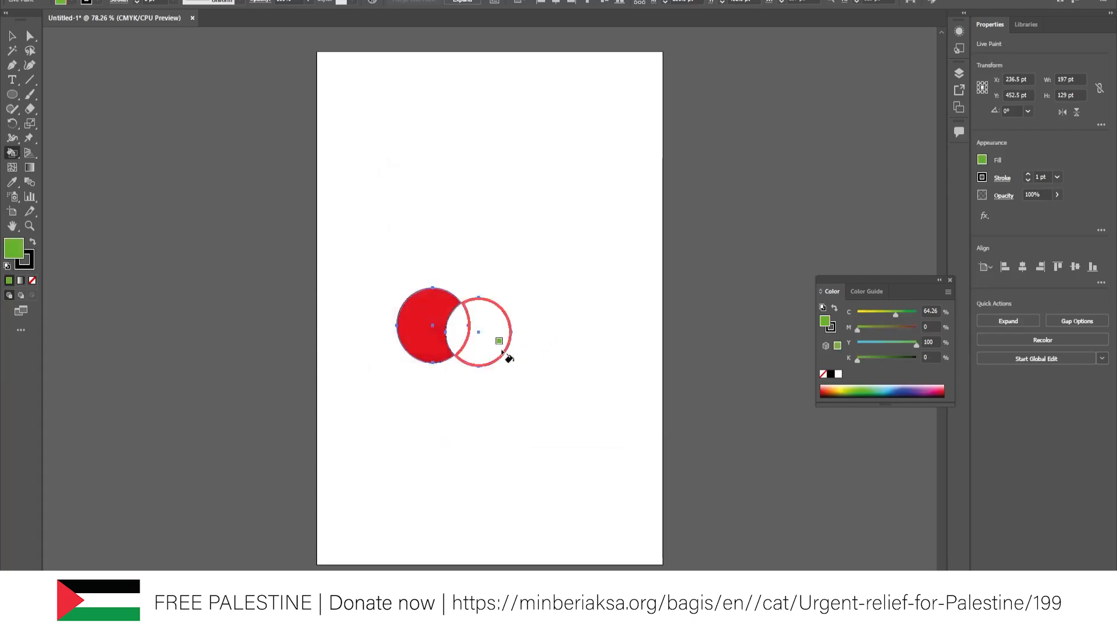
left_click(502, 353)
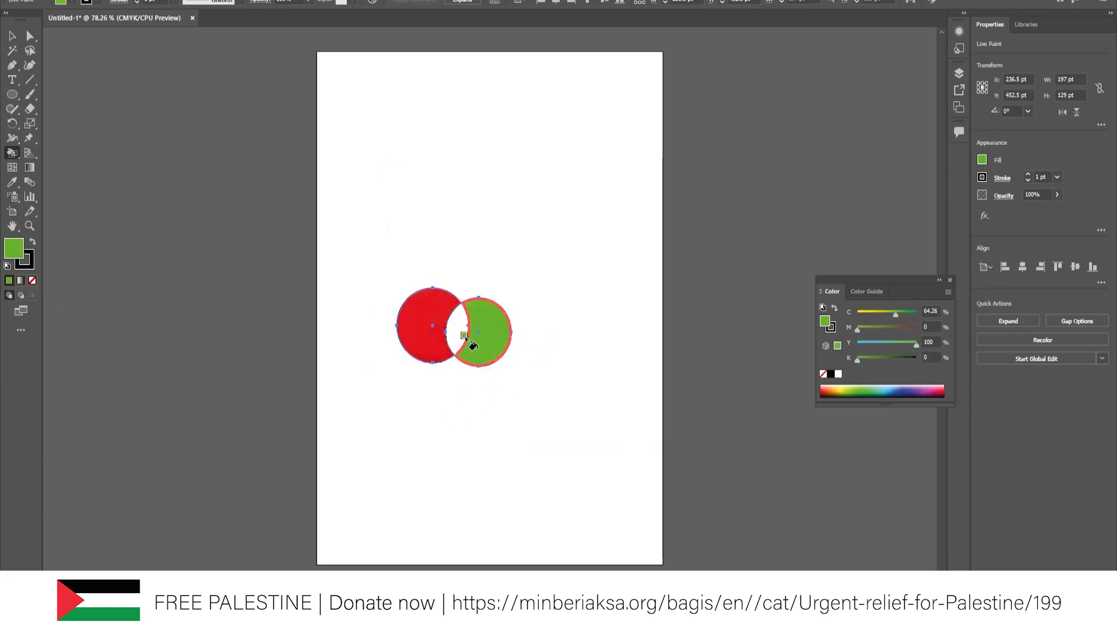
- Fill the overlap between the circles with orange-yellow, about C 4, M 33, Y 84, K 0, and deselect the group
double_click(19, 251)
left_click(572, 352)
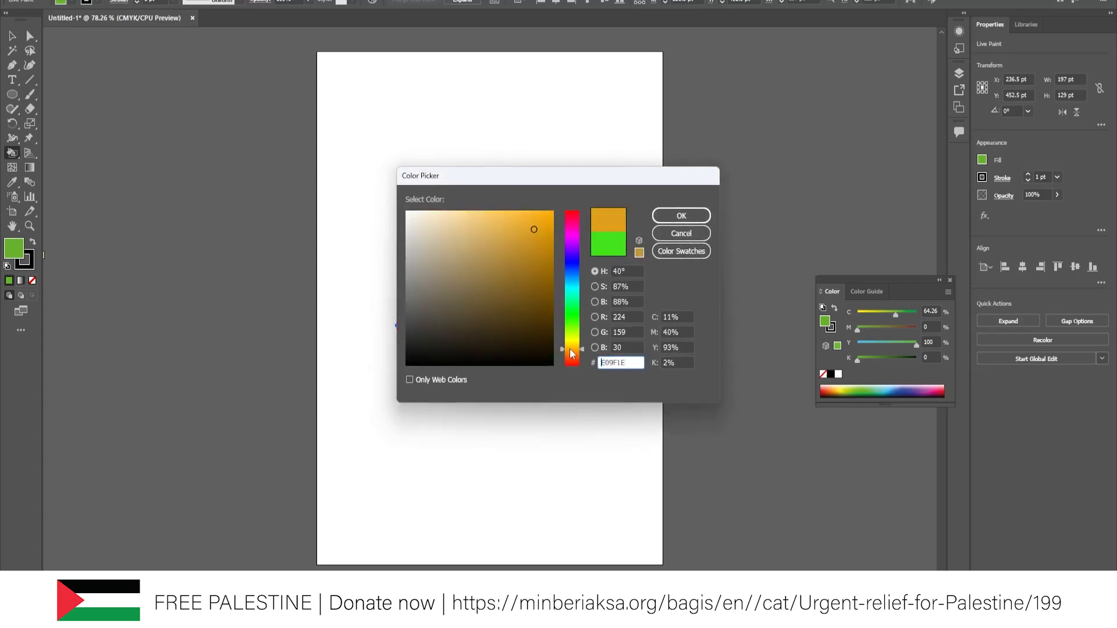
left_click(518, 218)
left_click(681, 215)
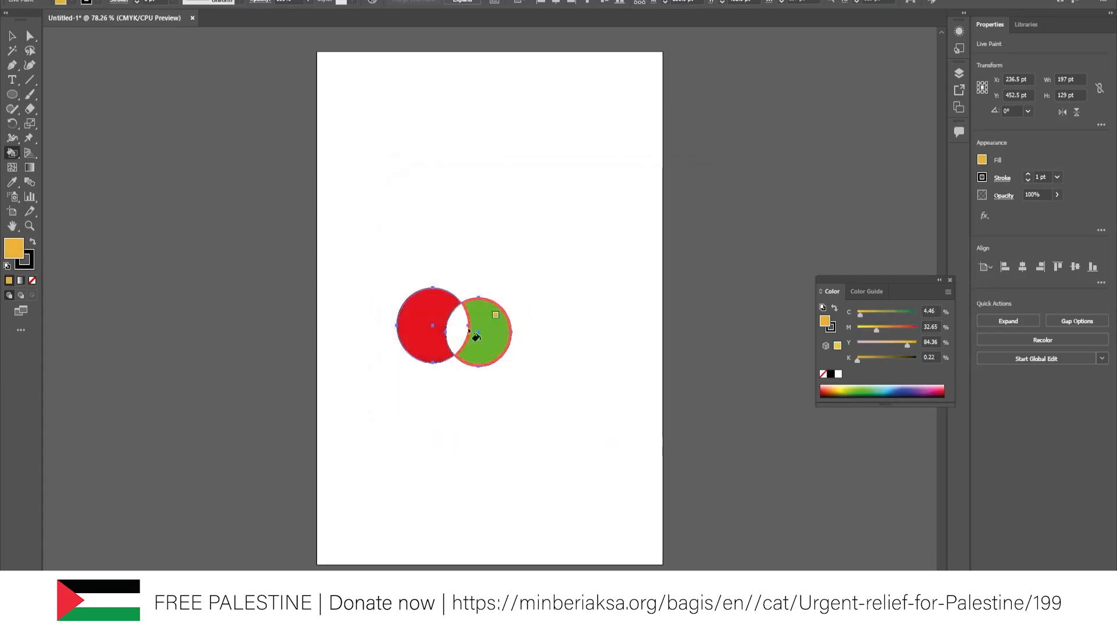
left_click(457, 326)
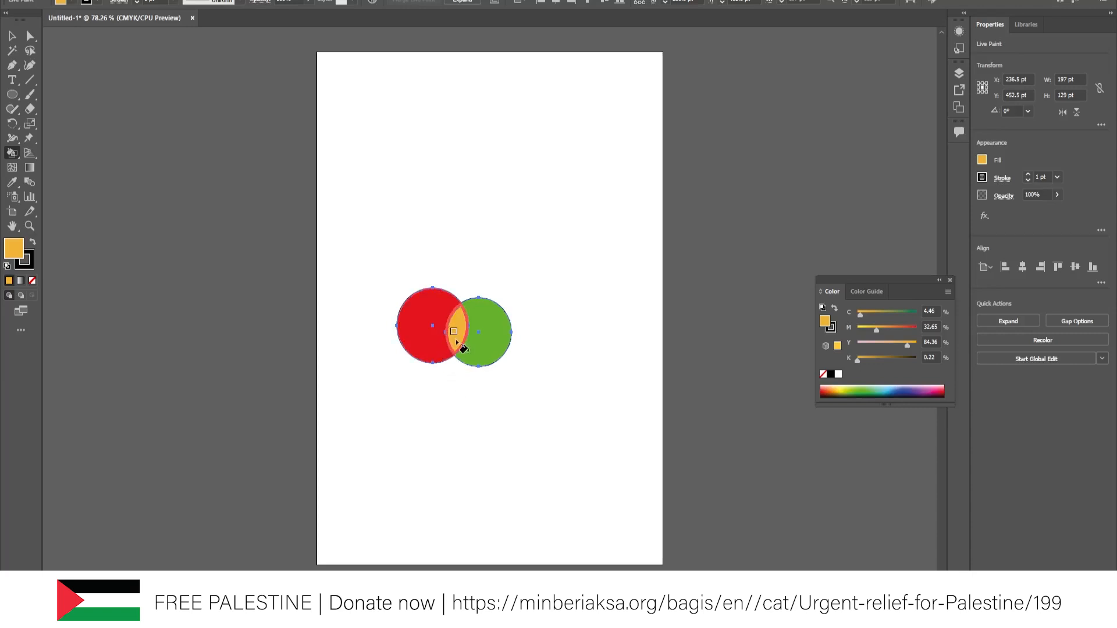
left_click(12, 36)
left_click(406, 242)
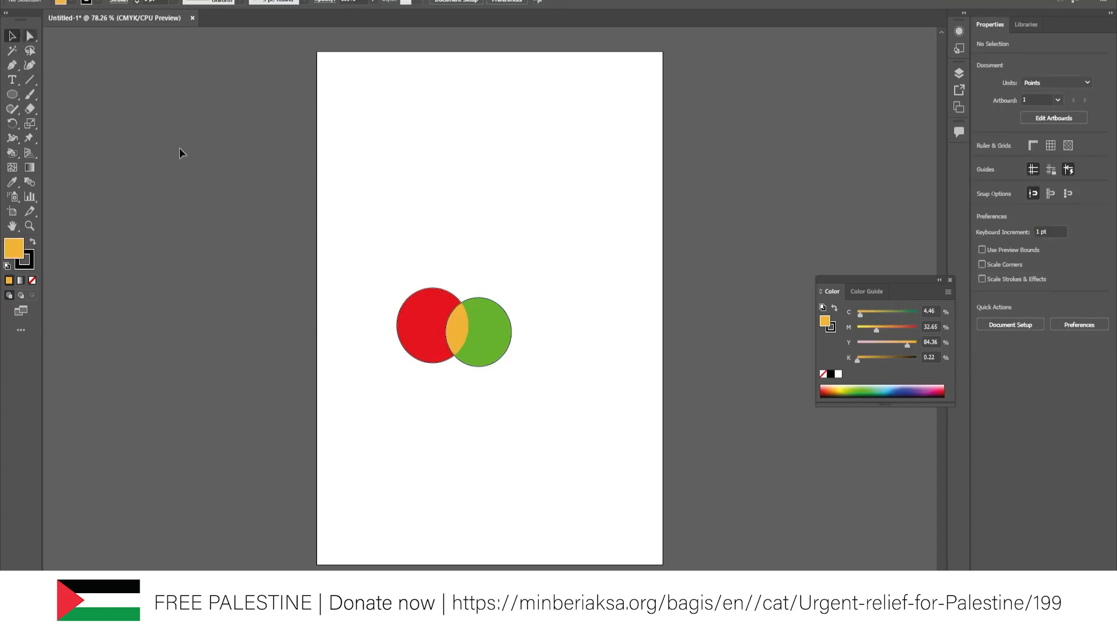
- Move the Live Paint group around the artboard as one object, ending at about X 247.5 pt, Y 477.5 pt
left_click_drag(368, 261, 561, 407)
left_click_drag(412, 330, 467, 315)
left_click(412, 371)
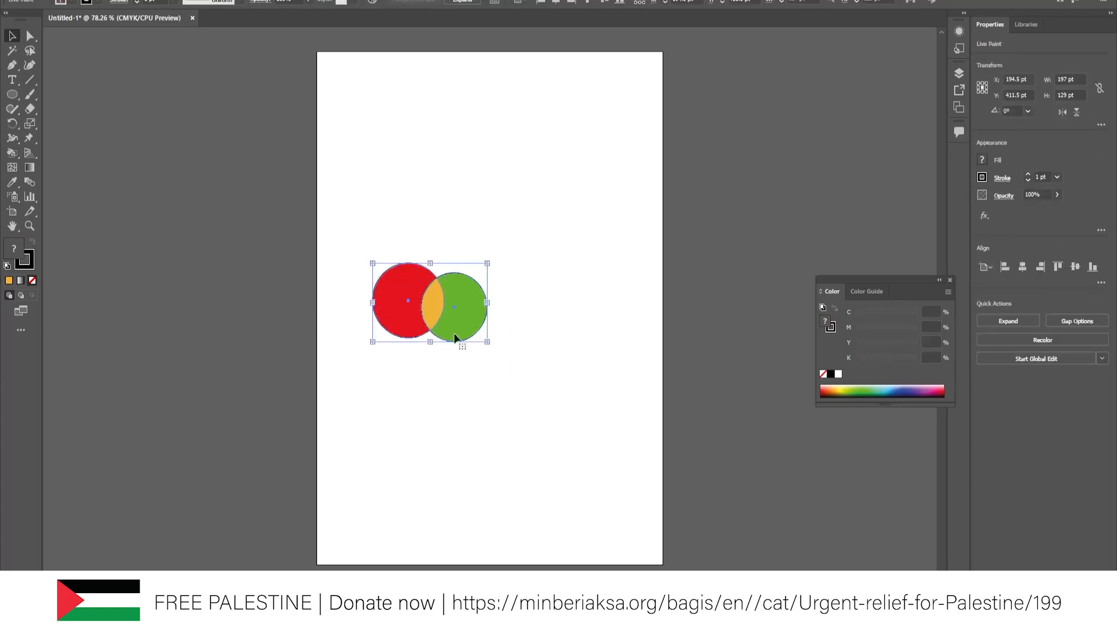
left_click(502, 391)
left_click(453, 321)
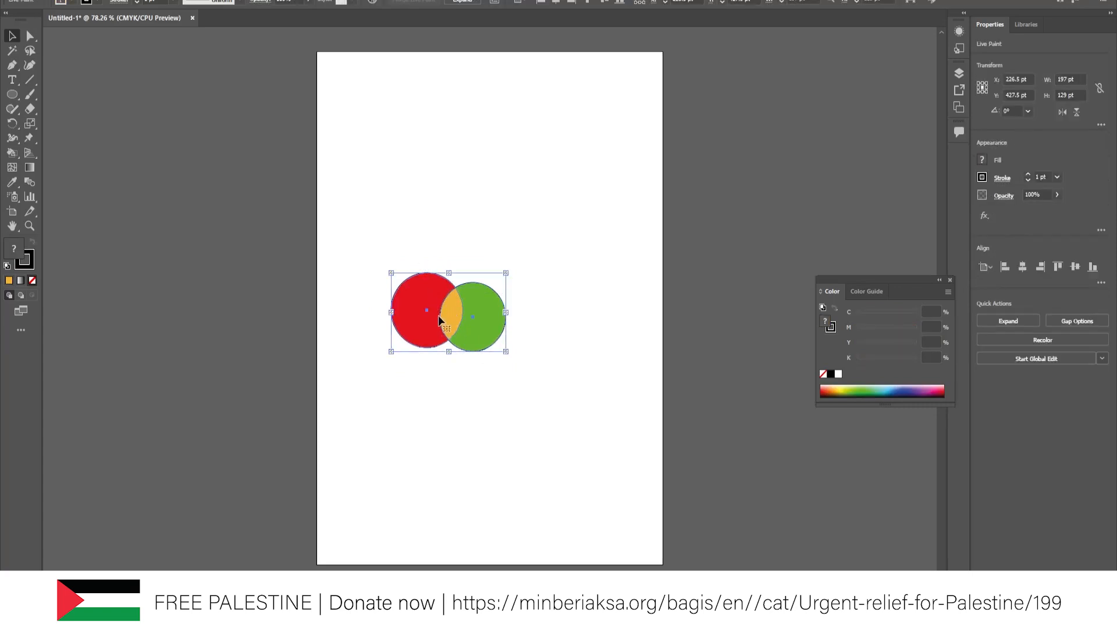
left_click_drag(463, 317, 463, 358)
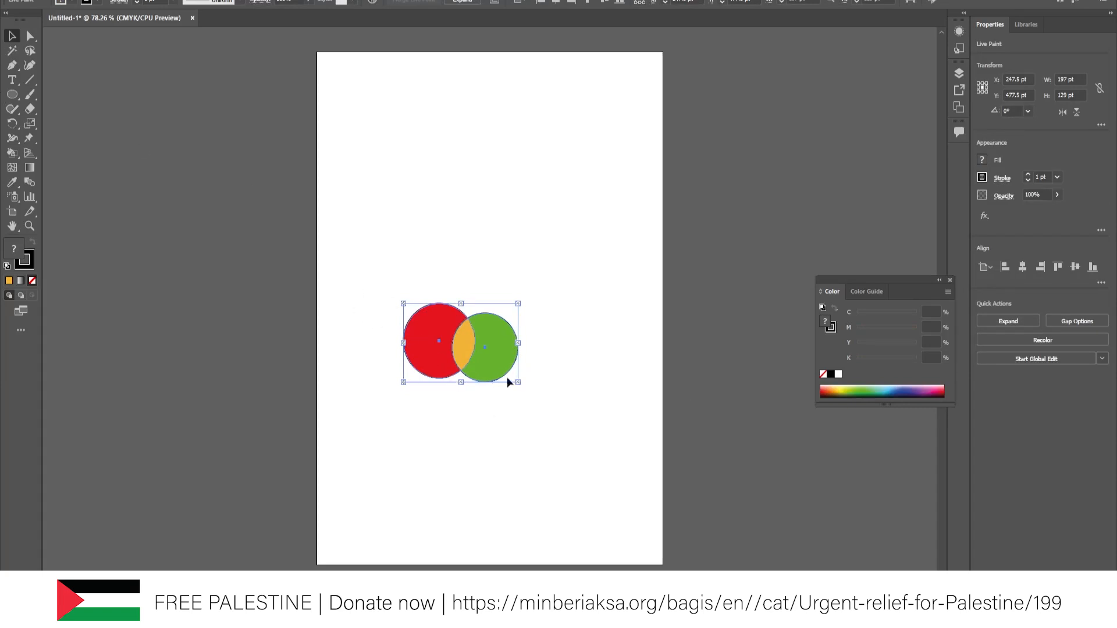
- Recolour the overlap region of the Live Paint group blue #375BEF using Live Paint Selection, and deselect it
left_click(12, 152)
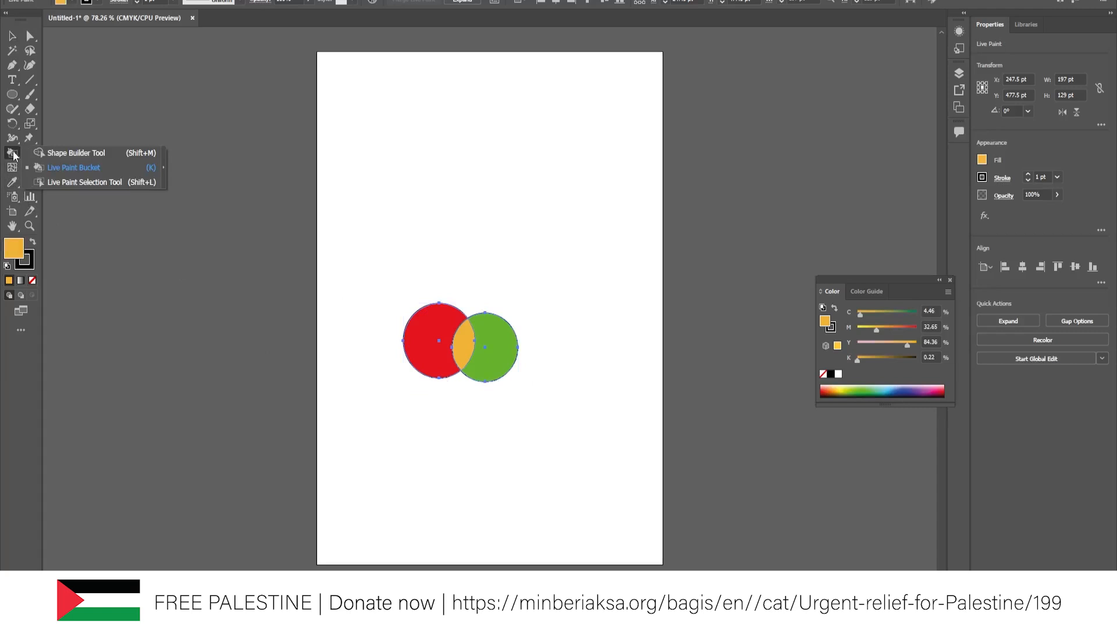
left_click(52, 183)
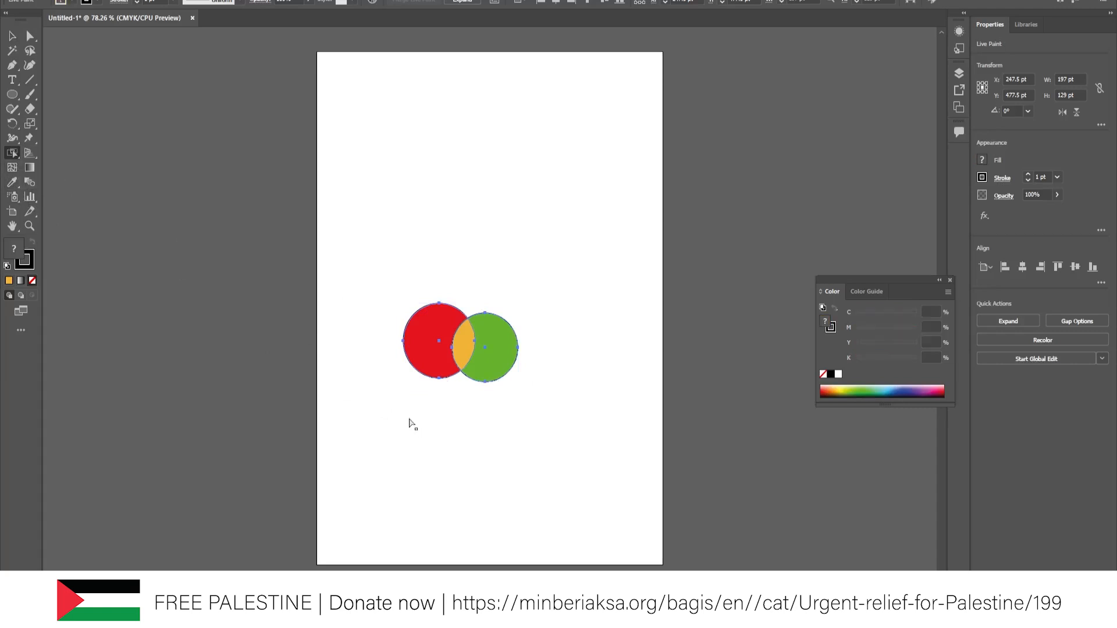
left_click(463, 349)
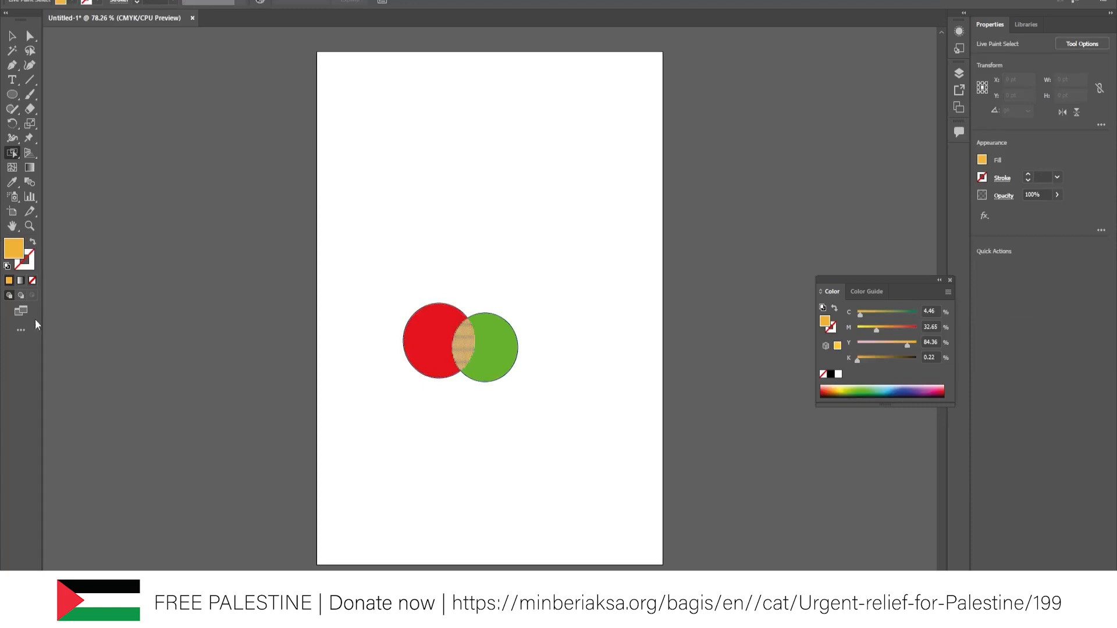
double_click(14, 247)
left_click(572, 267)
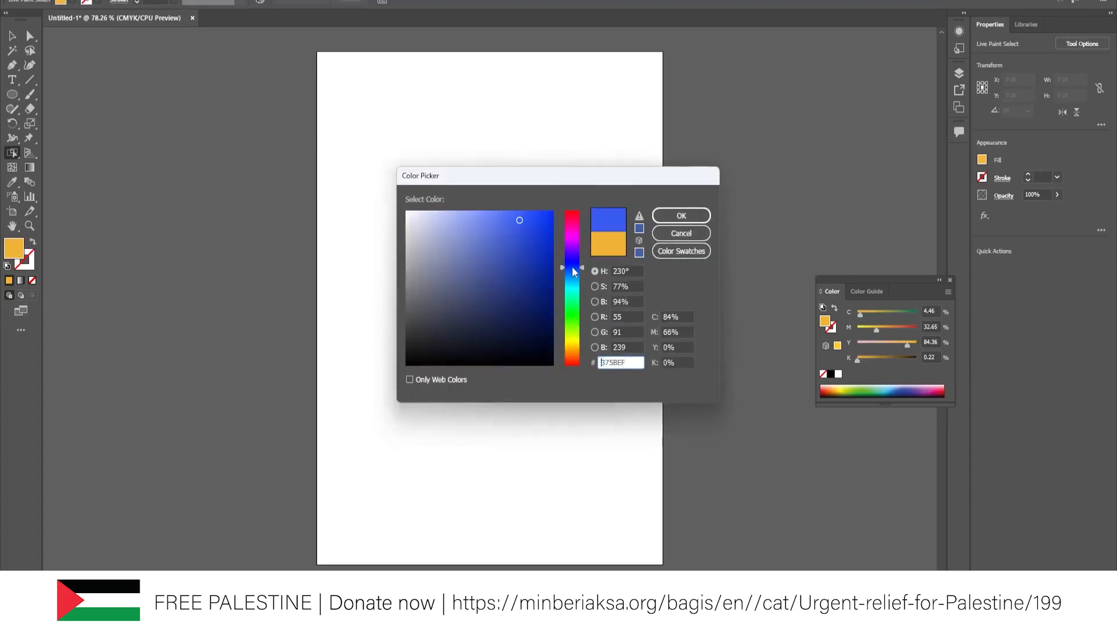
left_click(680, 215)
key("v")
left_click(392, 217)
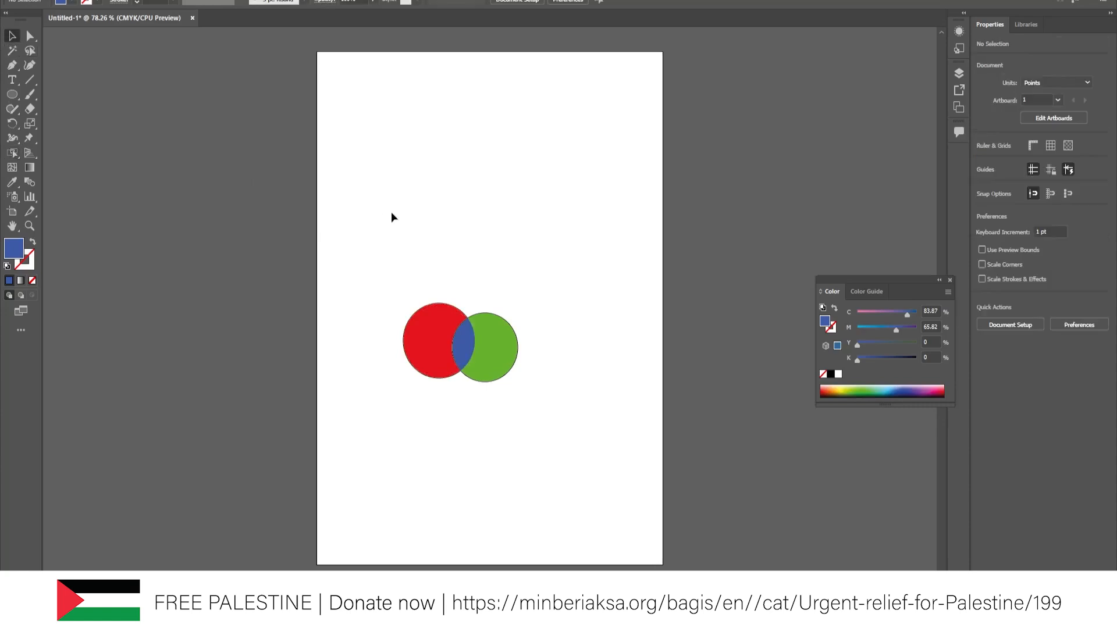
- Delete the Live Paint group and display the two-point perspective grid on the artboard
left_click_drag(420, 286, 556, 404)
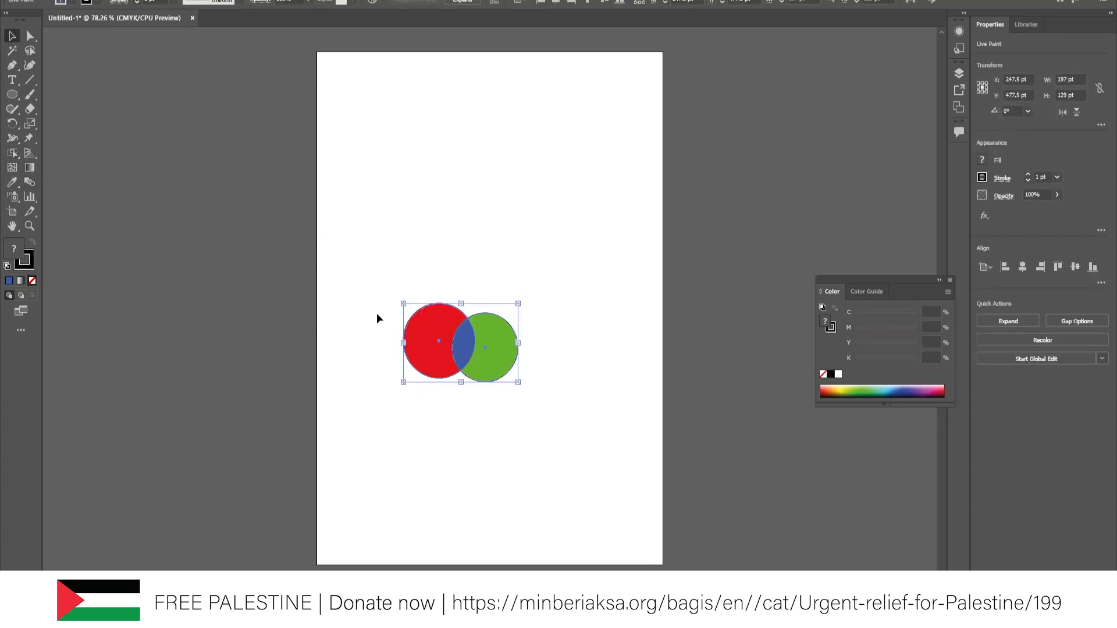
key("Delete")
left_click(29, 154)
right_click(31, 158)
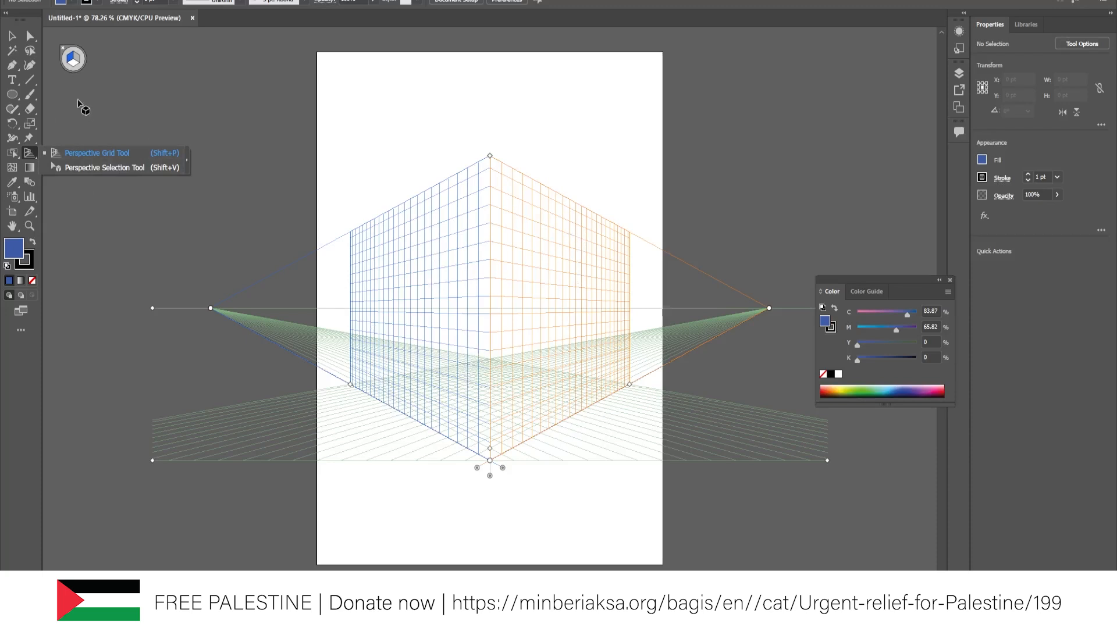
- Hide the perspective grid and show it again
left_click(64, 51)
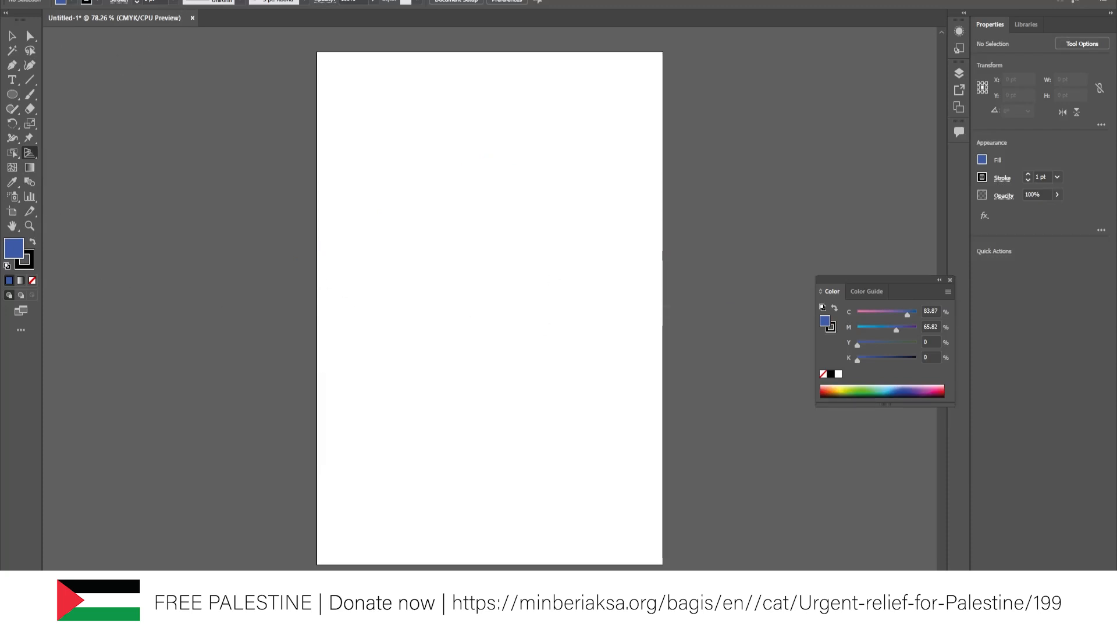
left_click(202, 0)
mouse_move(283, 384)
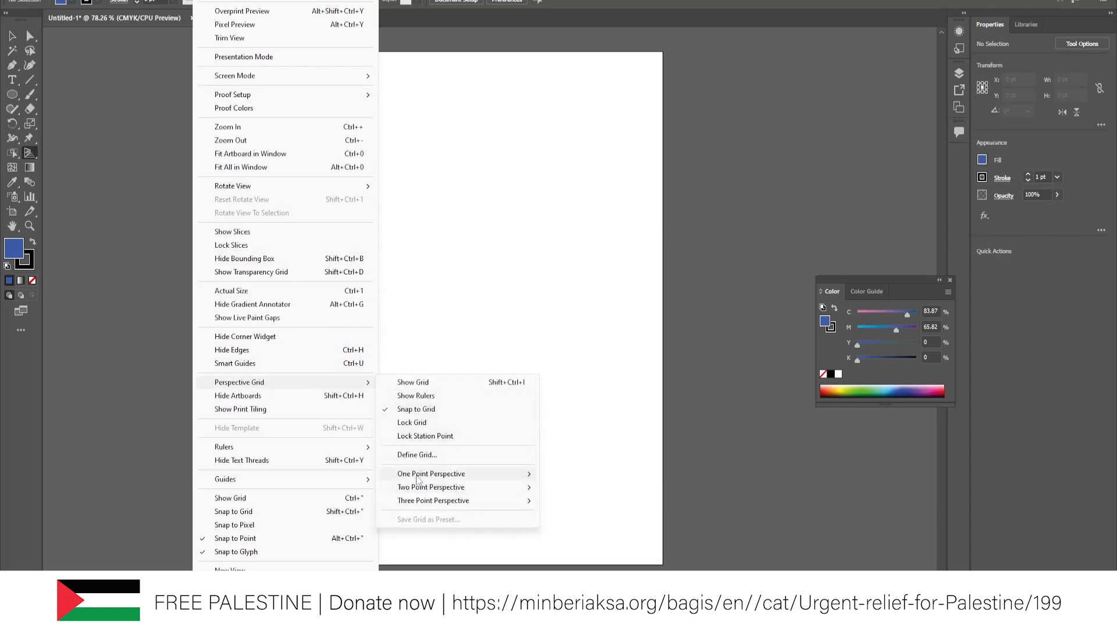
left_click(431, 384)
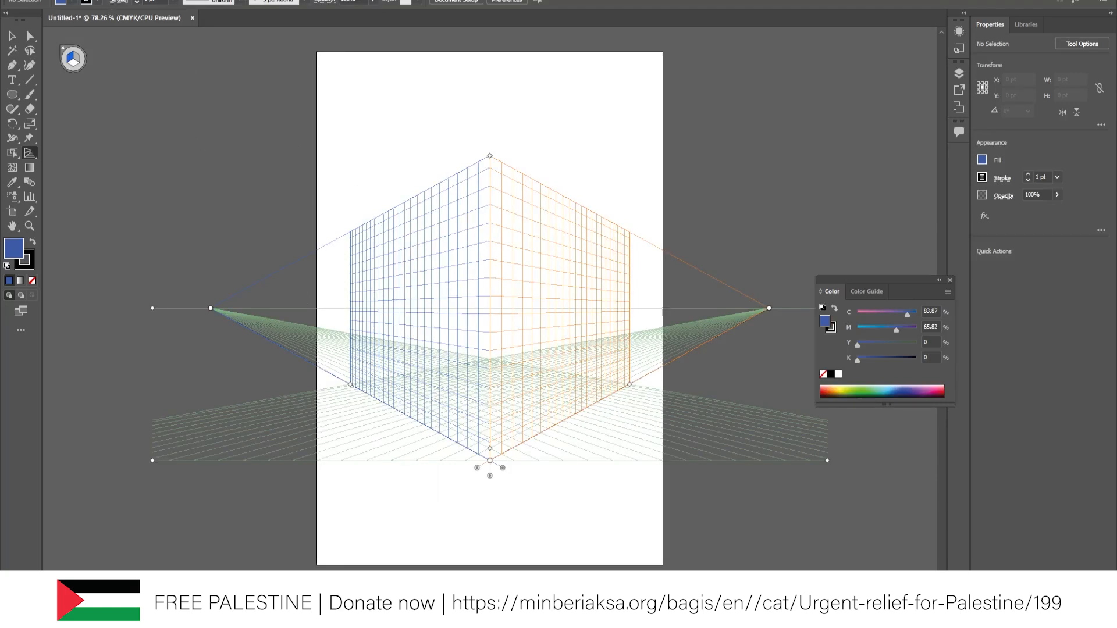
left_click(204, 1)
mouse_move(290, 383)
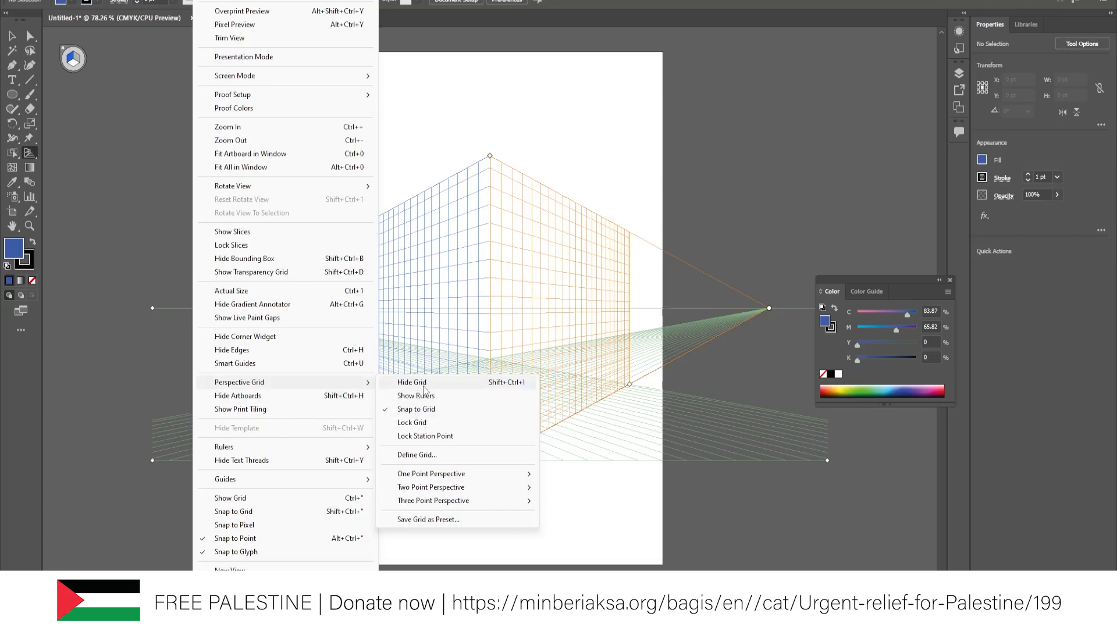
left_click(63, 50)
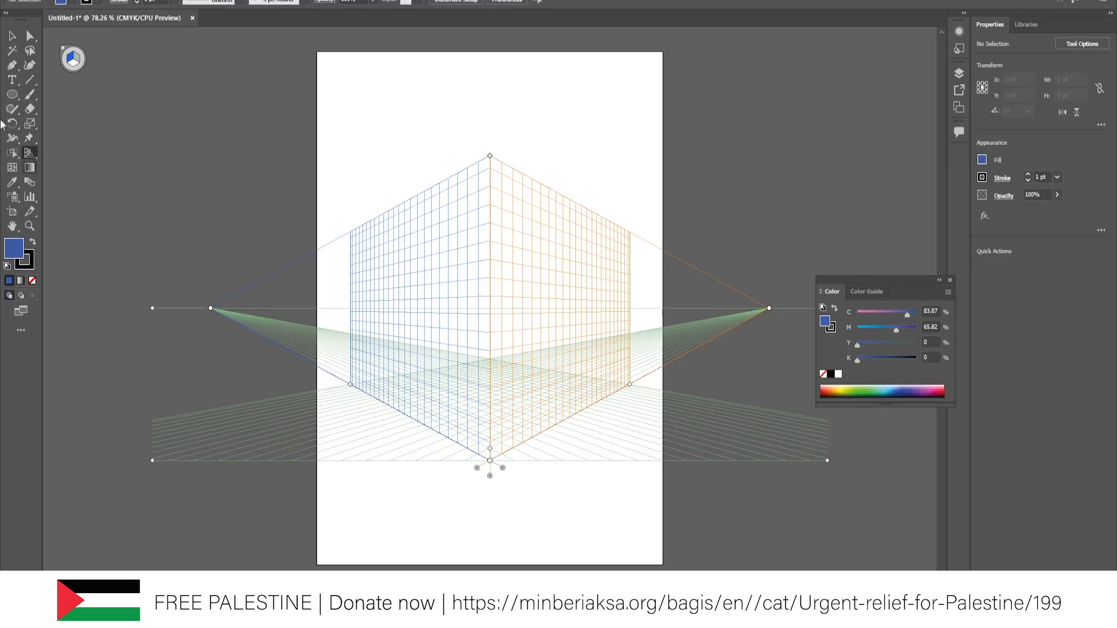
- Add placeholder text "Lorem ipsum", scaled to about 35.2 pt, and move it over the left plane of the perspective grid
left_click(12, 82)
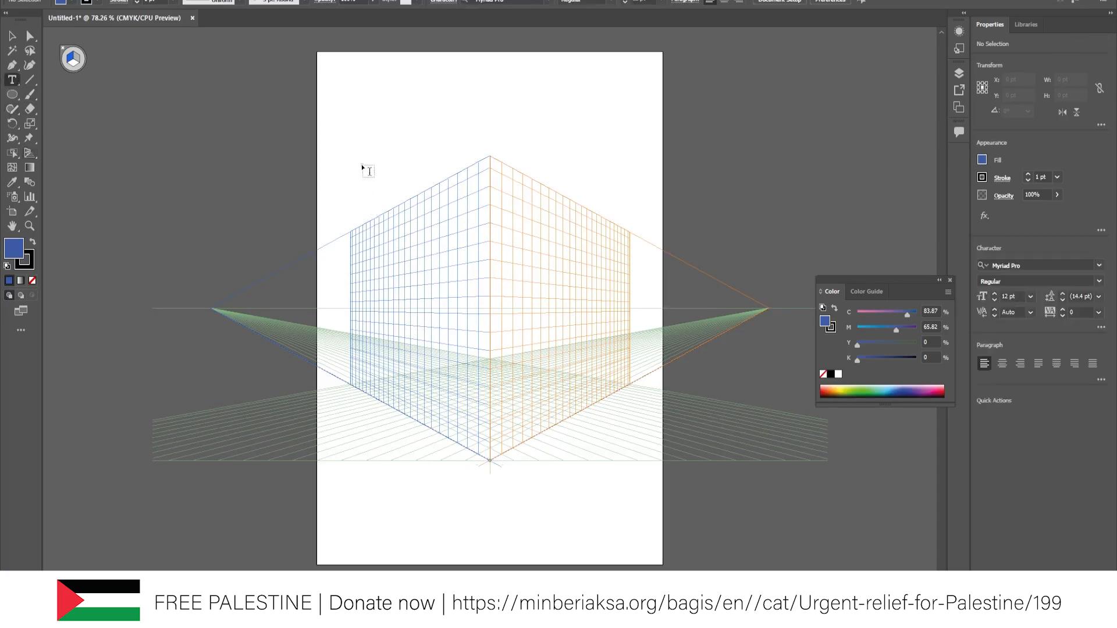
left_click(364, 167)
left_click(12, 37)
left_click_drag(401, 166, 456, 219)
left_click_drag(436, 177, 439, 288)
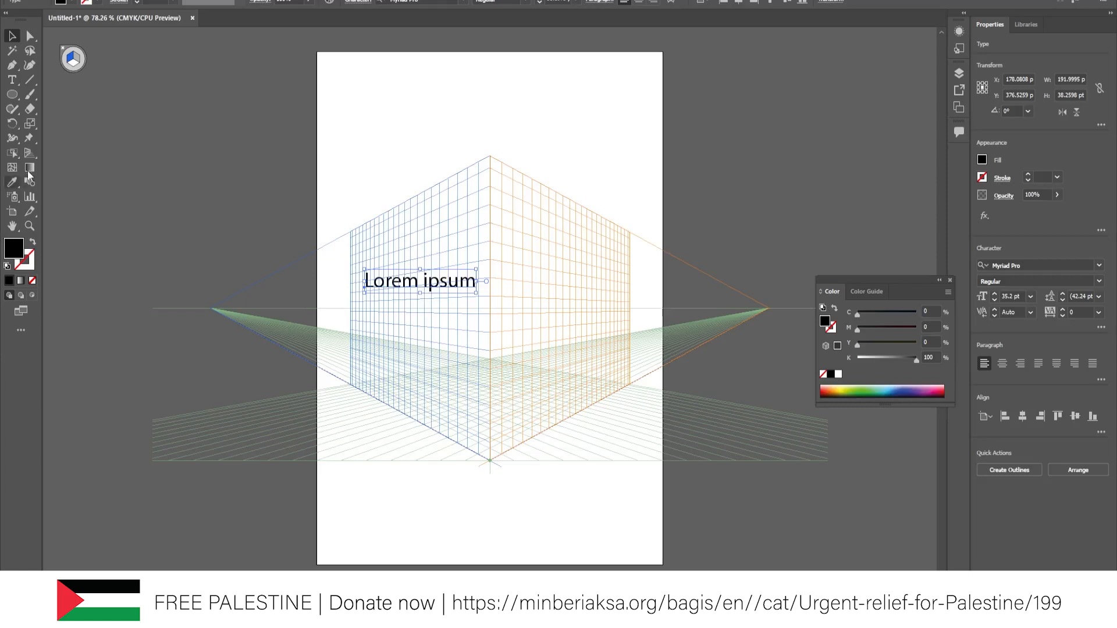
- Attach the Lorem ipsum text to the left perspective plane at about X 185.5 pt, Y 400.6 pt, and deselect it
left_click(29, 152)
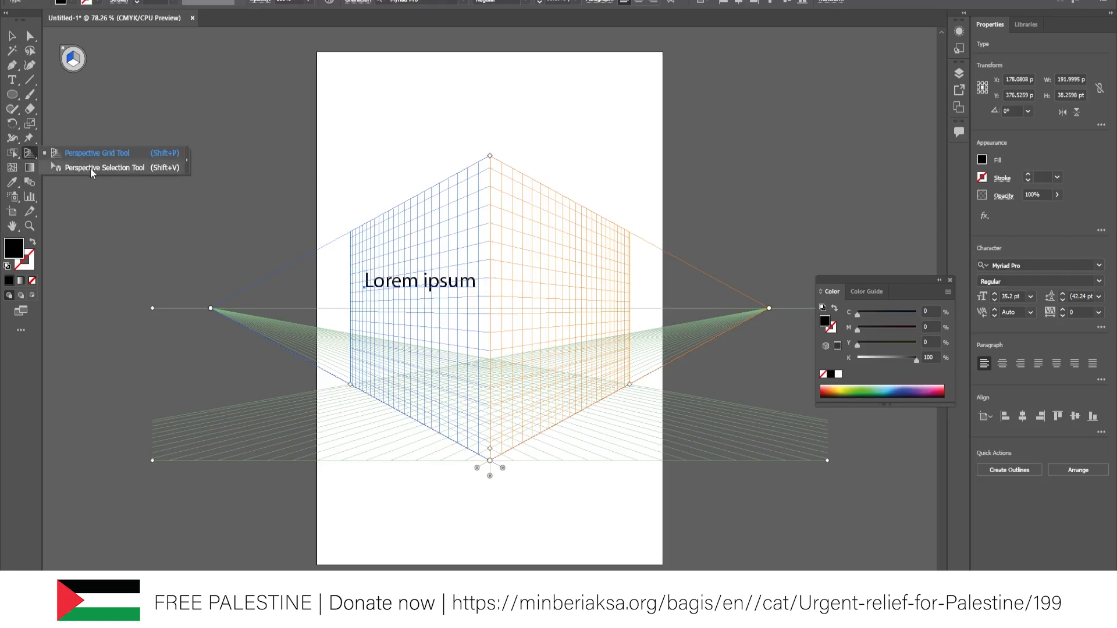
left_click(108, 169)
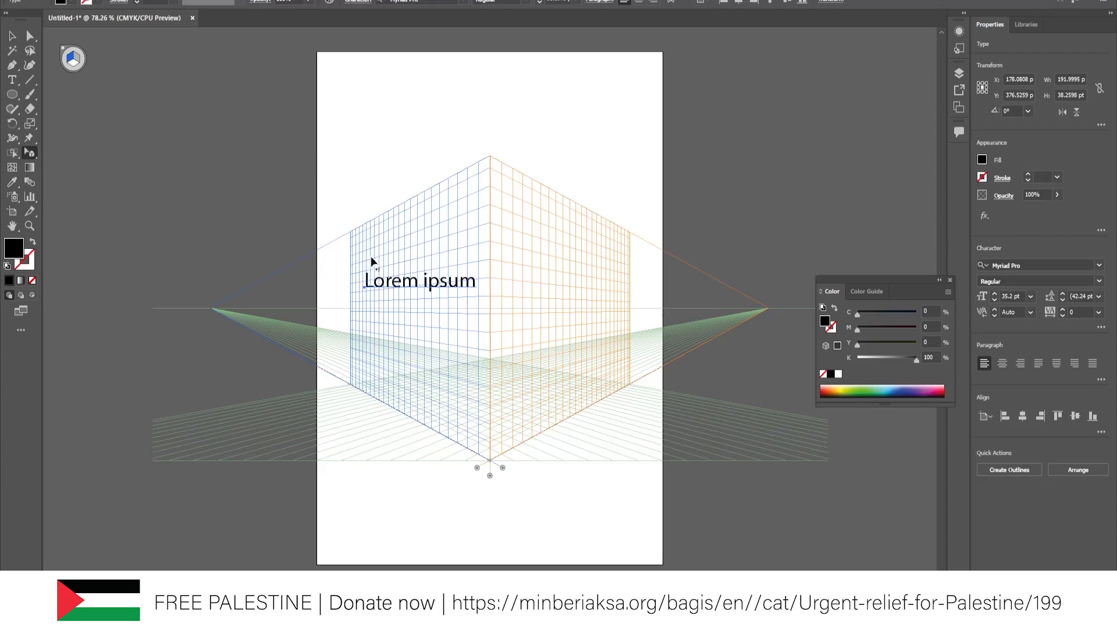
left_click_drag(400, 295, 469, 318)
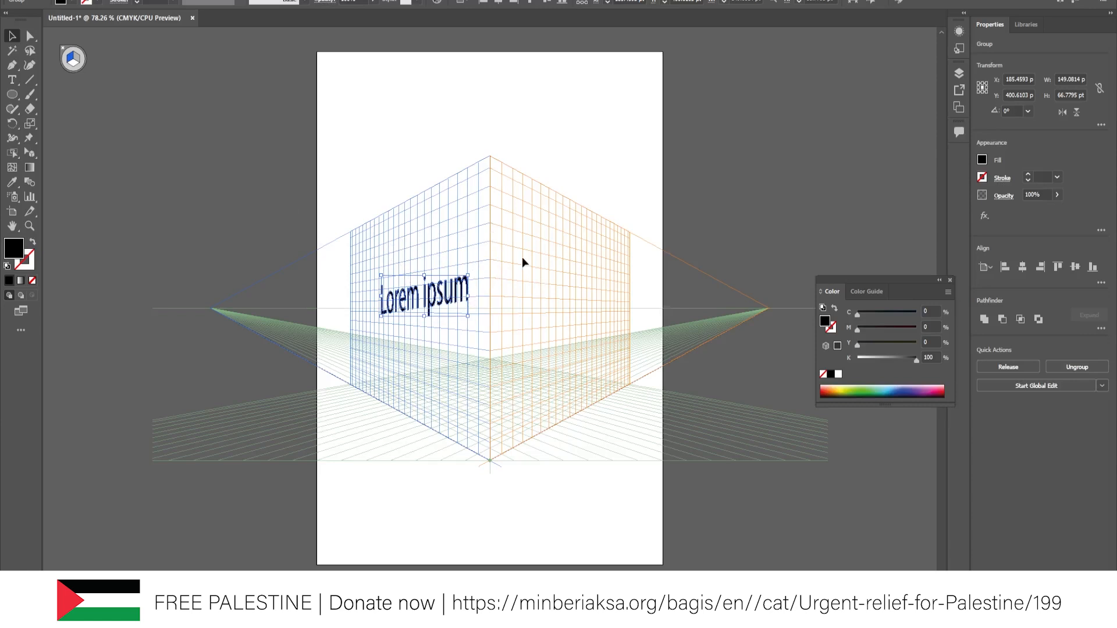
left_click(394, 186)
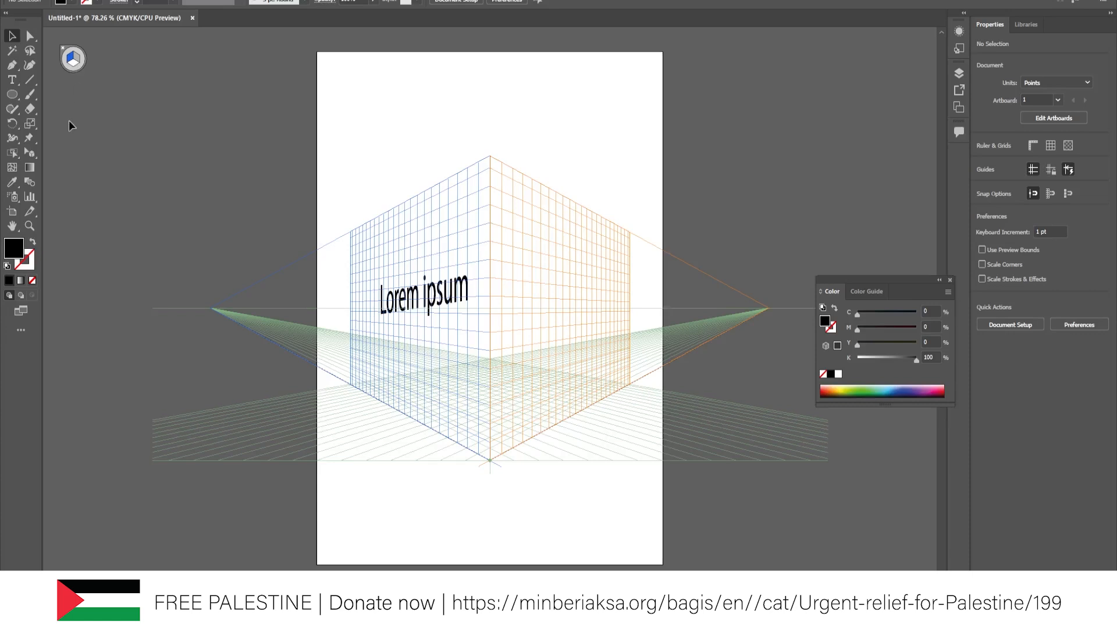
- Make the right grid the active plane of the perspective grid
left_click(29, 153)
left_click(88, 153)
left_click(78, 59)
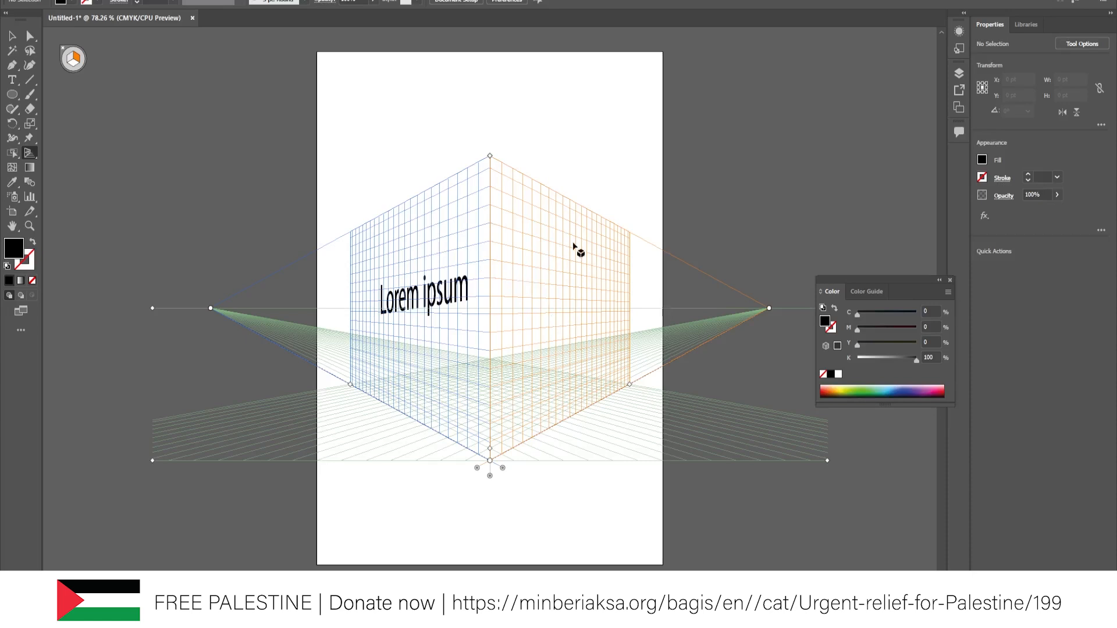
key("v")
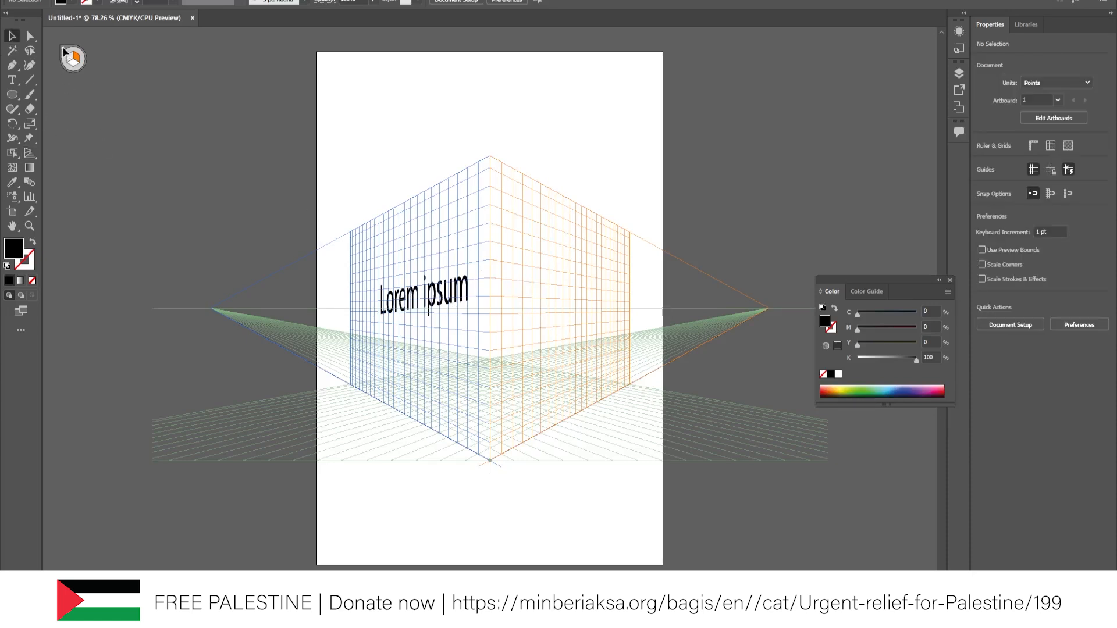
- Hide the perspective grid and delete the Lorem ipsum text from the artboard
left_click(29, 152)
left_click(61, 167)
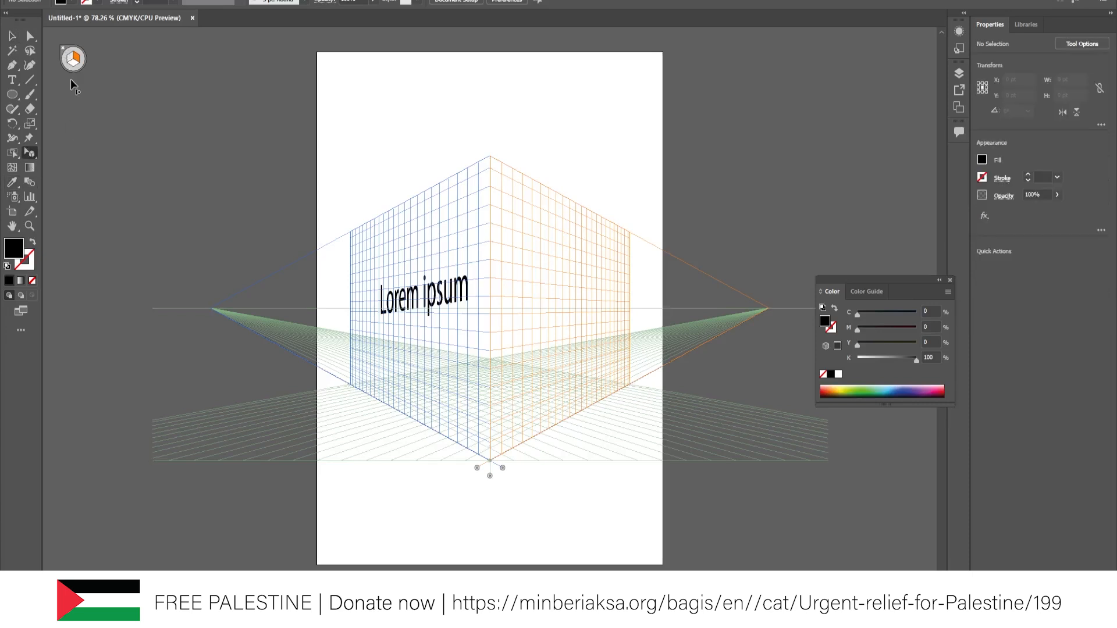
left_click(64, 51)
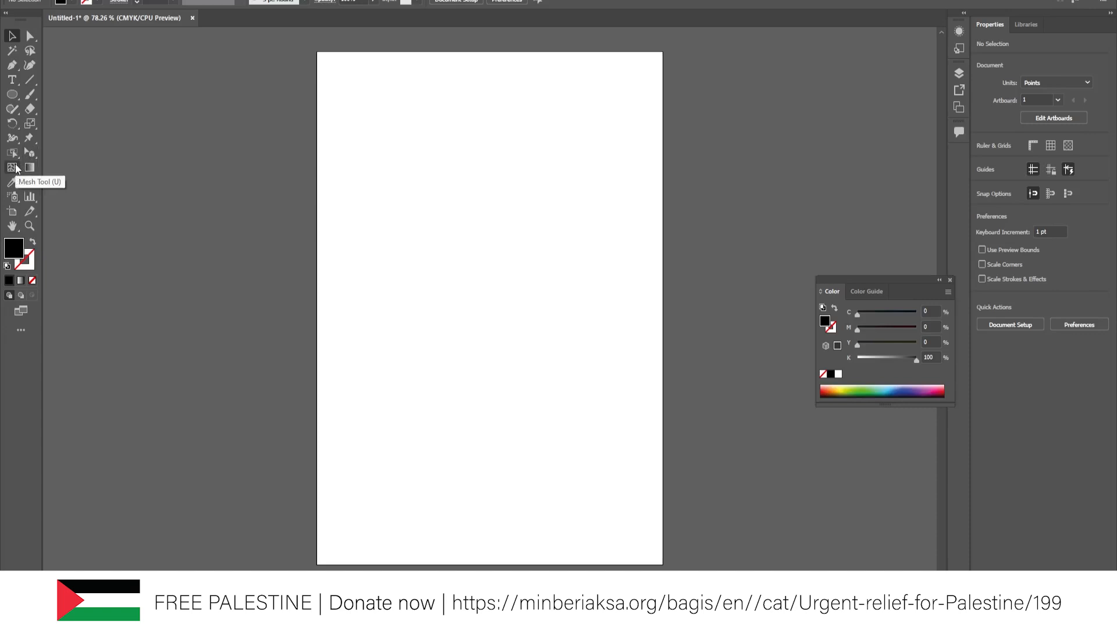
- Draw a rectangle about 256 by 309 pt near the artboard's centre and fill it with olive #B5B479
left_click(12, 167)
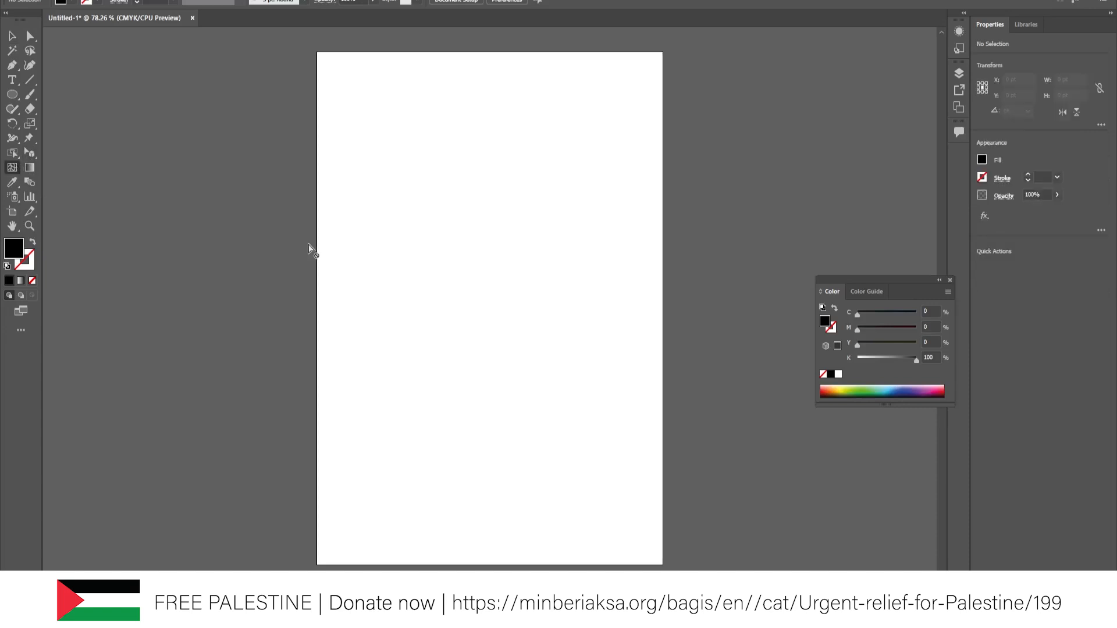
key("m")
left_click_drag(406, 231, 555, 419)
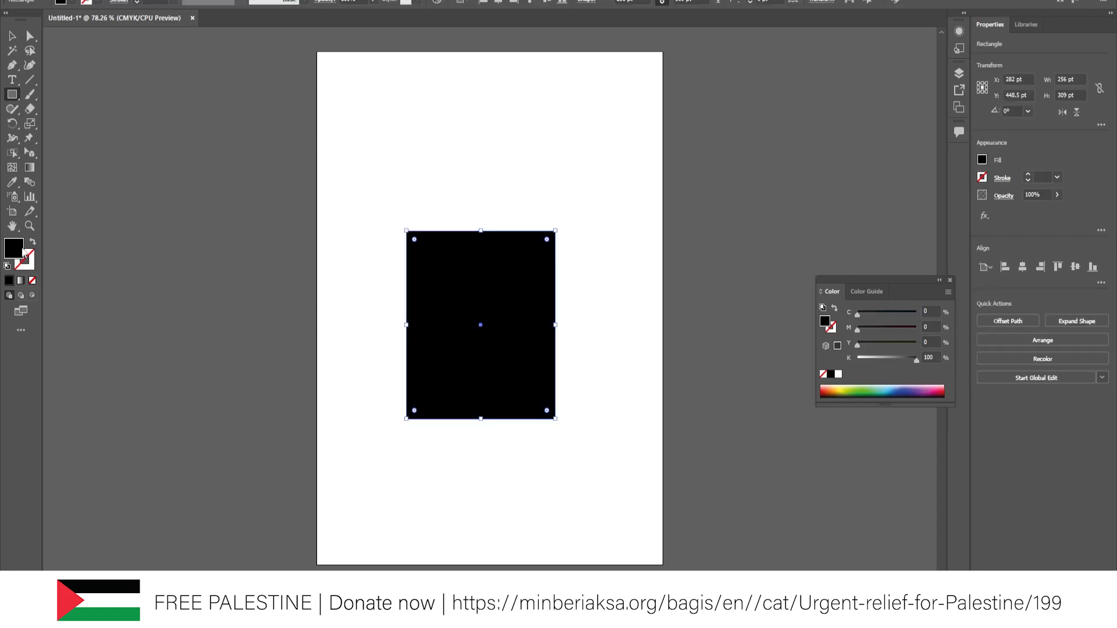
double_click(14, 248)
left_click(454, 256)
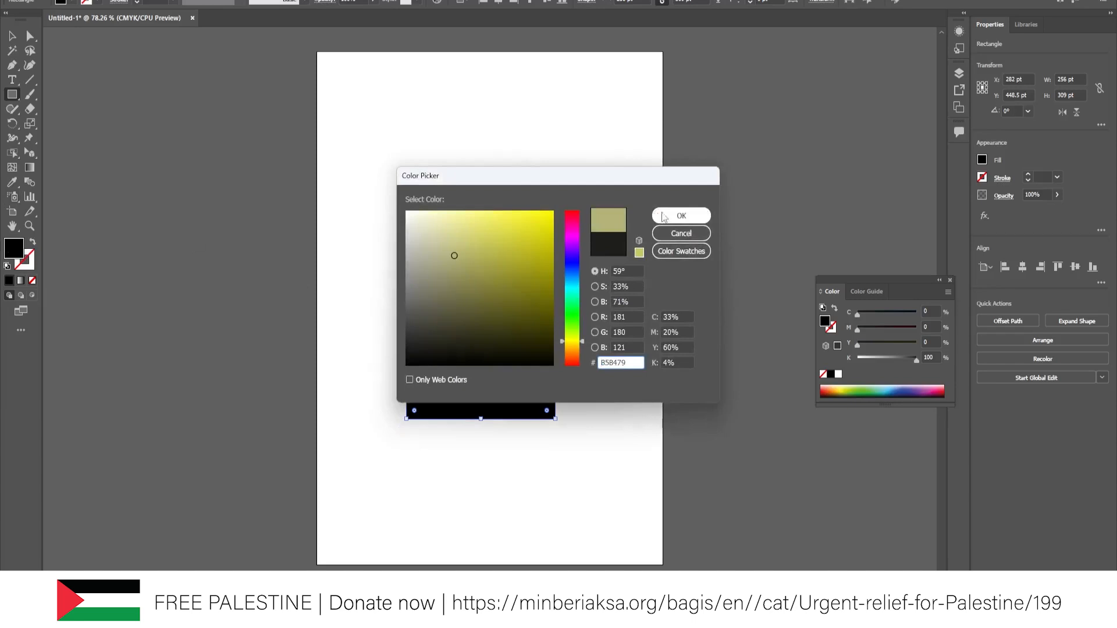
left_click(681, 216)
- Divide the rectangle into a gradient mesh with four horizontal and three vertical inner mesh lines
left_click(12, 168)
left_click(407, 300)
left_click(406, 262)
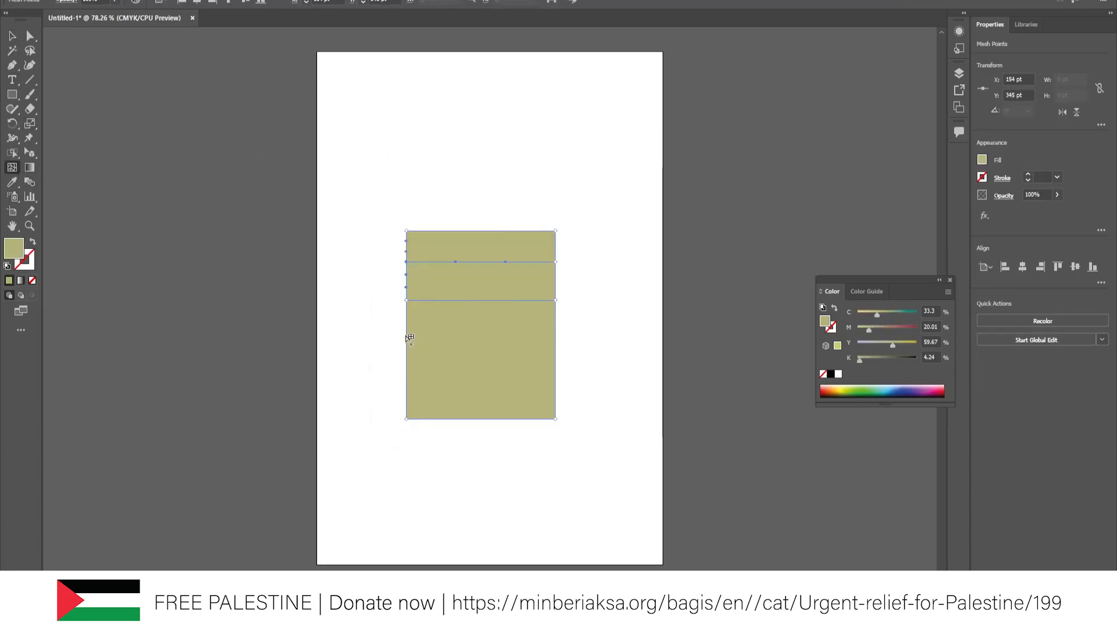
left_click(406, 335)
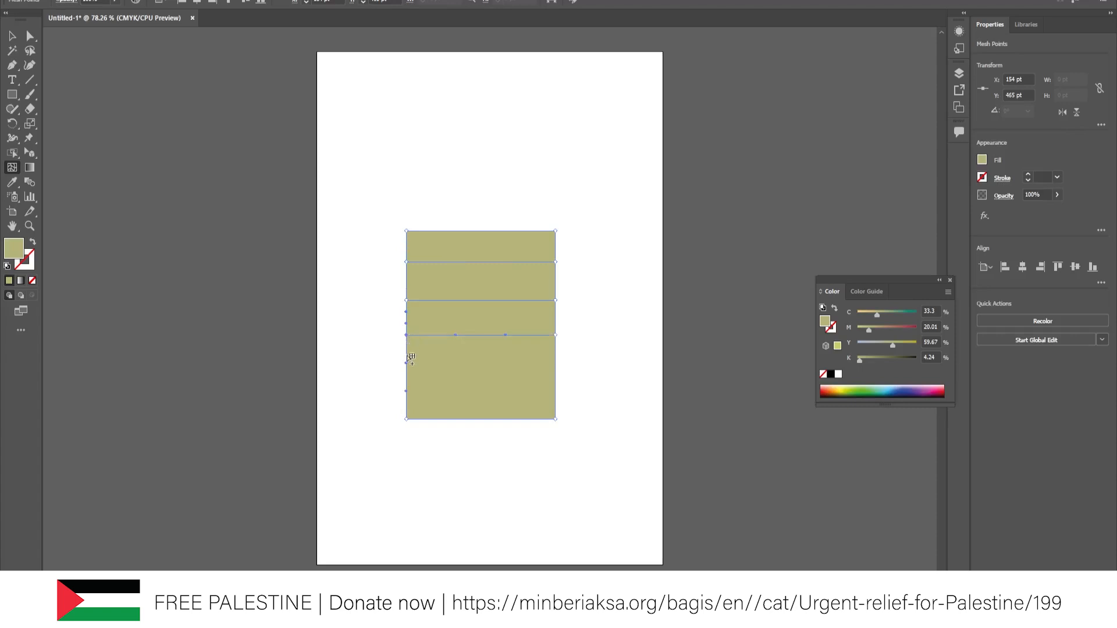
left_click(406, 373)
left_click(441, 418)
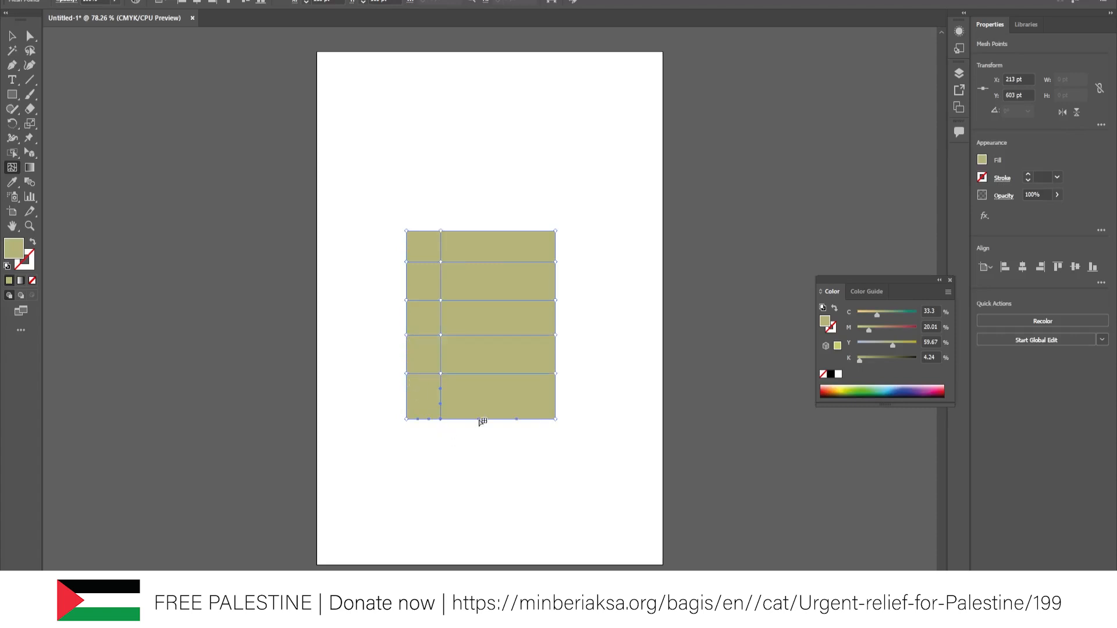
left_click(488, 419)
left_click(526, 419)
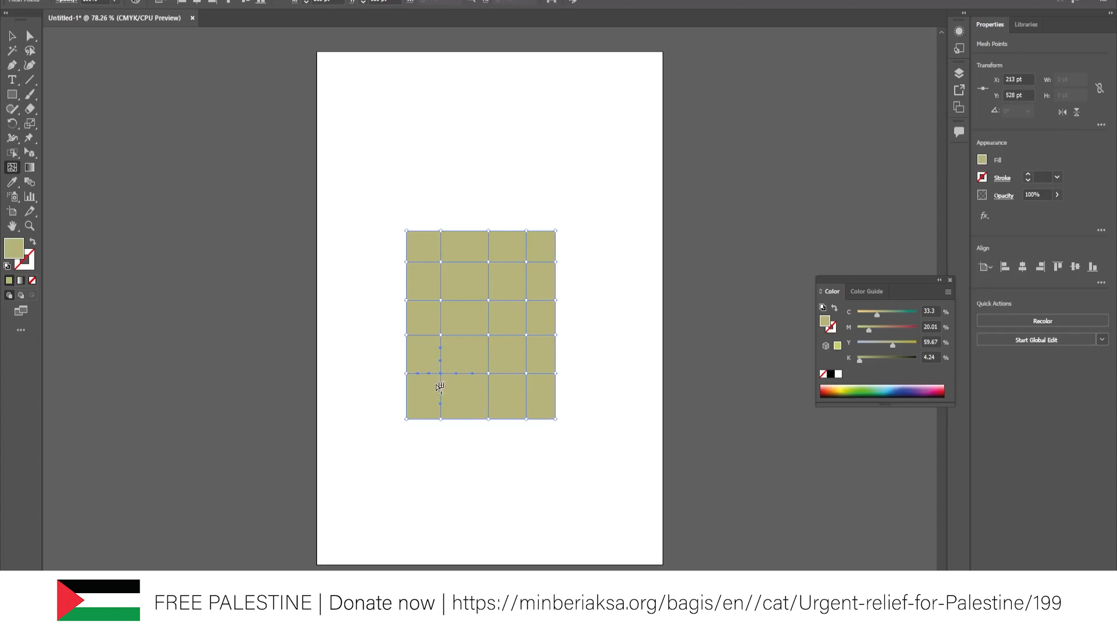
- Colour the inner mesh point at X 213 pt, Y 528 pt, near the lower left corner, dark olive #595734
double_click(15, 252)
left_click(468, 312)
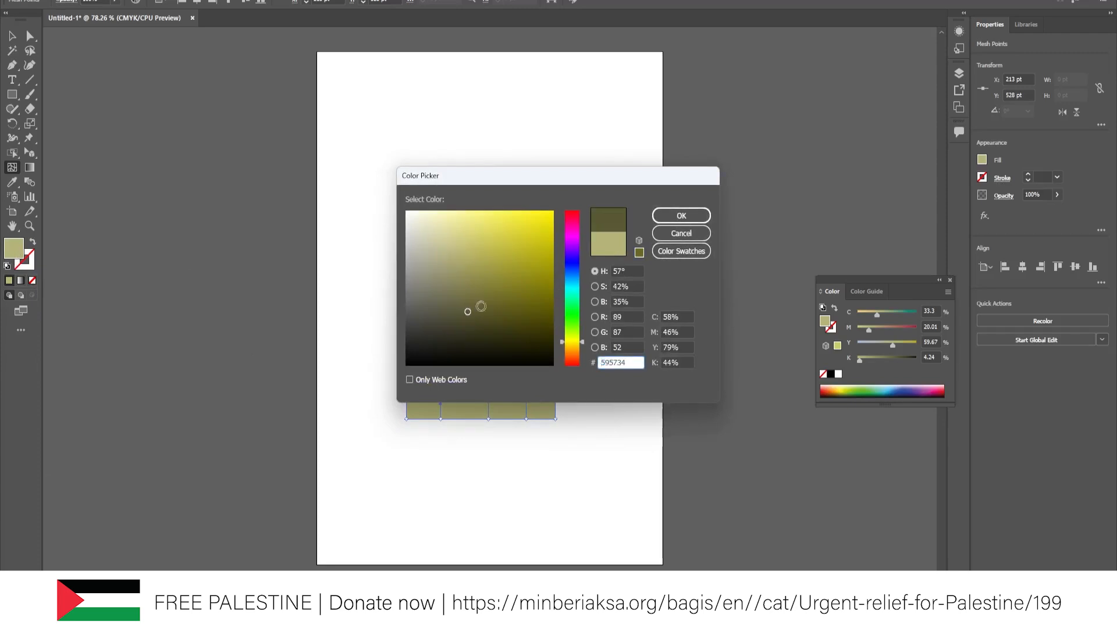
left_click(672, 217)
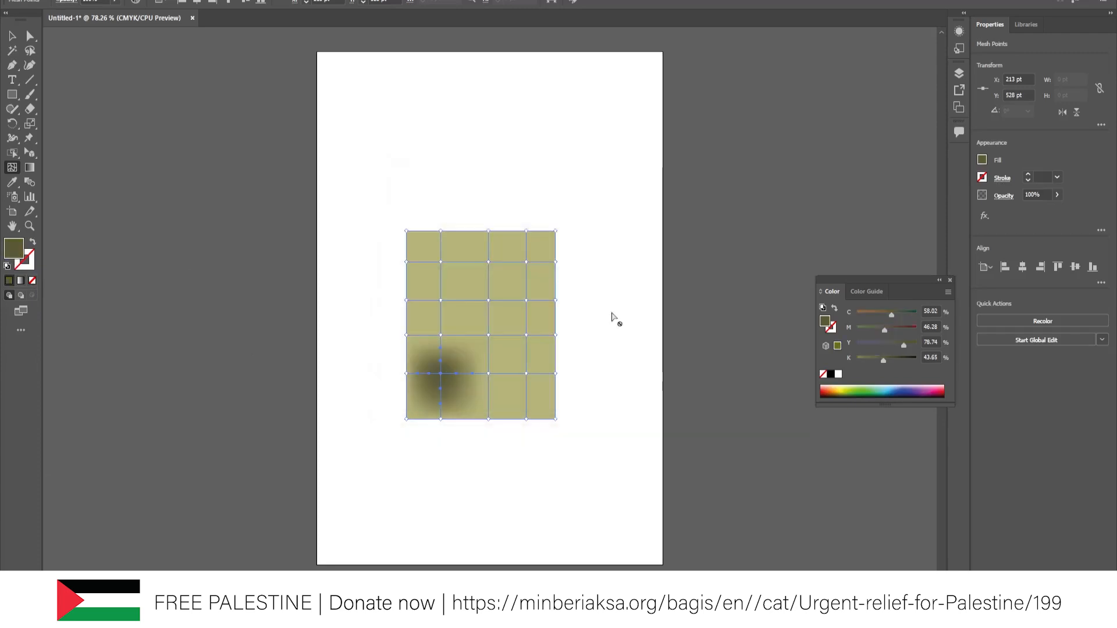
- Colour the mesh point at X 295 pt, Y 528 pt about C 61, M 50, Y 97, K 52, and delete the mesh rectangle
left_click(491, 375)
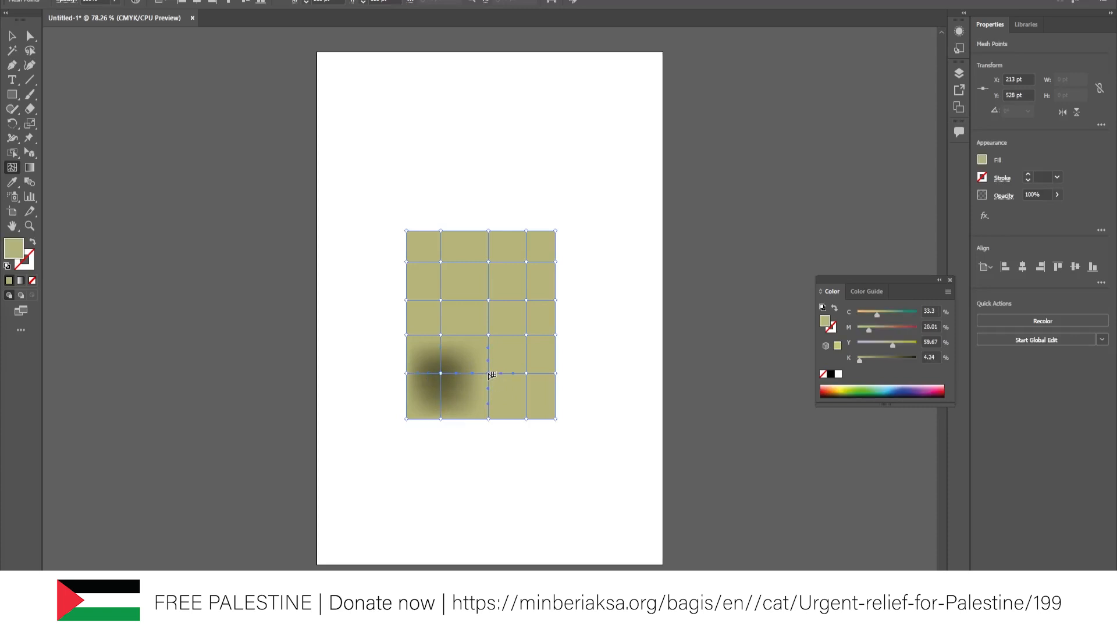
double_click(21, 253)
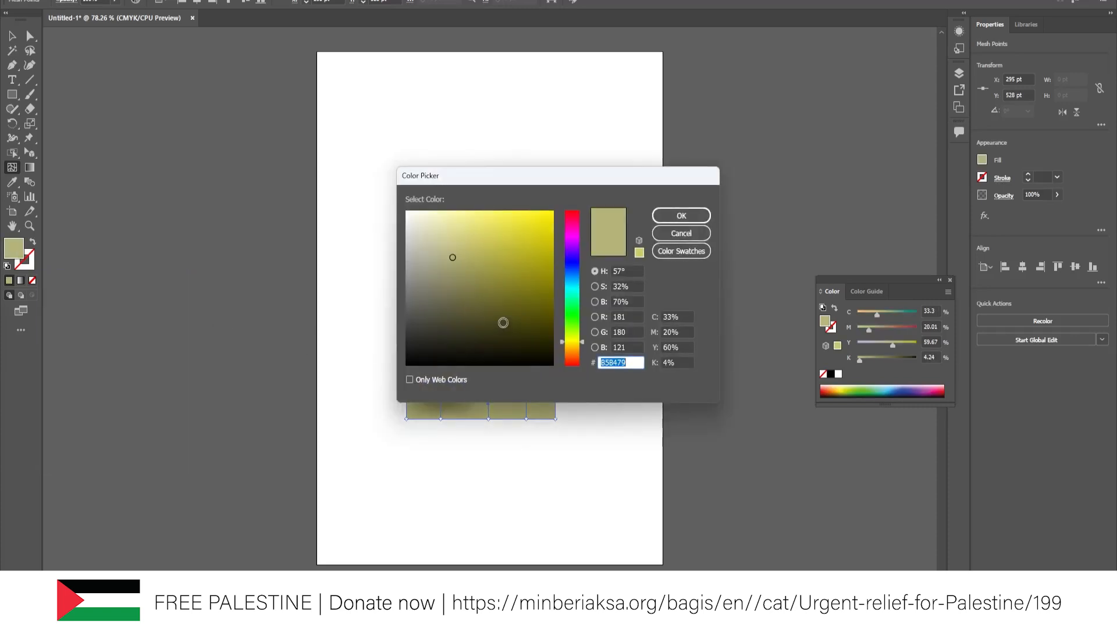
left_click(501, 320)
key("Return")
key("v")
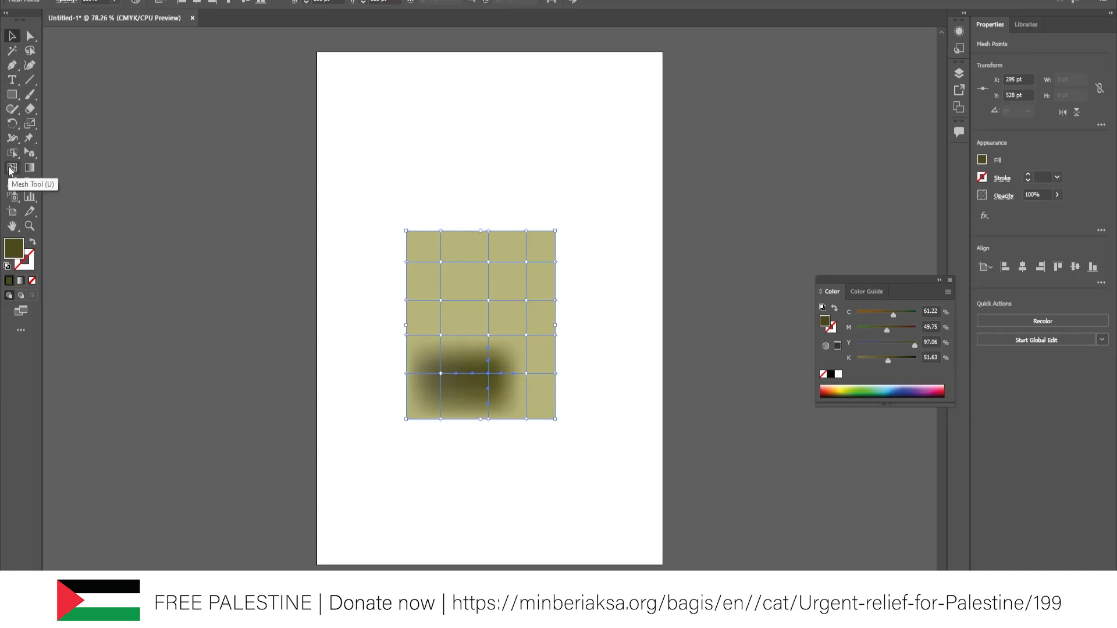
key("Delete")
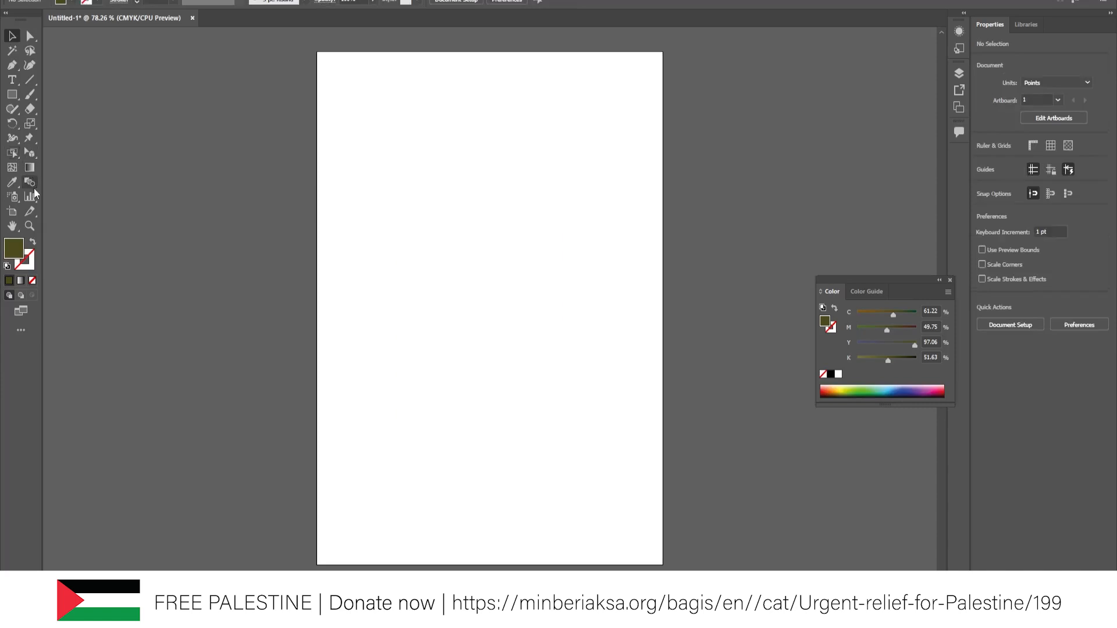
- Draw a rectangle about 351 by 323 pt on the empty artboard and fill it with the white-to-black linear gradient
left_click(30, 169)
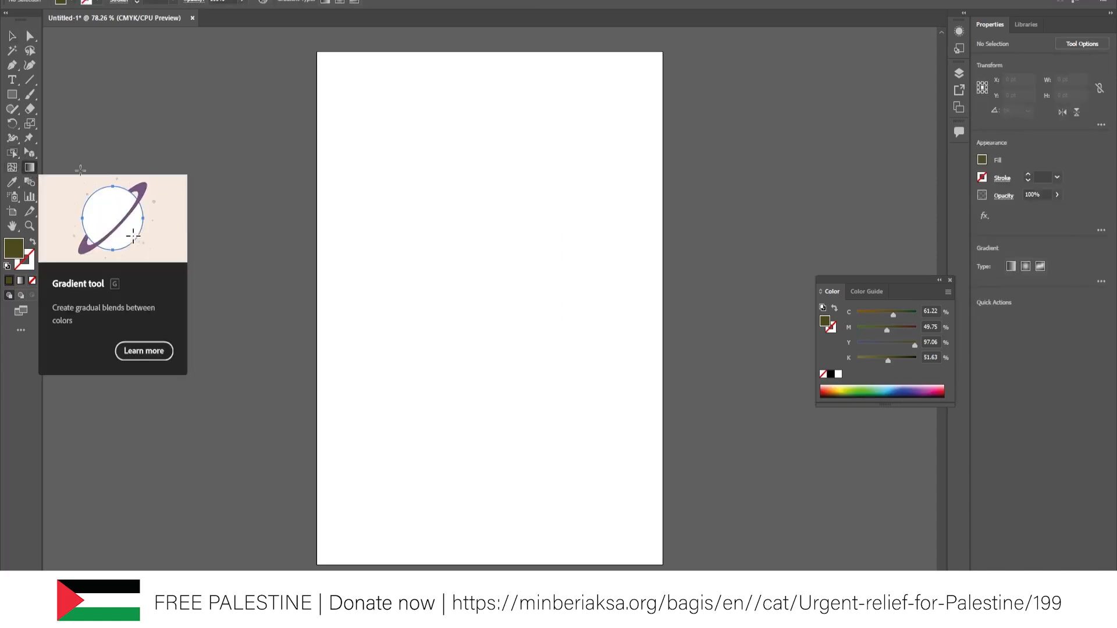
left_click(11, 83)
left_click(9, 97)
left_click_drag(339, 240, 543, 436)
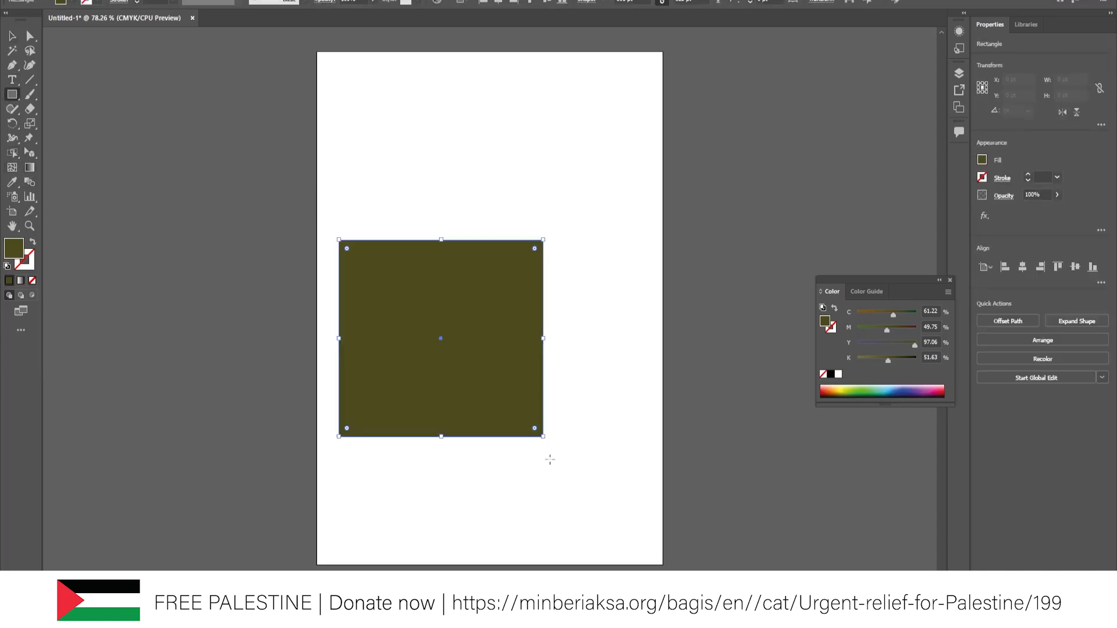
left_click(30, 168)
left_click(489, 385)
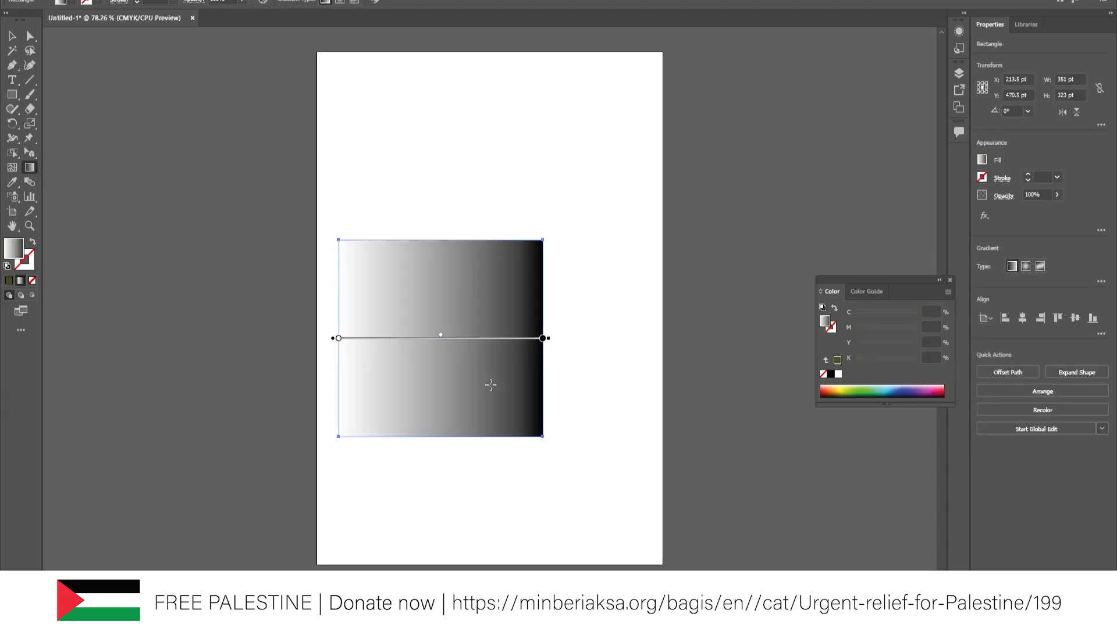
- Move the gradient rectangle to about X 272.5 pt, Y 413.5 pt
left_click(12, 36)
left_click_drag(443, 367, 503, 363)
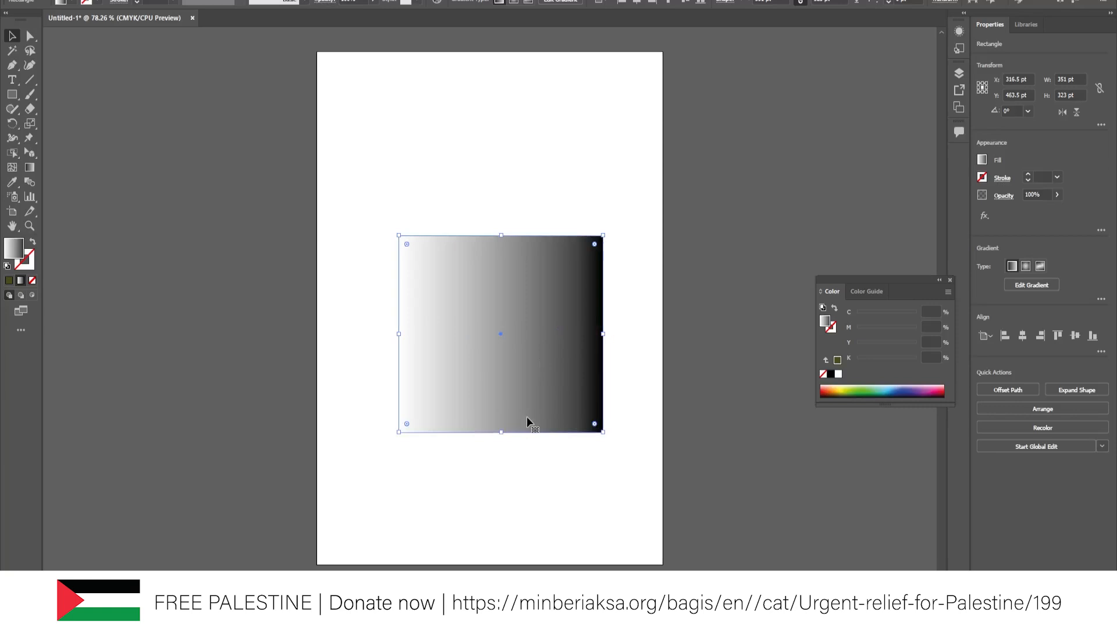
left_click_drag(527, 417, 501, 387)
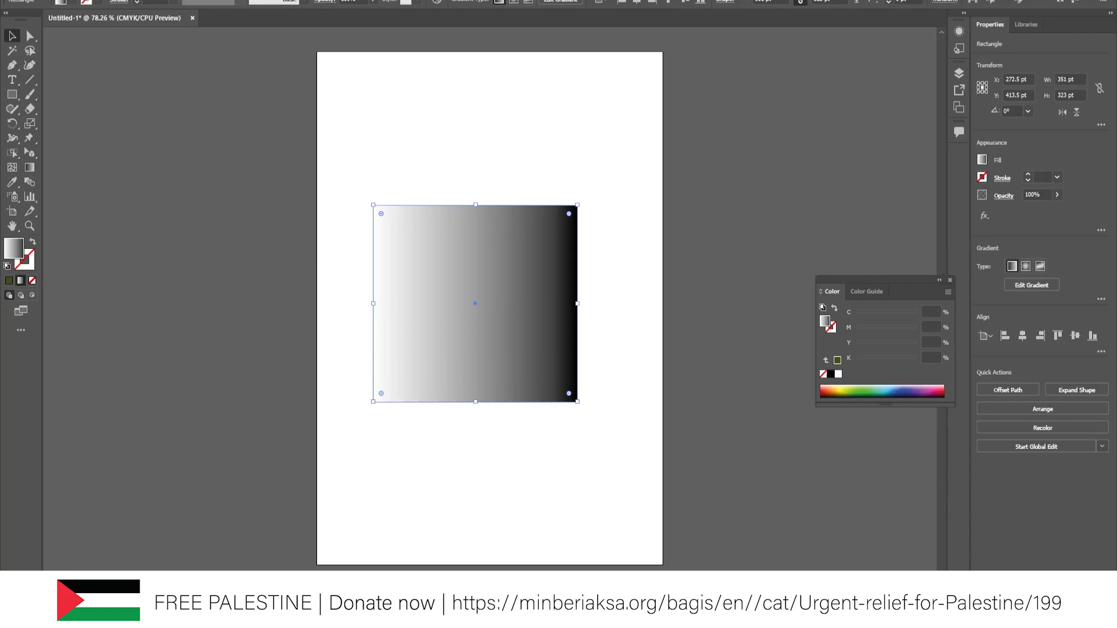
- Show the gradient settings and add two colour stops to the rectangle's gradient at about 33% and 57%
left_click(265, 0)
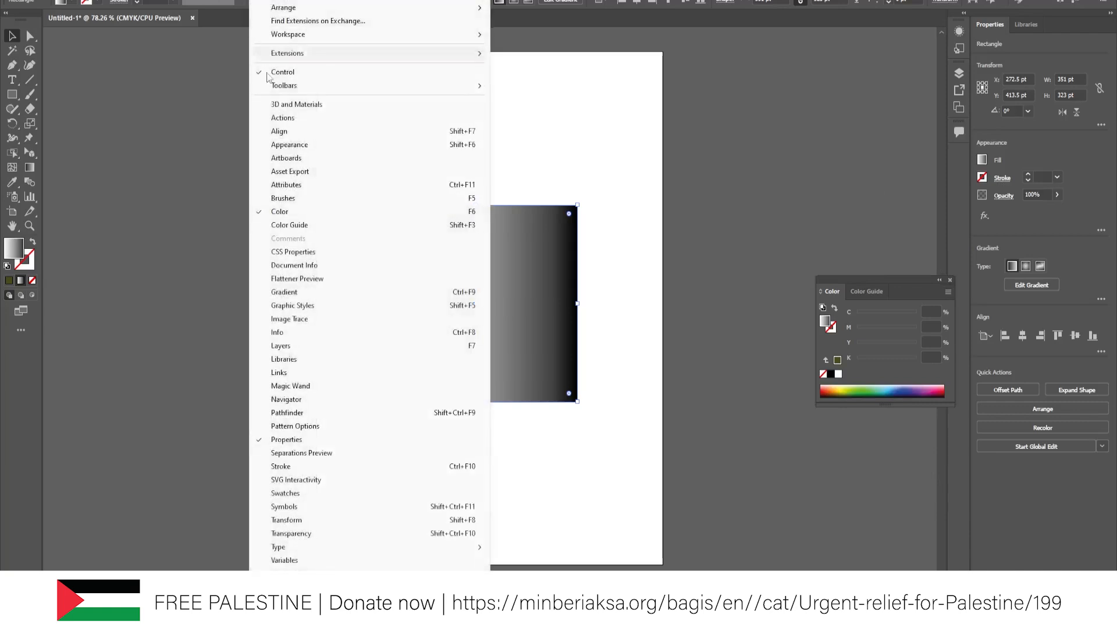
left_click(295, 296)
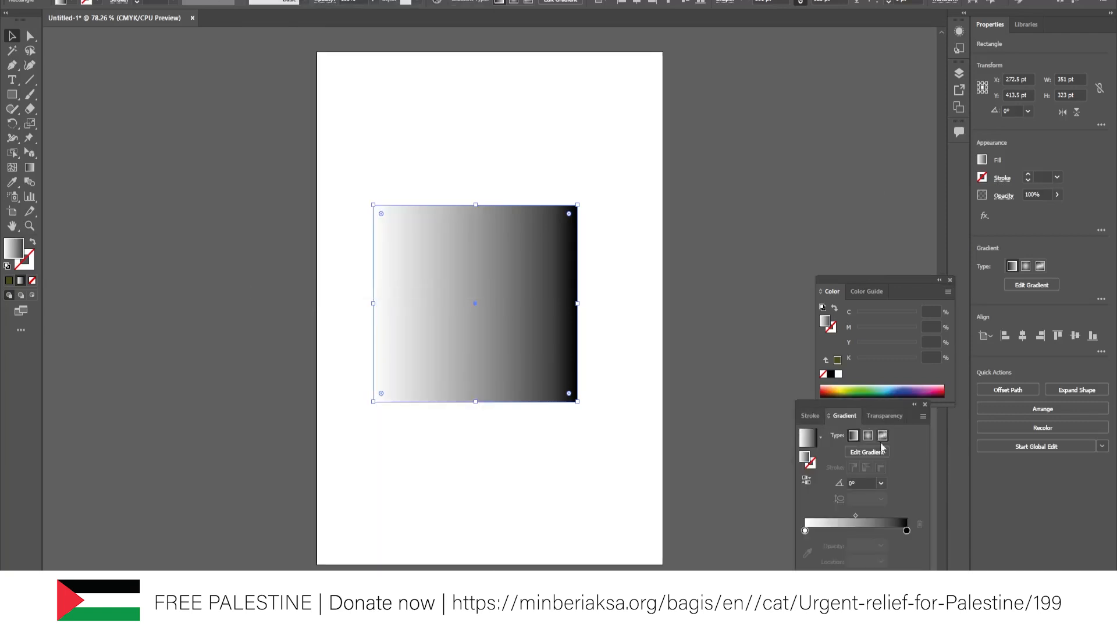
left_click_drag(881, 403, 881, 102)
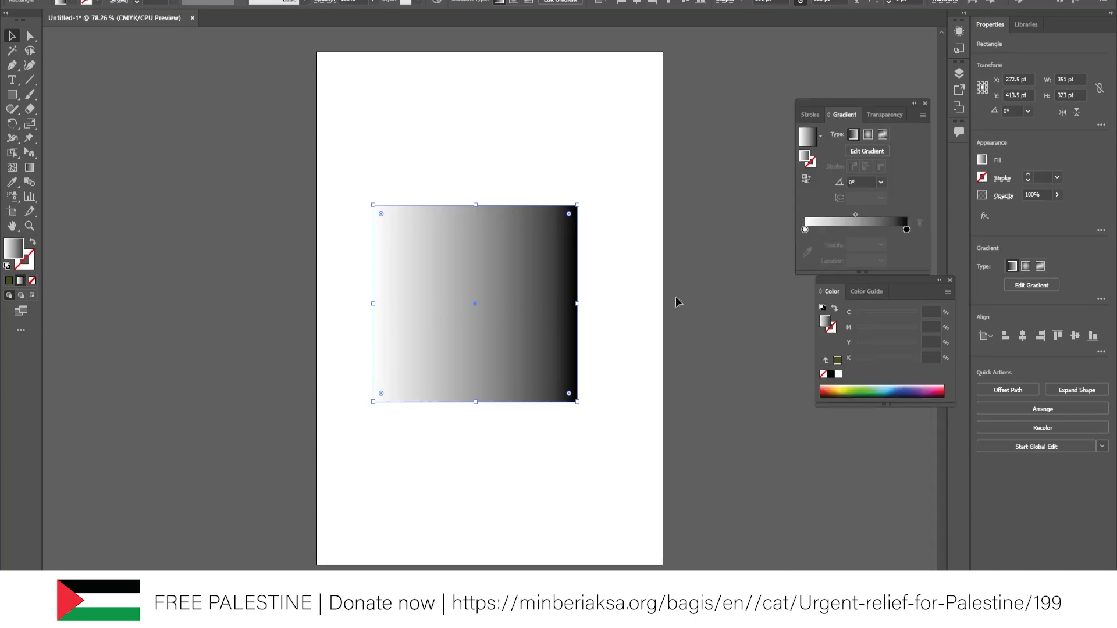
left_click(838, 231)
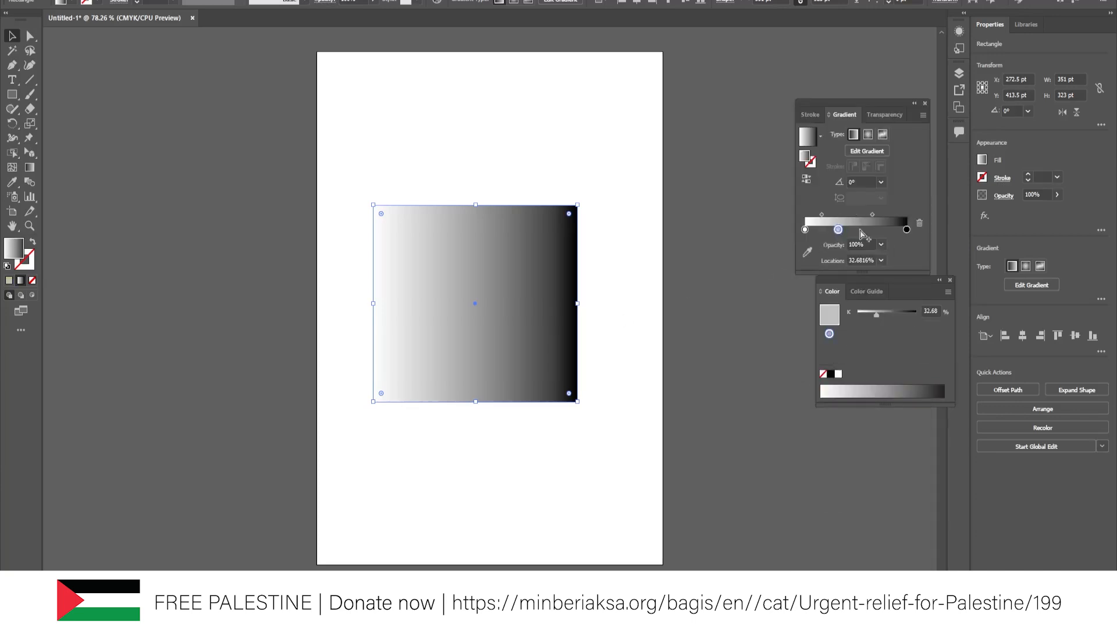
left_click(863, 231)
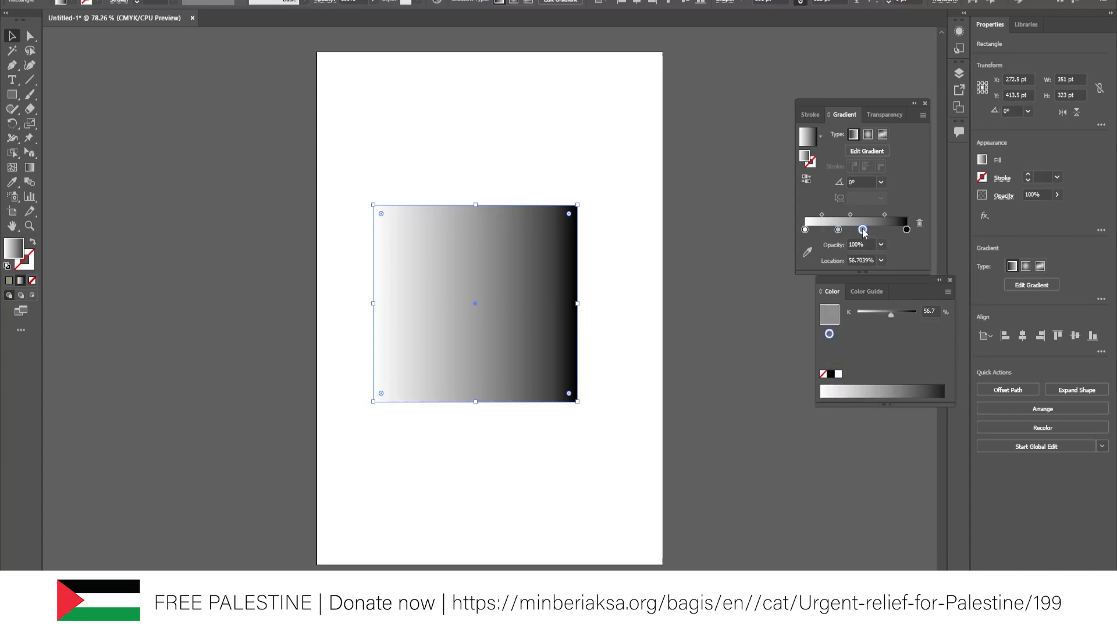
- Switch the gradient stop at about 57% to RGB, colour it green #00FF90, and delete the rectangle
double_click(863, 230)
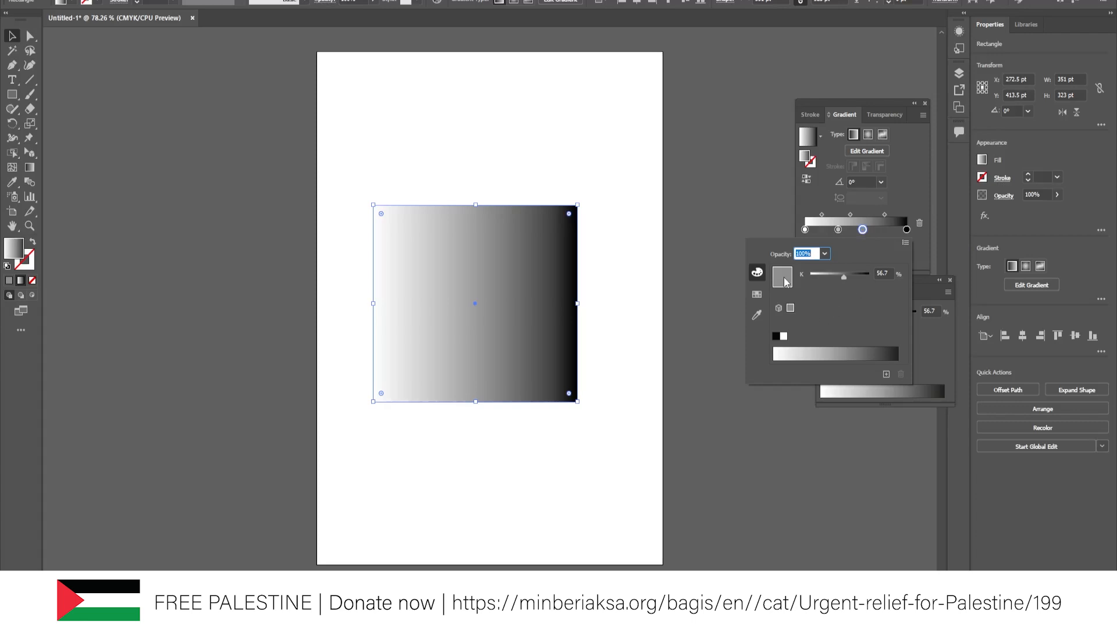
left_click_drag(843, 277, 835, 277)
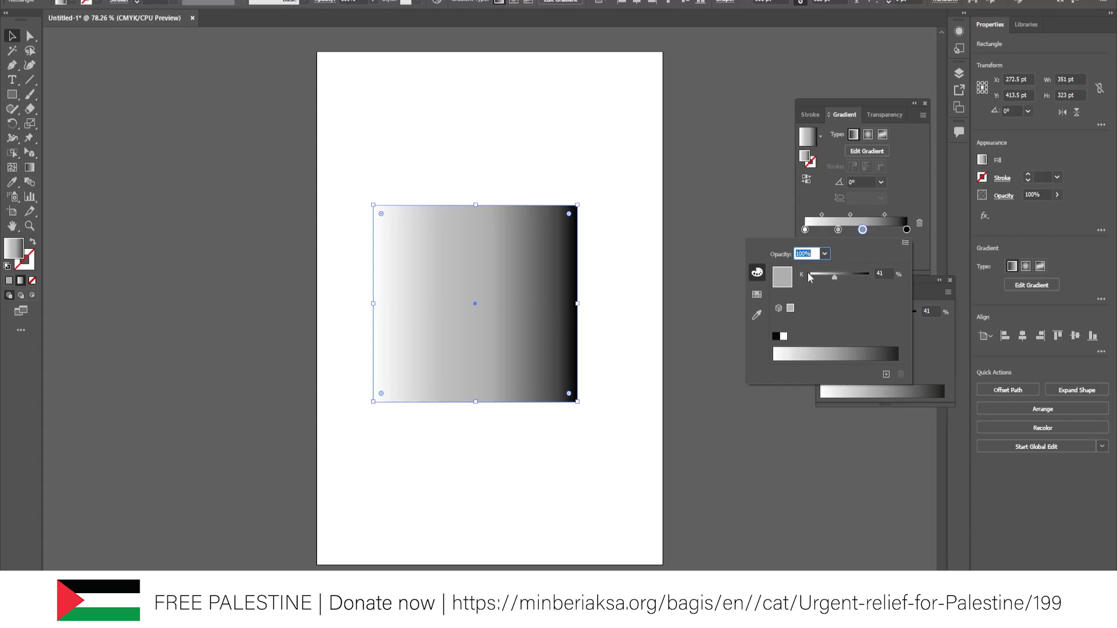
left_click(906, 243)
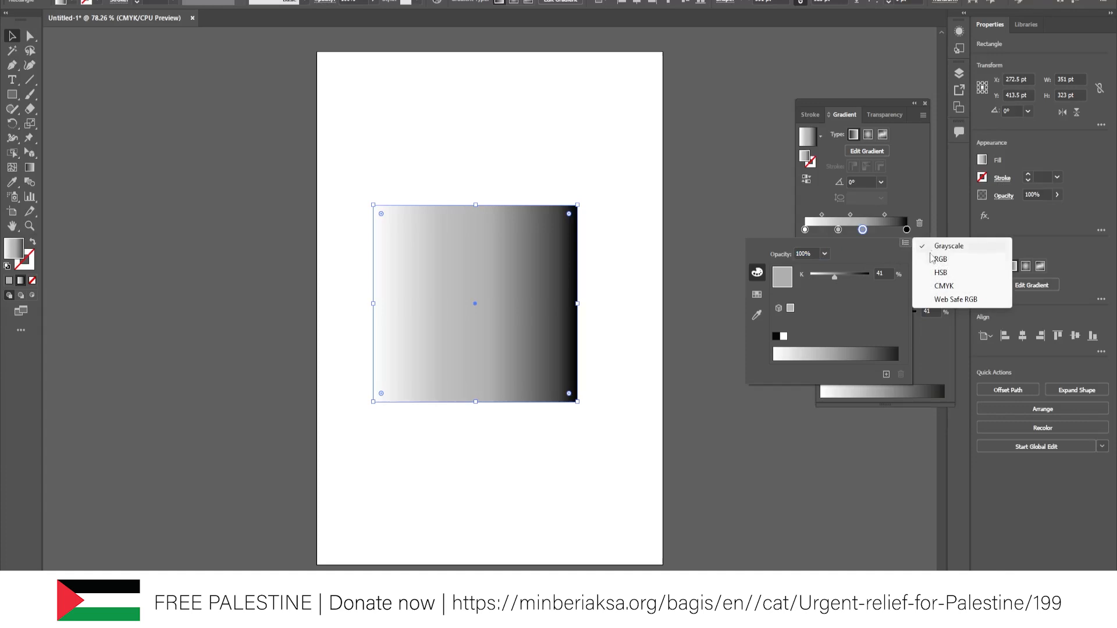
left_click(939, 260)
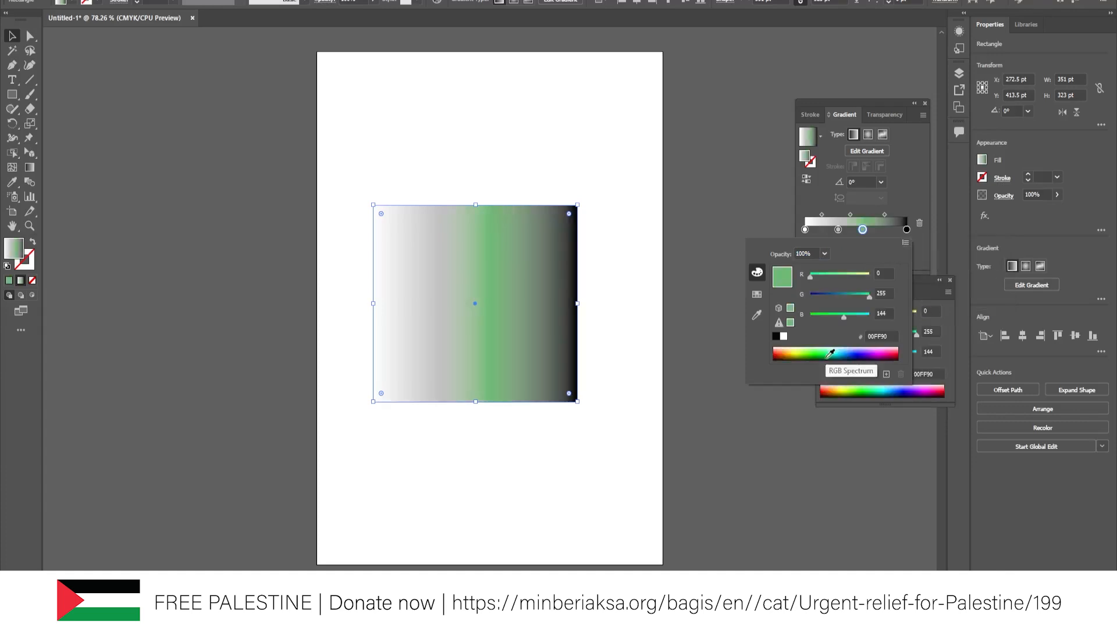
key("Delete")
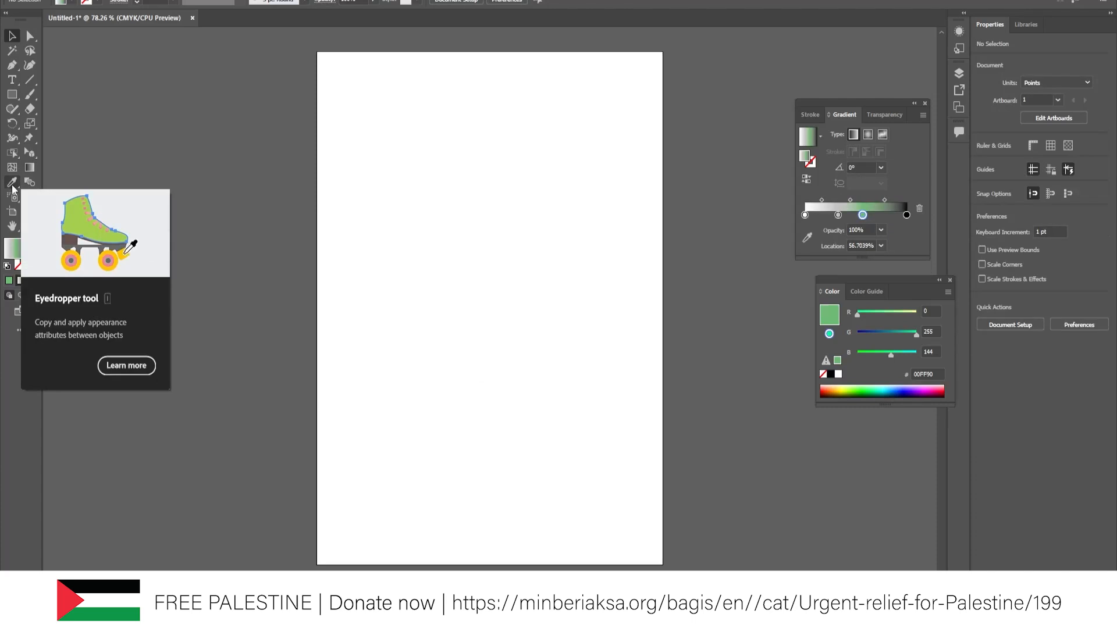
- Place an olive 83 by 94 pt rectangle and a larger 195 by 140 pt one, and fill the larger with near-black #0C0B02
key("ctrl+z")
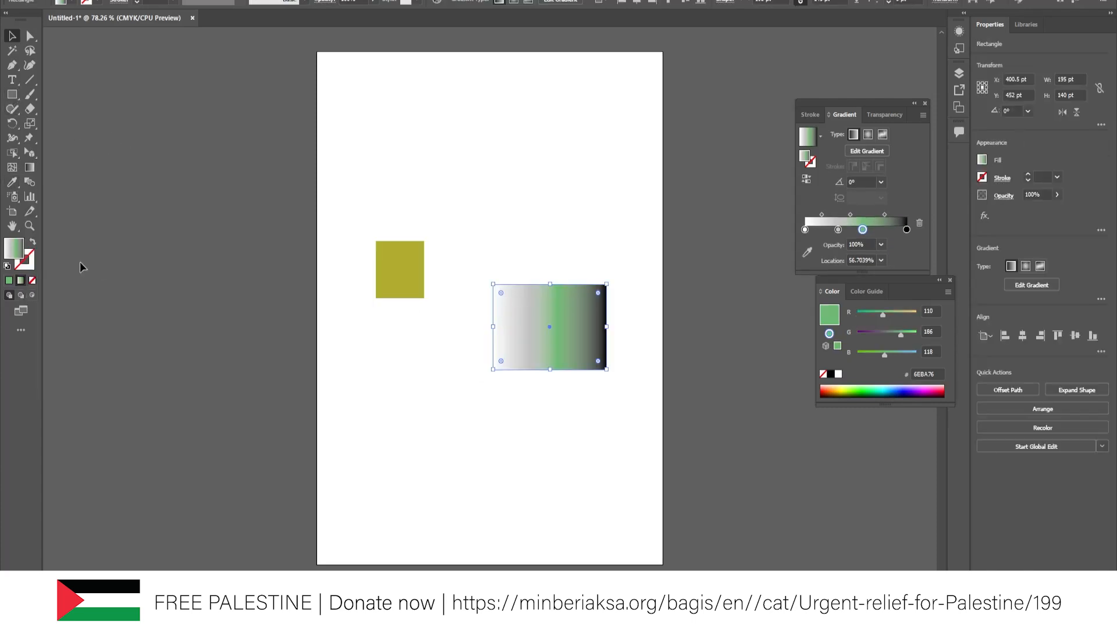
double_click(19, 249)
left_click(529, 356)
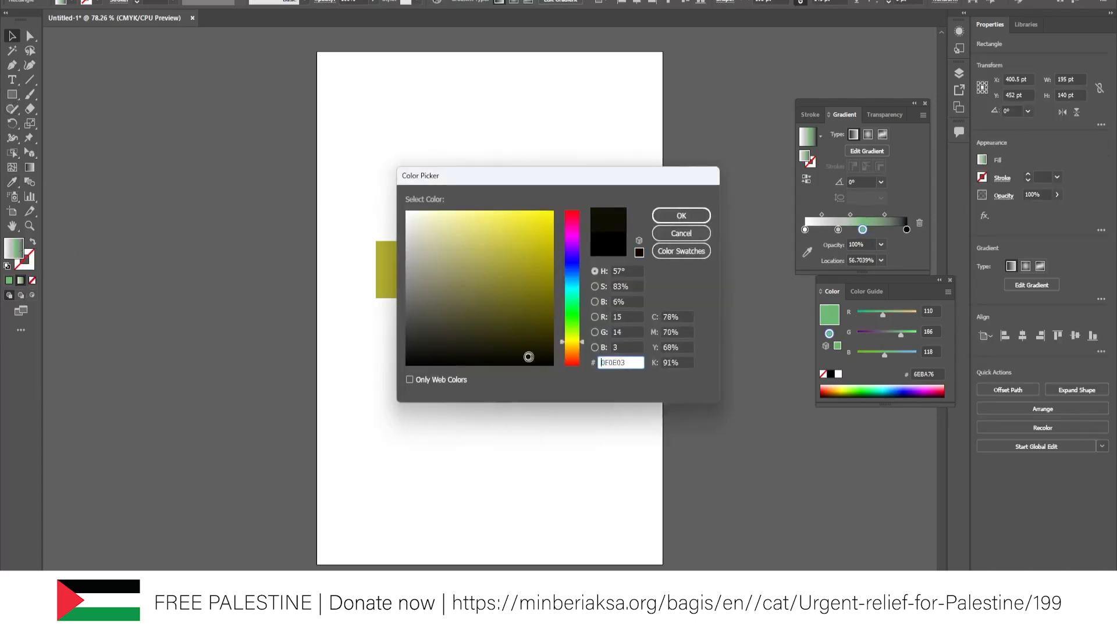
left_click(681, 216)
left_click(570, 232)
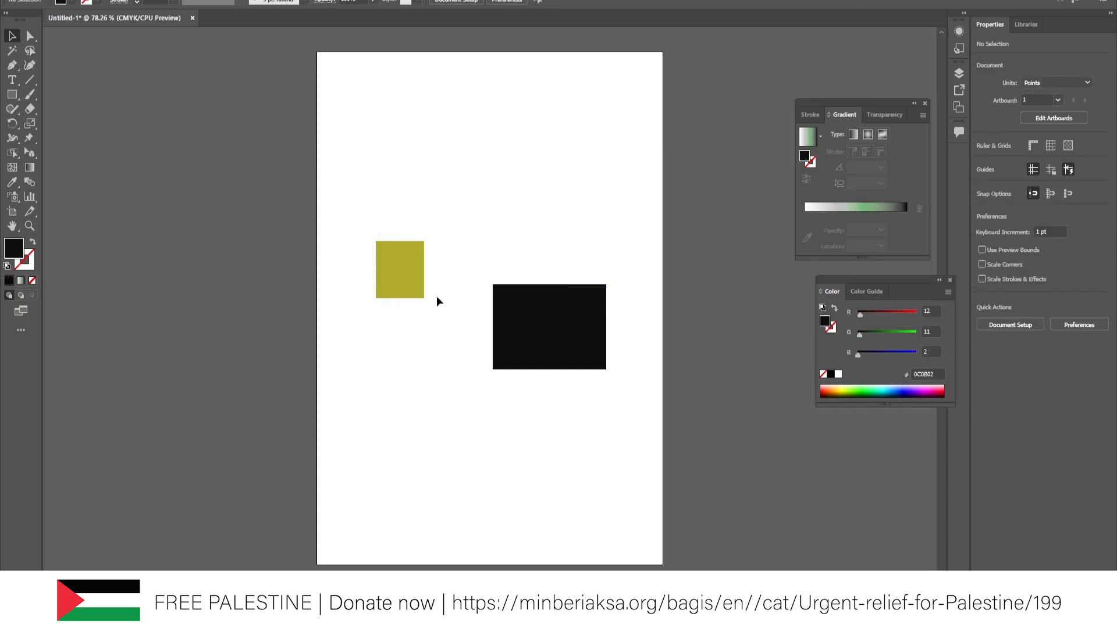
- Copy the black rectangle's fill onto the small olive rectangle with the Eyedropper, and delete both rectangles
left_click(396, 262)
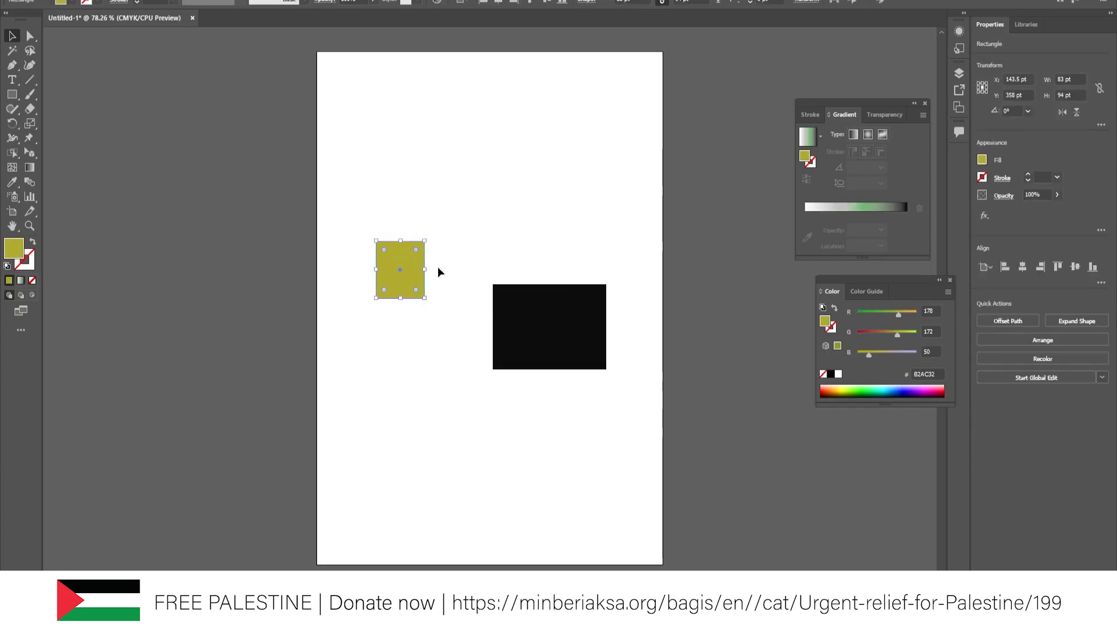
left_click(330, 205)
left_click_drag(407, 305, 435, 324)
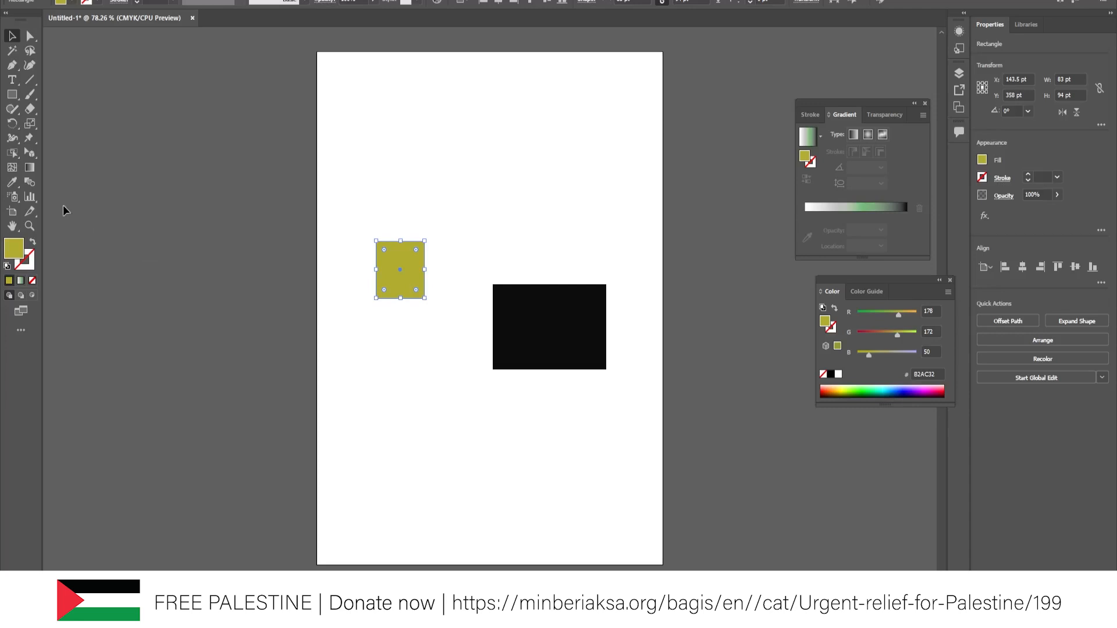
left_click(14, 183)
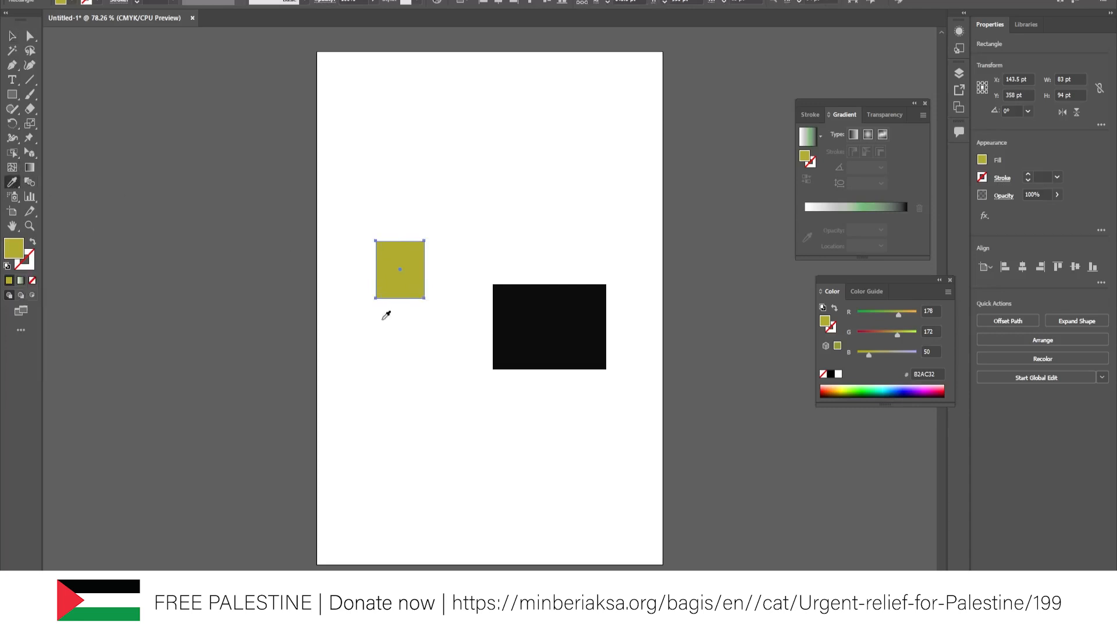
left_click(533, 322)
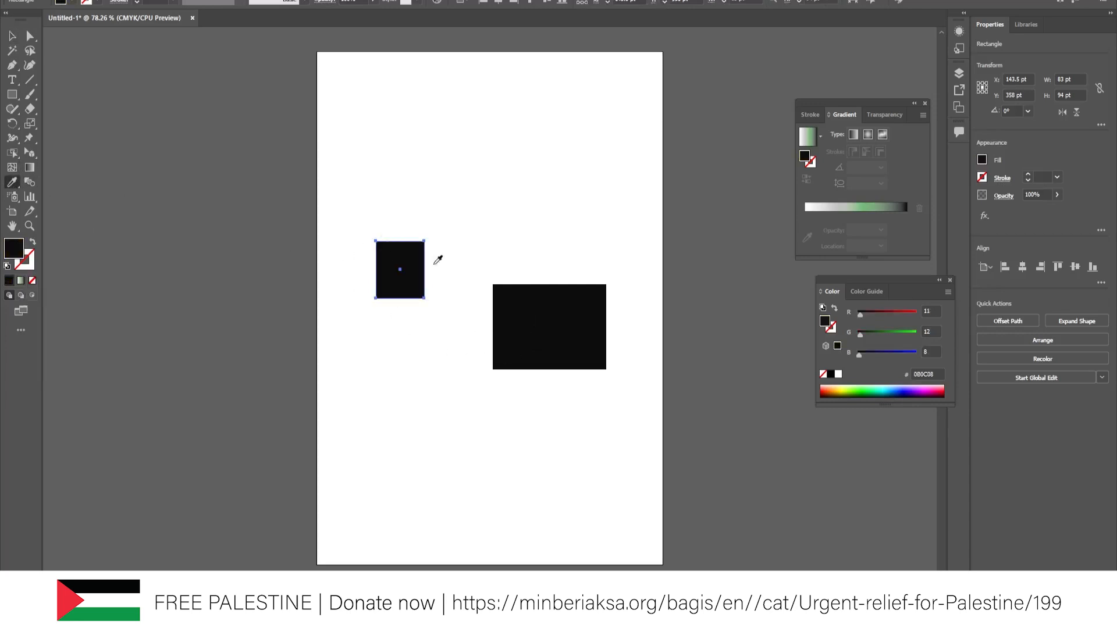
left_click(12, 36)
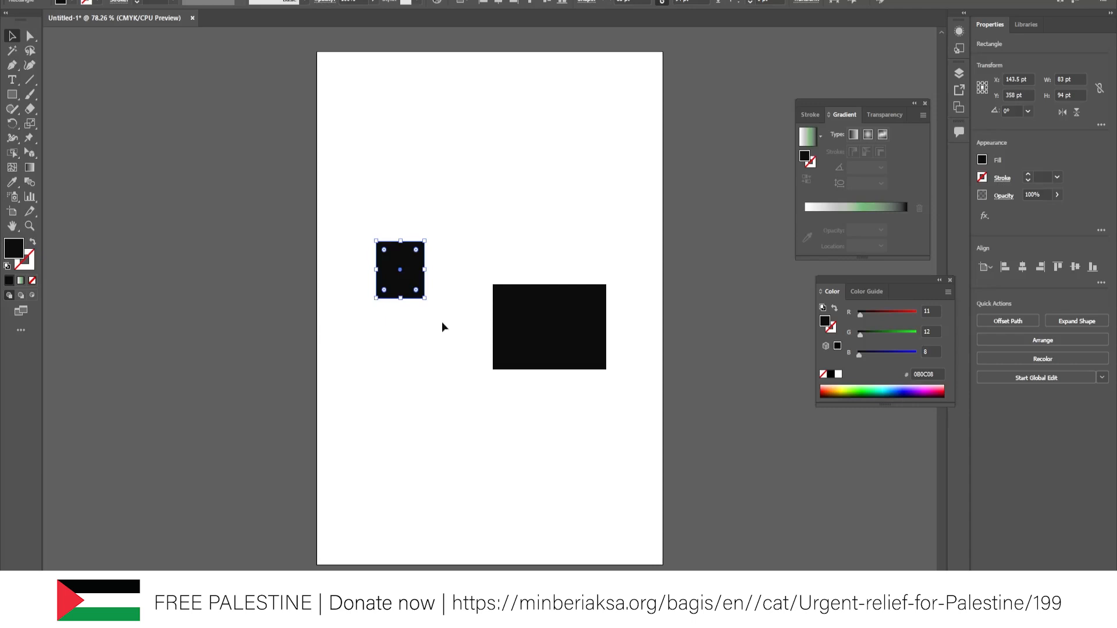
left_click_drag(369, 213, 649, 427)
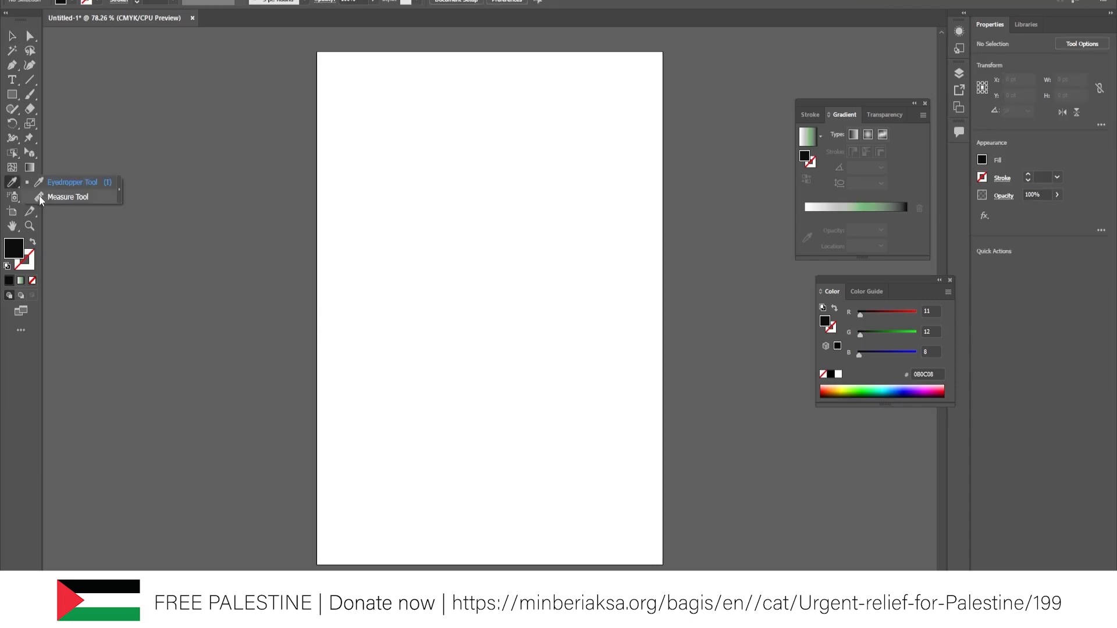
- Draw a black rectangle about 350 by 301 pt near the artboard's centre
key("m")
left_click_drag(364, 216, 567, 399)
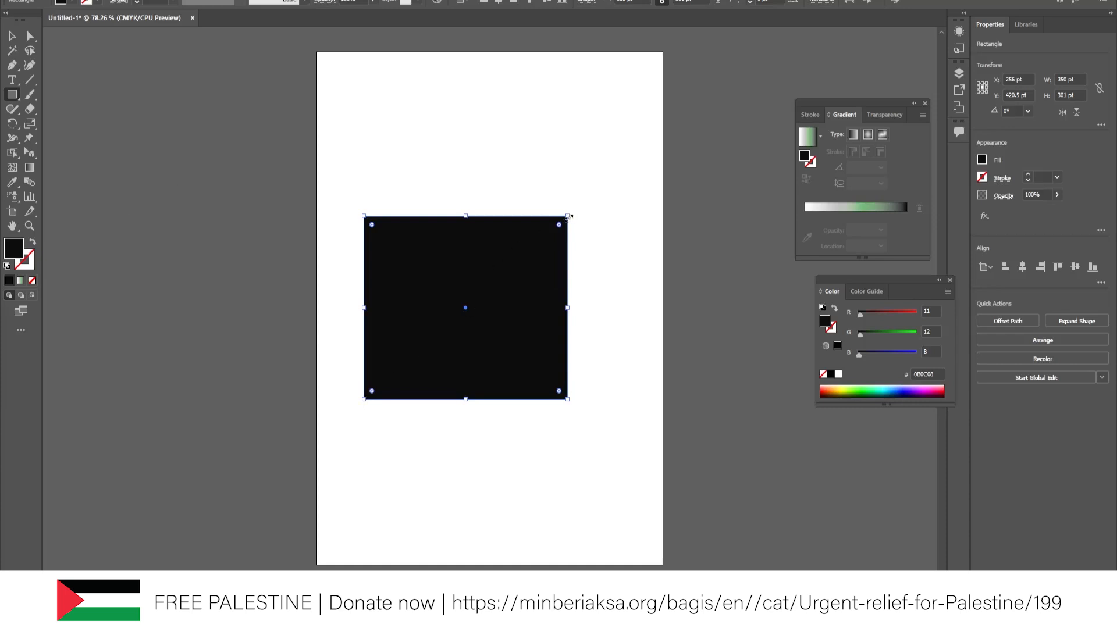
- Measure the rectangle's diagonal from its lower left to its upper right corner with the Measure tool, and delete the rectangle
left_click(14, 184)
left_click_drag(17, 185, 45, 197)
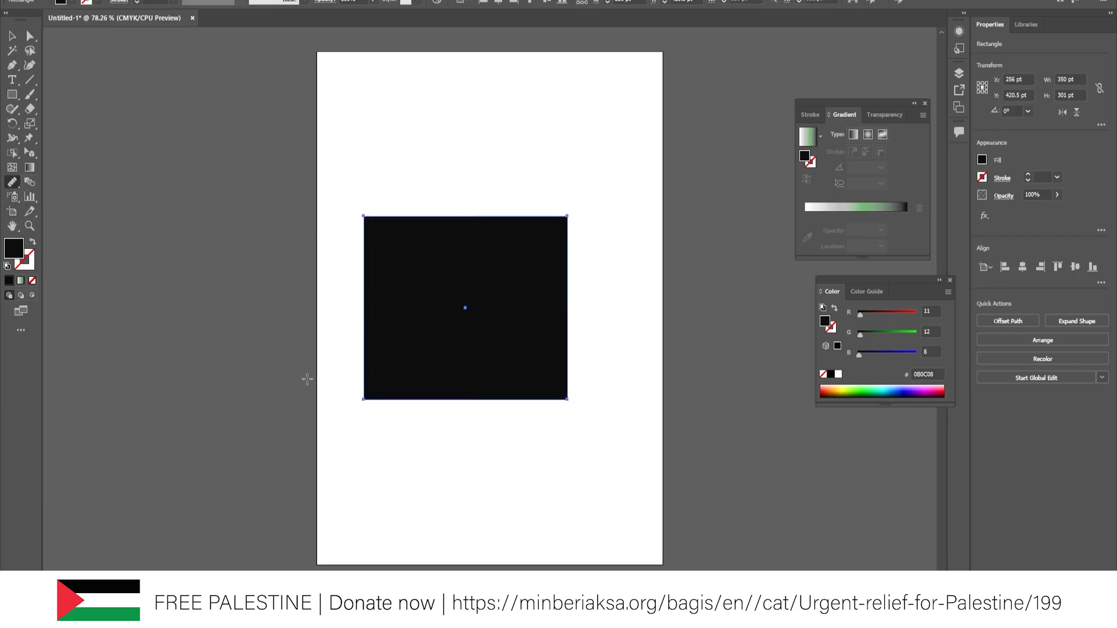
left_click_drag(364, 400, 567, 216)
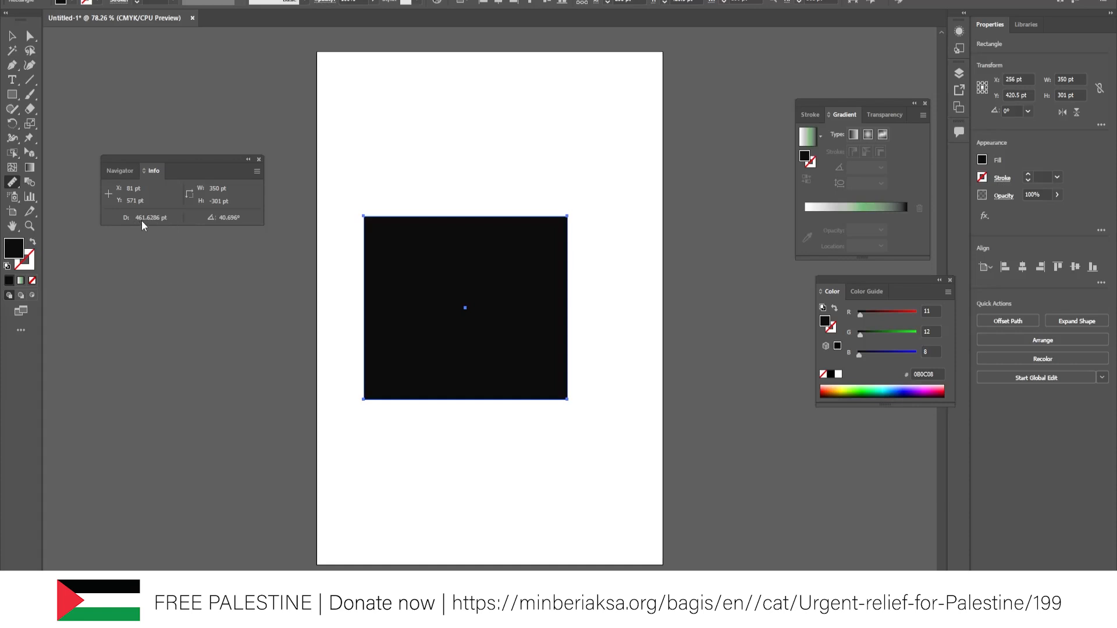
left_click(12, 36)
key("Delete")
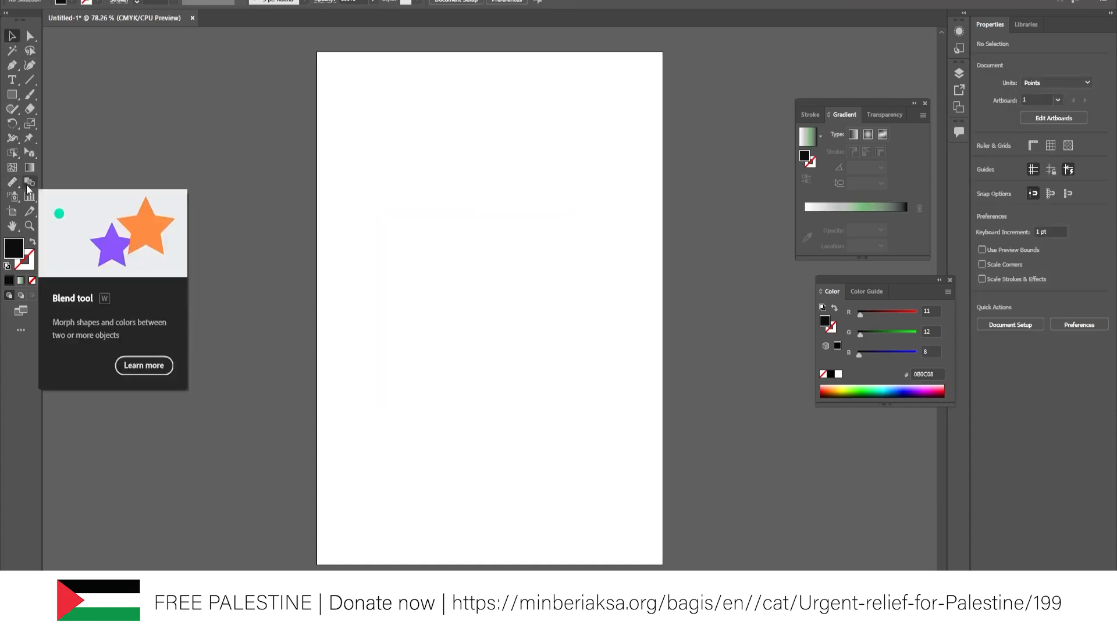
- Draw a black five-pointed star about 132 by 126 pt at X 126 pt, and place a duplicate level with it to the right
left_click_drag(12, 94, 52, 153)
left_click_drag(389, 273, 396, 314)
key("v")
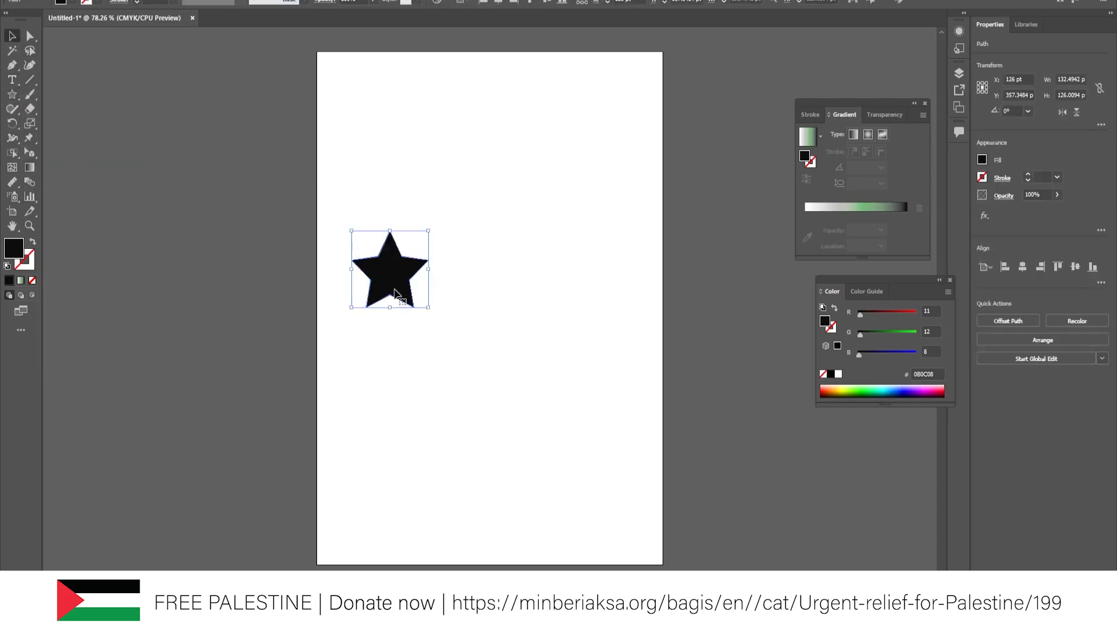
left_click_drag(394, 291, 540, 291, "alt")
key("ctrl+z")
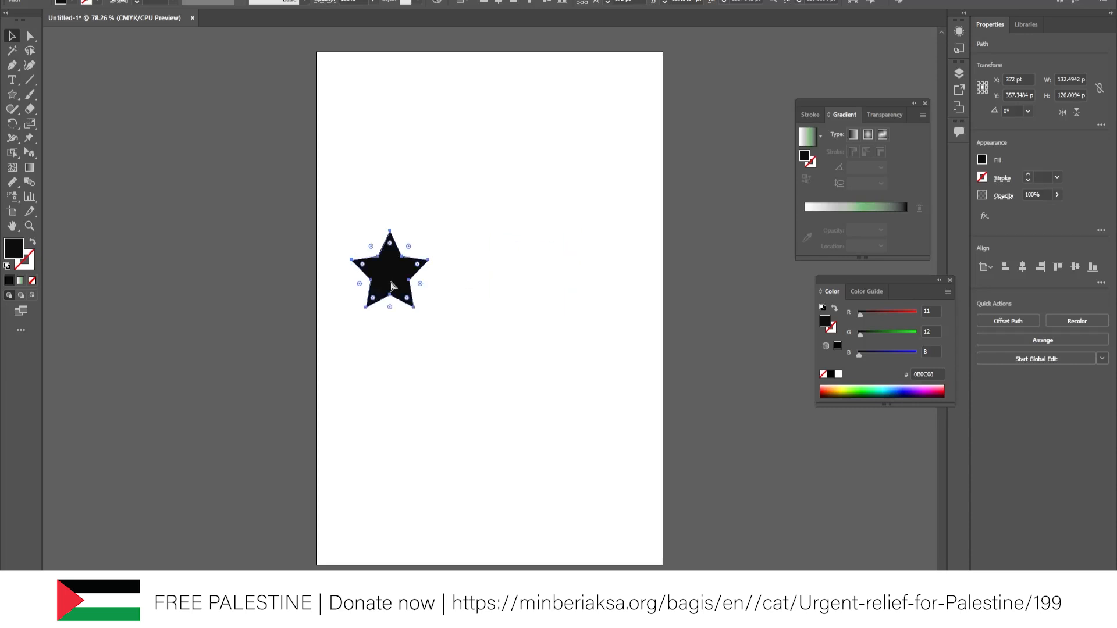
left_click_drag(391, 275, 521, 278, "alt")
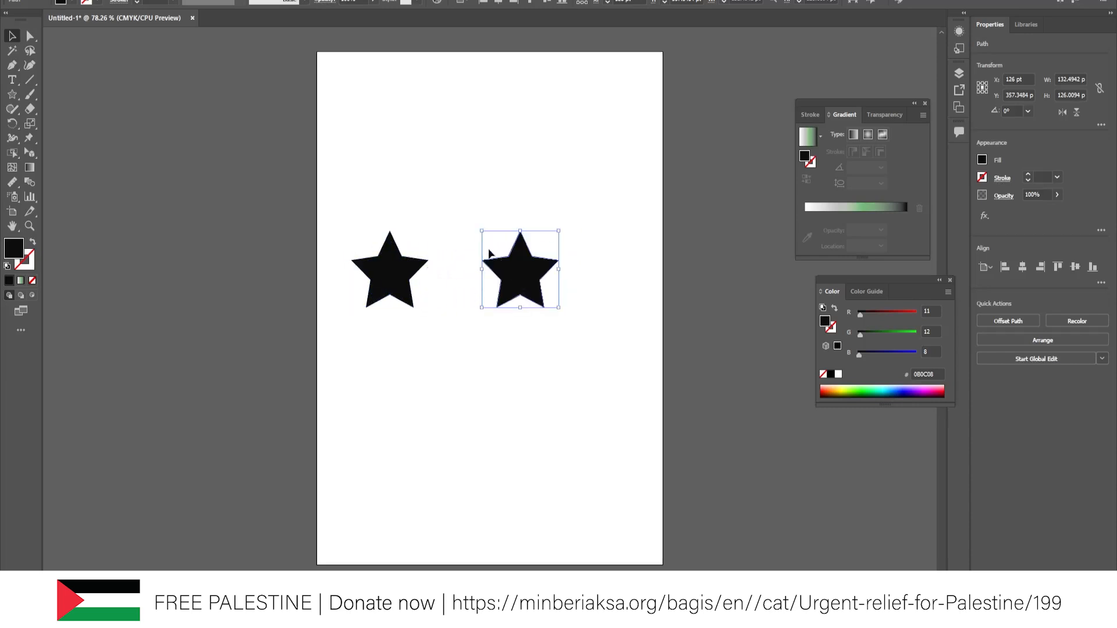
- Shrink the duplicate star to about 64.5 by 61.4 pt and fill it with lime green #A6CC1D
left_click_drag(481, 231, 519, 269)
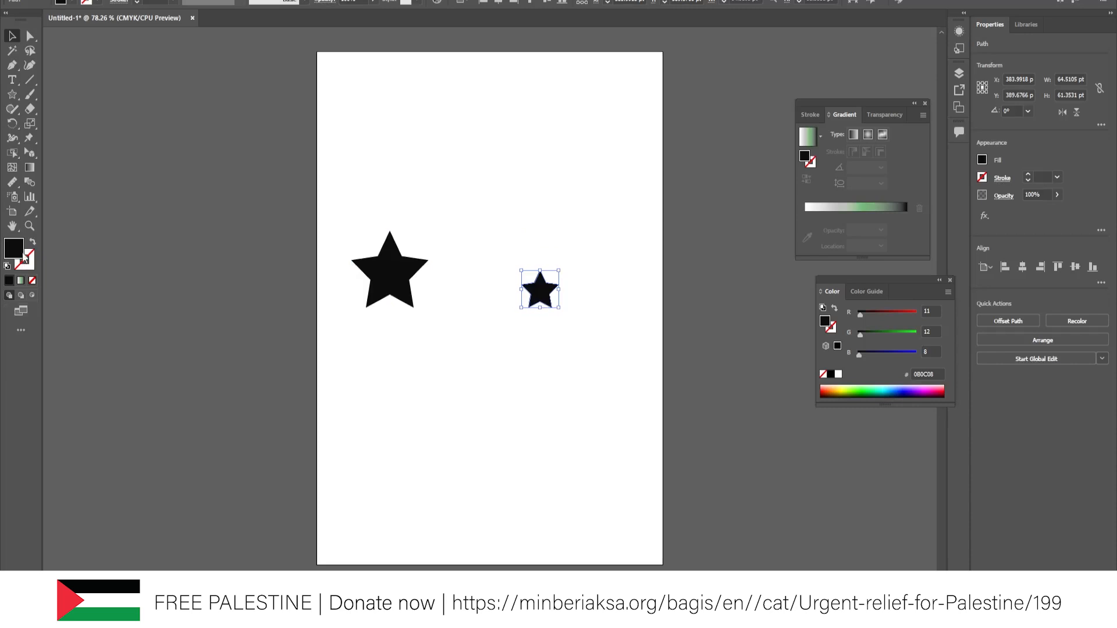
double_click(23, 255)
type("A6CC1D")
left_click(682, 216)
- Blend the large black star into the small green star
left_click_drag(601, 204, 320, 380)
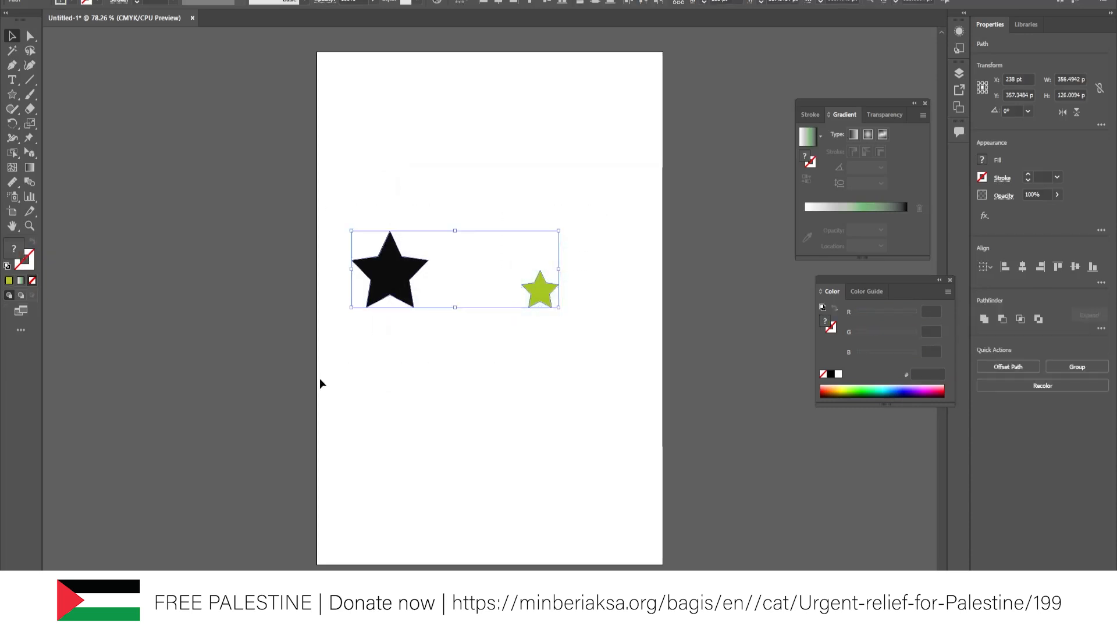
left_click(30, 182)
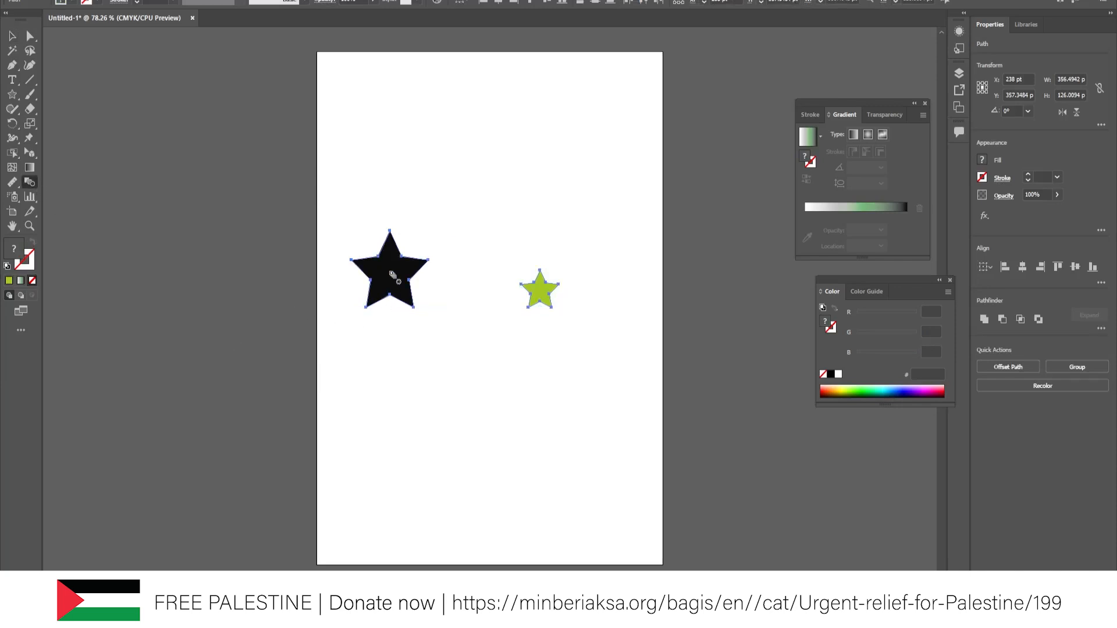
key("ctrl+alt+b")
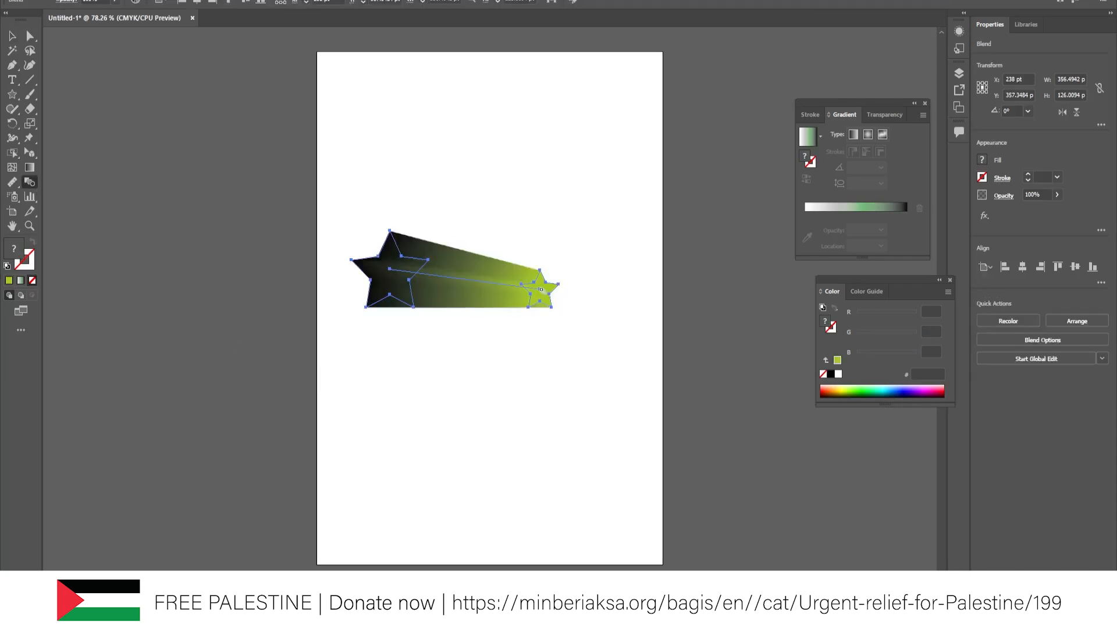
- Release the blend between the black star and the small lime green star
key("v")
left_click_drag(281, 180, 387, 256)
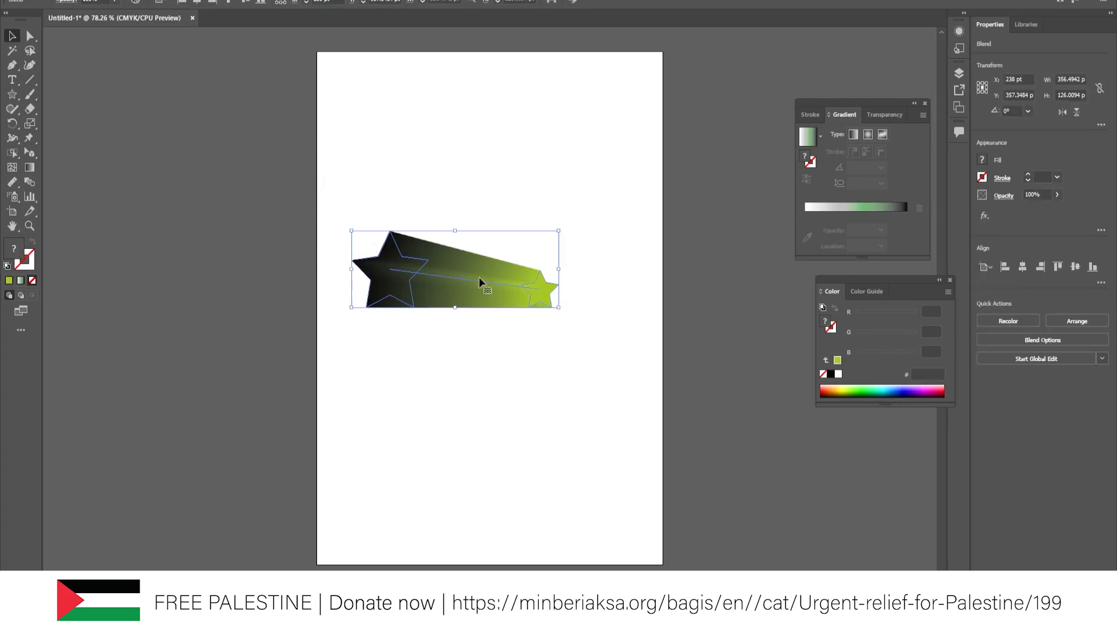
key("a")
key("ctrl+alt+shift+b")
key("v")
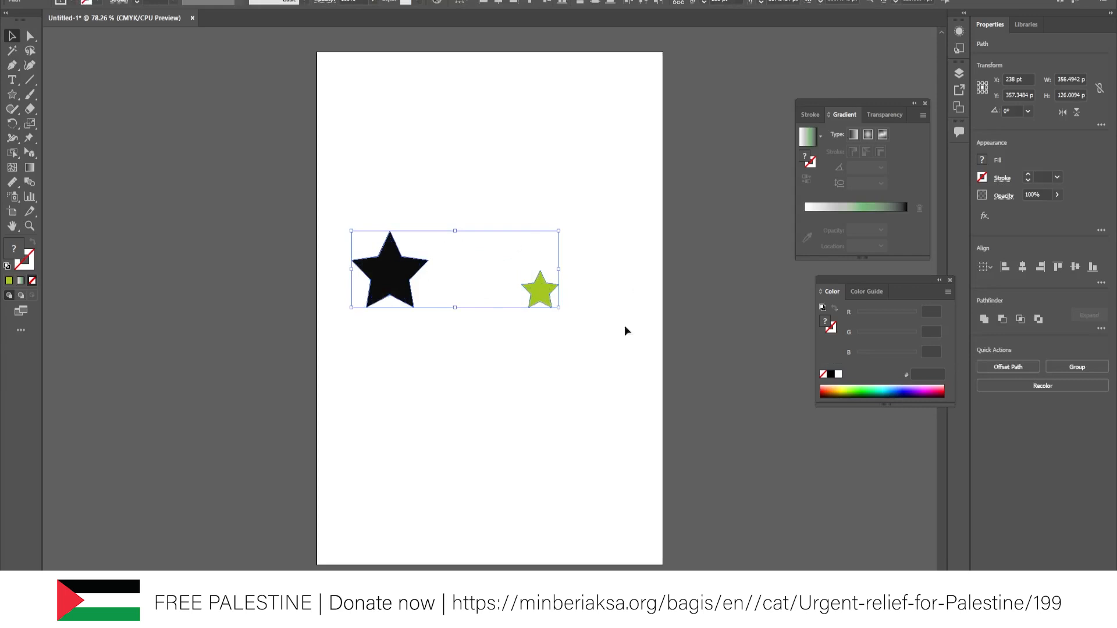
- Set the blend options to Specified Steps spacing with 20 steps
left_click(97, 1)
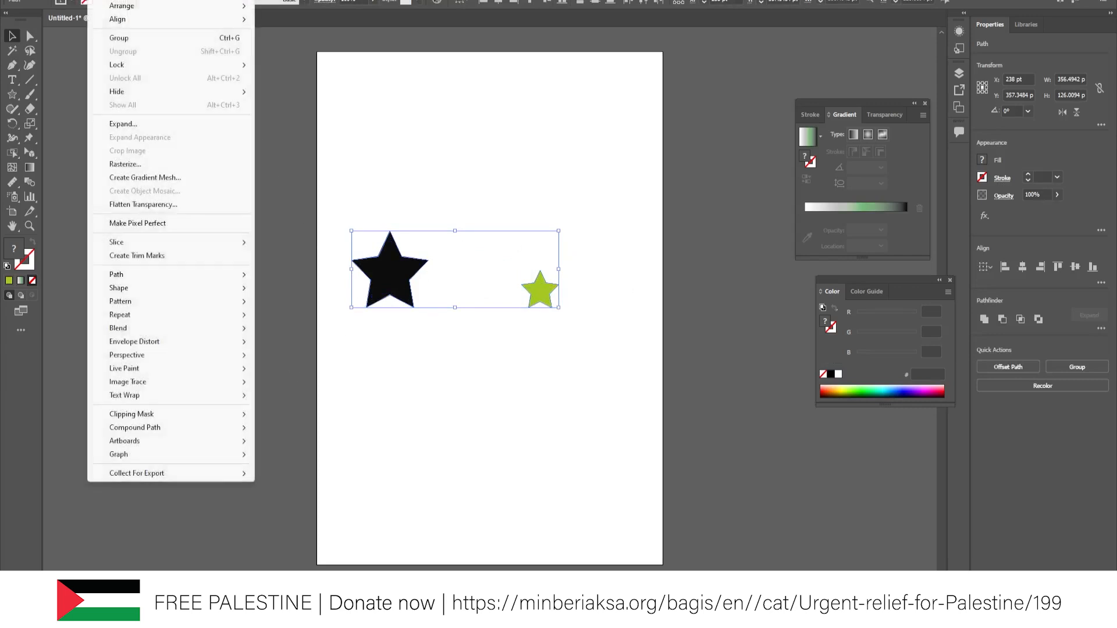
mouse_move(148, 335)
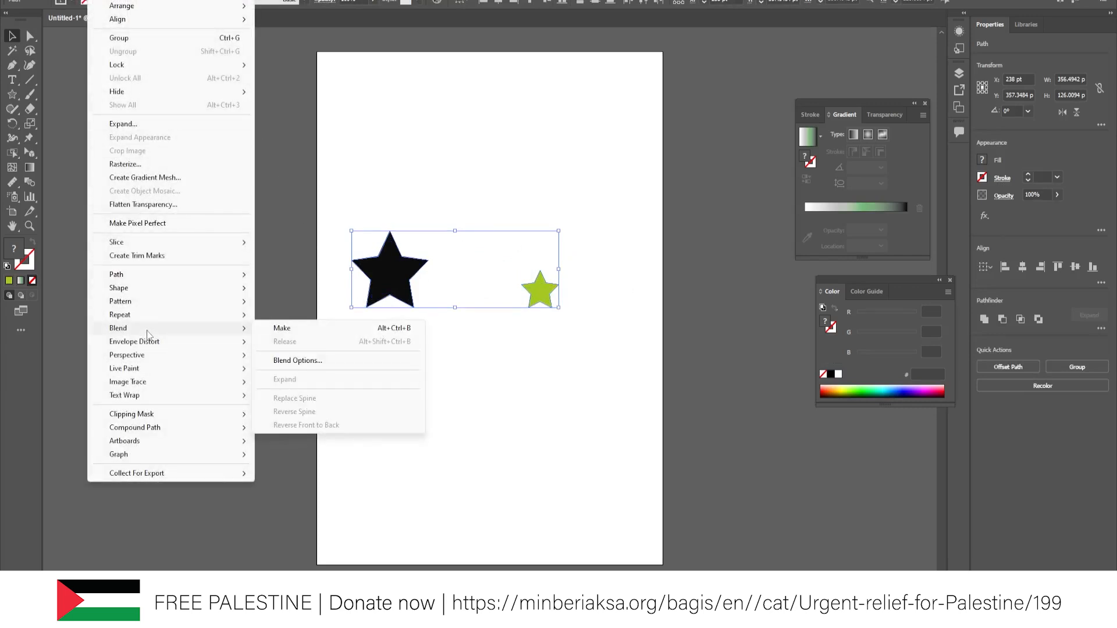
left_click(285, 362)
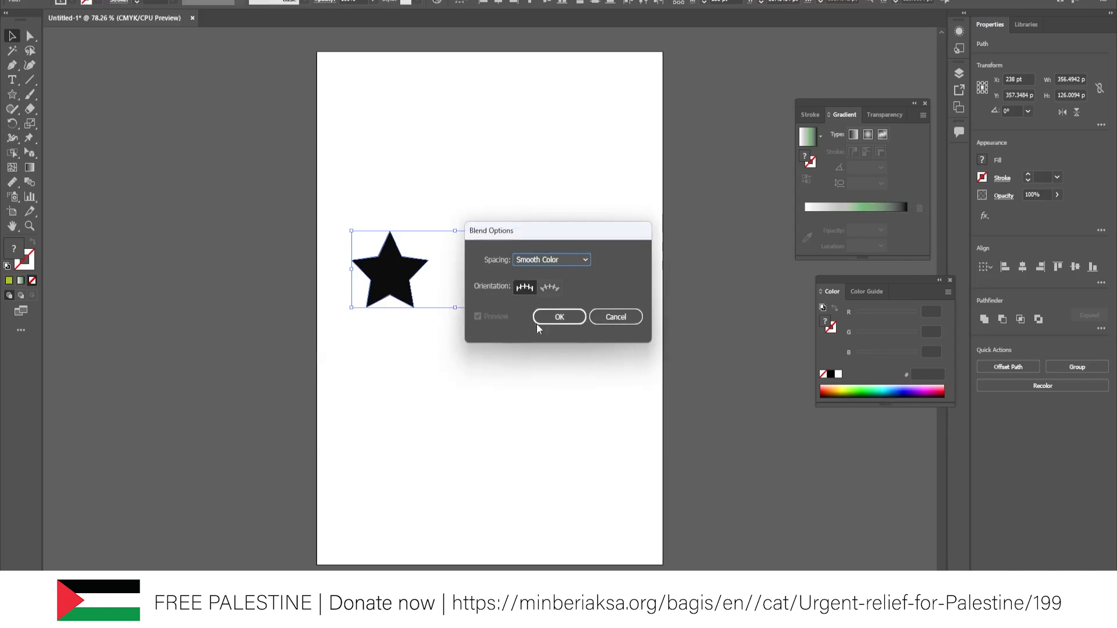
left_click(552, 259)
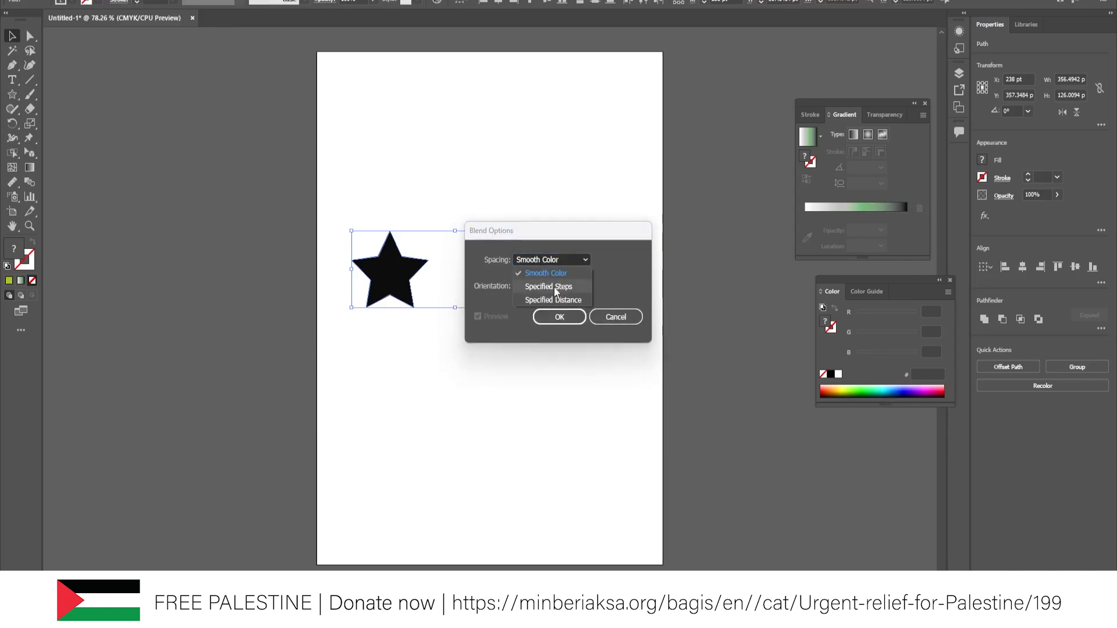
left_click(554, 288)
left_click_drag(584, 233, 679, 266)
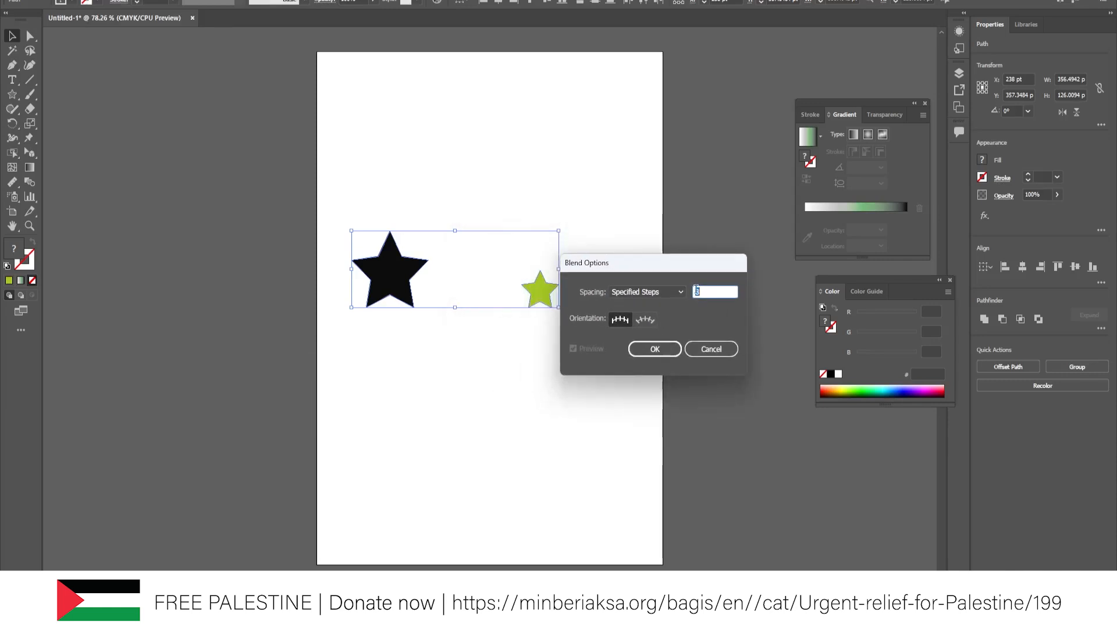
double_click(700, 292)
type("20")
left_click(654, 349)
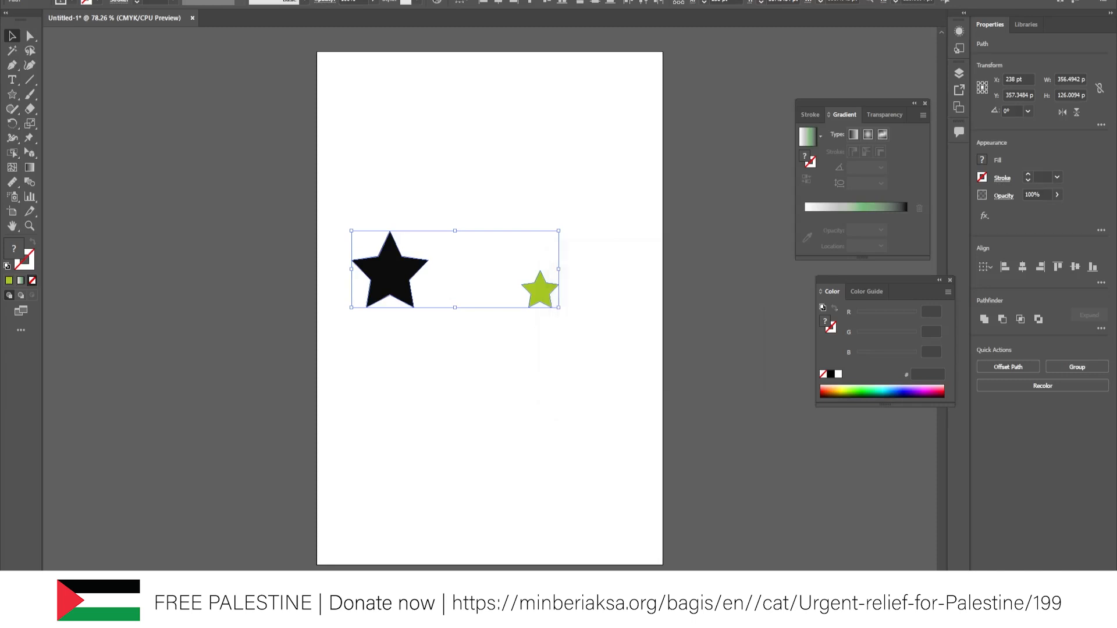
- Make a blend from the two selected stars, and delete it from the artboard
left_click(105, 1)
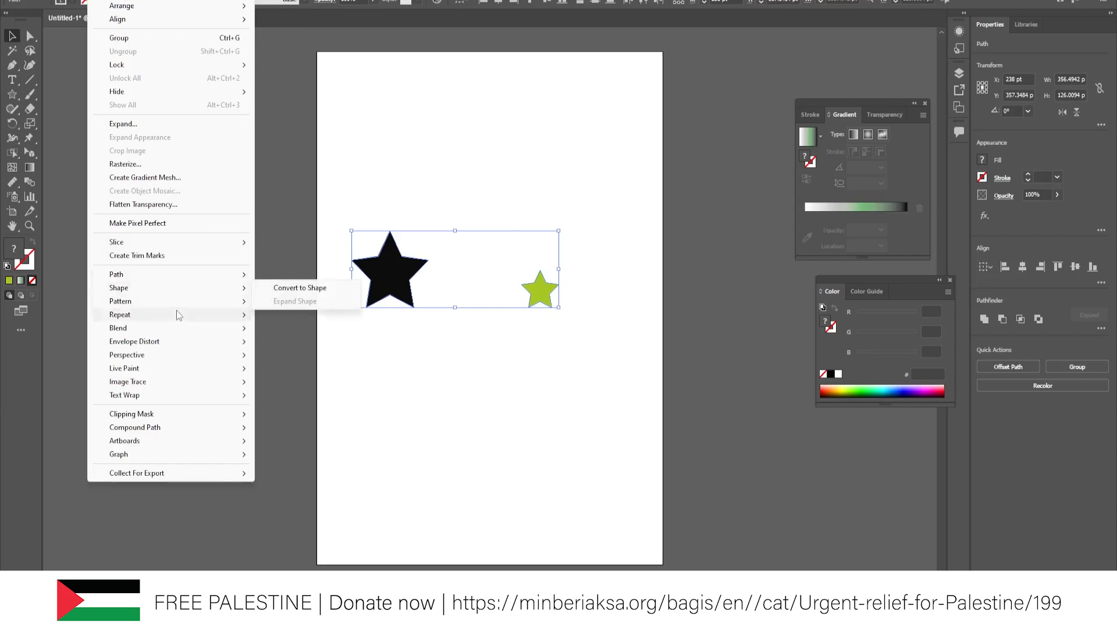
mouse_move(176, 327)
left_click(282, 328)
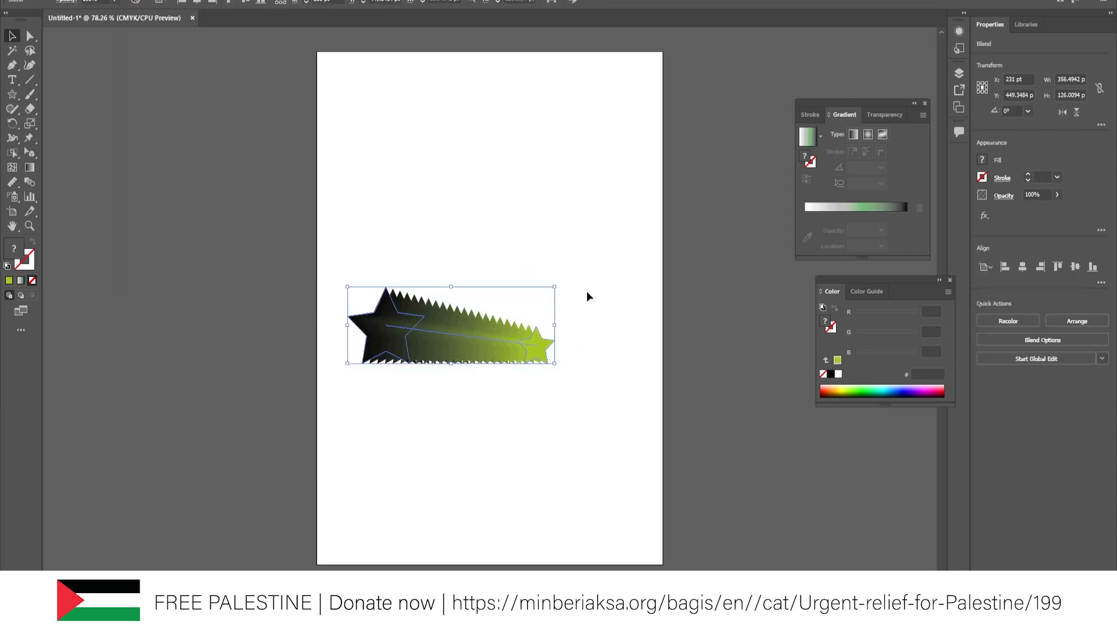
left_click(327, 227)
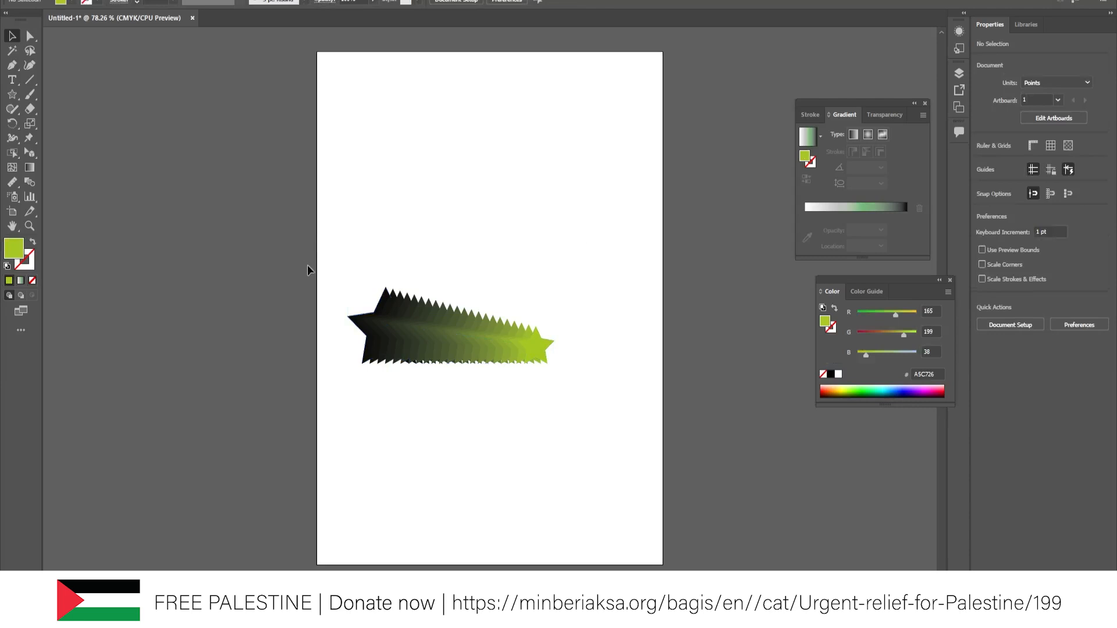
left_click_drag(336, 274, 557, 399)
key("Delete")
- Show the available symbols, place one grey ring symbol at about X 156, Y 295 pt with the Symbol Sprayer tool, and list the symbol libraries
left_click(14, 198)
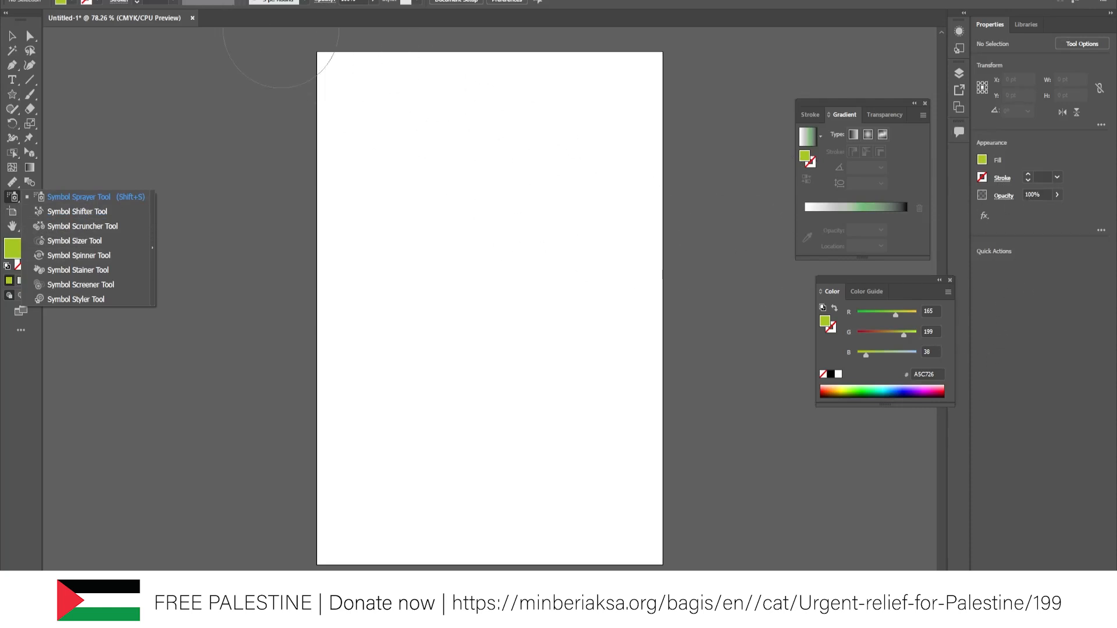
left_click(267, 0)
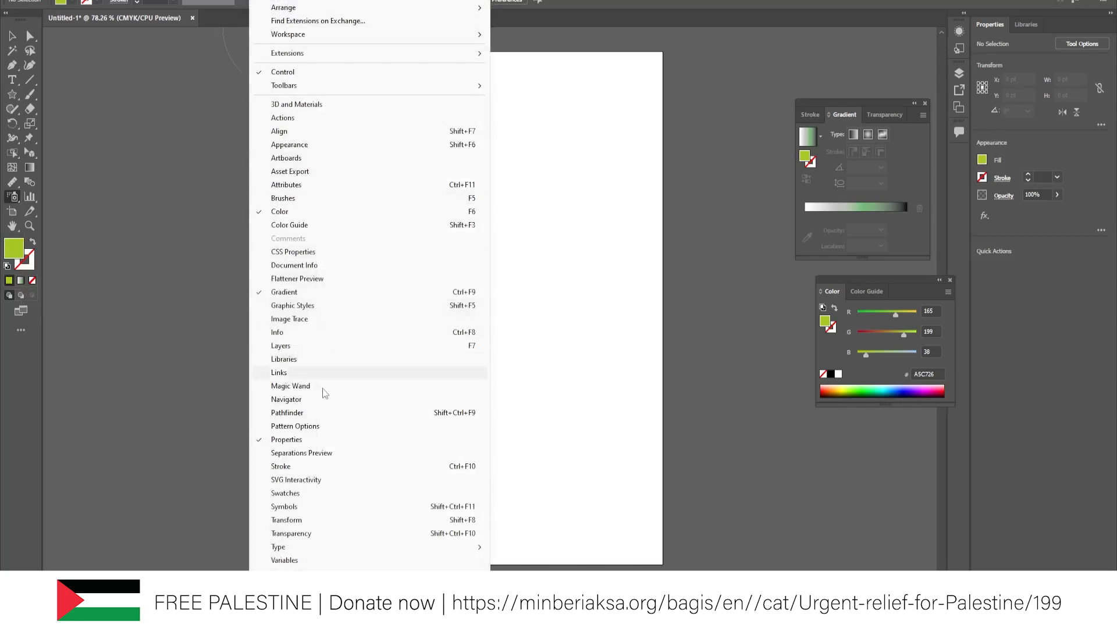
left_click(307, 512)
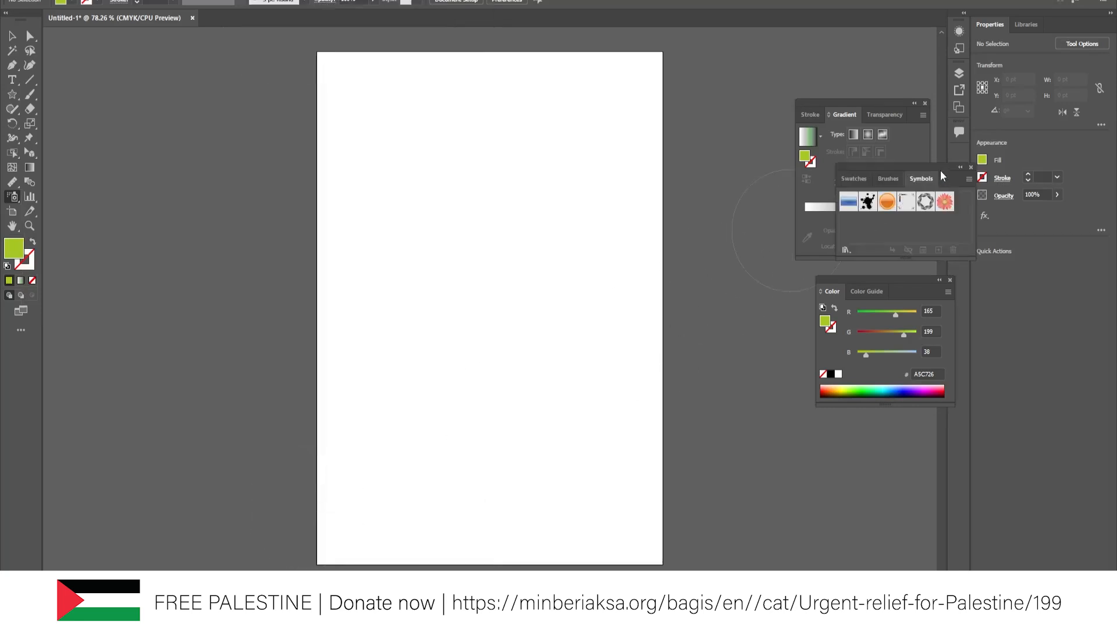
left_click_drag(940, 171, 809, 220)
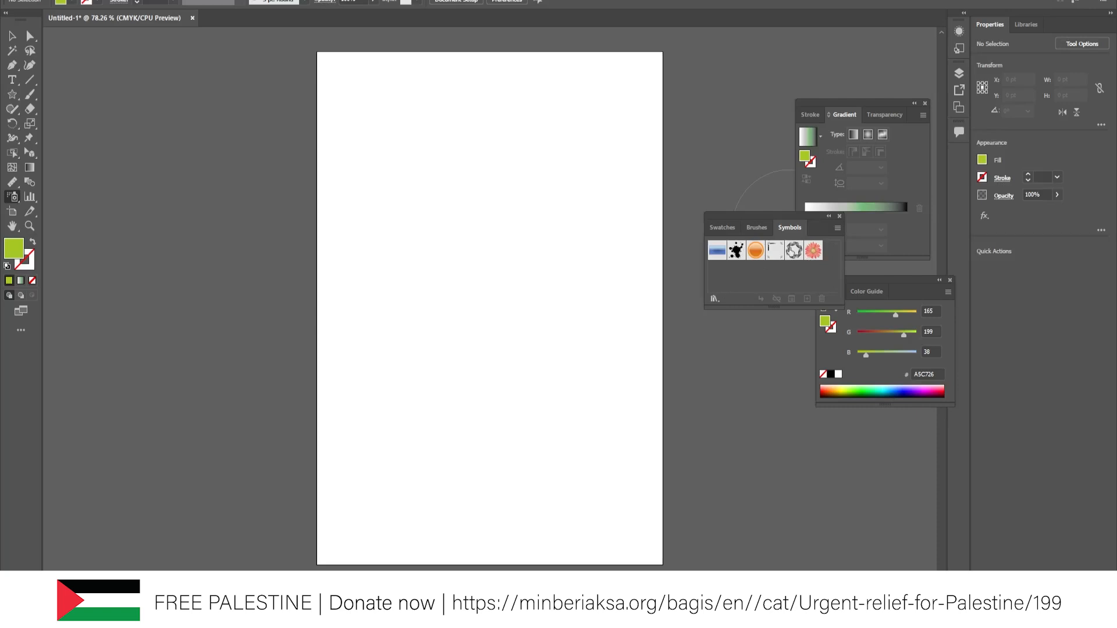
left_click(794, 254)
left_click(408, 233)
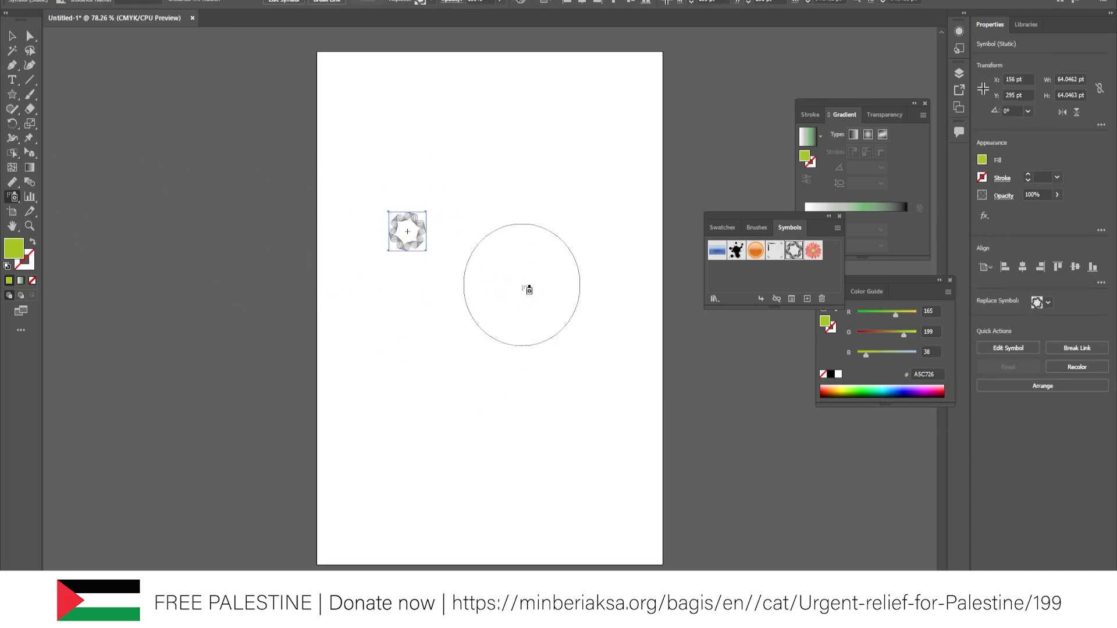
left_click(715, 298)
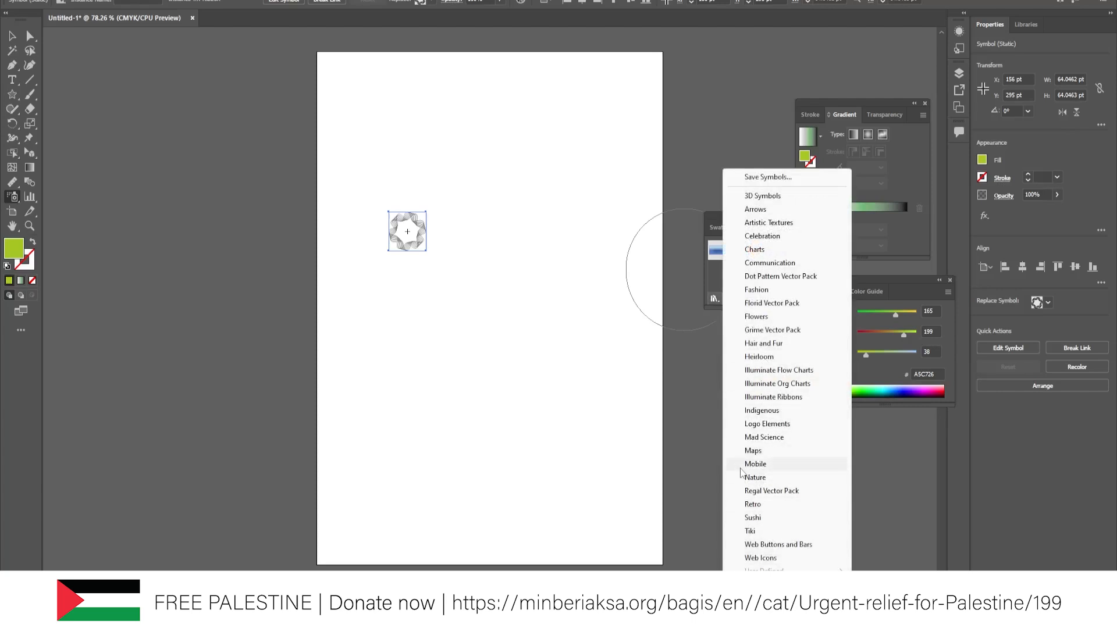
- Create a 100 by 100 pt column graph near the middle of the artboard with the Column Graph tool
left_click(32, 197)
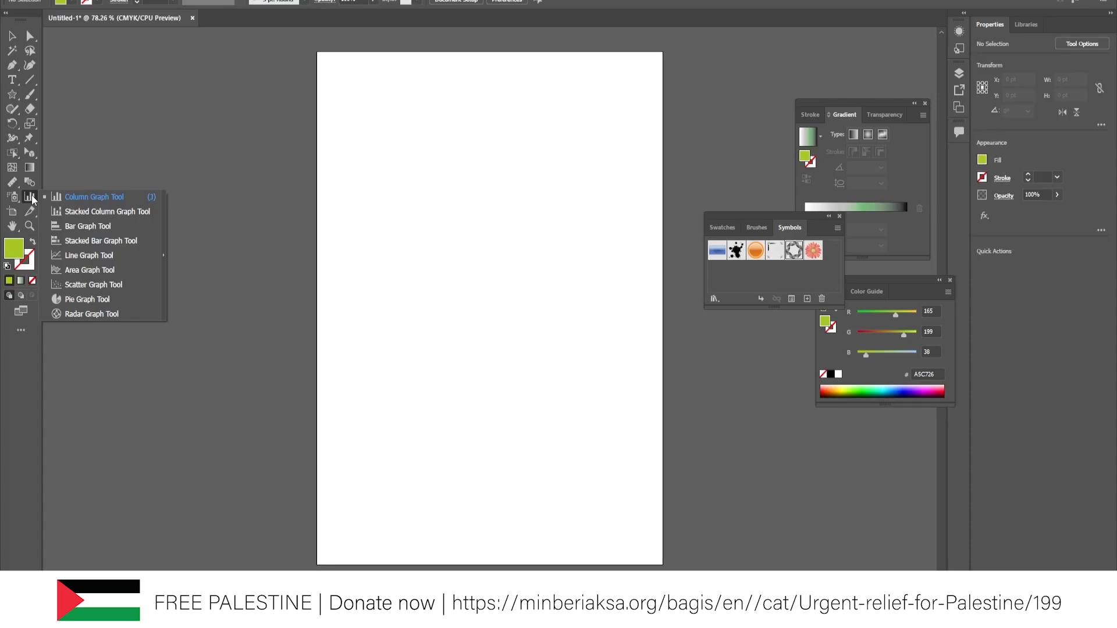
left_click(74, 196)
left_click(444, 245)
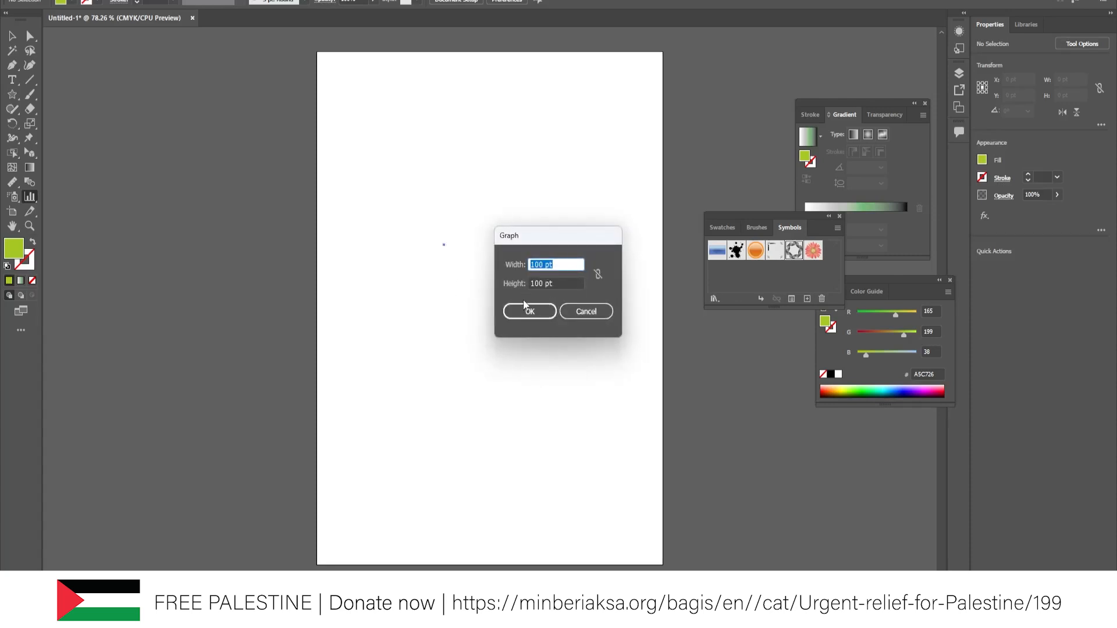
left_click_drag(557, 234, 620, 295)
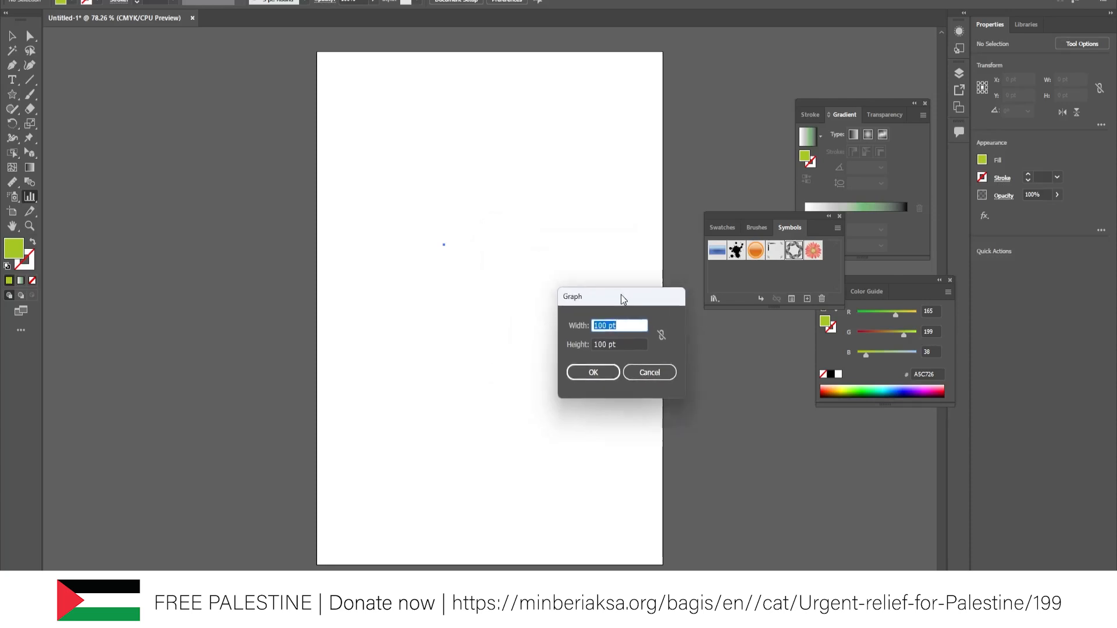
left_click(601, 371)
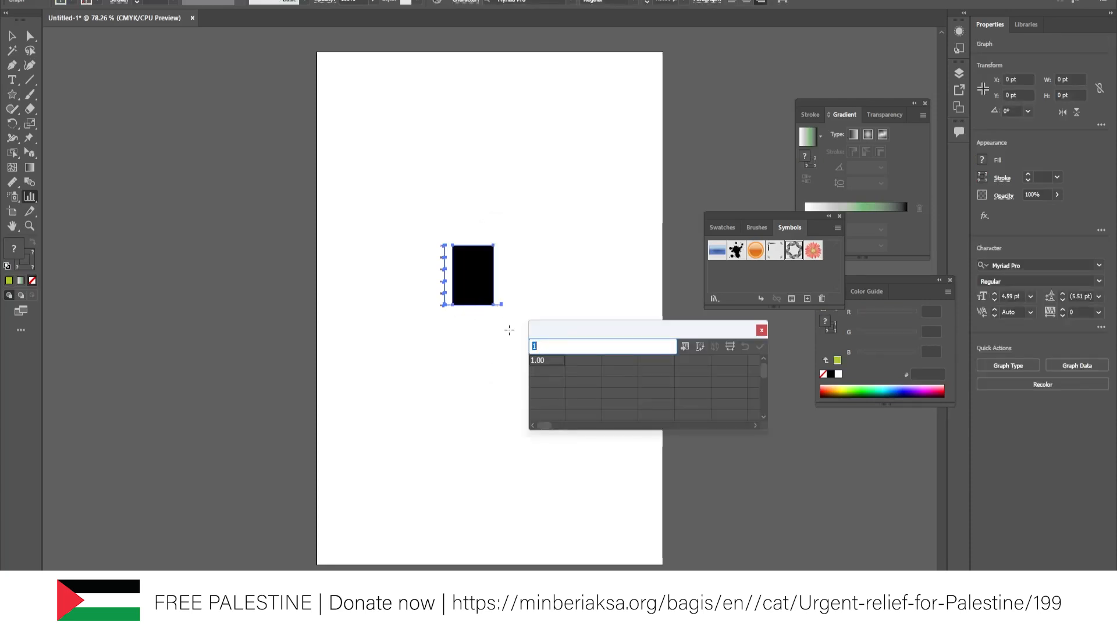
- Enter graph data rows A 20, 20; B 30, 30; C 50, 40, and apply them to the column graph
type("A")
left_click(581, 373)
type("50.00")
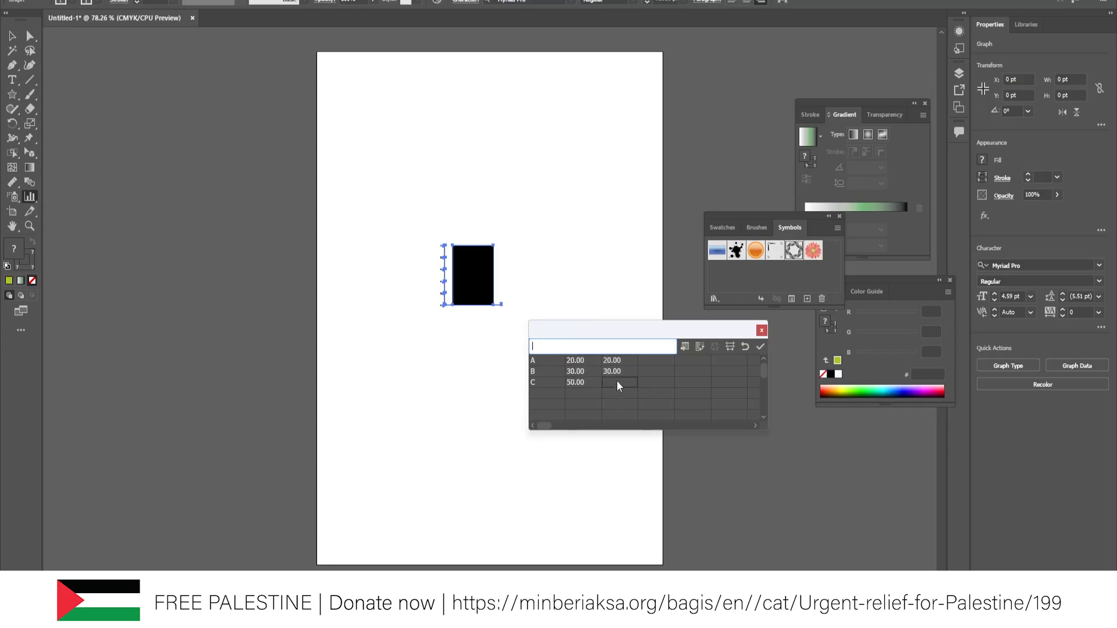
left_click(759, 347)
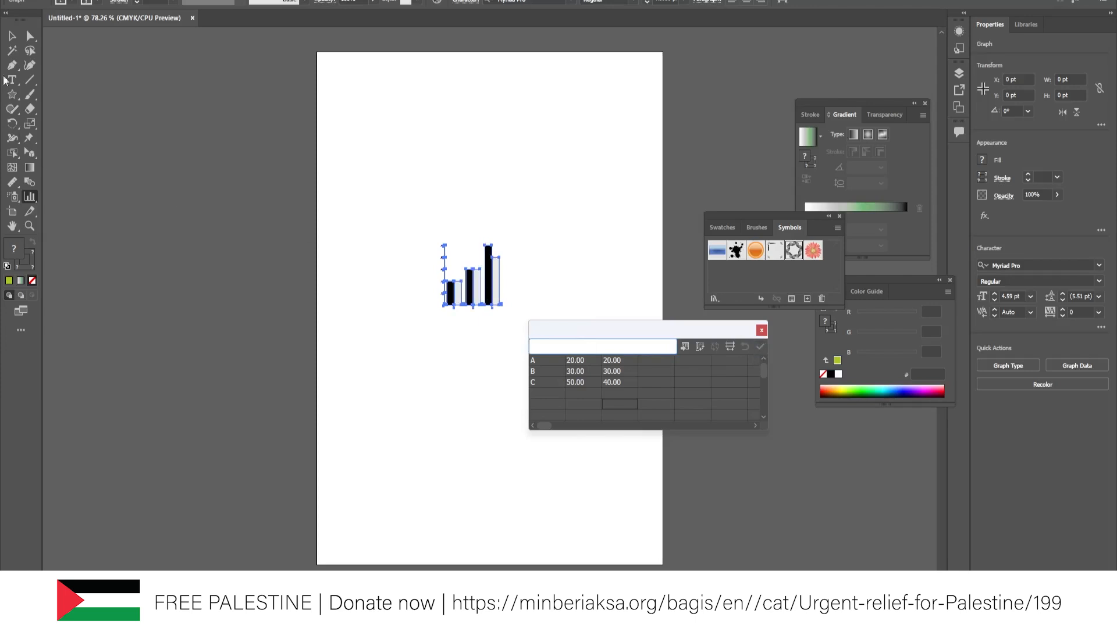
- Examine the column graph's bars, value axis and category labels up close
left_click(12, 36)
left_click(505, 307)
left_click(483, 278)
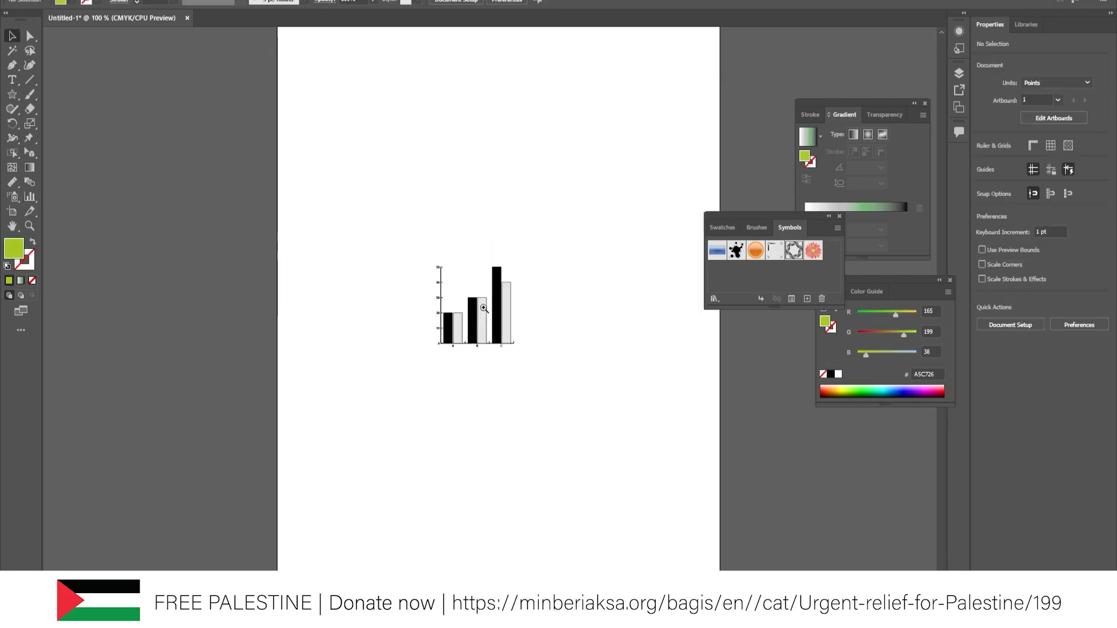
left_click(484, 307)
left_click(480, 299)
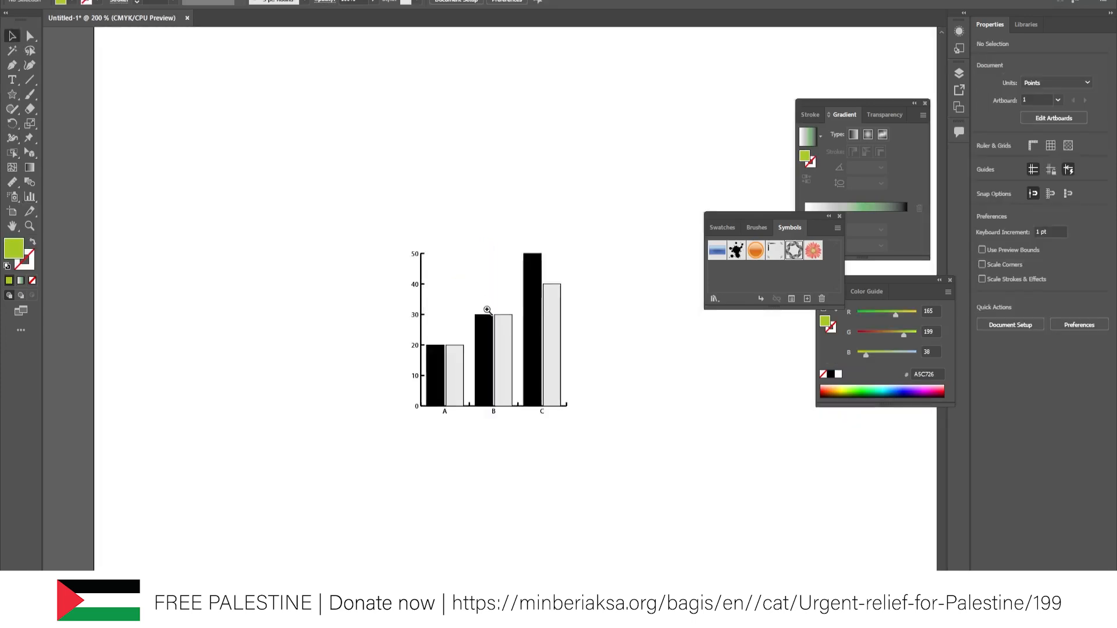
left_click(482, 310)
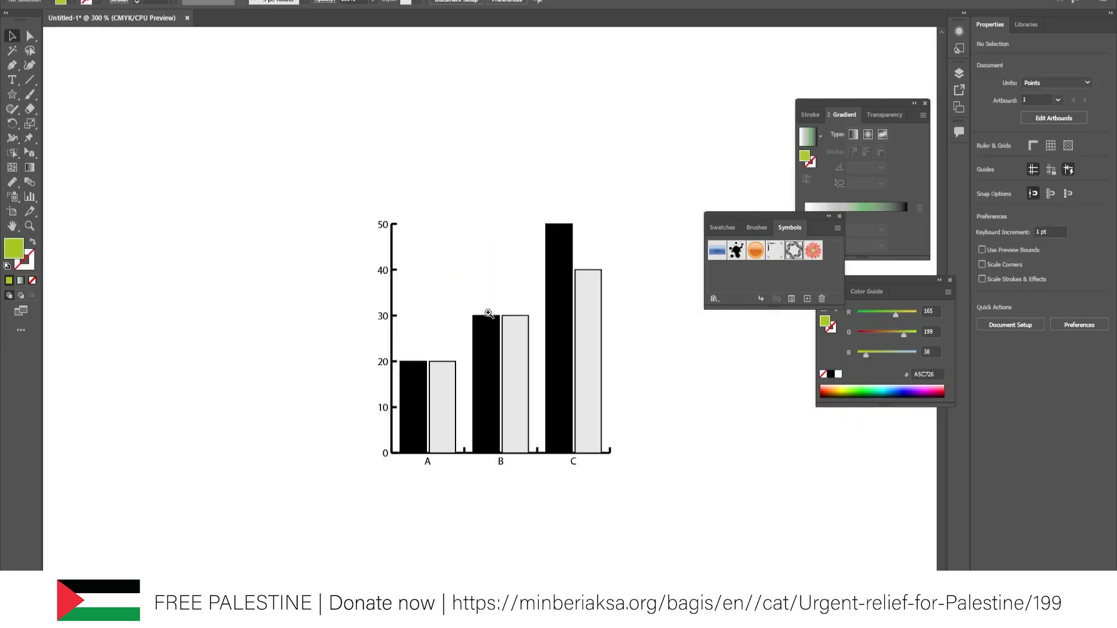
left_click(518, 320)
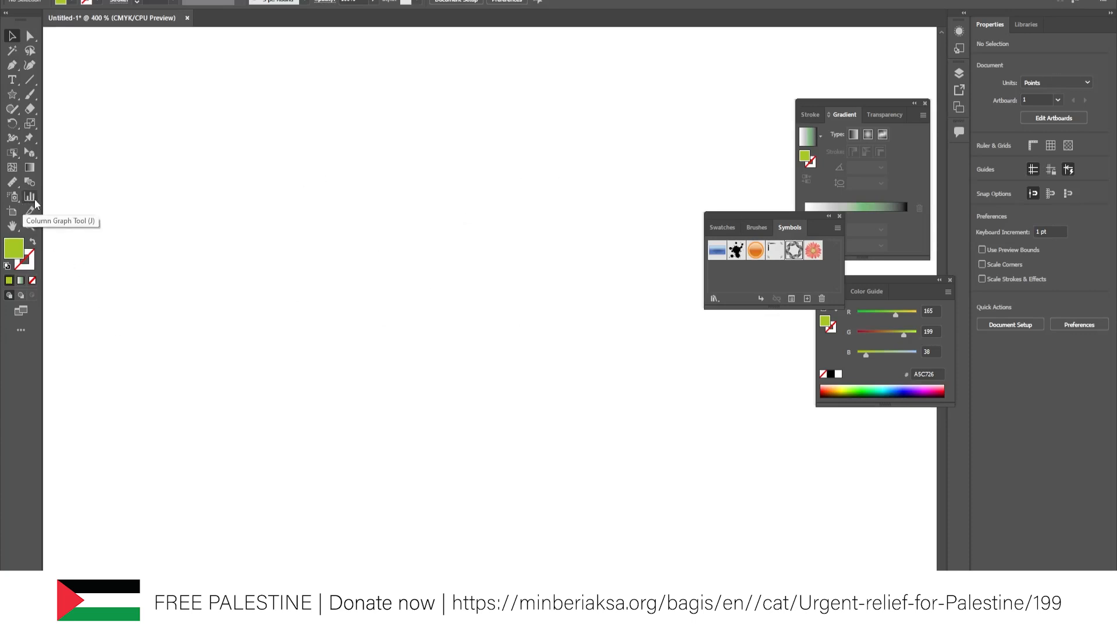
- View the A4 artboard's settings with the Artboard tool, and leave artboard editing
key("ctrl+0")
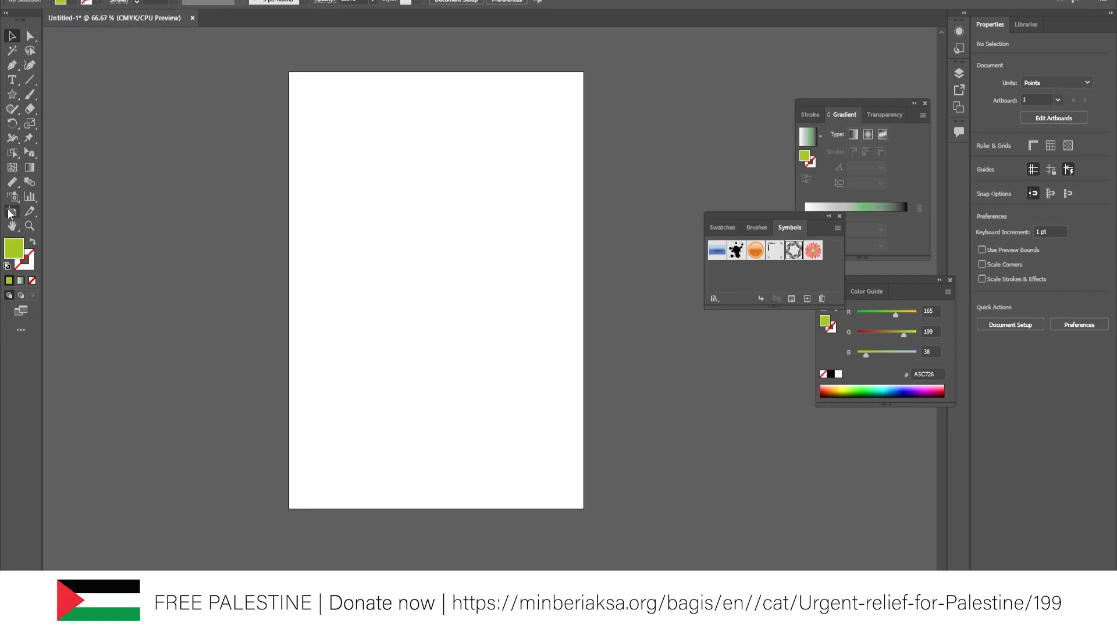
left_click(12, 213)
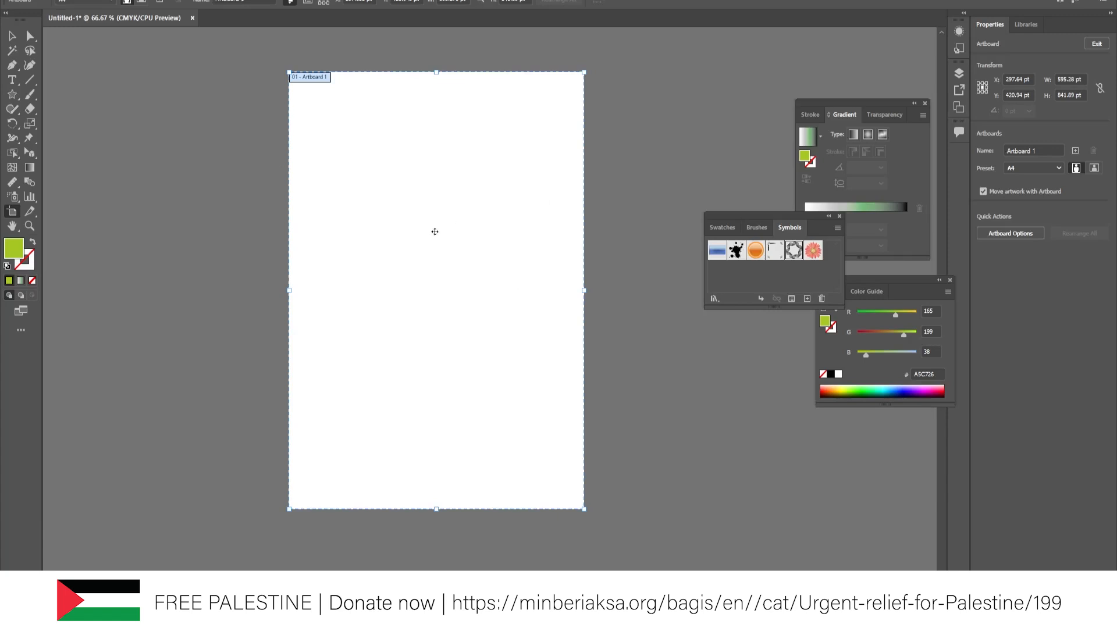
key("Escape")
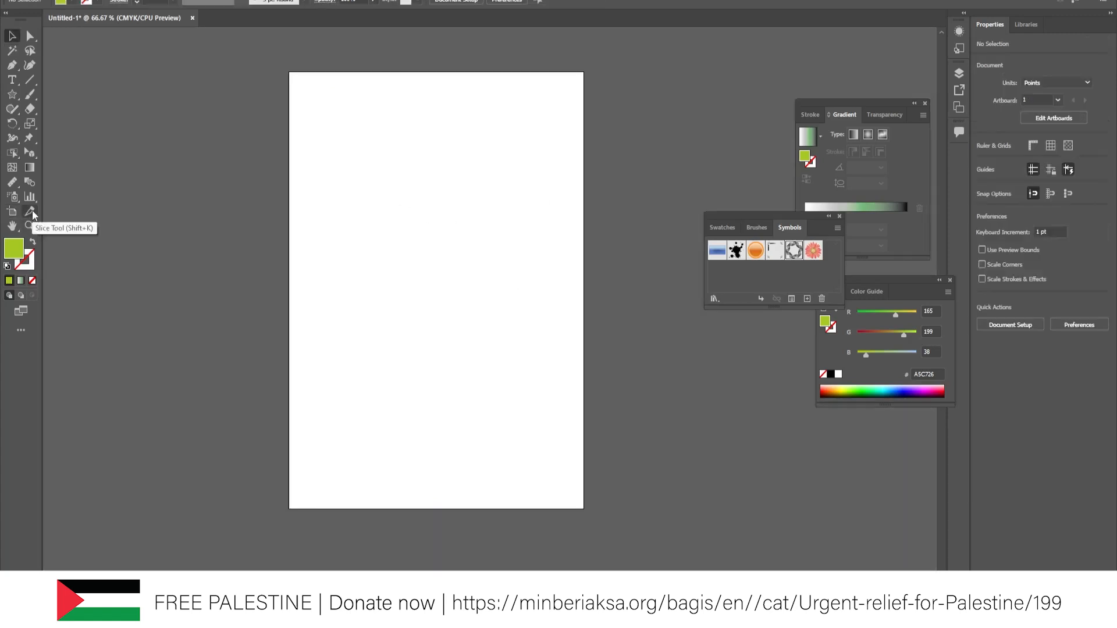
- Place the linked drawing of a pyramid, box and trapezoidal solid over the artboard, and embed it
key("slash")
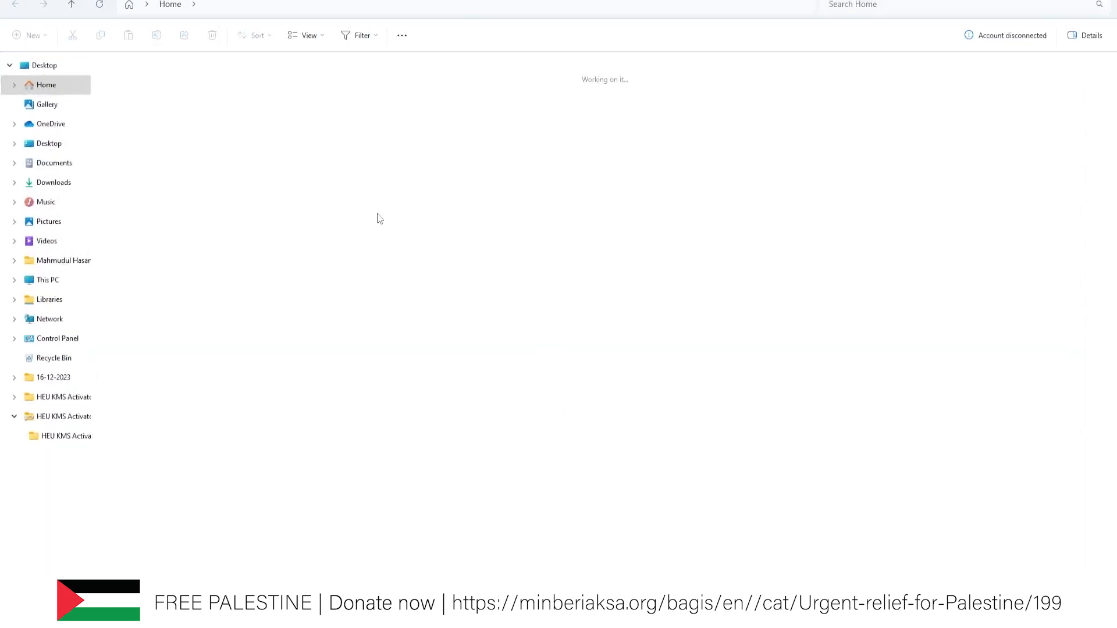
left_click(60, 145)
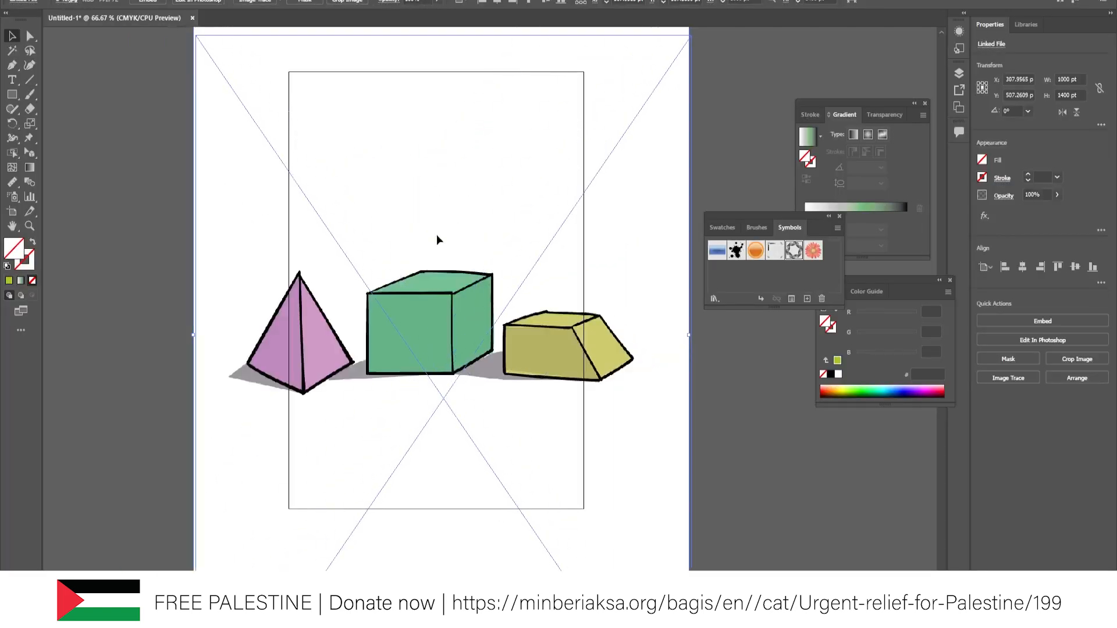
left_click_drag(435, 172, 437, 235)
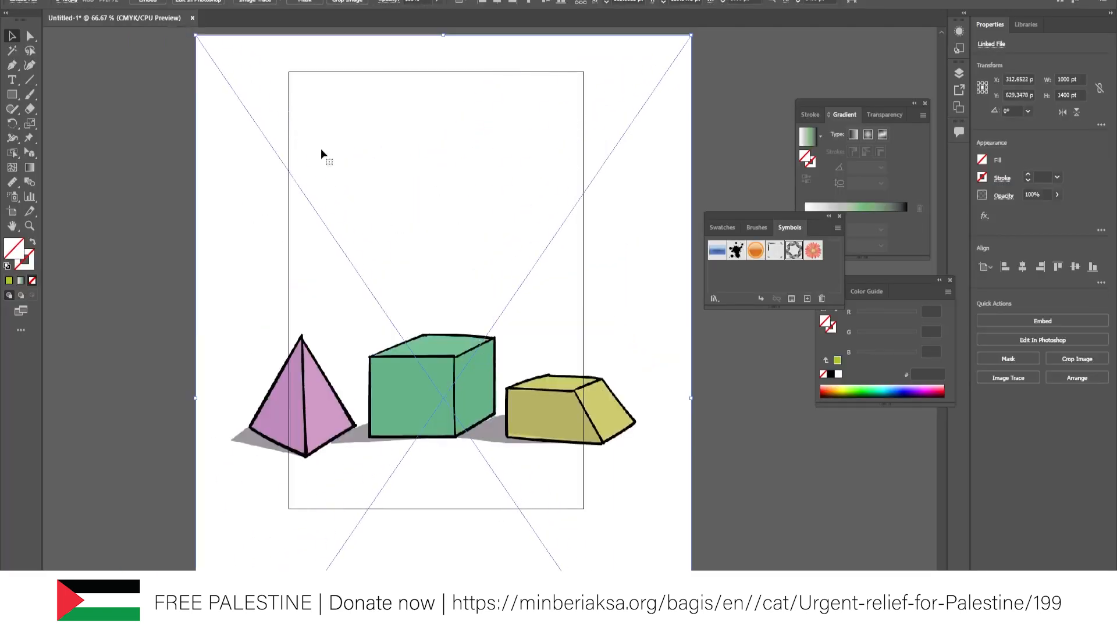
left_click(150, 1)
- Scale the embedded image down to about 418 by 585 pt and move it to about X 303, Y 412 pt on the artboard
left_click_drag(197, 43, 484, 458)
left_click_drag(563, 464, 415, 170)
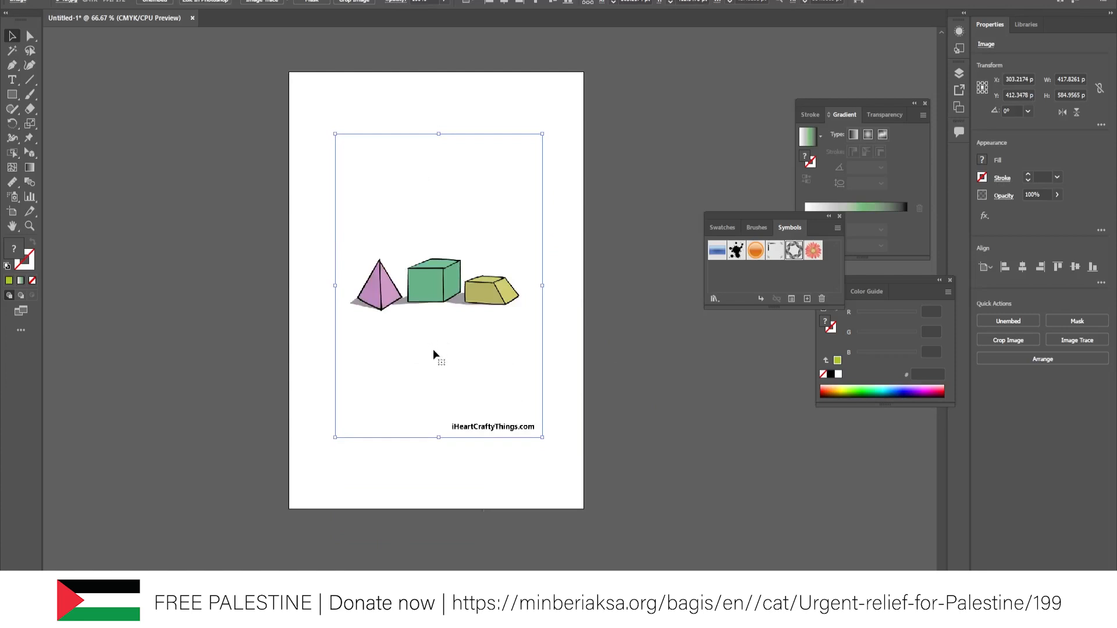
scroll(443, 284, "up", 1)
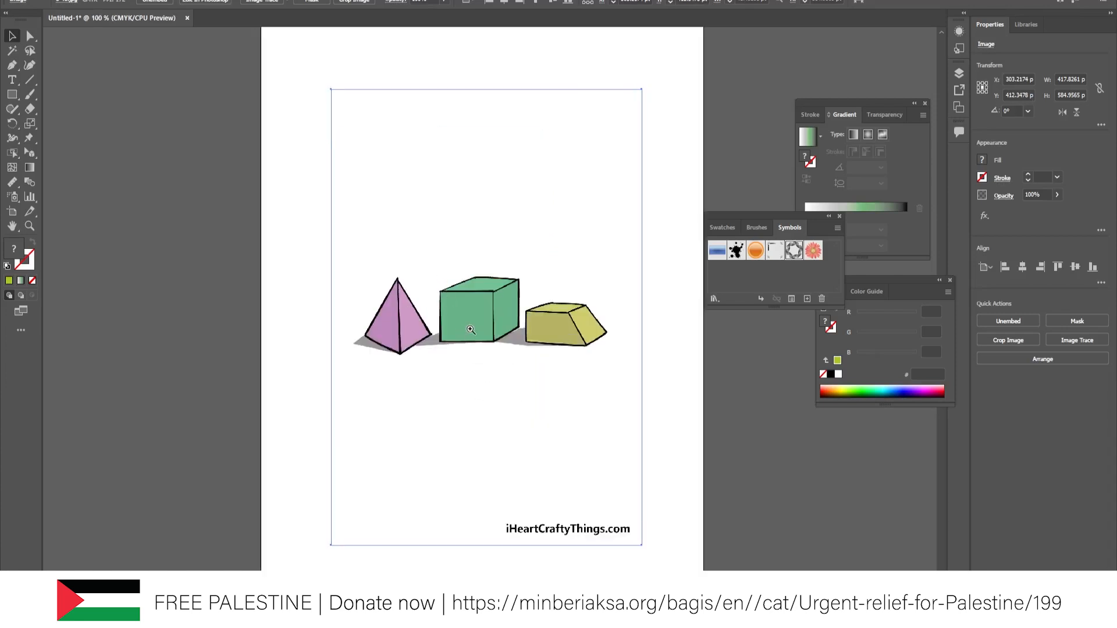
- Draw a slice about 127 by 116 pt around the green box in the embedded image, and select that slice
scroll(471, 336, "up", 1)
left_click_drag(487, 326, 429, 356)
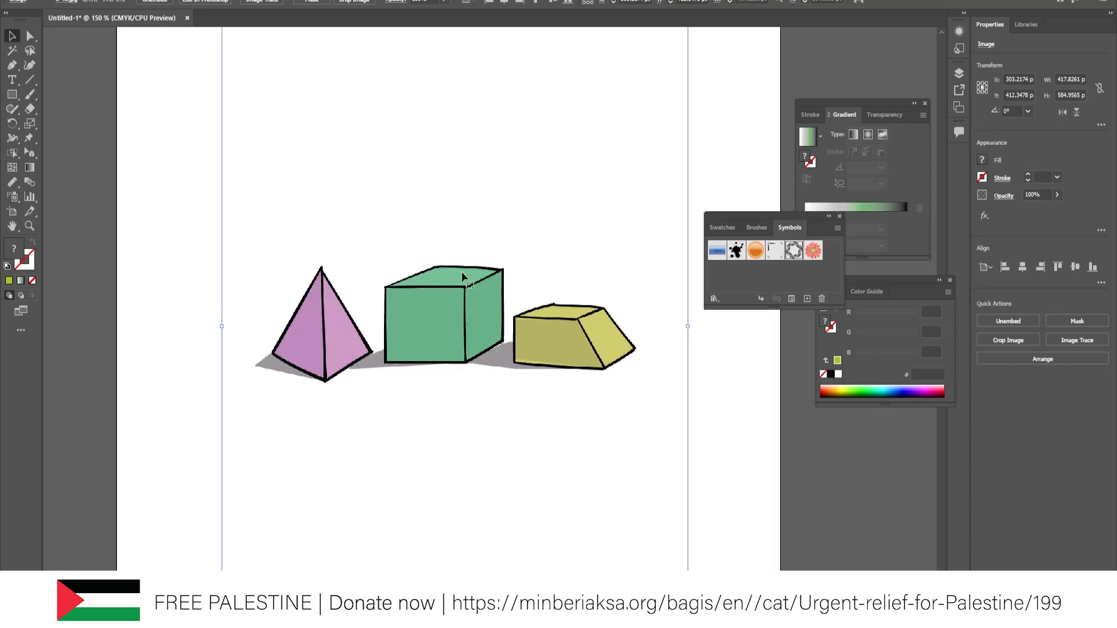
key("i")
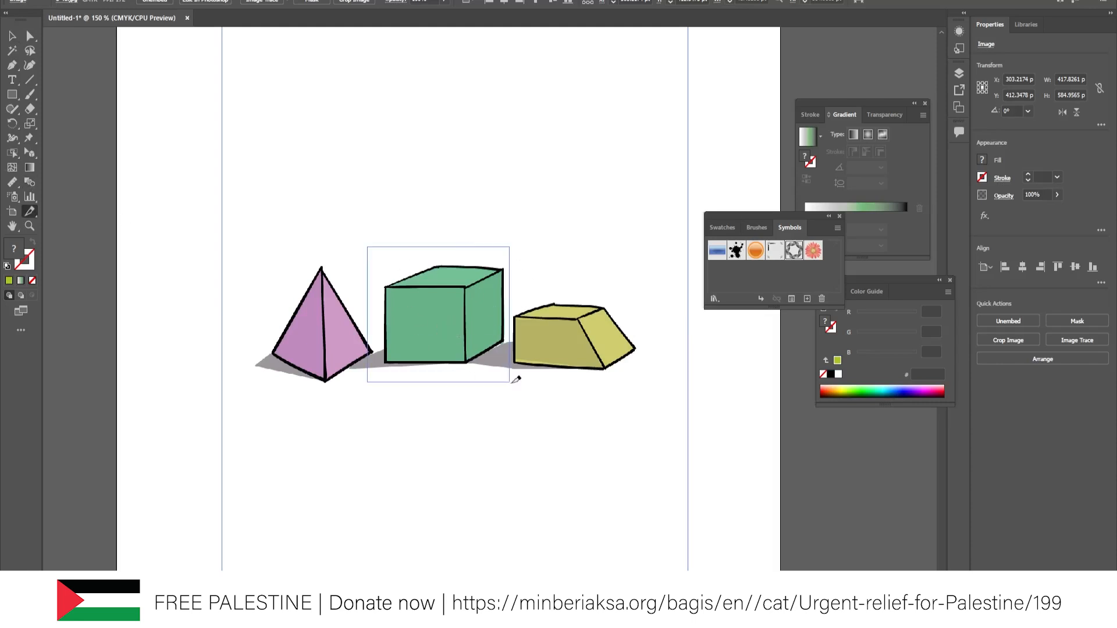
left_click(512, 381)
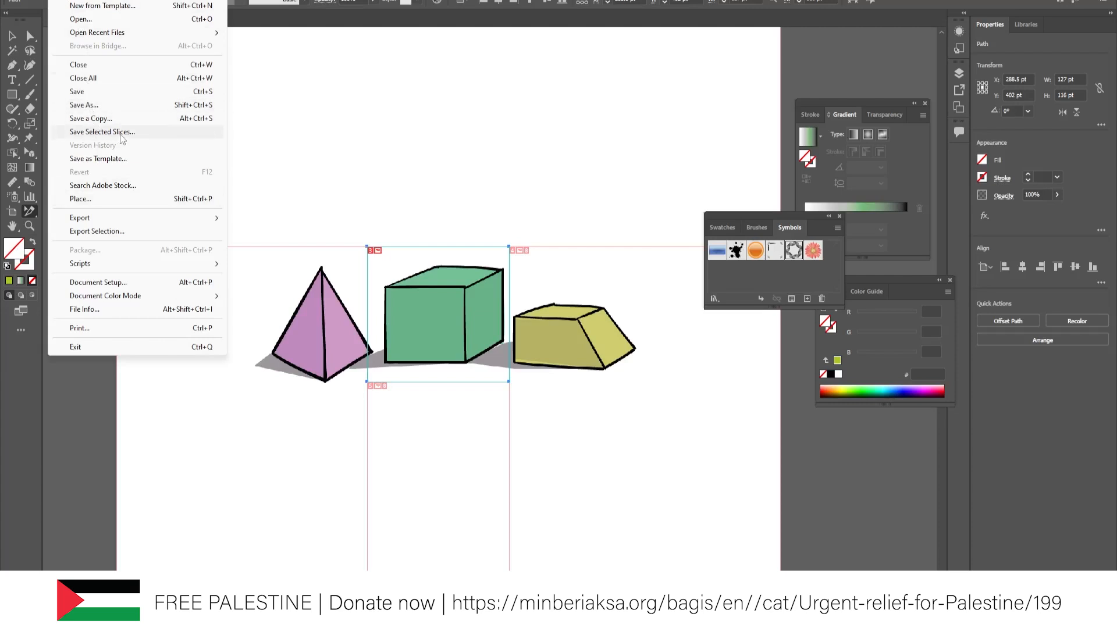
- Save the selected slice under the name Untitled-1 as Images Only, and view the exported picture in its images folder
left_click(100, 138)
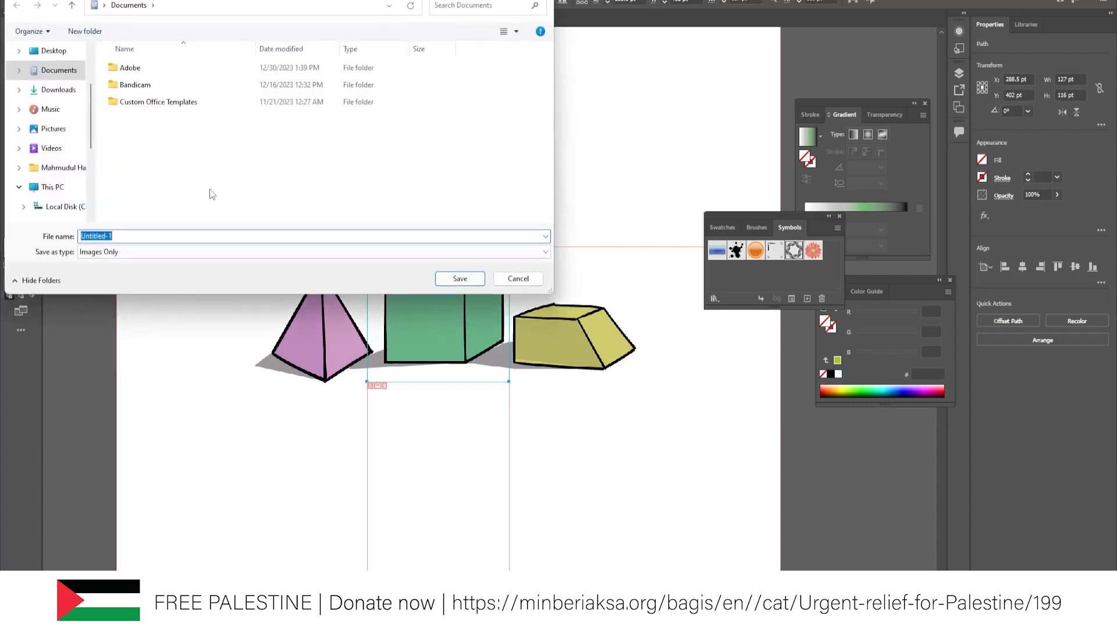
left_click(459, 278)
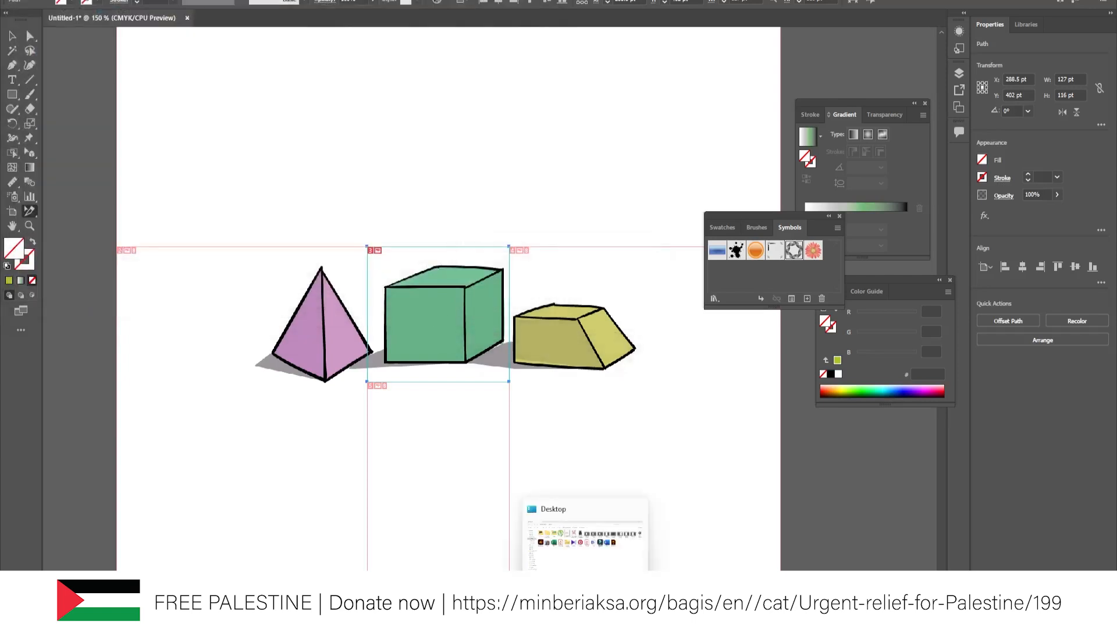
left_click(591, 612)
double_click(276, 104)
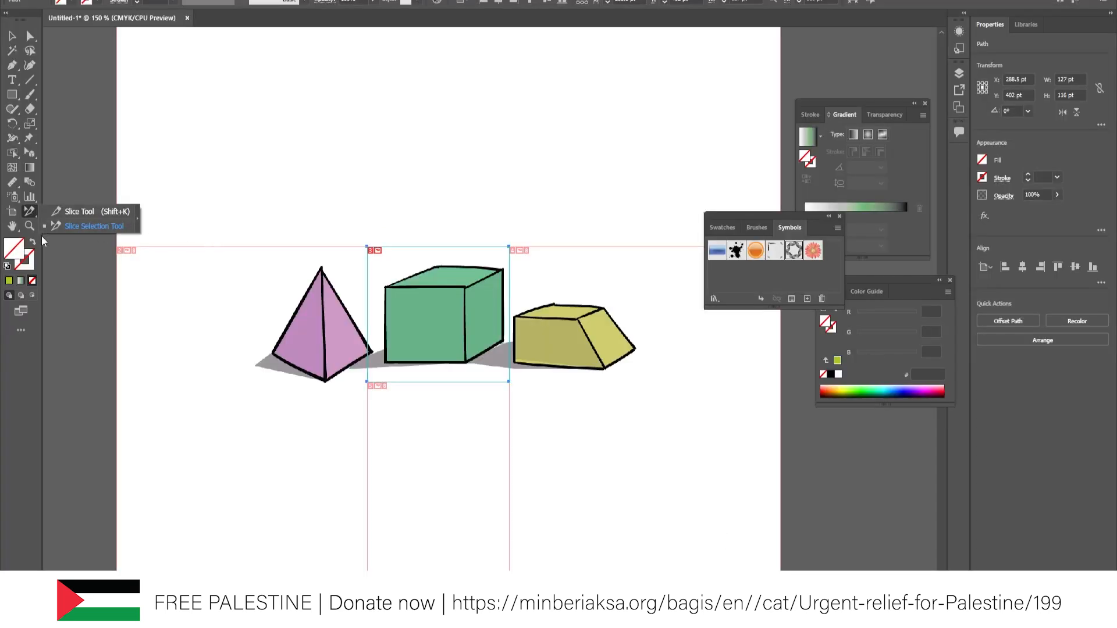
- Resize the slice to about 259 by 140 pt around the green box and yellow solid, and save the selected slice
left_click_drag(510, 382, 667, 411)
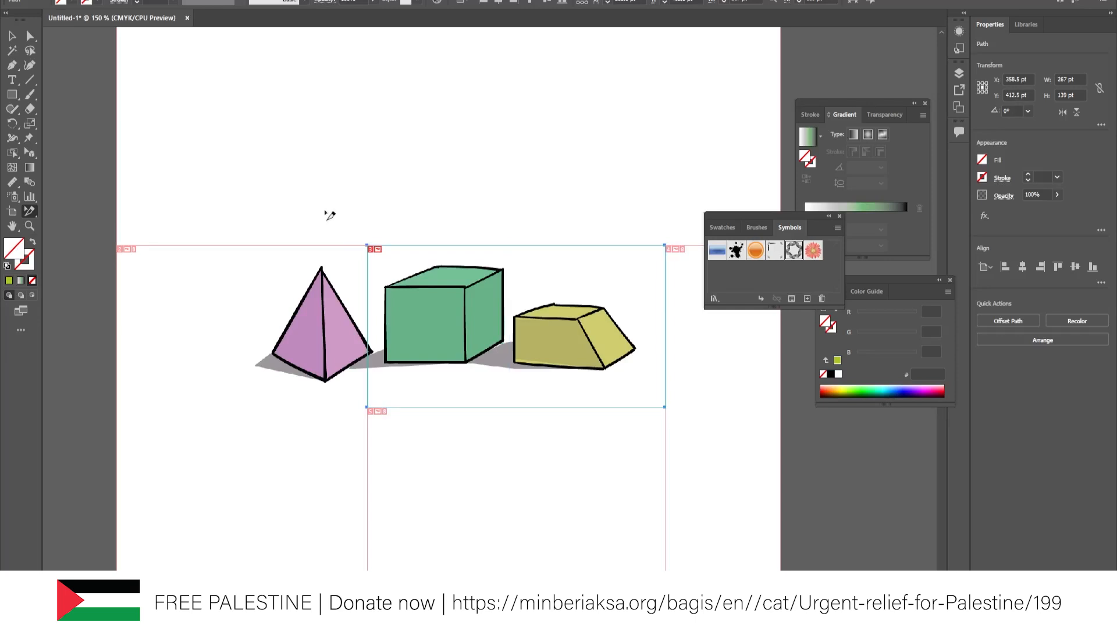
left_click_drag(367, 372, 377, 372)
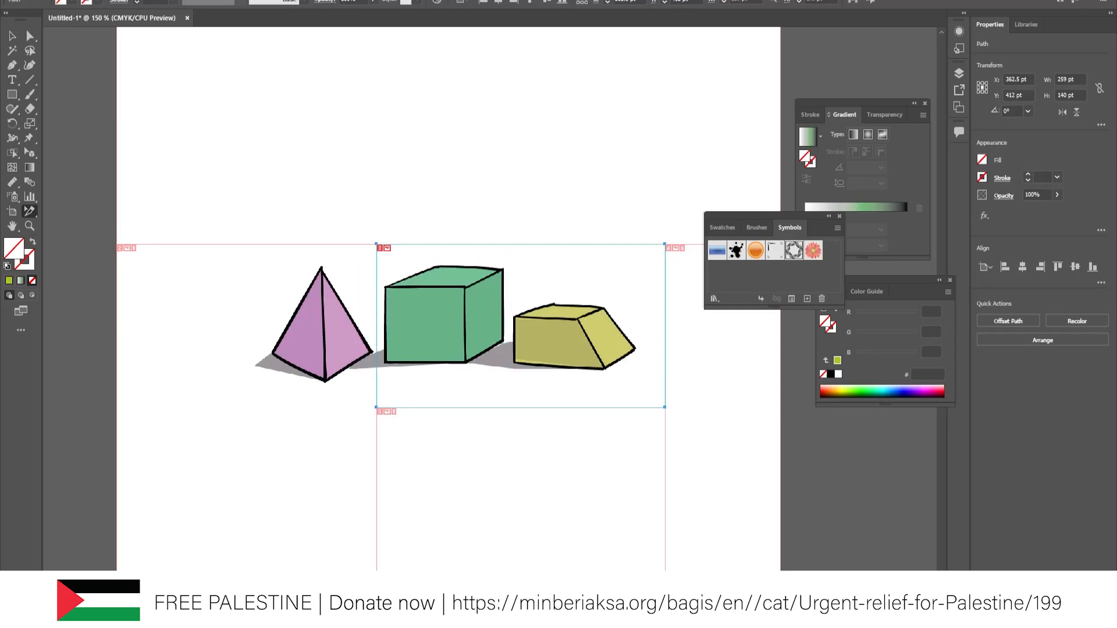
left_click(57, 0)
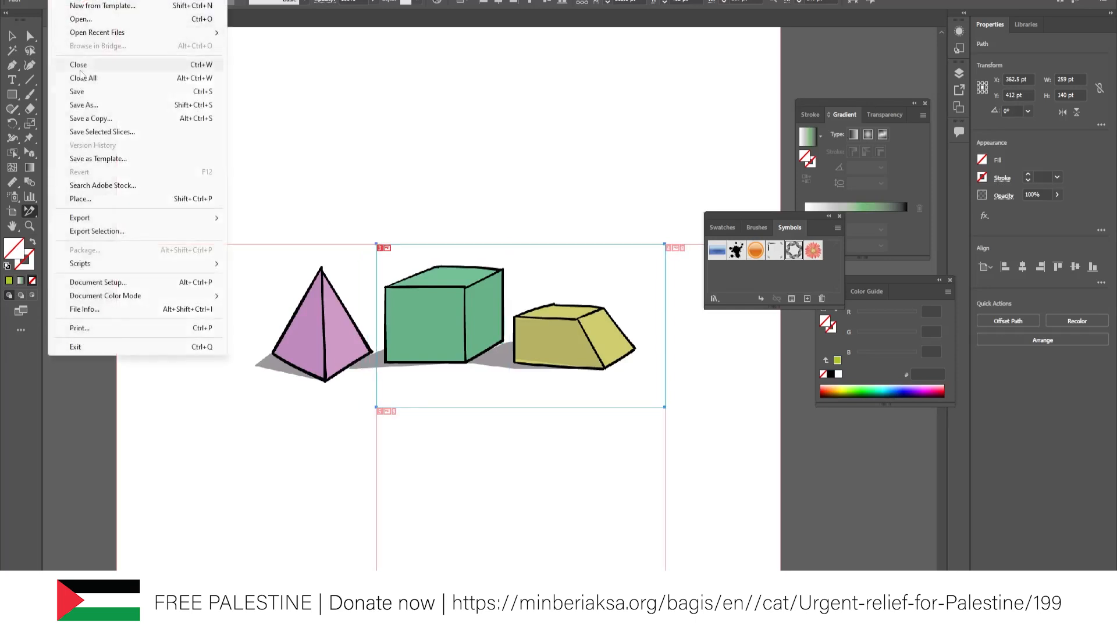
left_click(109, 133)
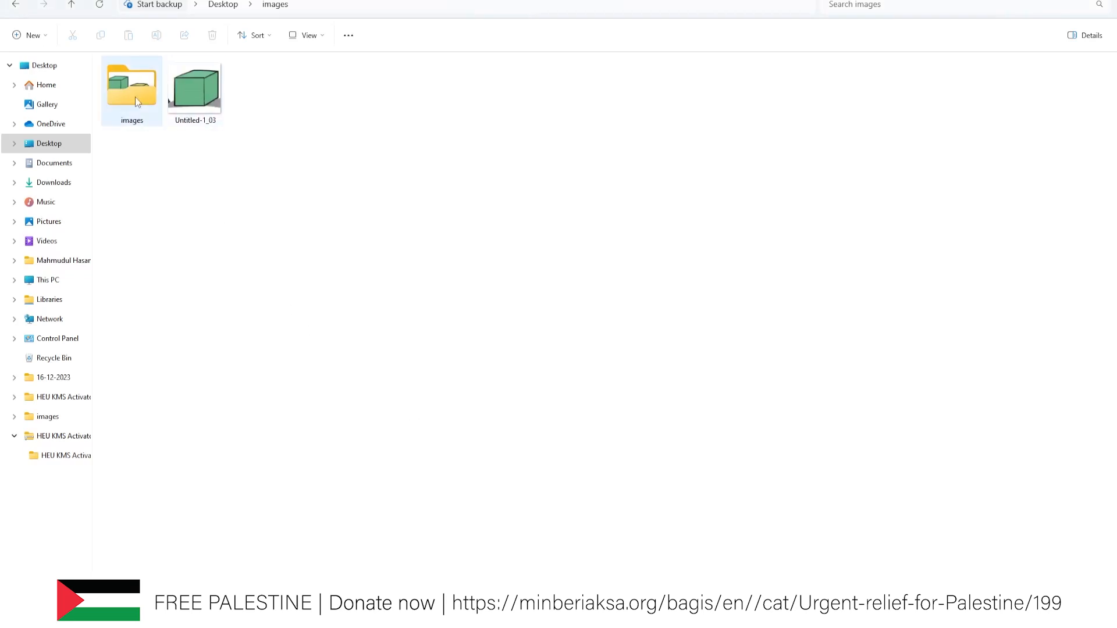
- Open the exported Untitled-1_03_03.jpg from the nested images folder to check it, and return to the drawing
double_click(135, 97)
double_click(140, 102)
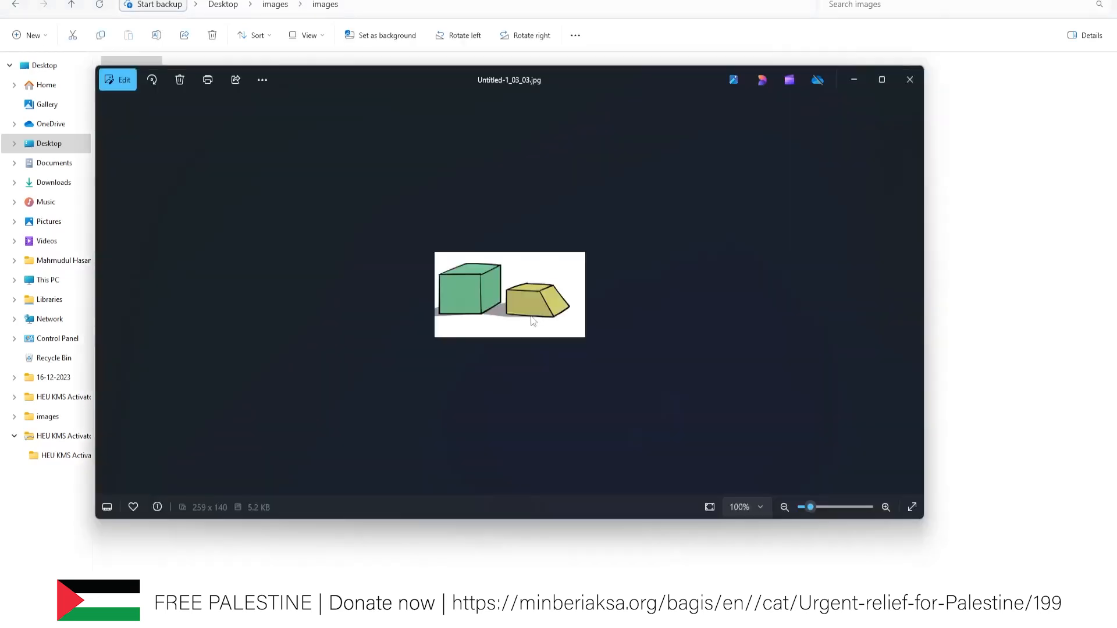
left_click(903, 83)
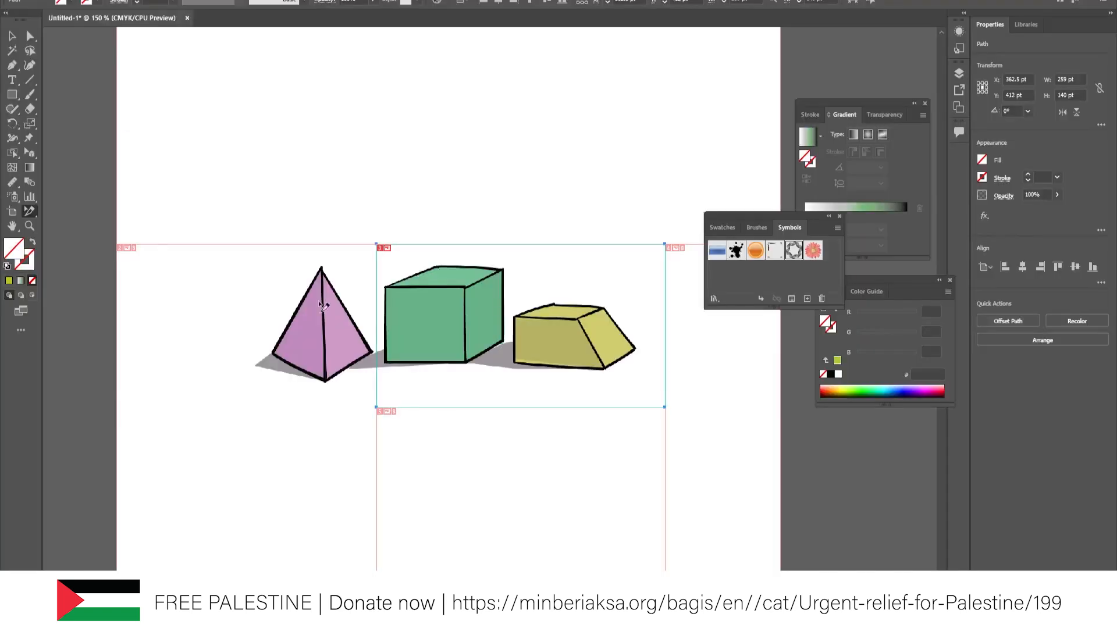
- Delete the embedded image of the three solids together with its slices from the artboard
left_click(18, 36)
left_click_drag(88, 135, 706, 460)
key("Delete")
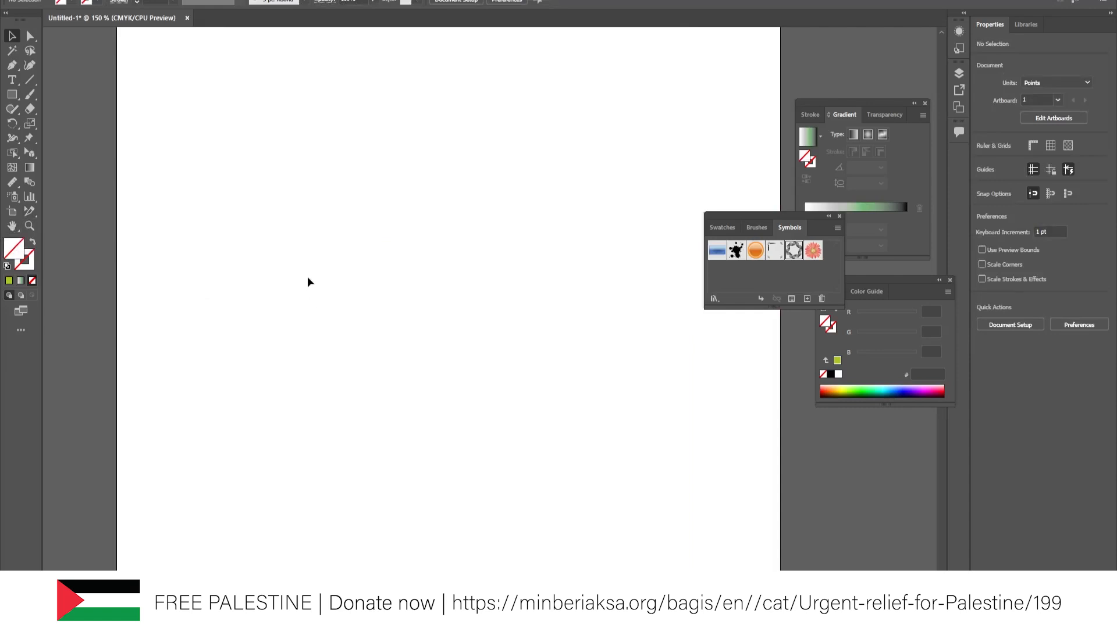
- Pan across the empty artboard, zoom in to 200%, and zoom out to 66.67% to view the whole page
left_click_drag(327, 272, 416, 340)
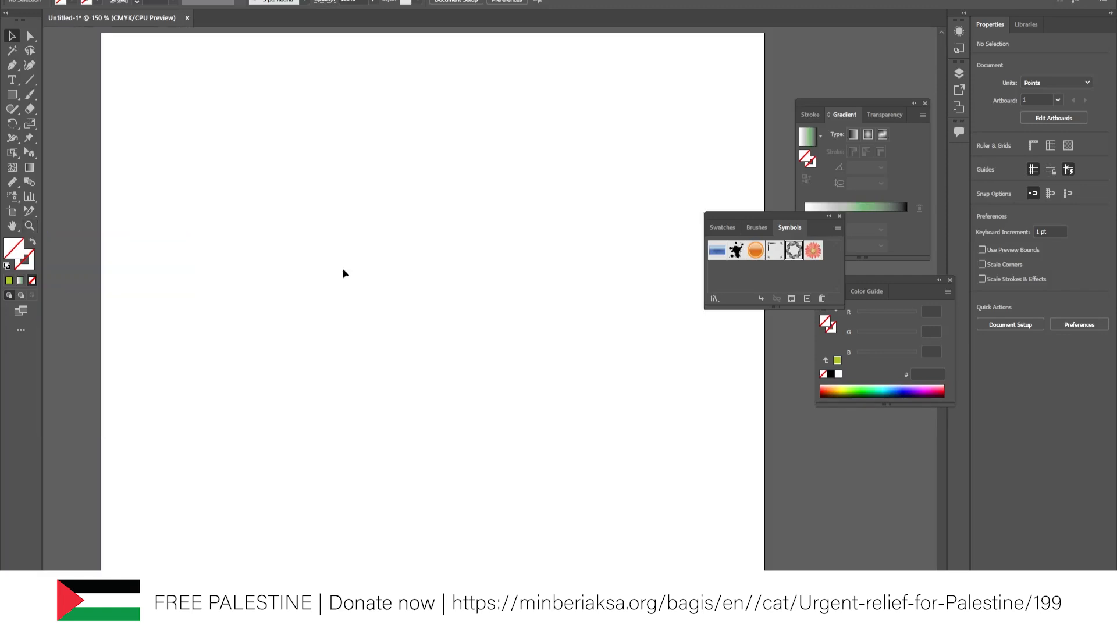
key("ctrl+space")
key("ctrl+space")
left_click(459, 291, "ctrl")
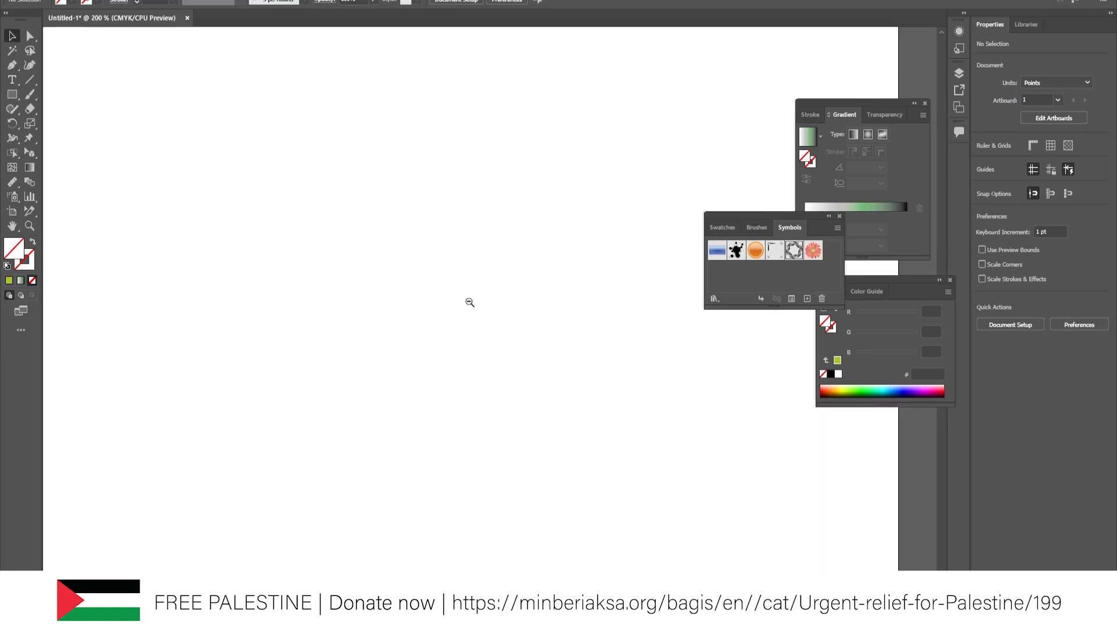
left_click(470, 303, "ctrl+alt")
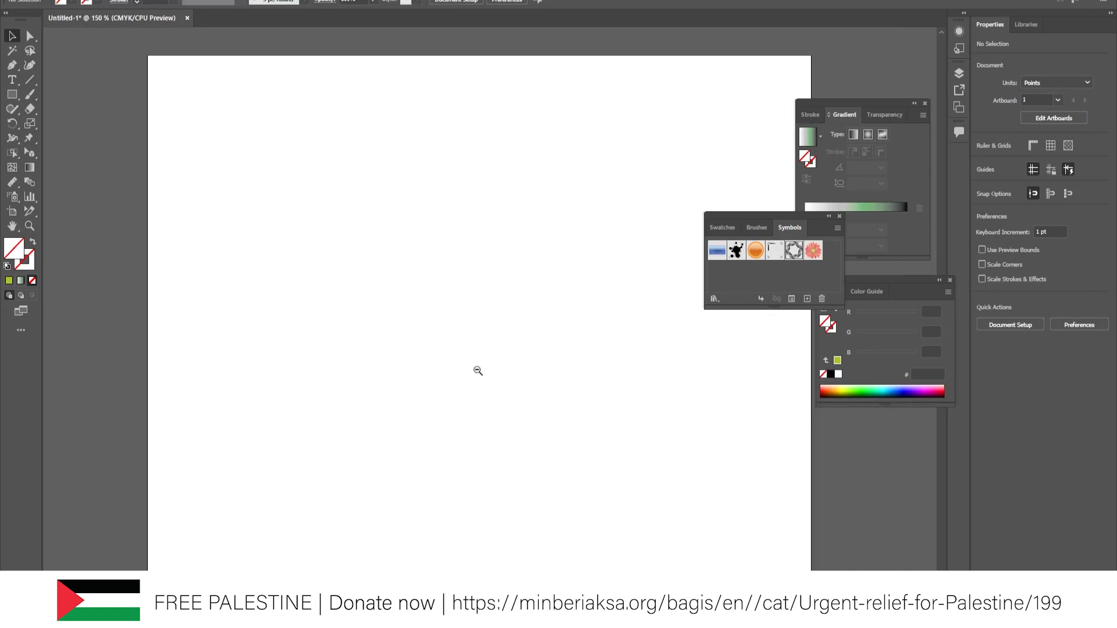
left_click(478, 369, "ctrl+alt")
left_click(516, 372, "ctrl+alt")
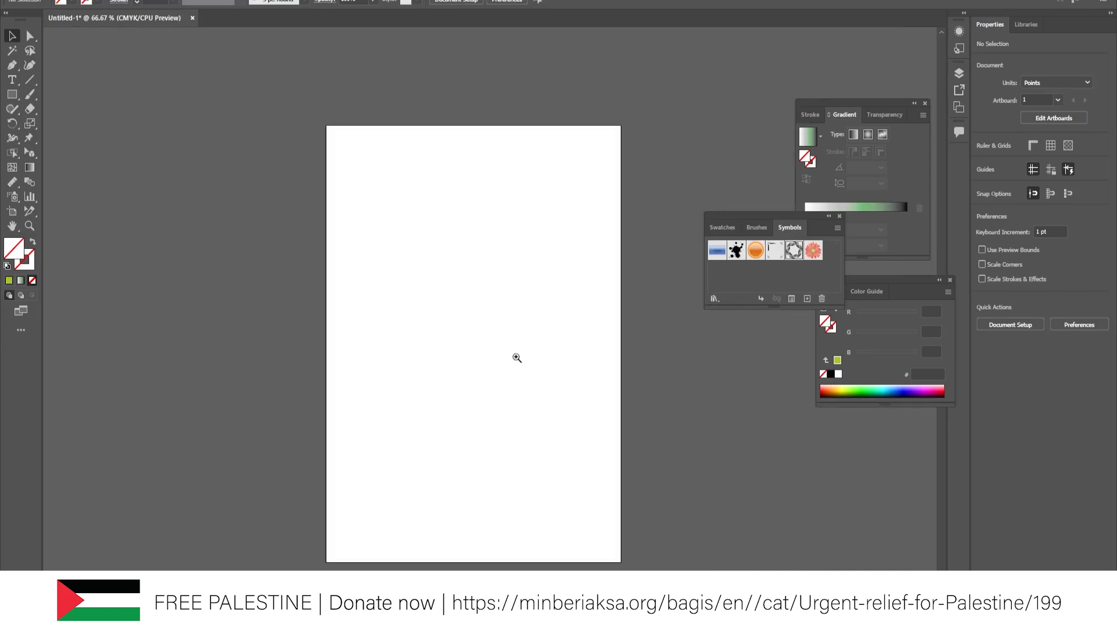